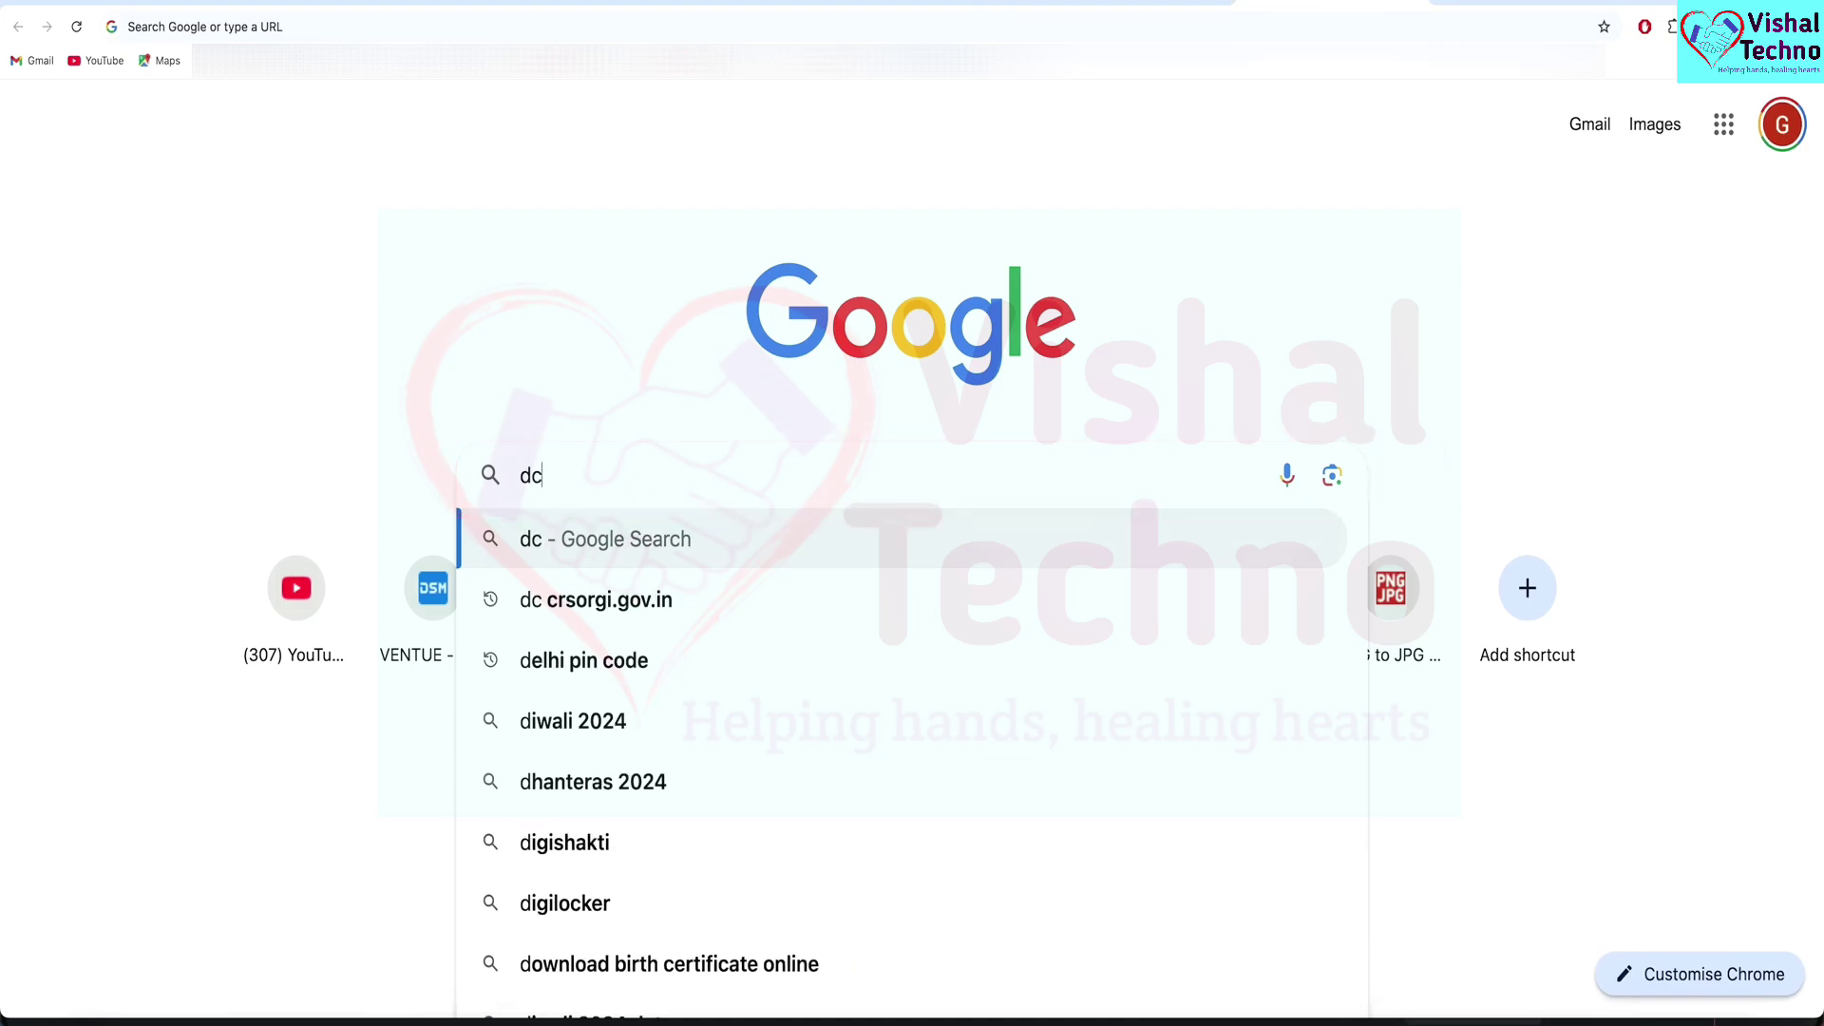
Search Google for 'dc crsorgi.gov.in' and open the Civil Registration System result
{"action": "left_click", "coordinate": [808, 599]}
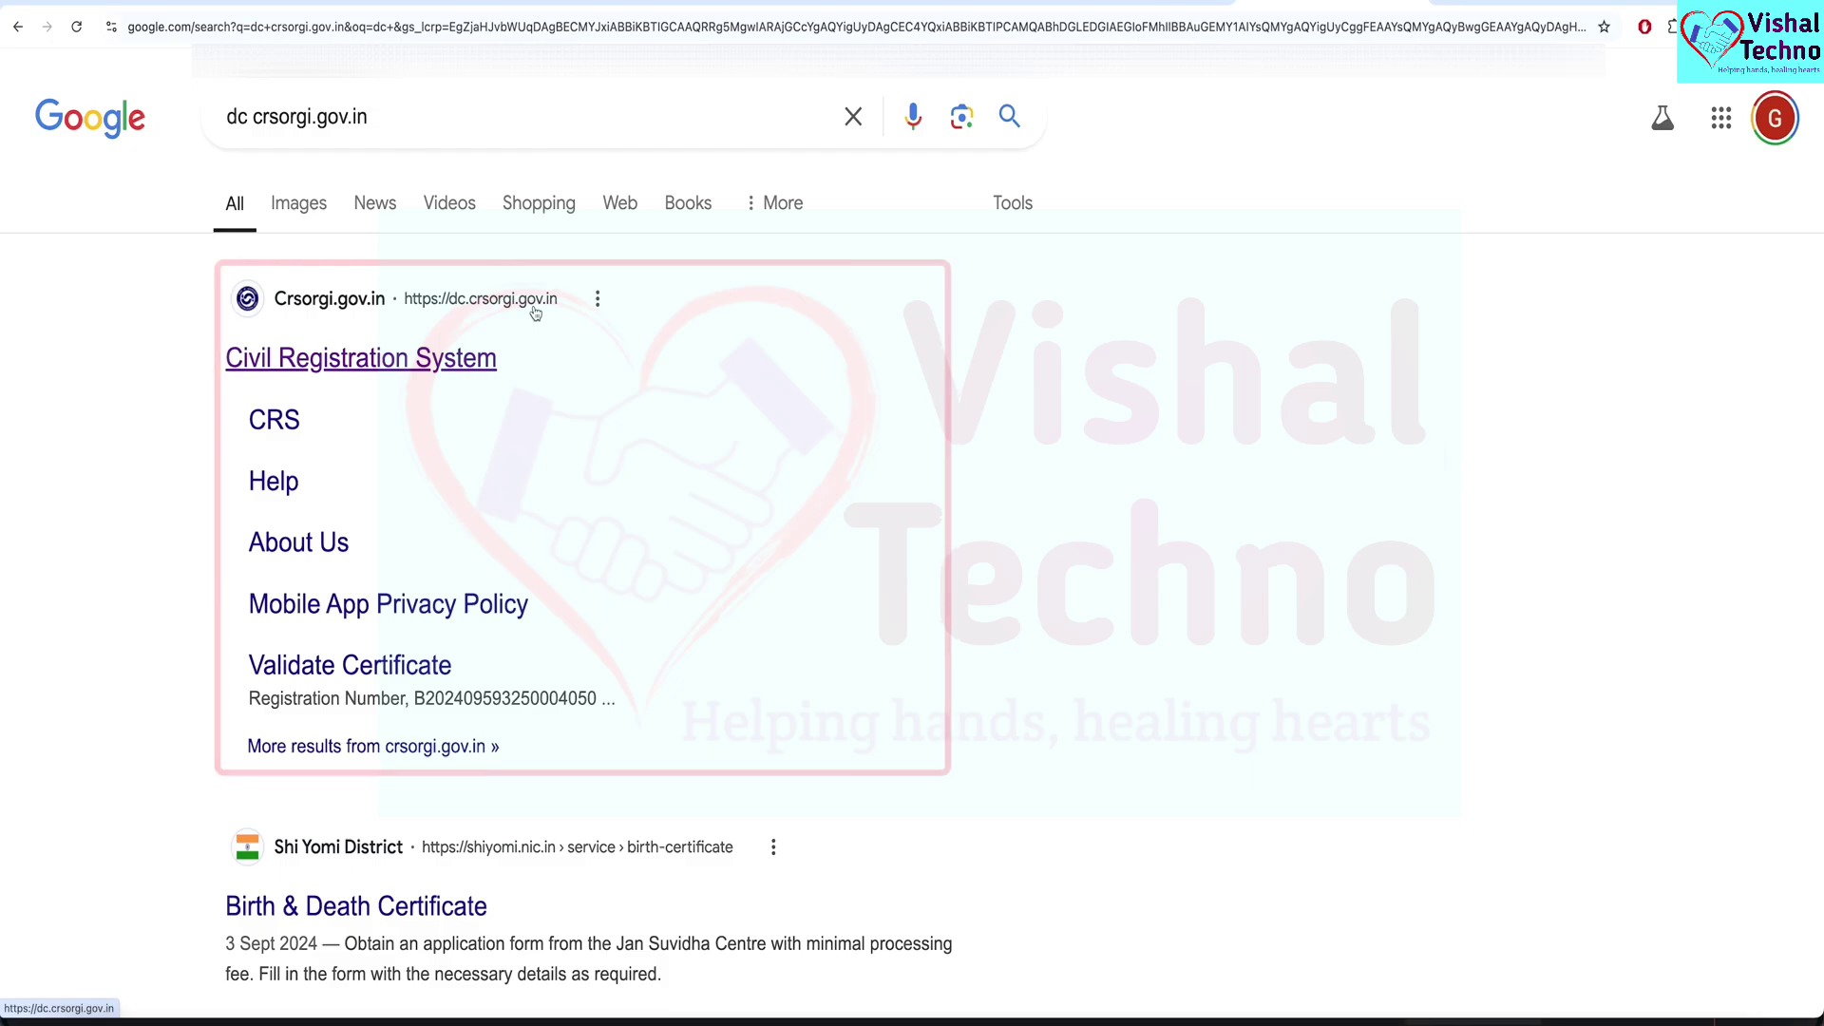
{"action": "left_click", "coordinate": [535, 312]}
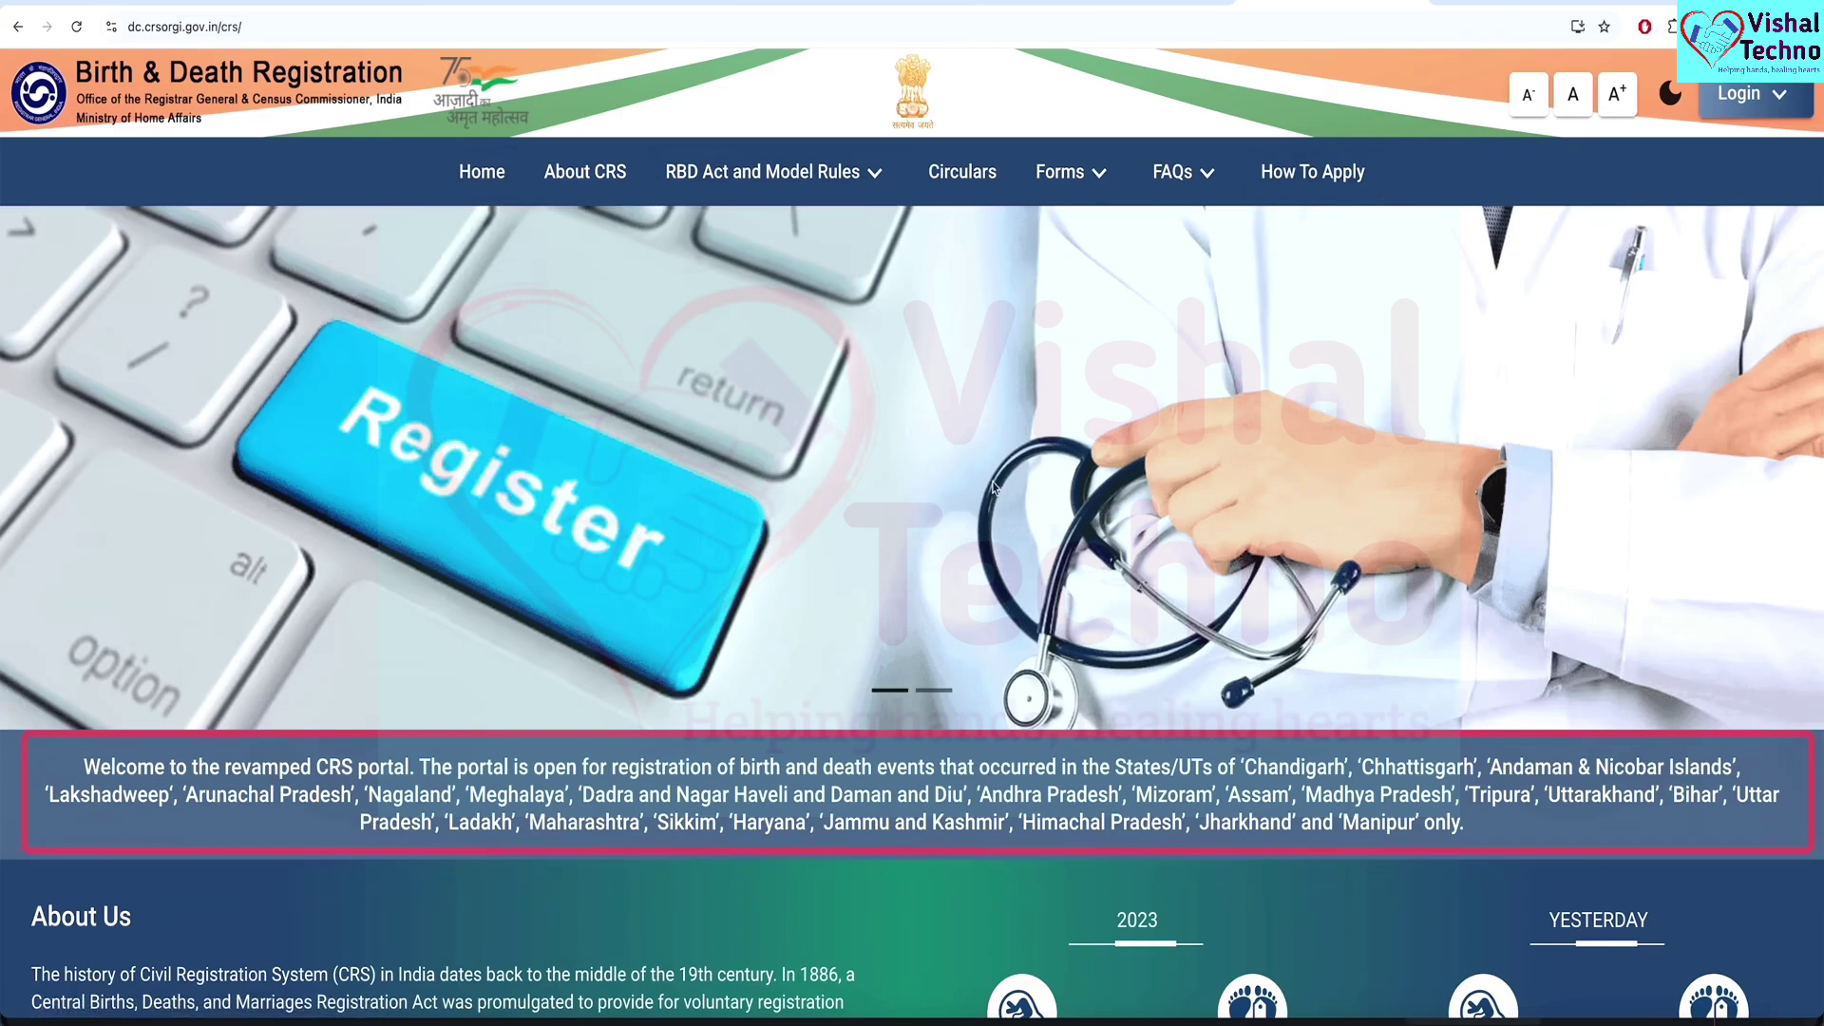
Choose General Public from the portal's Login menu to reach its login page
{"action": "scroll", "coordinate": [992, 486], "scroll_direction": "down", "scroll_amount": 2}
{"action": "scroll", "coordinate": [992, 487], "scroll_direction": "up", "scroll_amount": 2}
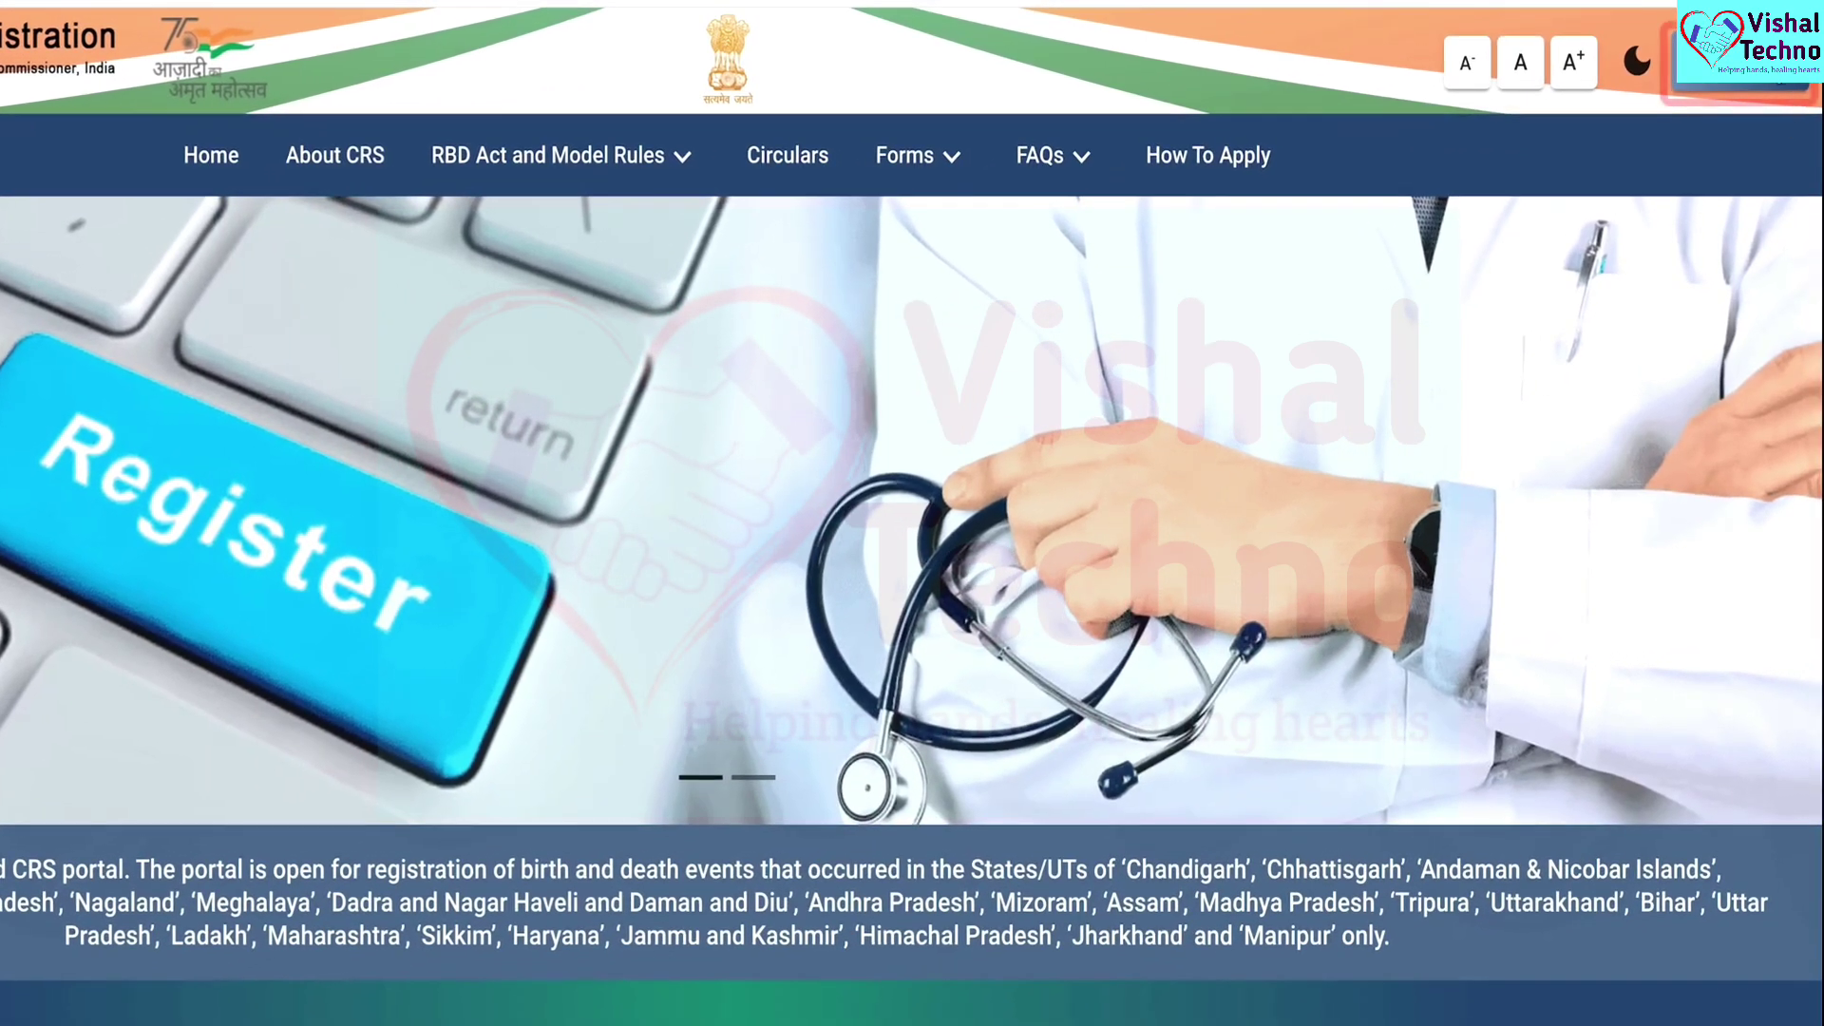
{"action": "left_click", "coordinate": [1779, 68]}
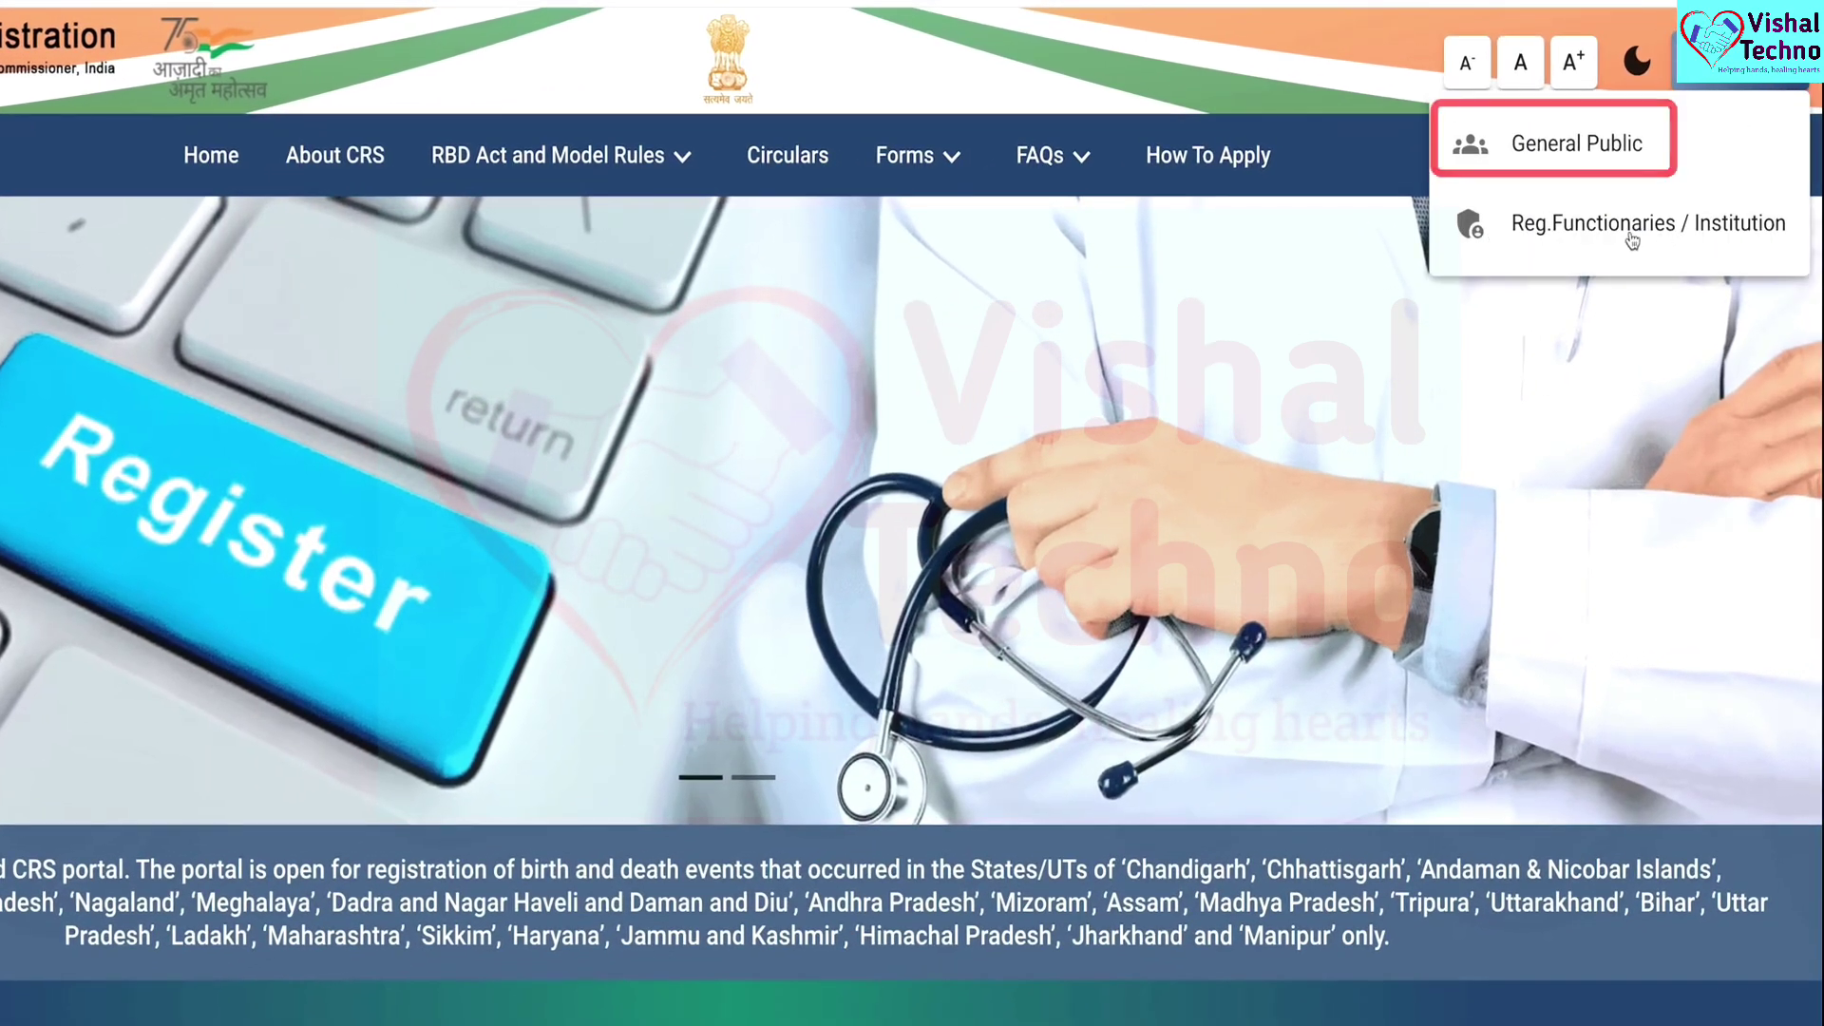
{"action": "left_click", "coordinate": [1573, 147]}
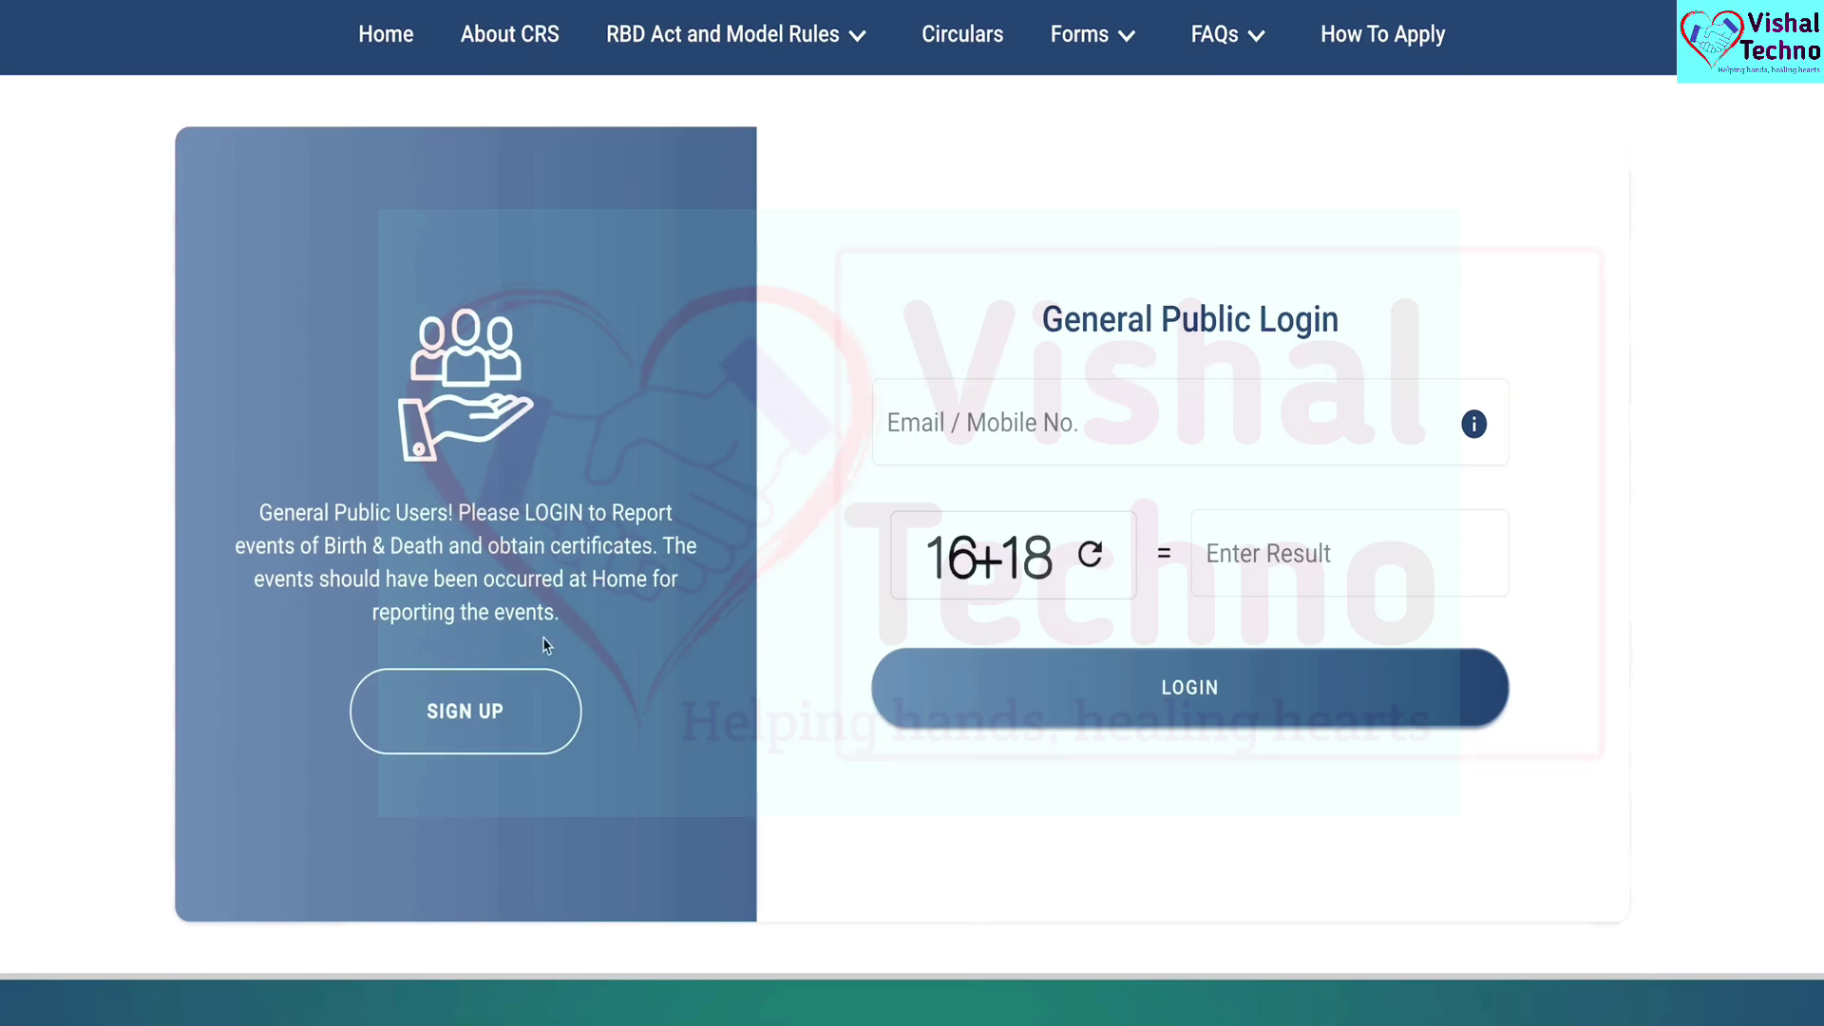
Start a General Public sign-up, enter first and last name, and set sex to Male
{"action": "left_click", "coordinate": [465, 715]}
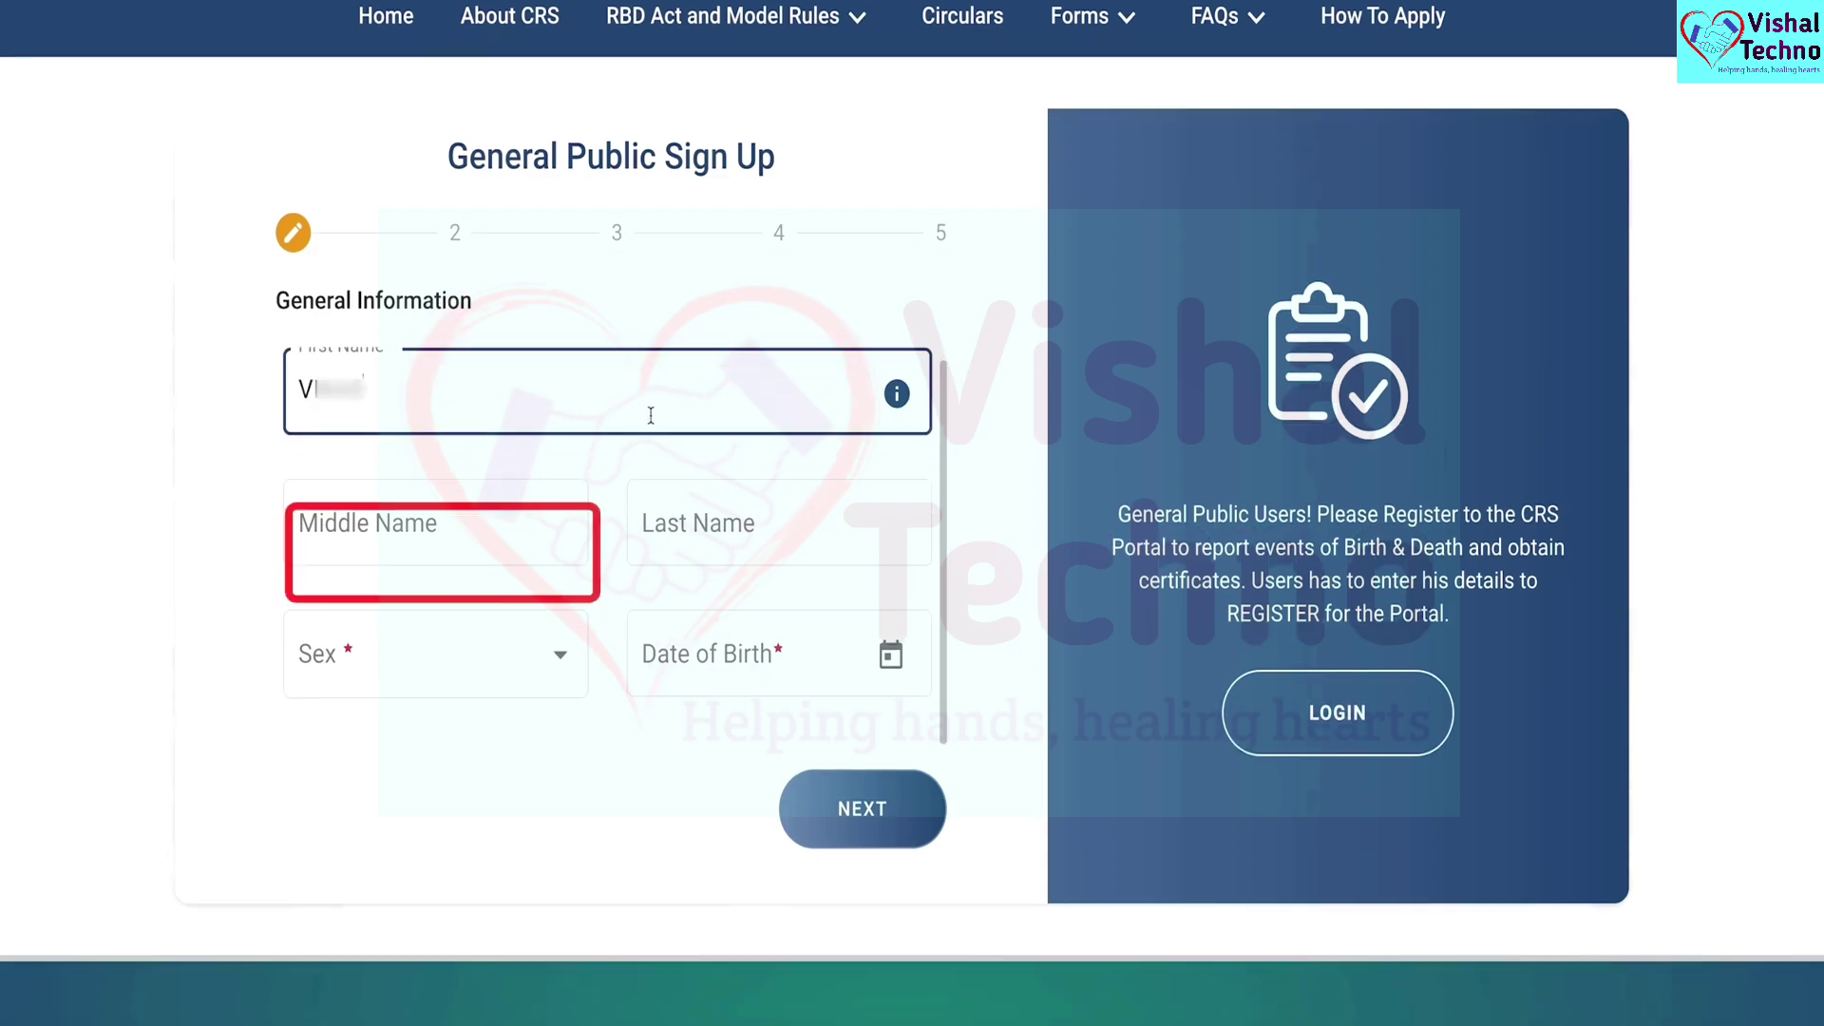
{"action": "left_click", "coordinate": [779, 555]}
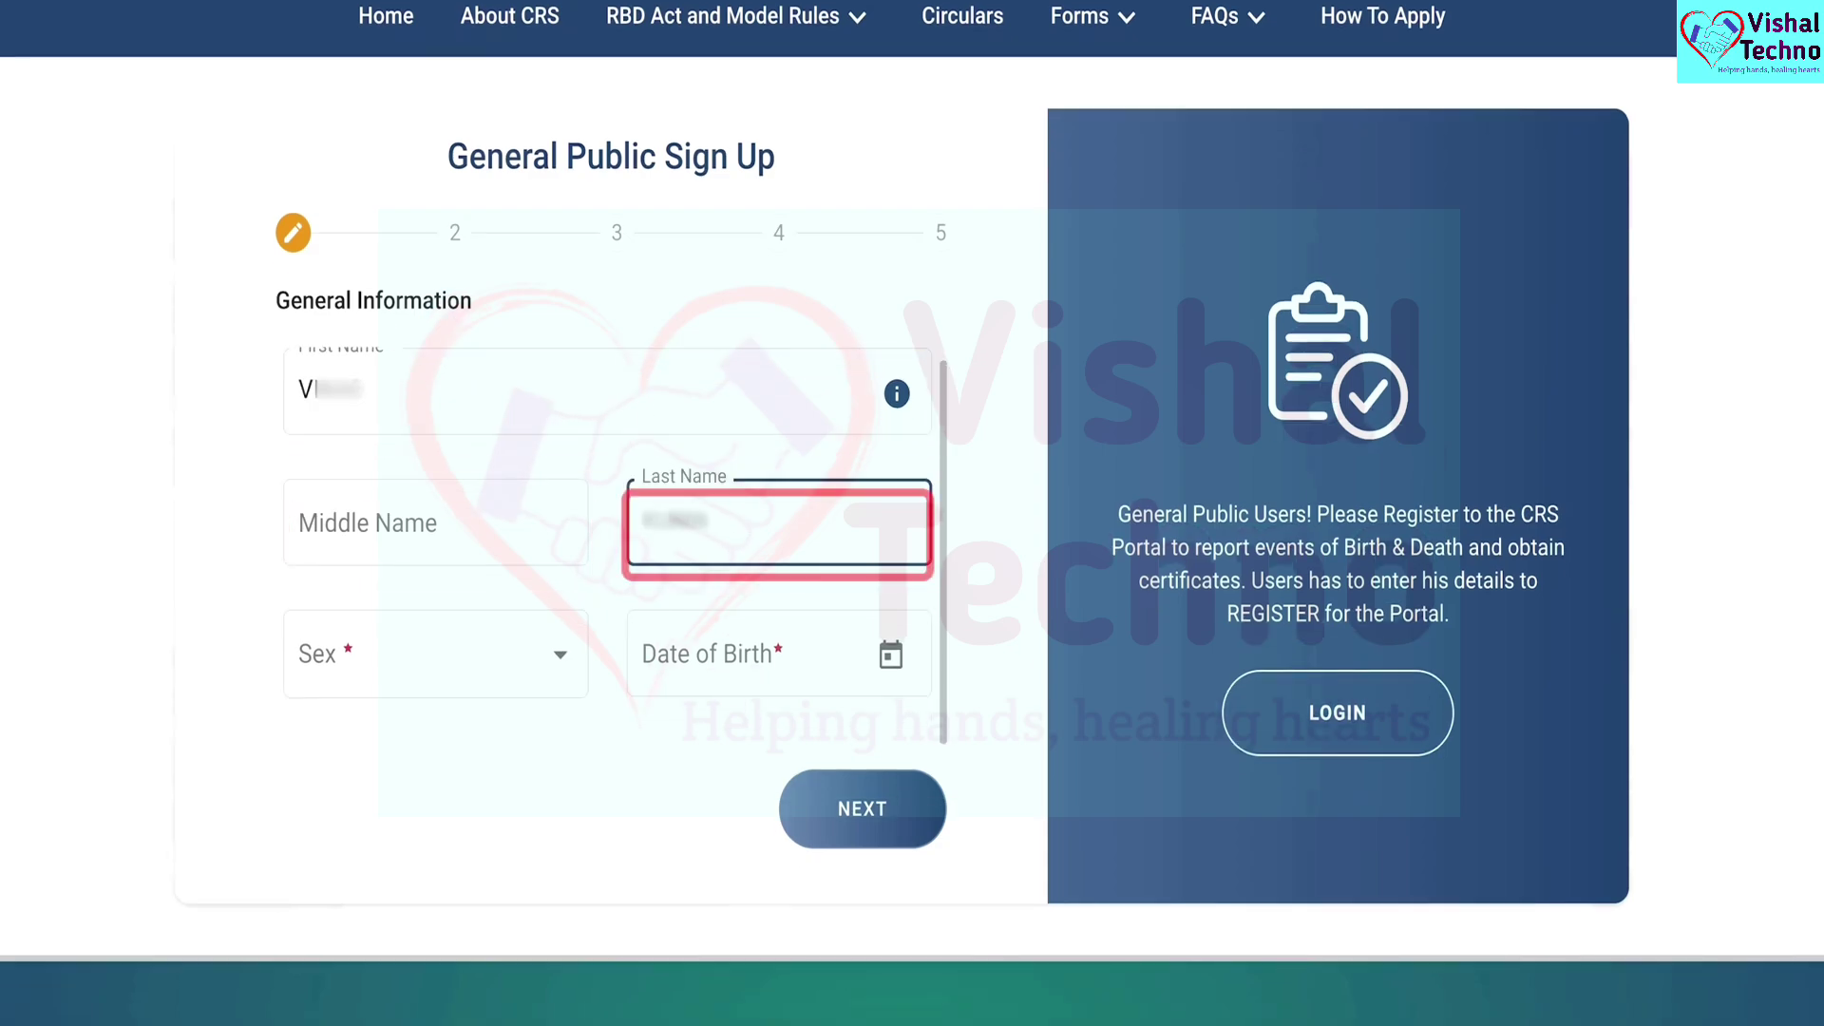
{"action": "left_click", "coordinate": [522, 665]}
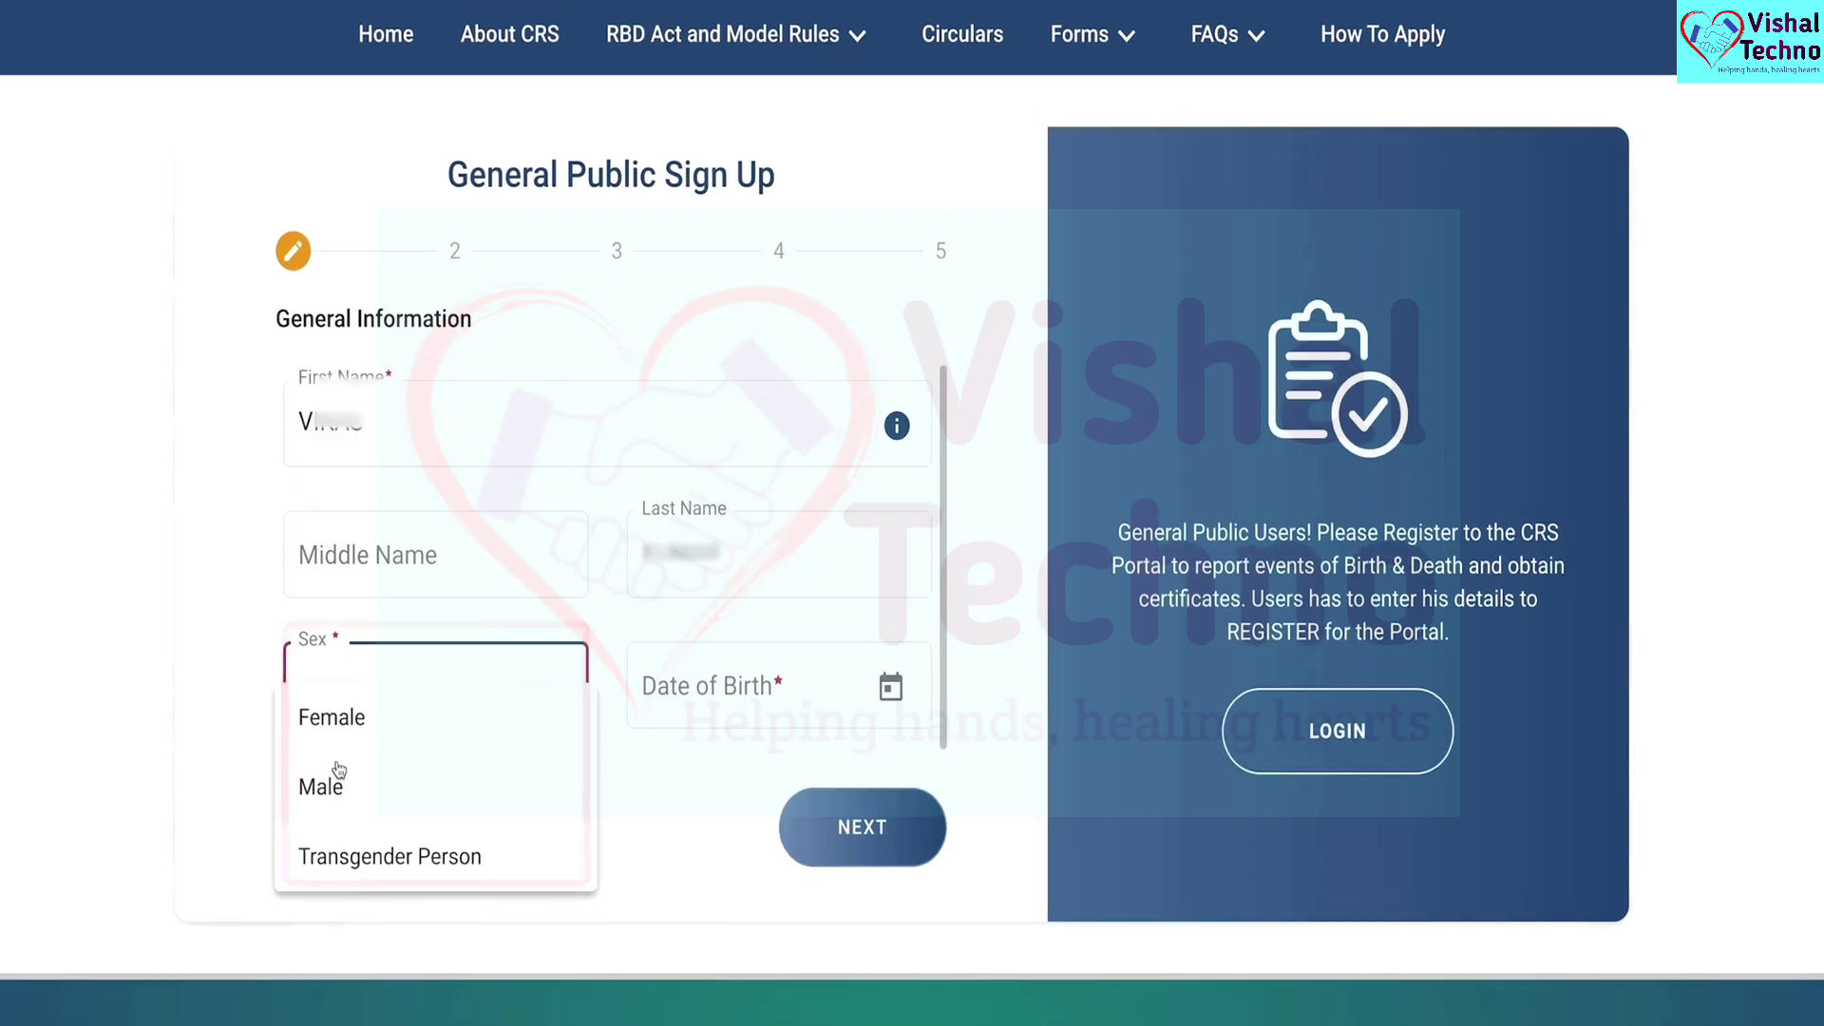
{"action": "left_click", "coordinate": [358, 788]}
{"action": "left_click", "coordinate": [760, 724]}
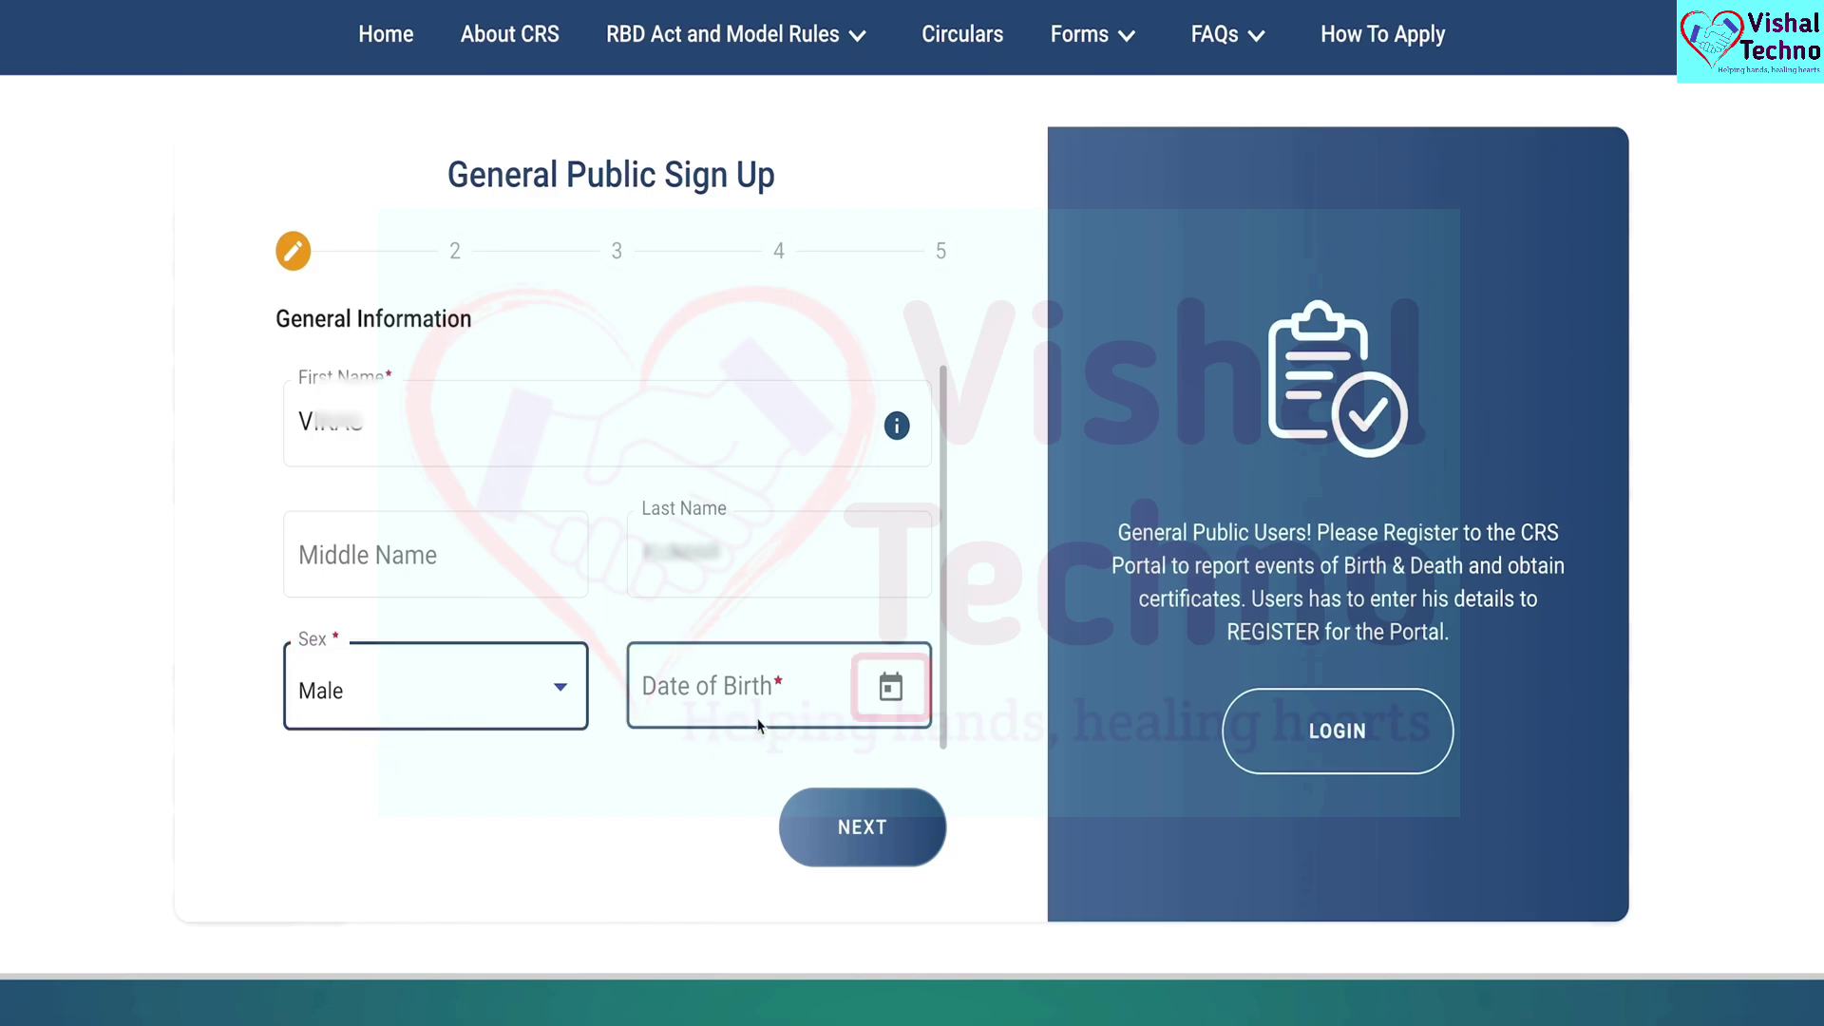
{"action": "left_click", "coordinate": [890, 688]}
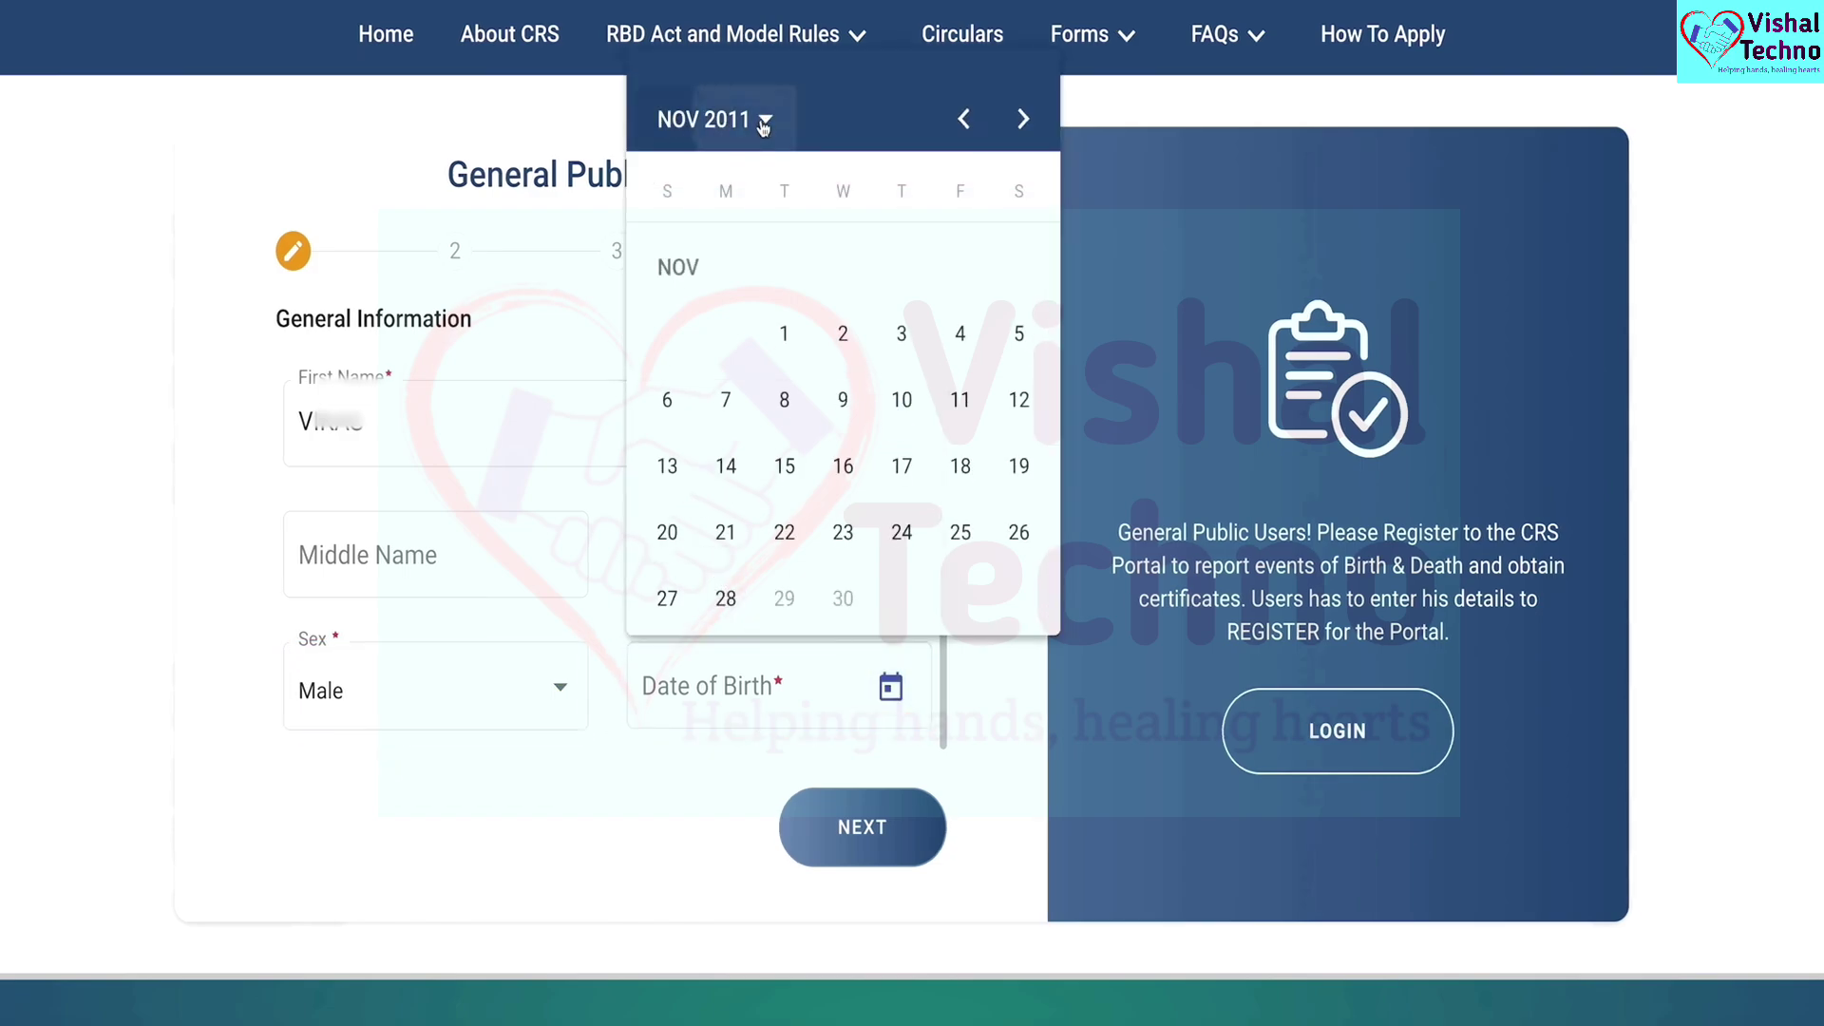
{"action": "left_click", "coordinate": [707, 119]}
{"action": "left_click", "coordinate": [803, 494]}
{"action": "left_click", "coordinate": [894, 287]}
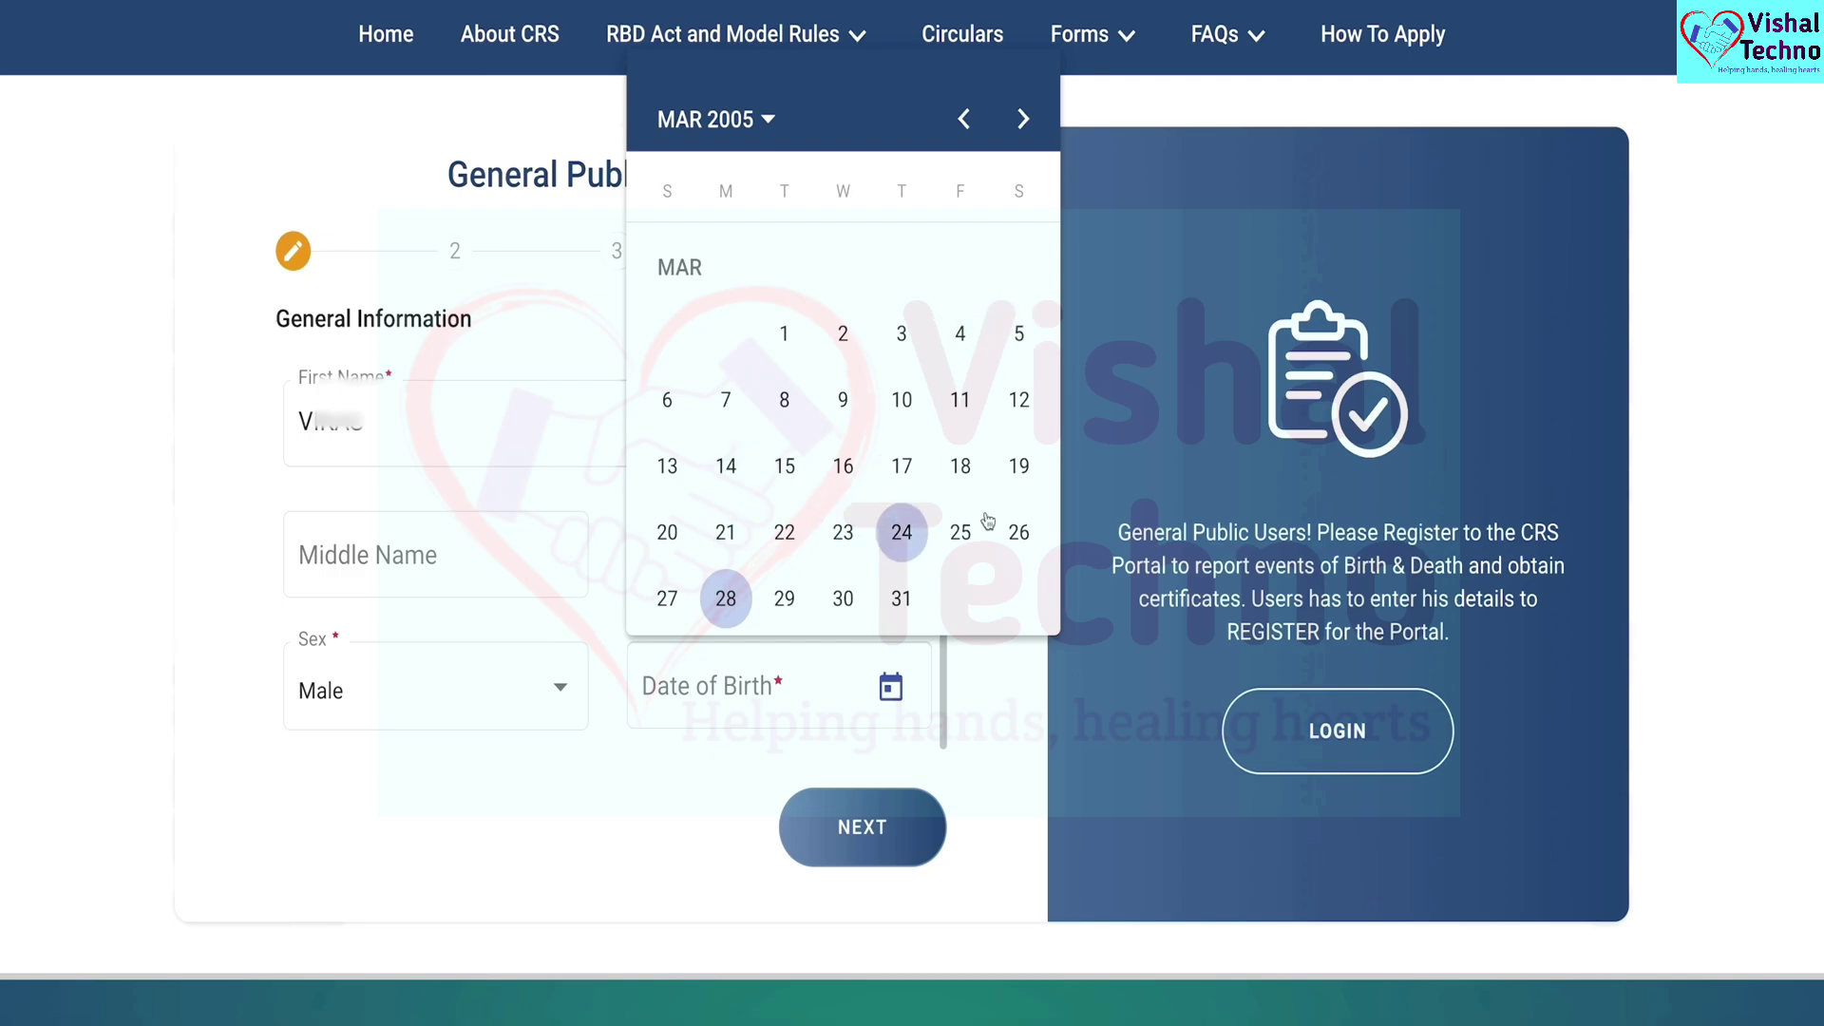
{"action": "left_click", "coordinate": [958, 541]}
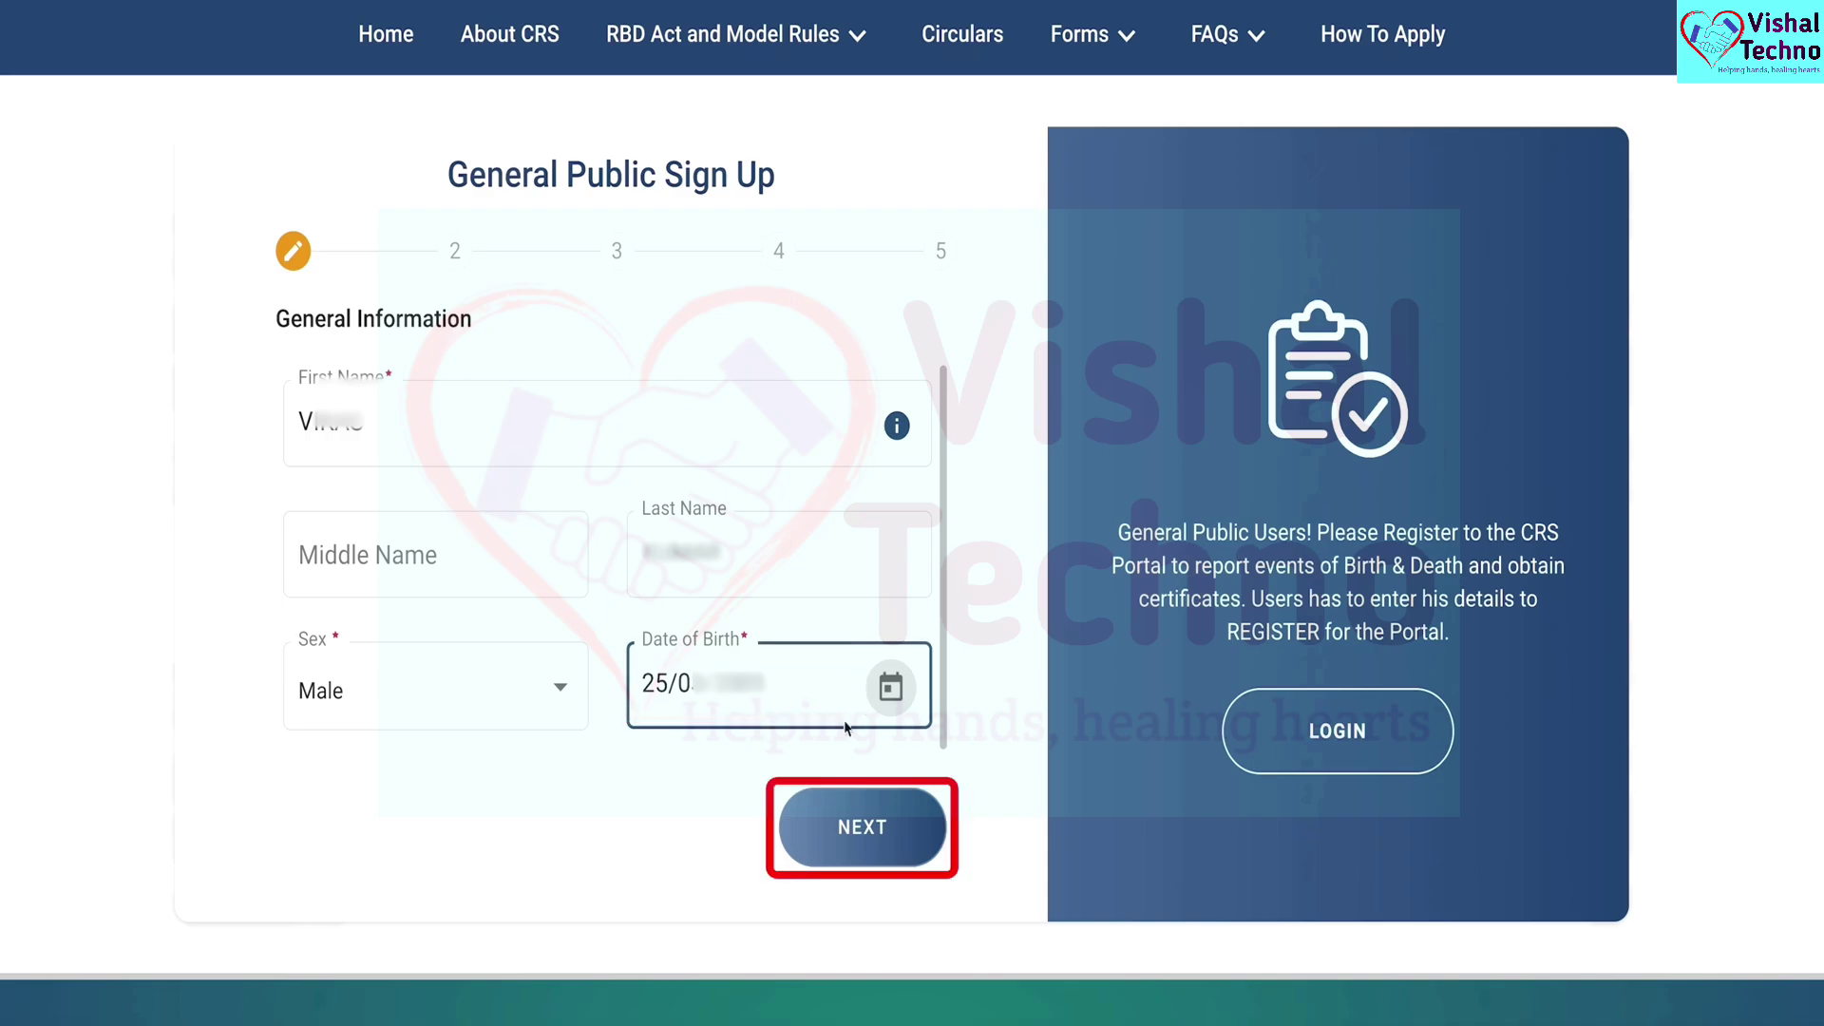
{"action": "left_click", "coordinate": [881, 848]}
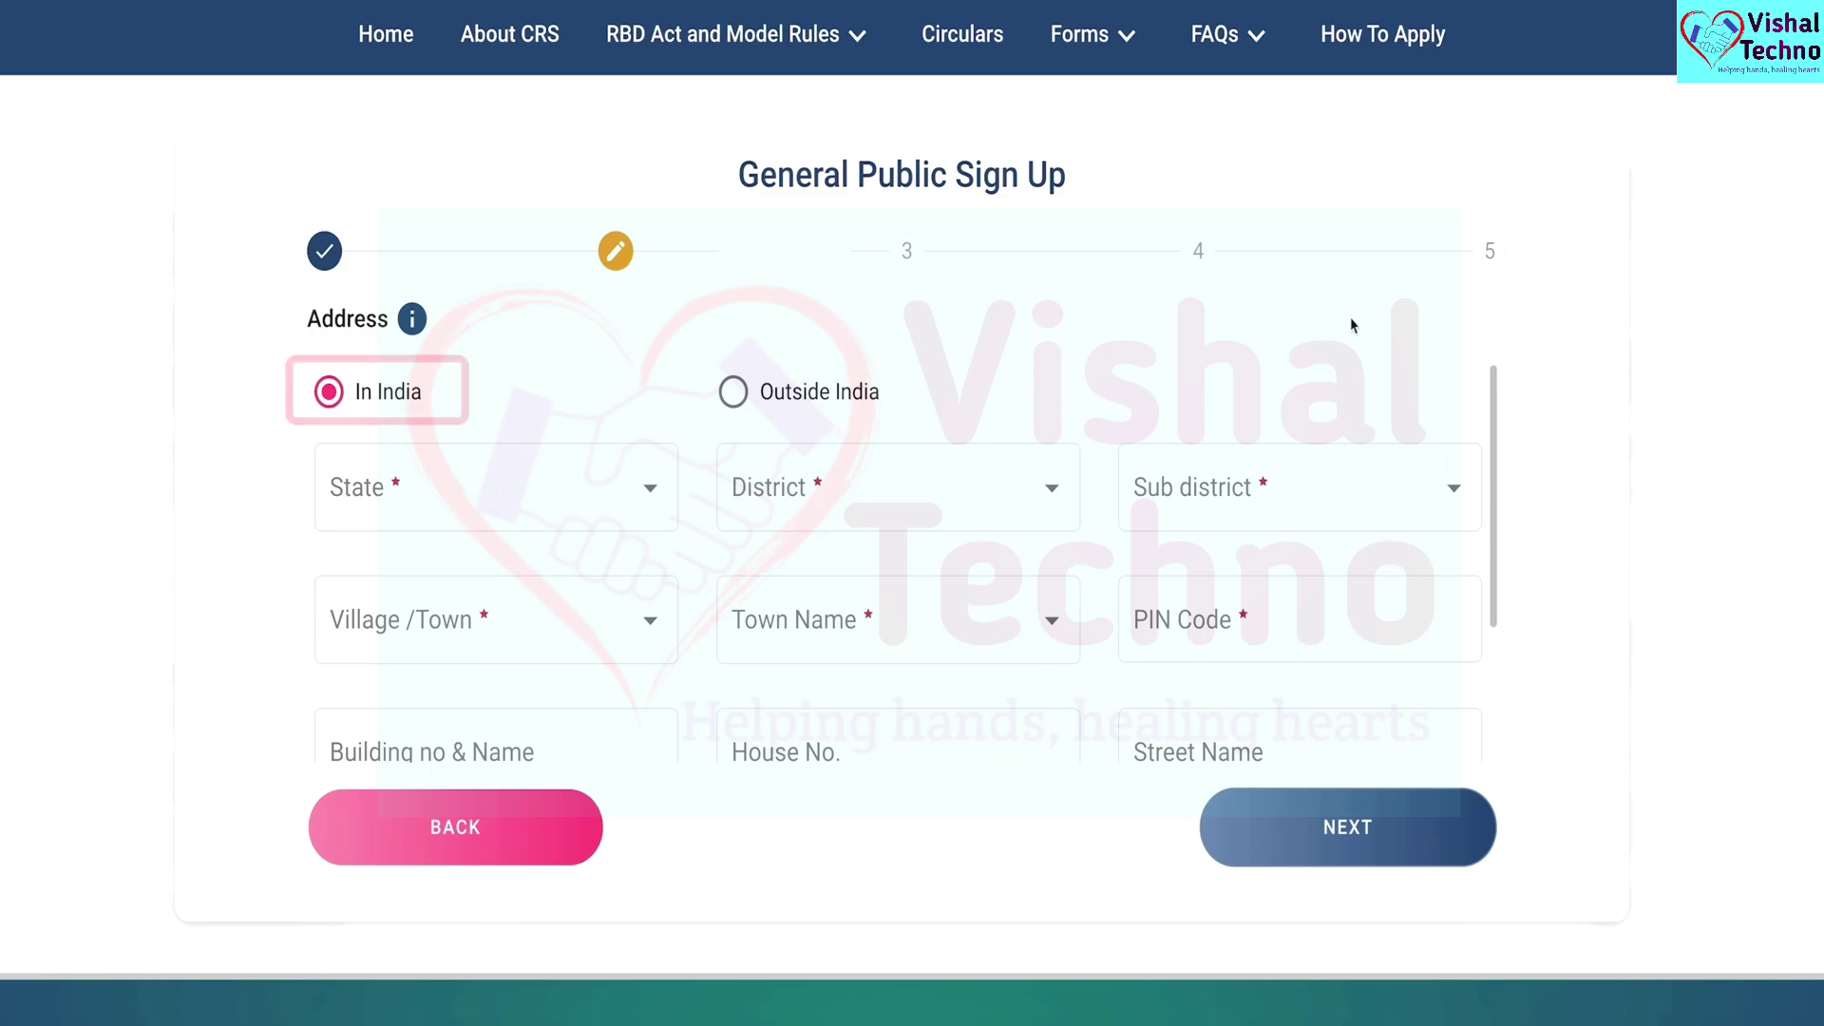
Select Uttar Pradesh as the state, then choose the district and sub district
{"action": "left_click", "coordinate": [639, 488]}
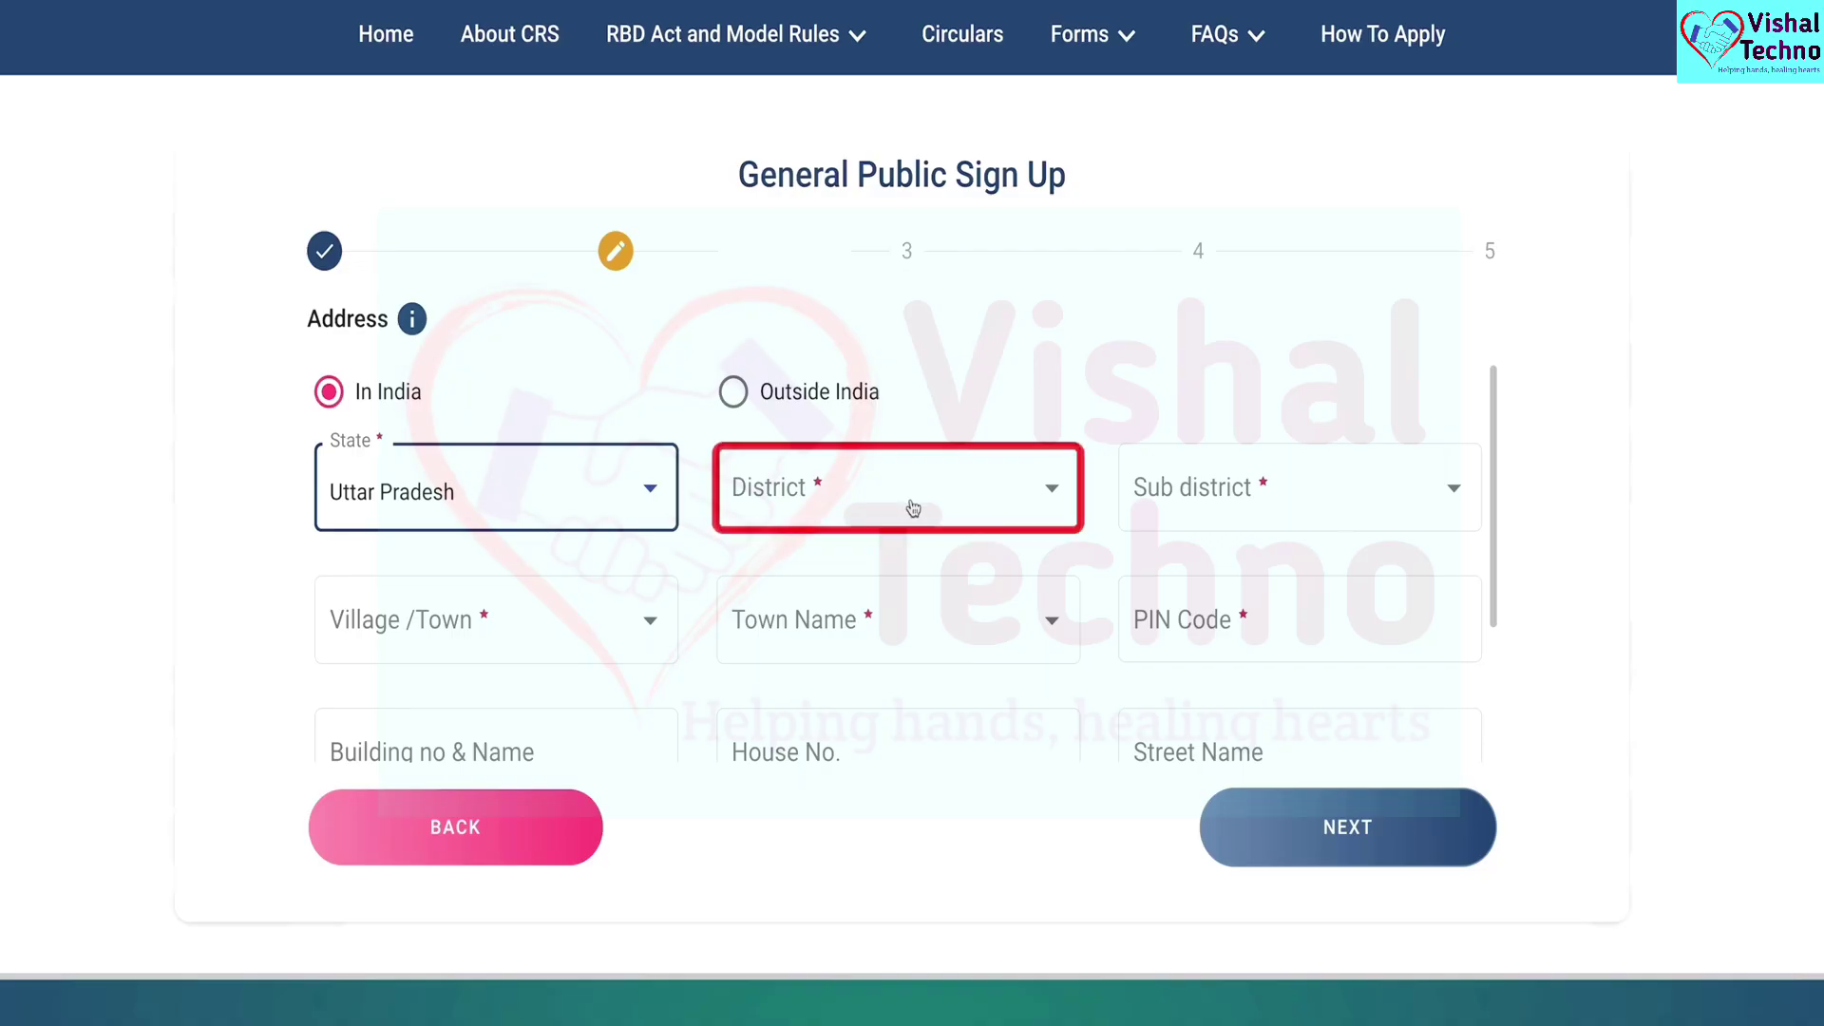
{"action": "left_click", "coordinate": [996, 506]}
{"action": "left_click", "coordinate": [921, 570]}
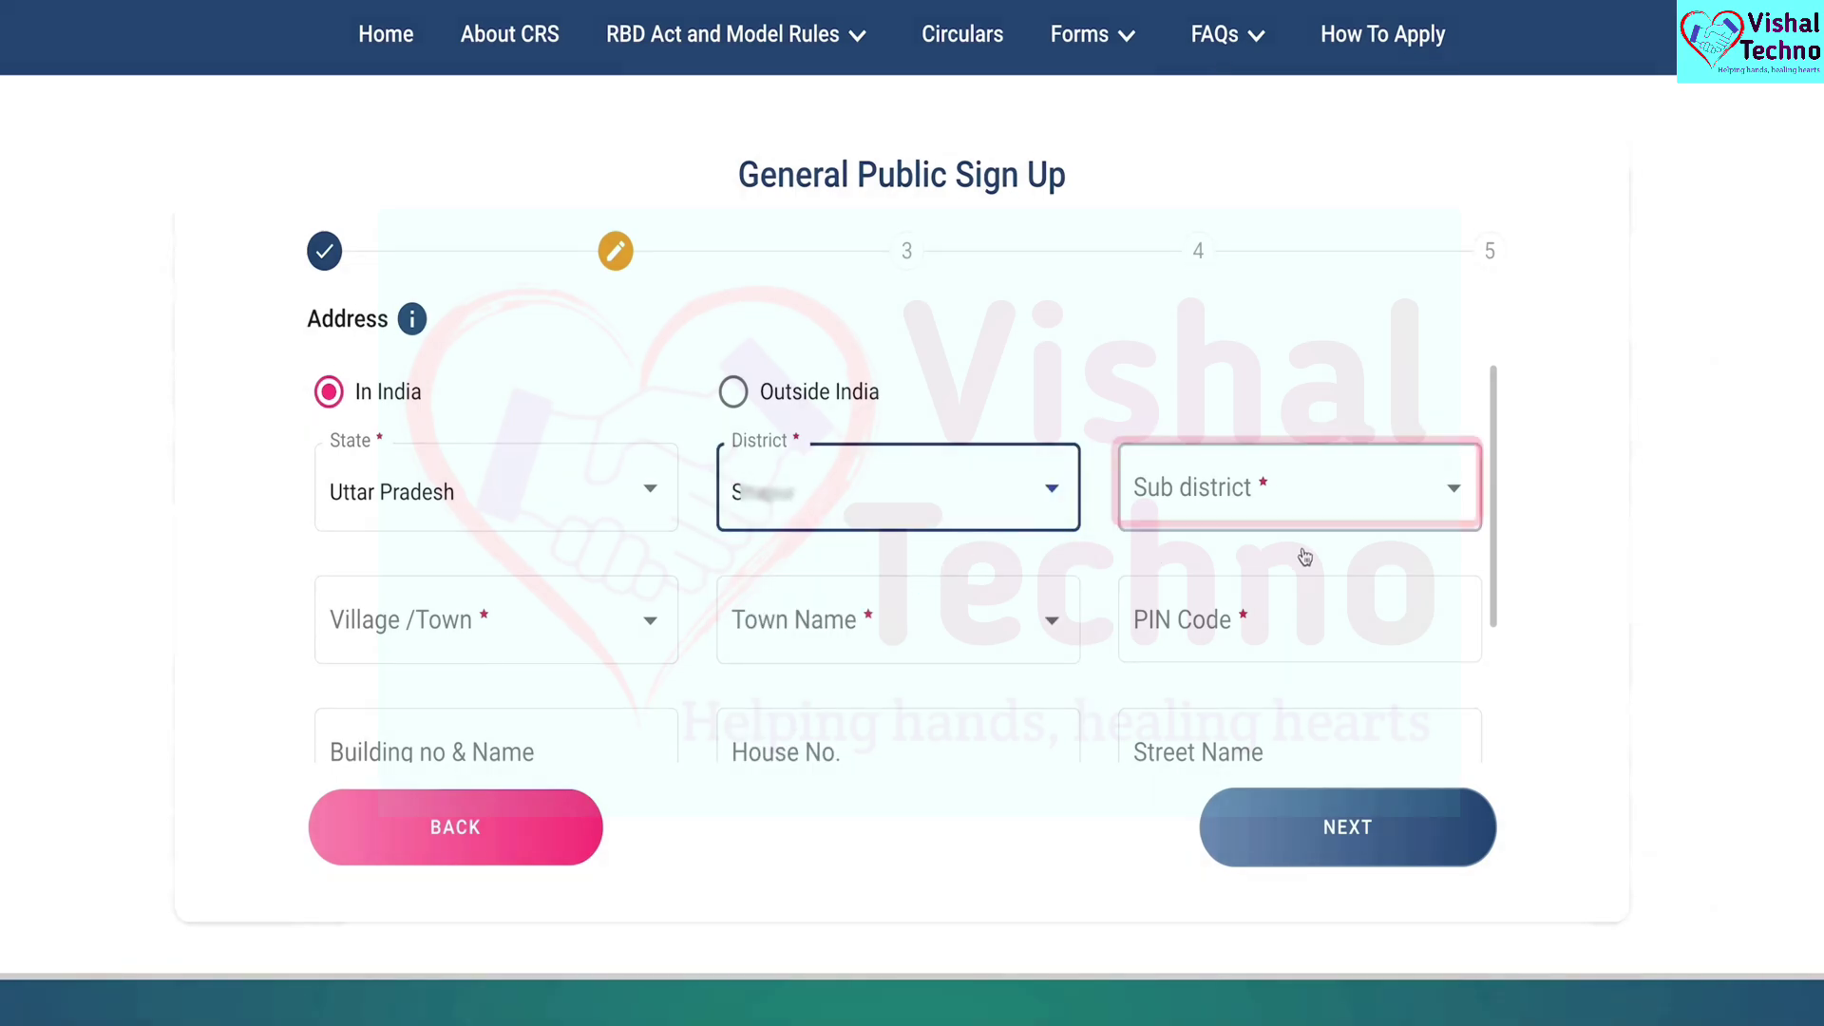
{"action": "left_click", "coordinate": [1288, 524]}
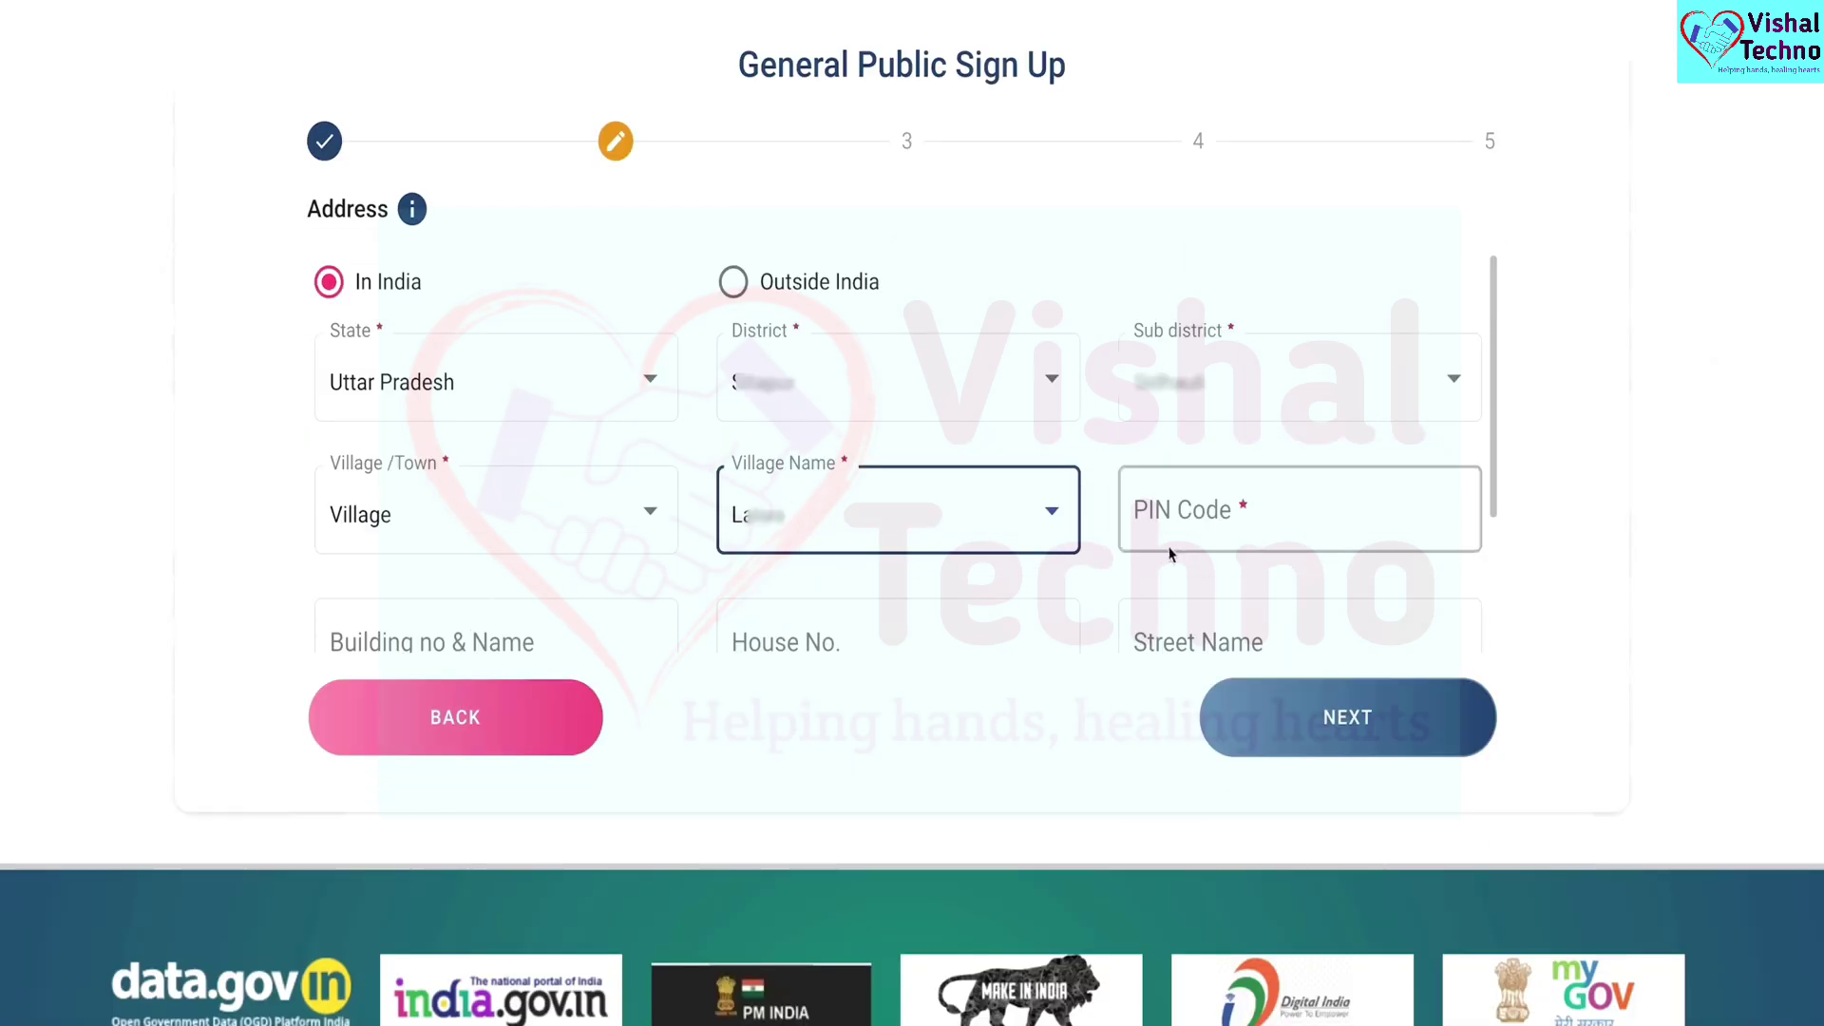
Fill in the PIN code, building, house number and street, then continue
{"action": "left_click", "coordinate": [1170, 551]}
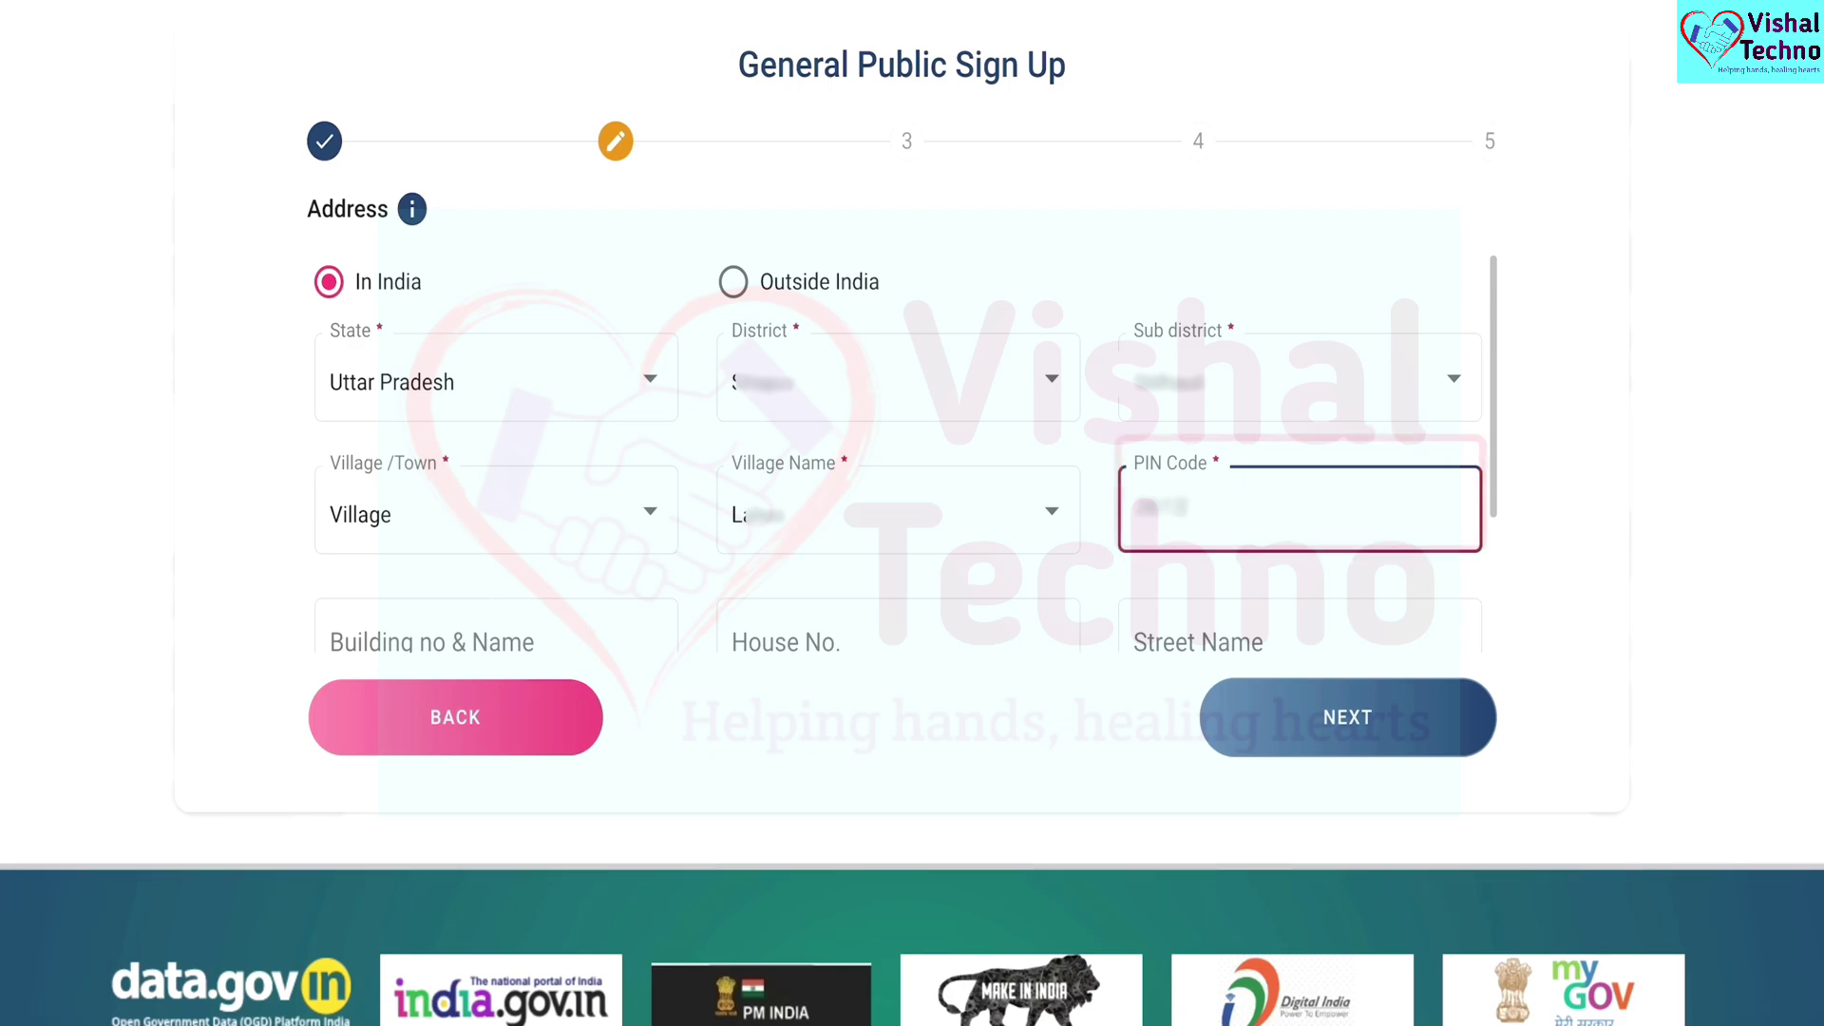
{"action": "left_click", "coordinate": [538, 633]}
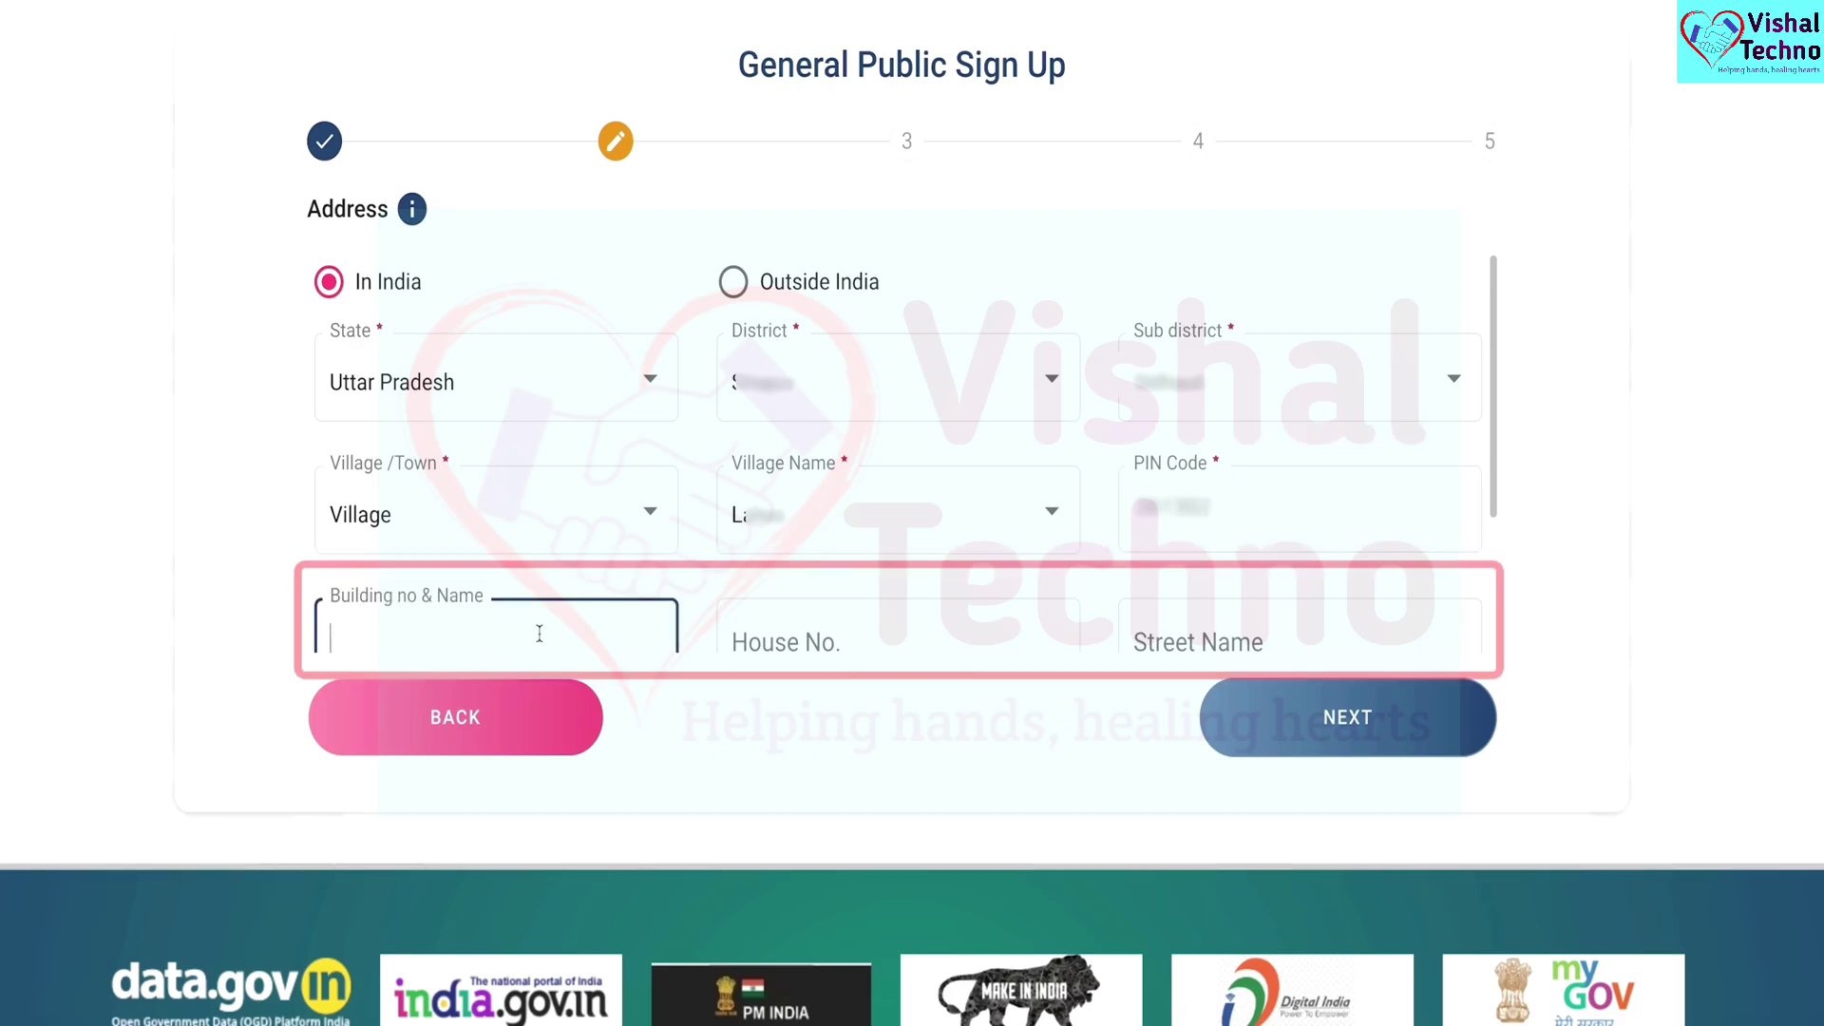
{"action": "type", "text": "C"}
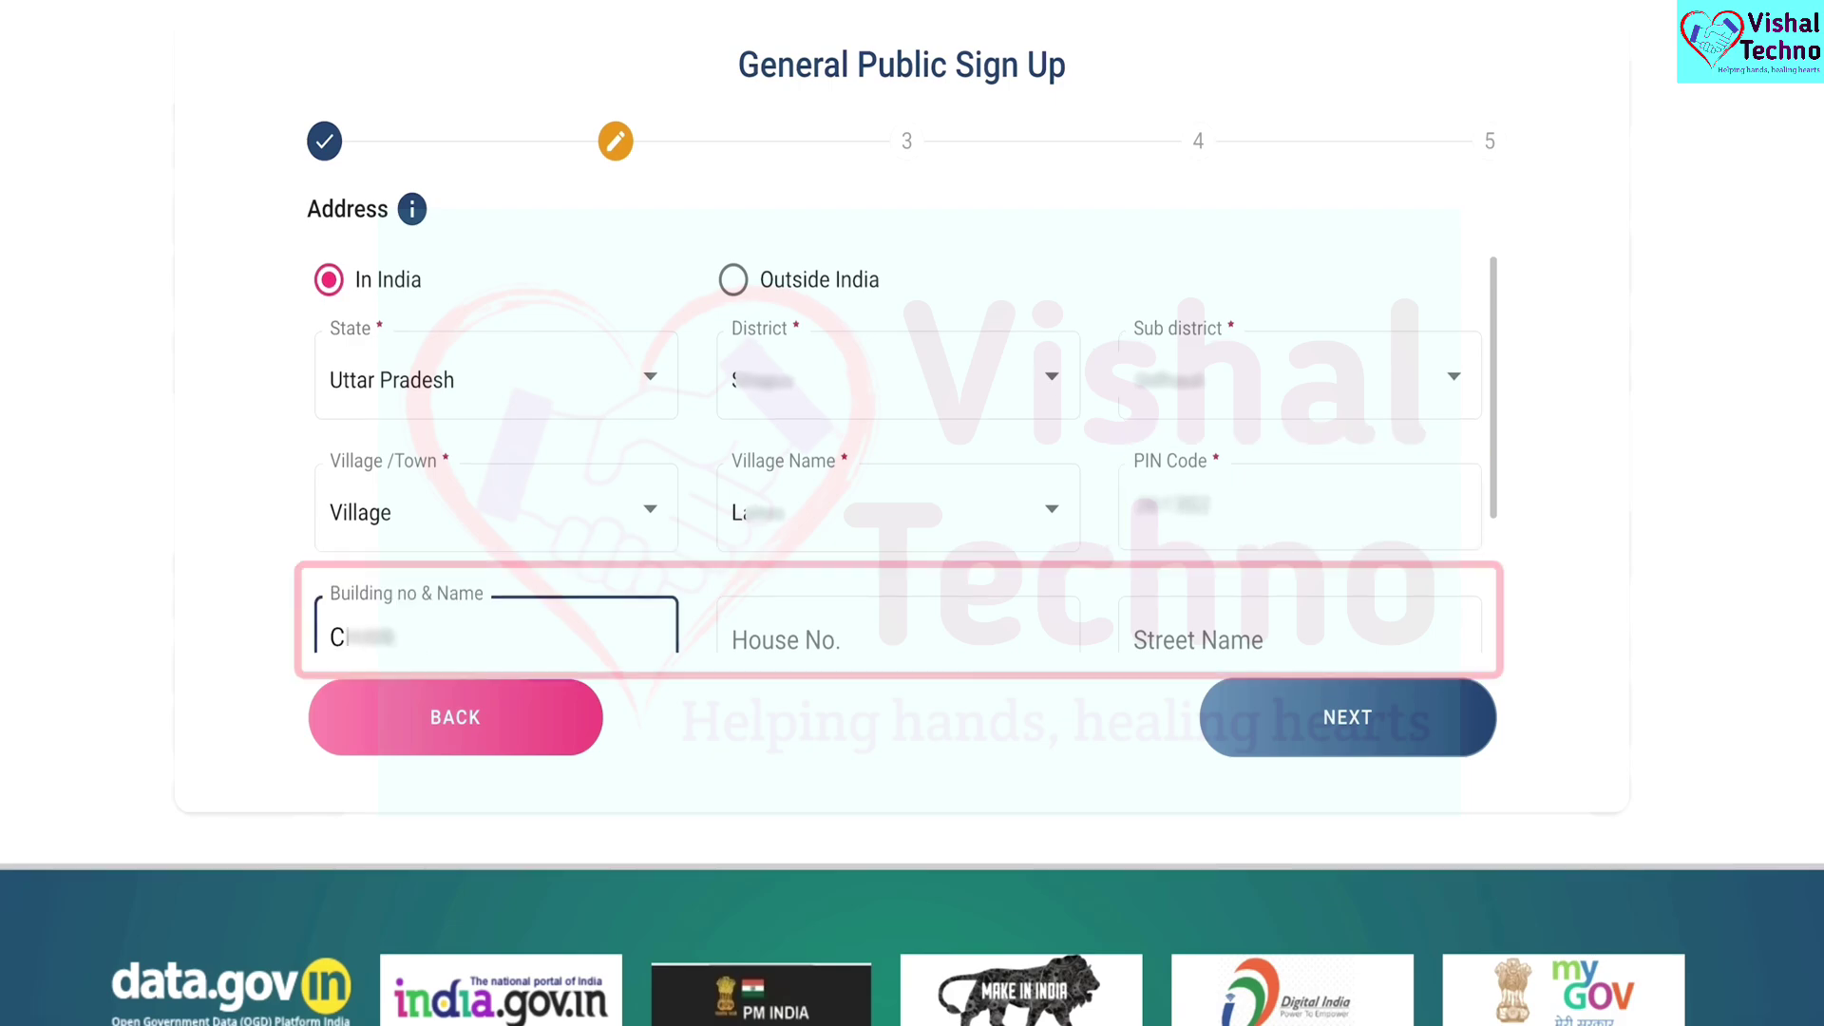
{"action": "key", "text": "Tab"}
{"action": "type", "text": "0"}
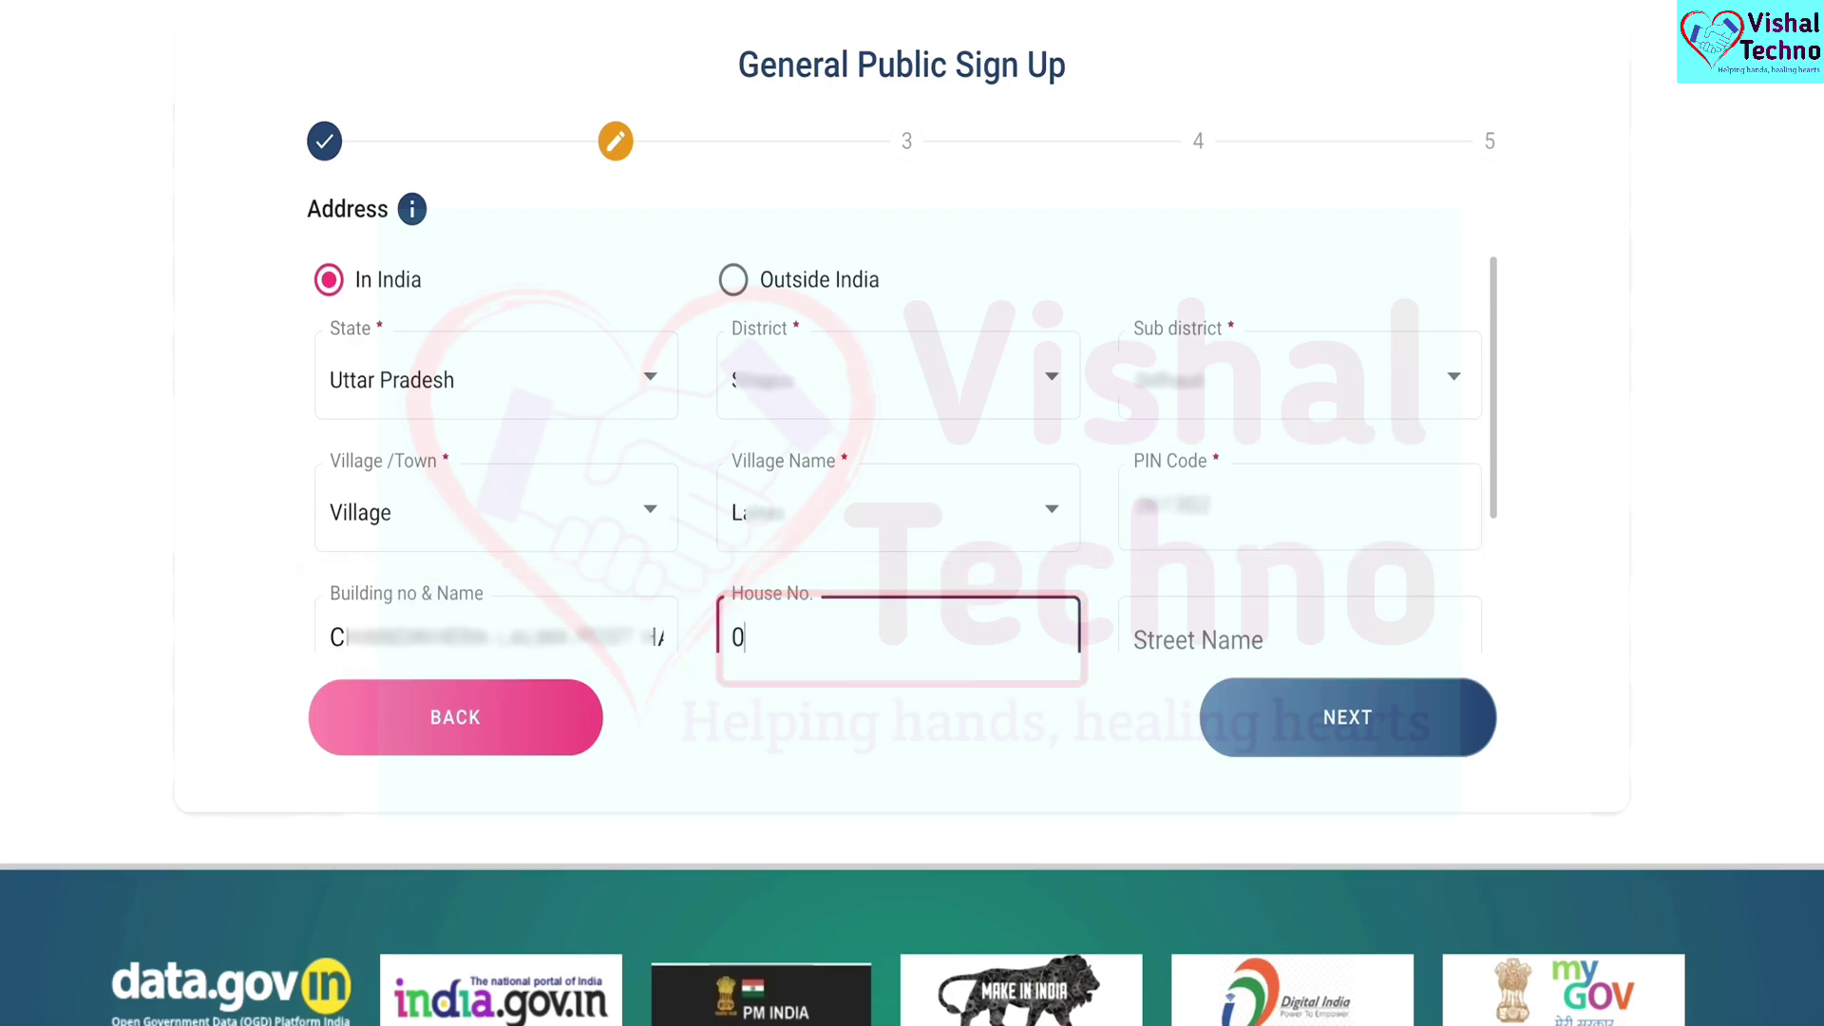
{"action": "left_click", "coordinate": [1266, 635]}
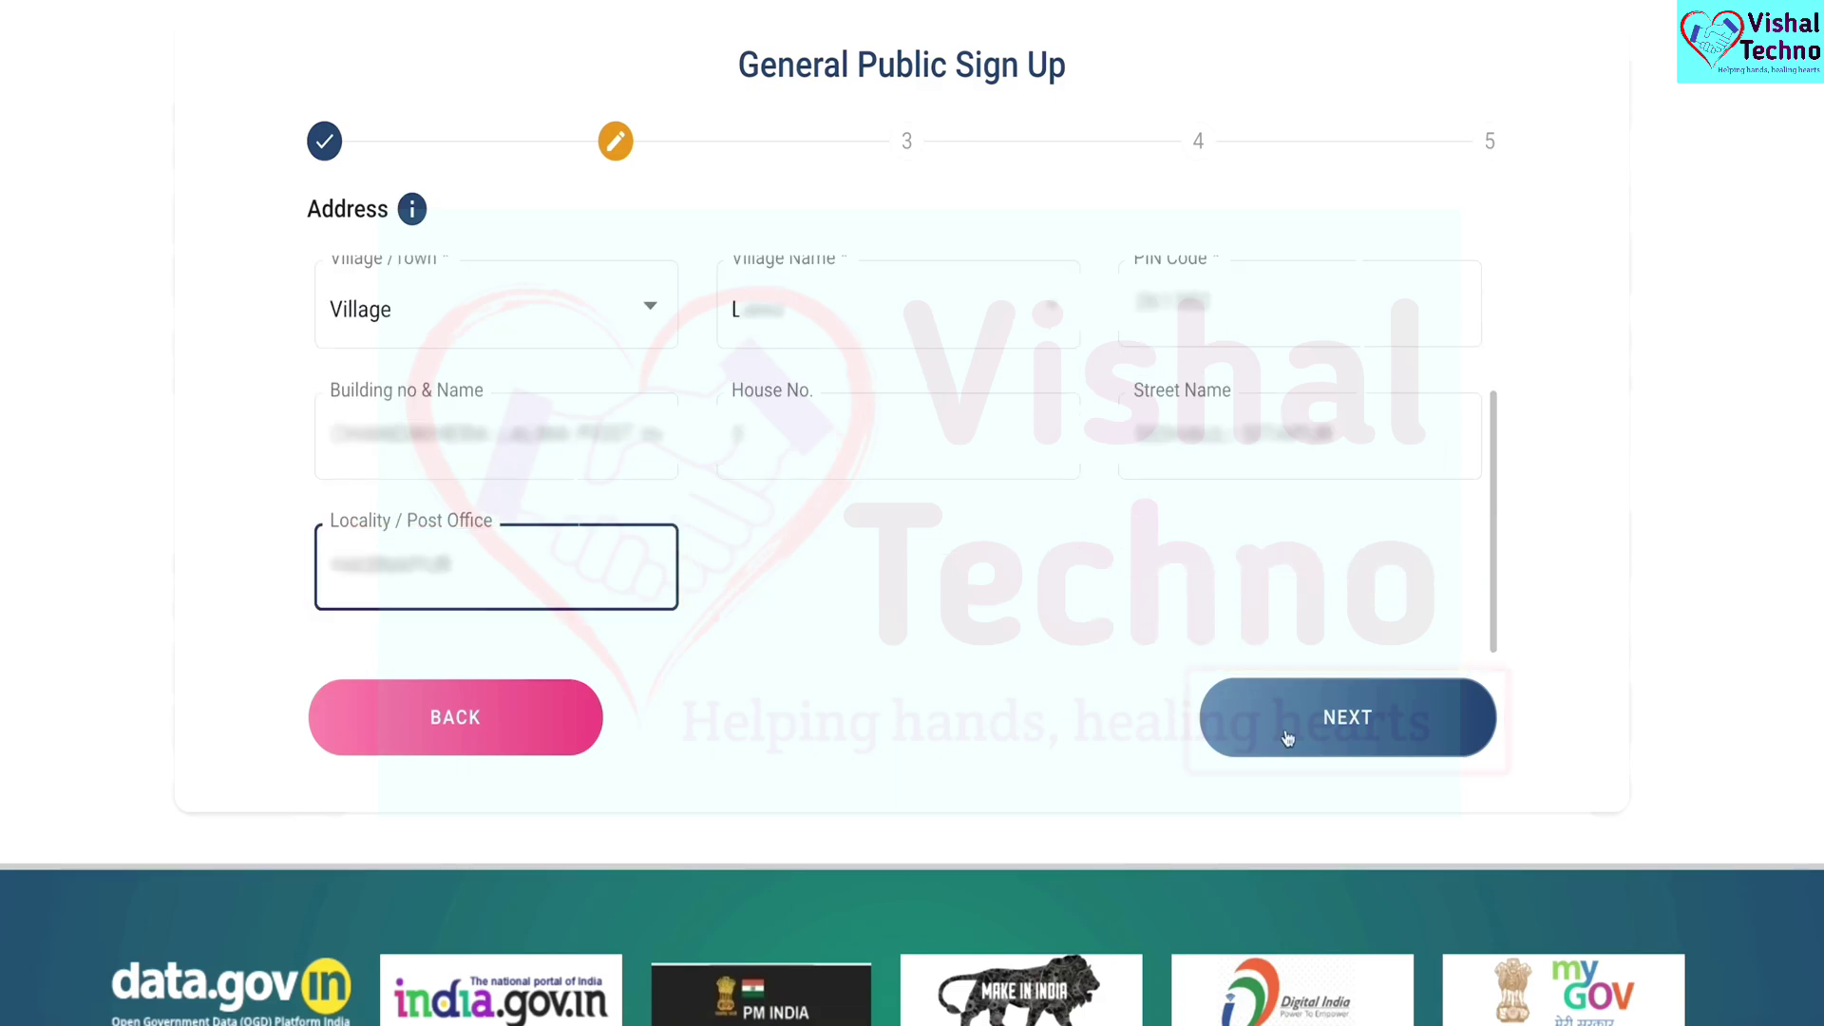
{"action": "left_click", "coordinate": [1357, 731]}
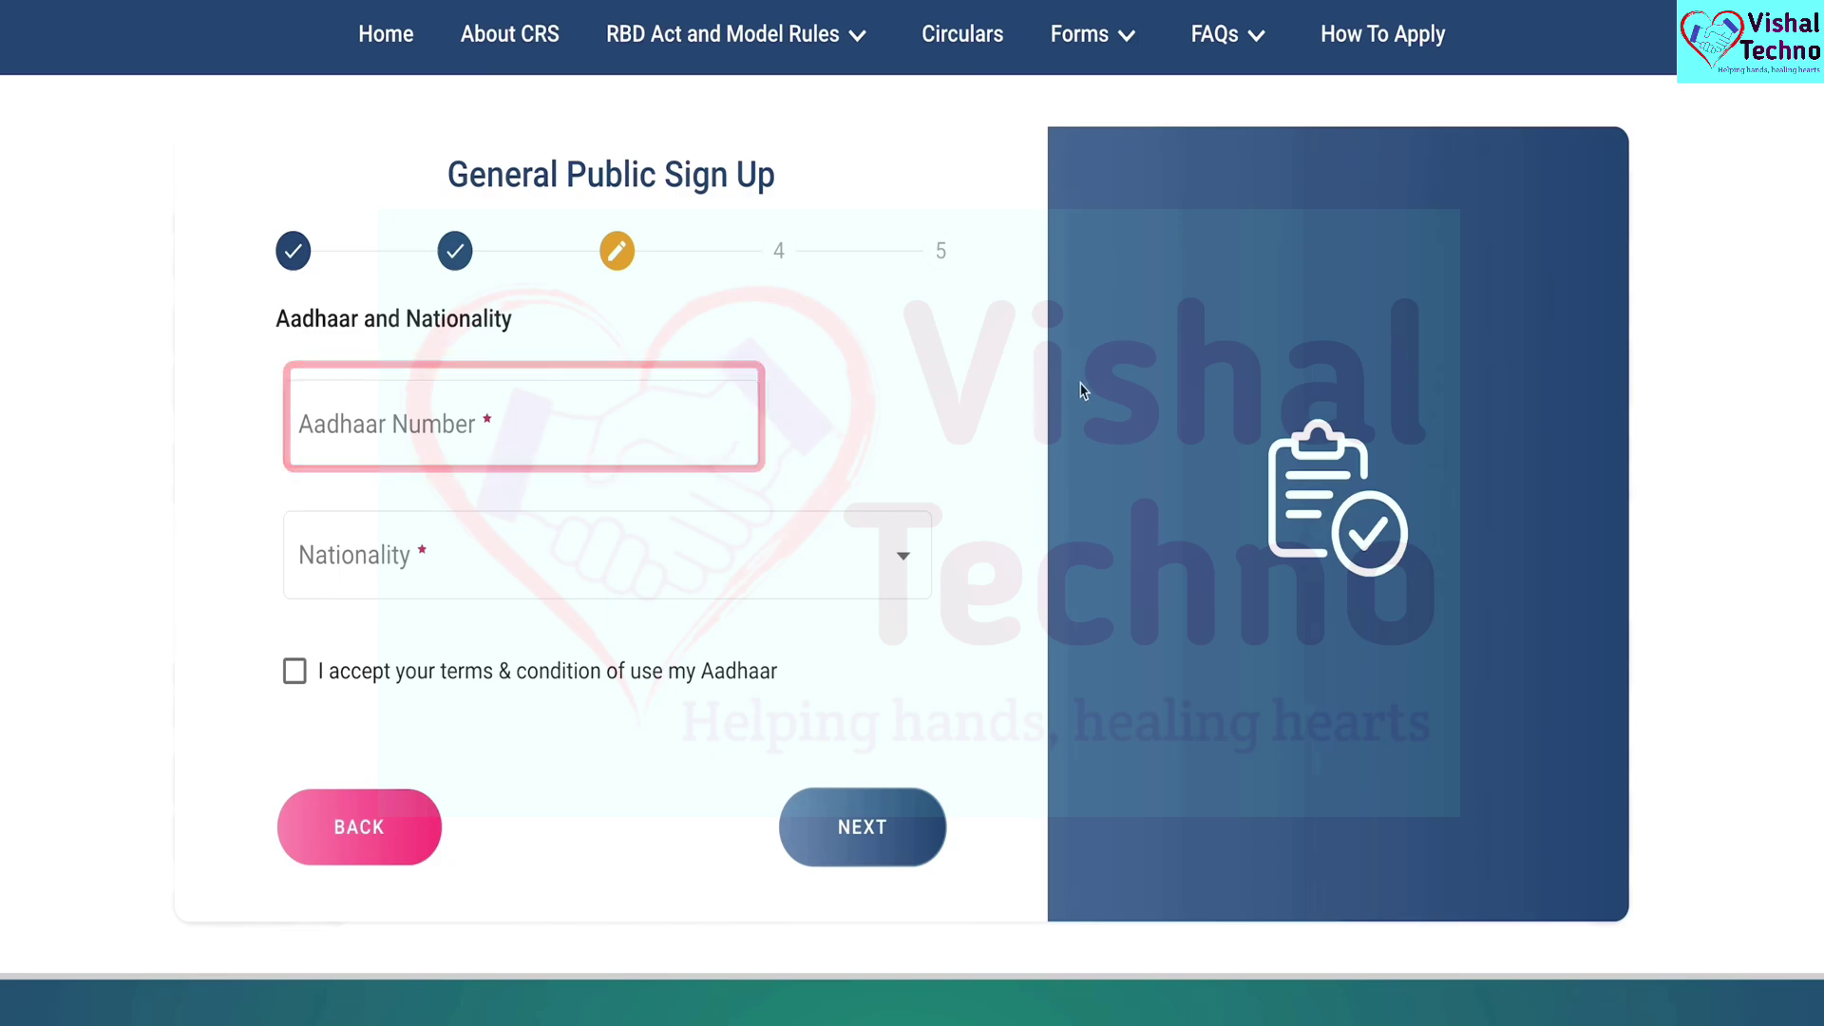
Enter the Aadhaar number, choose Indian nationality and accept the Aadhaar terms
{"action": "left_click", "coordinate": [314, 439]}
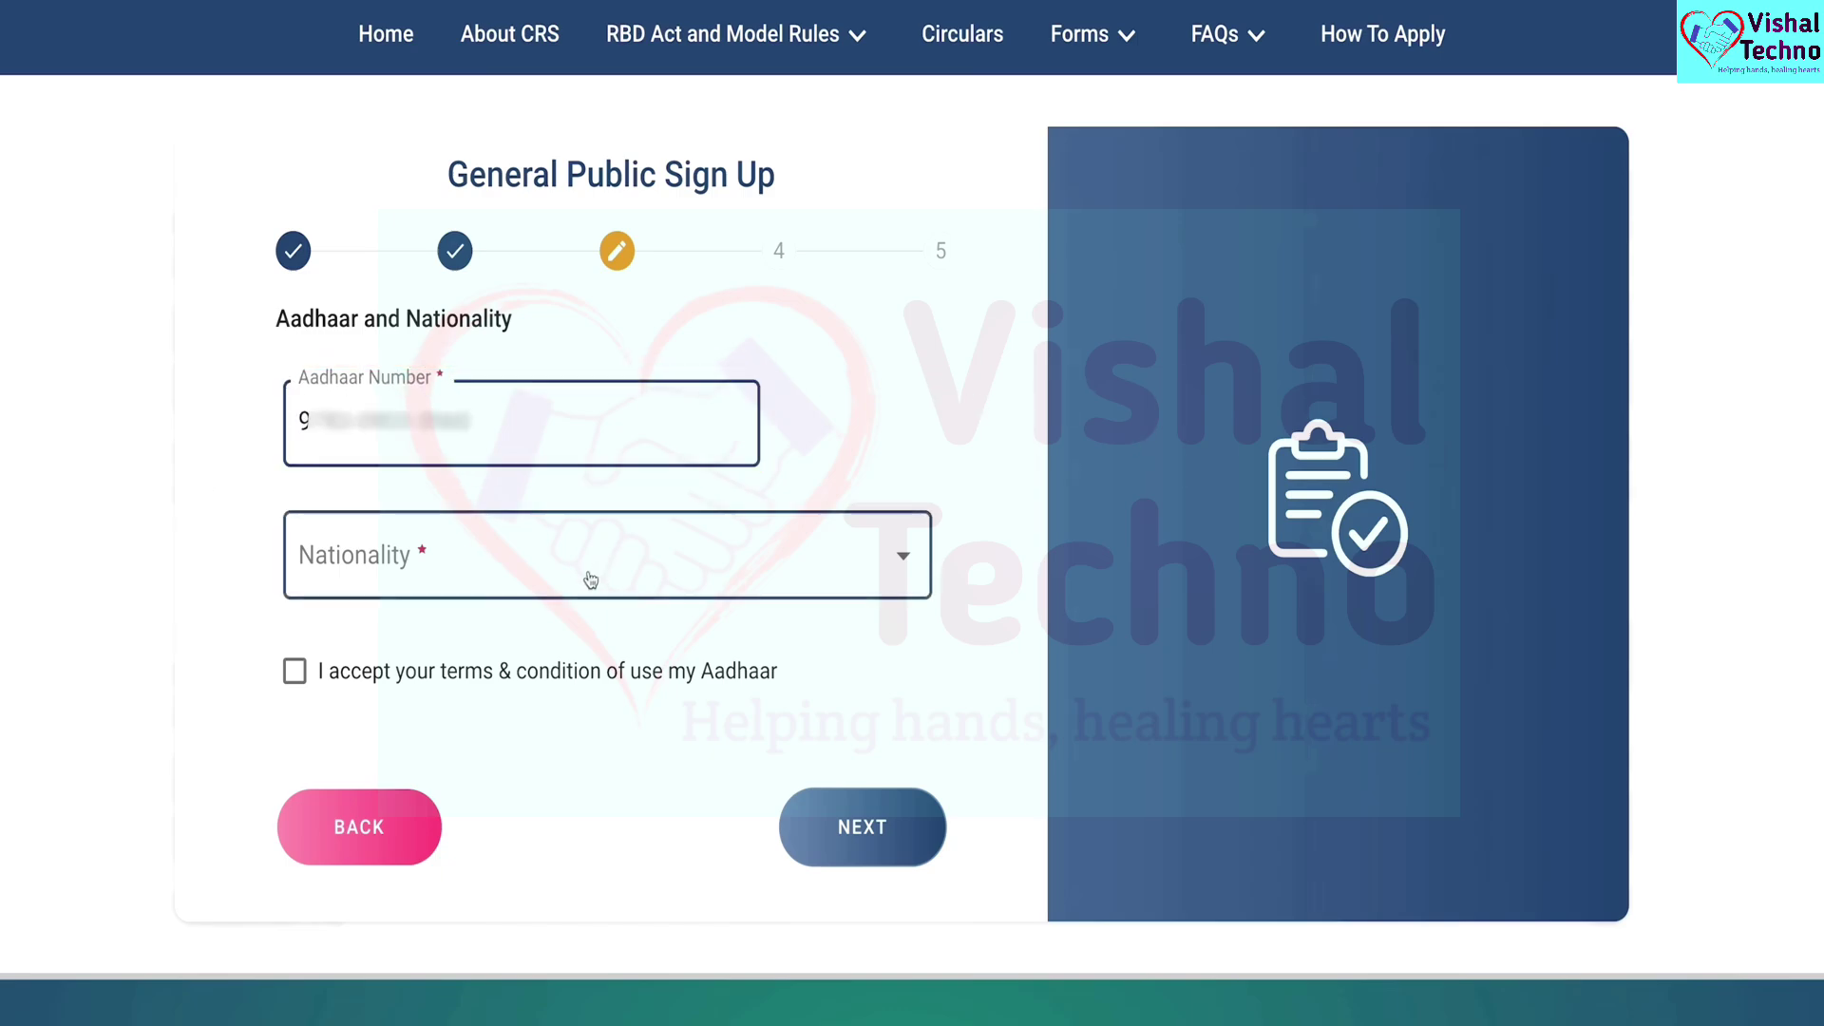
{"action": "left_click", "coordinate": [588, 576]}
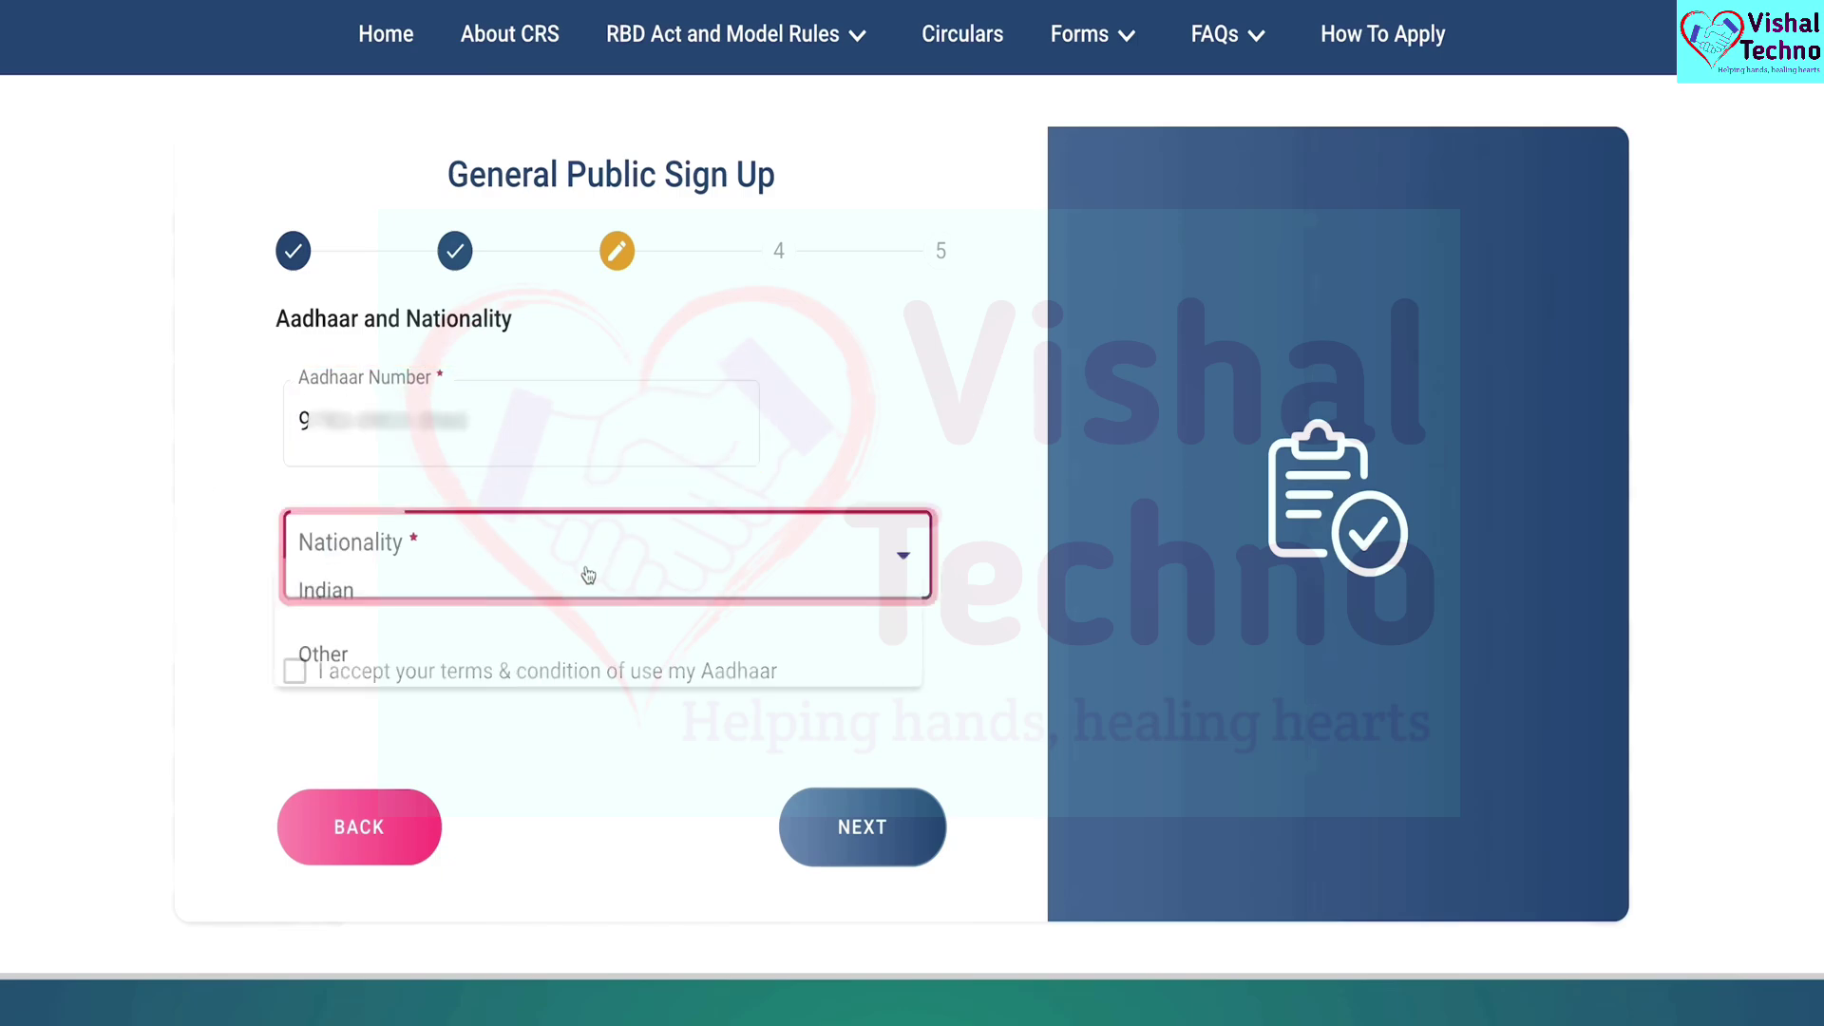
{"action": "left_click", "coordinate": [366, 608]}
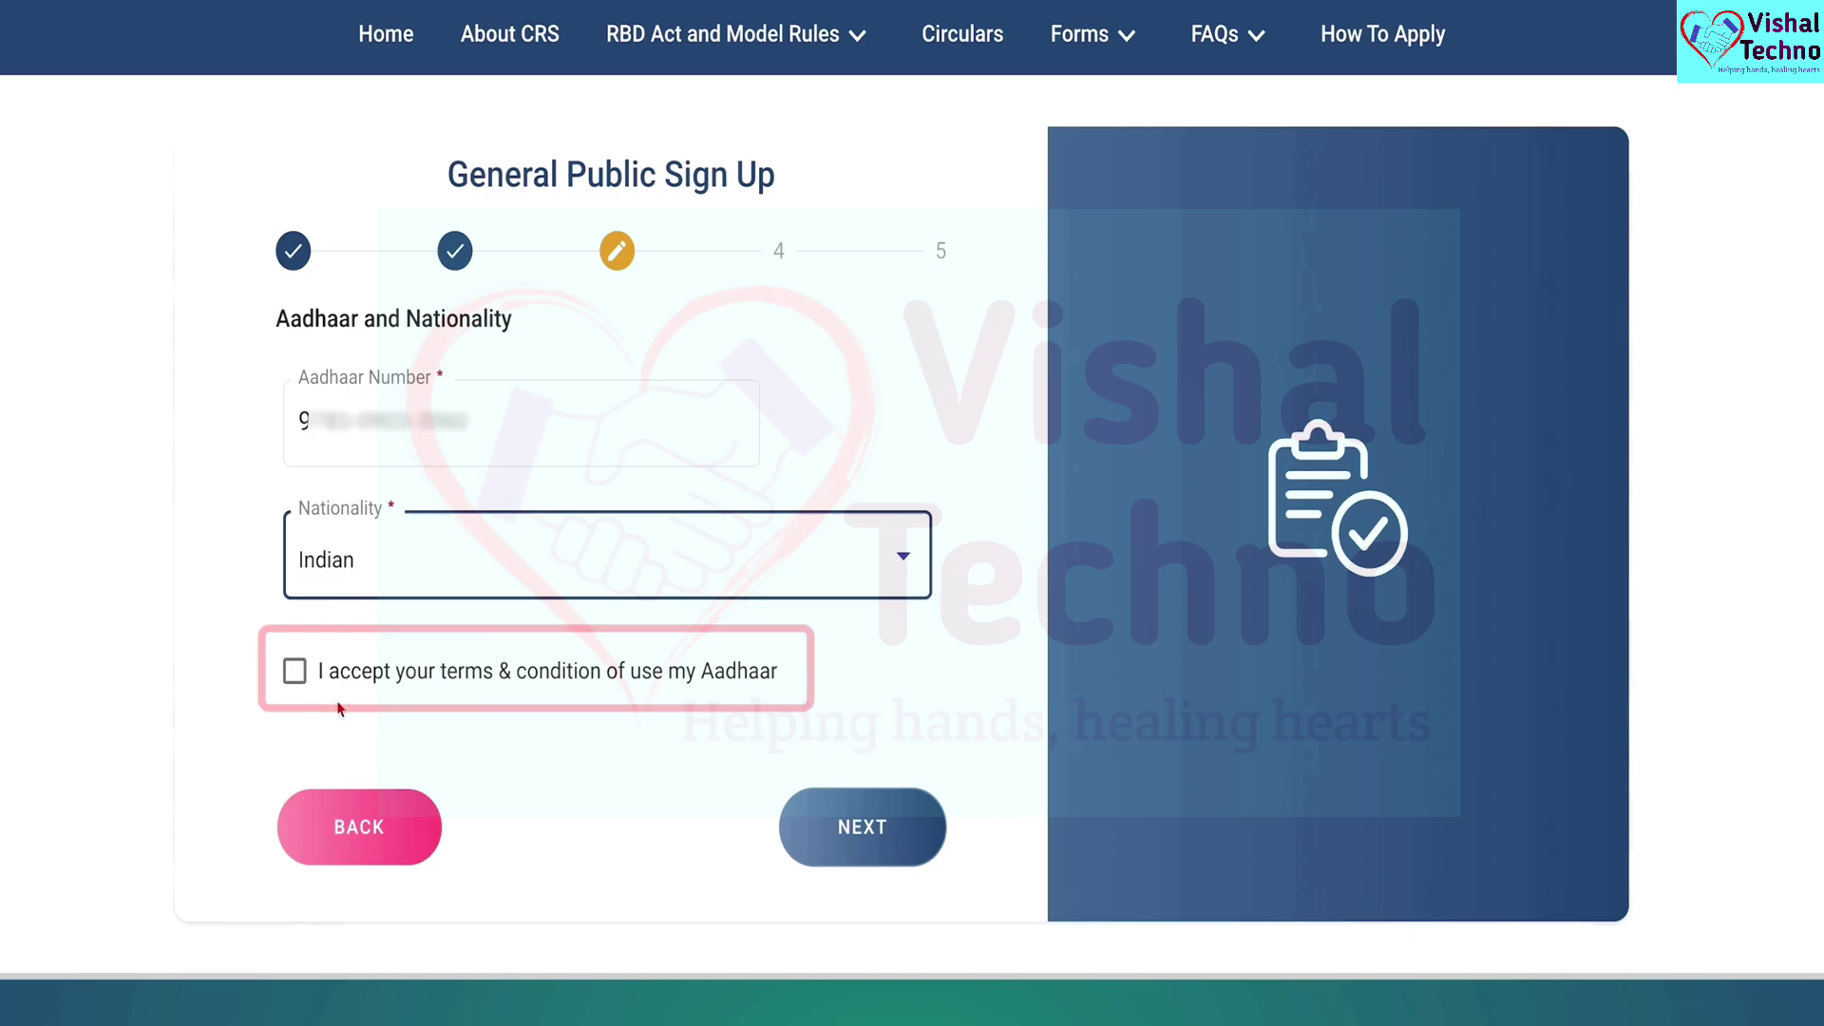
{"action": "left_click", "coordinate": [295, 673]}
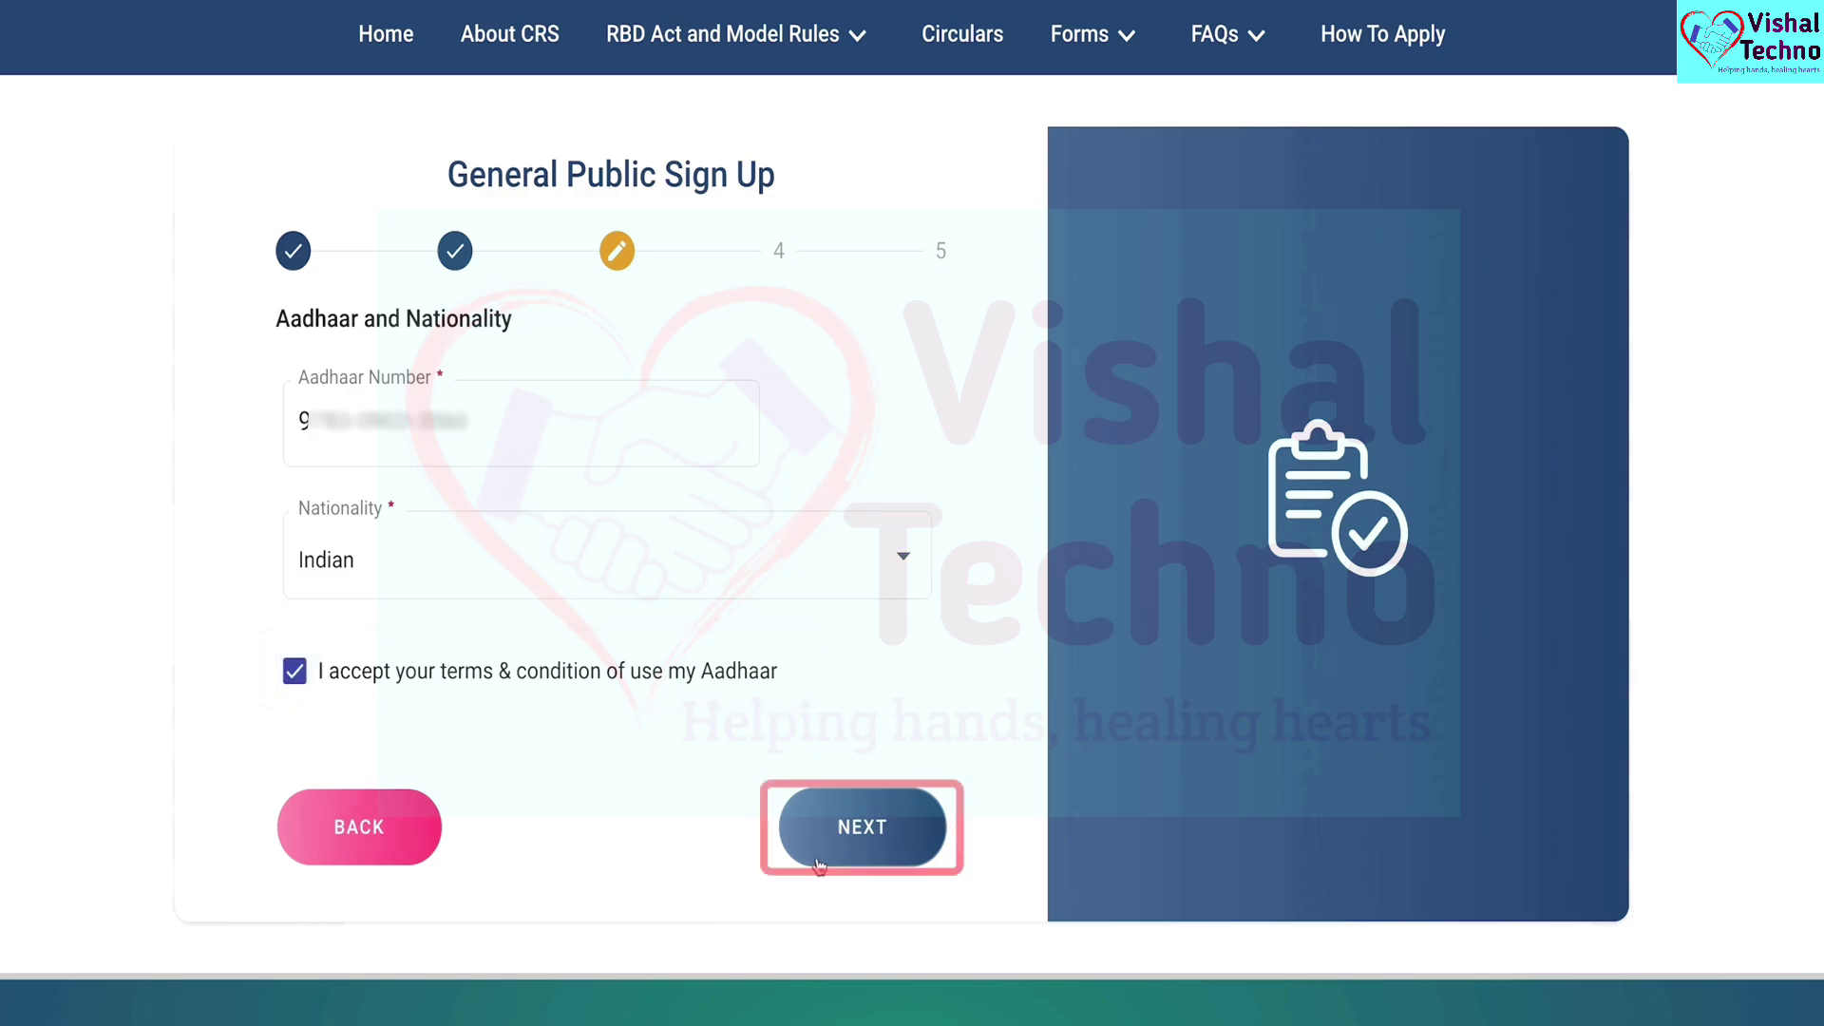
{"action": "left_click", "coordinate": [889, 834]}
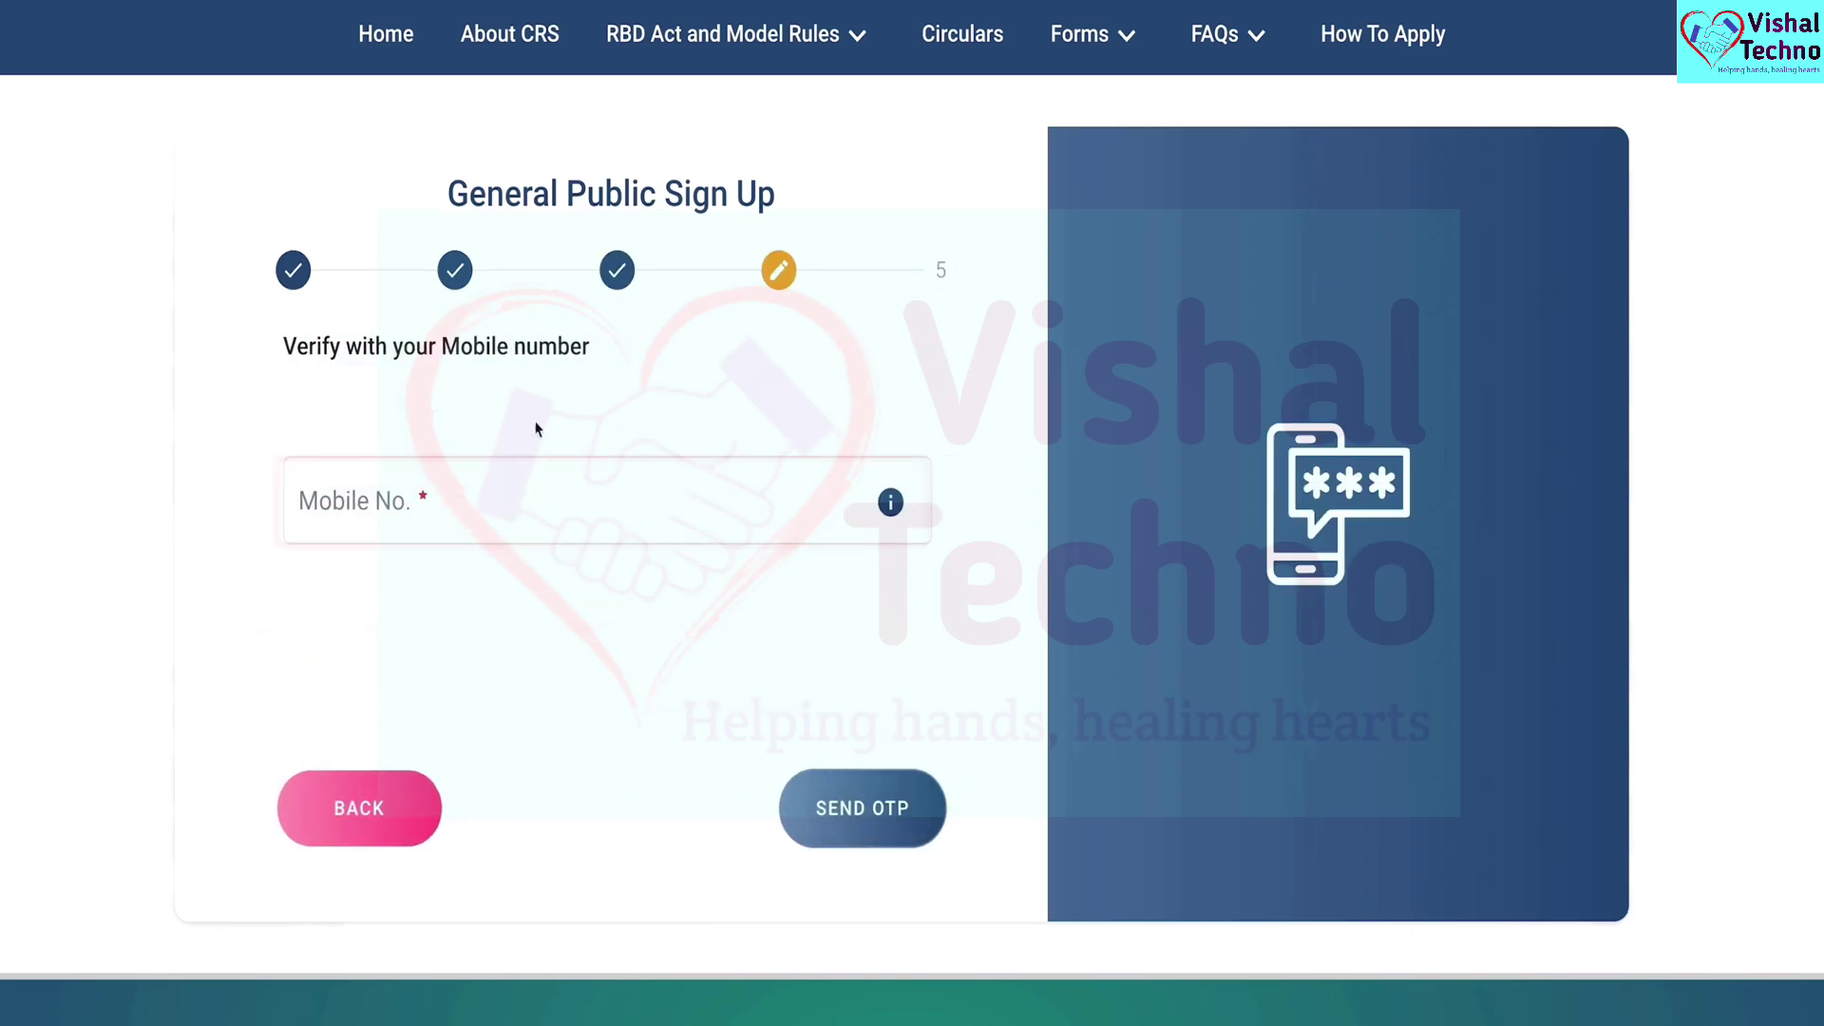
Enter the mobile number, request an OTP and verify it with the six-digit code
{"action": "left_click", "coordinate": [415, 504]}
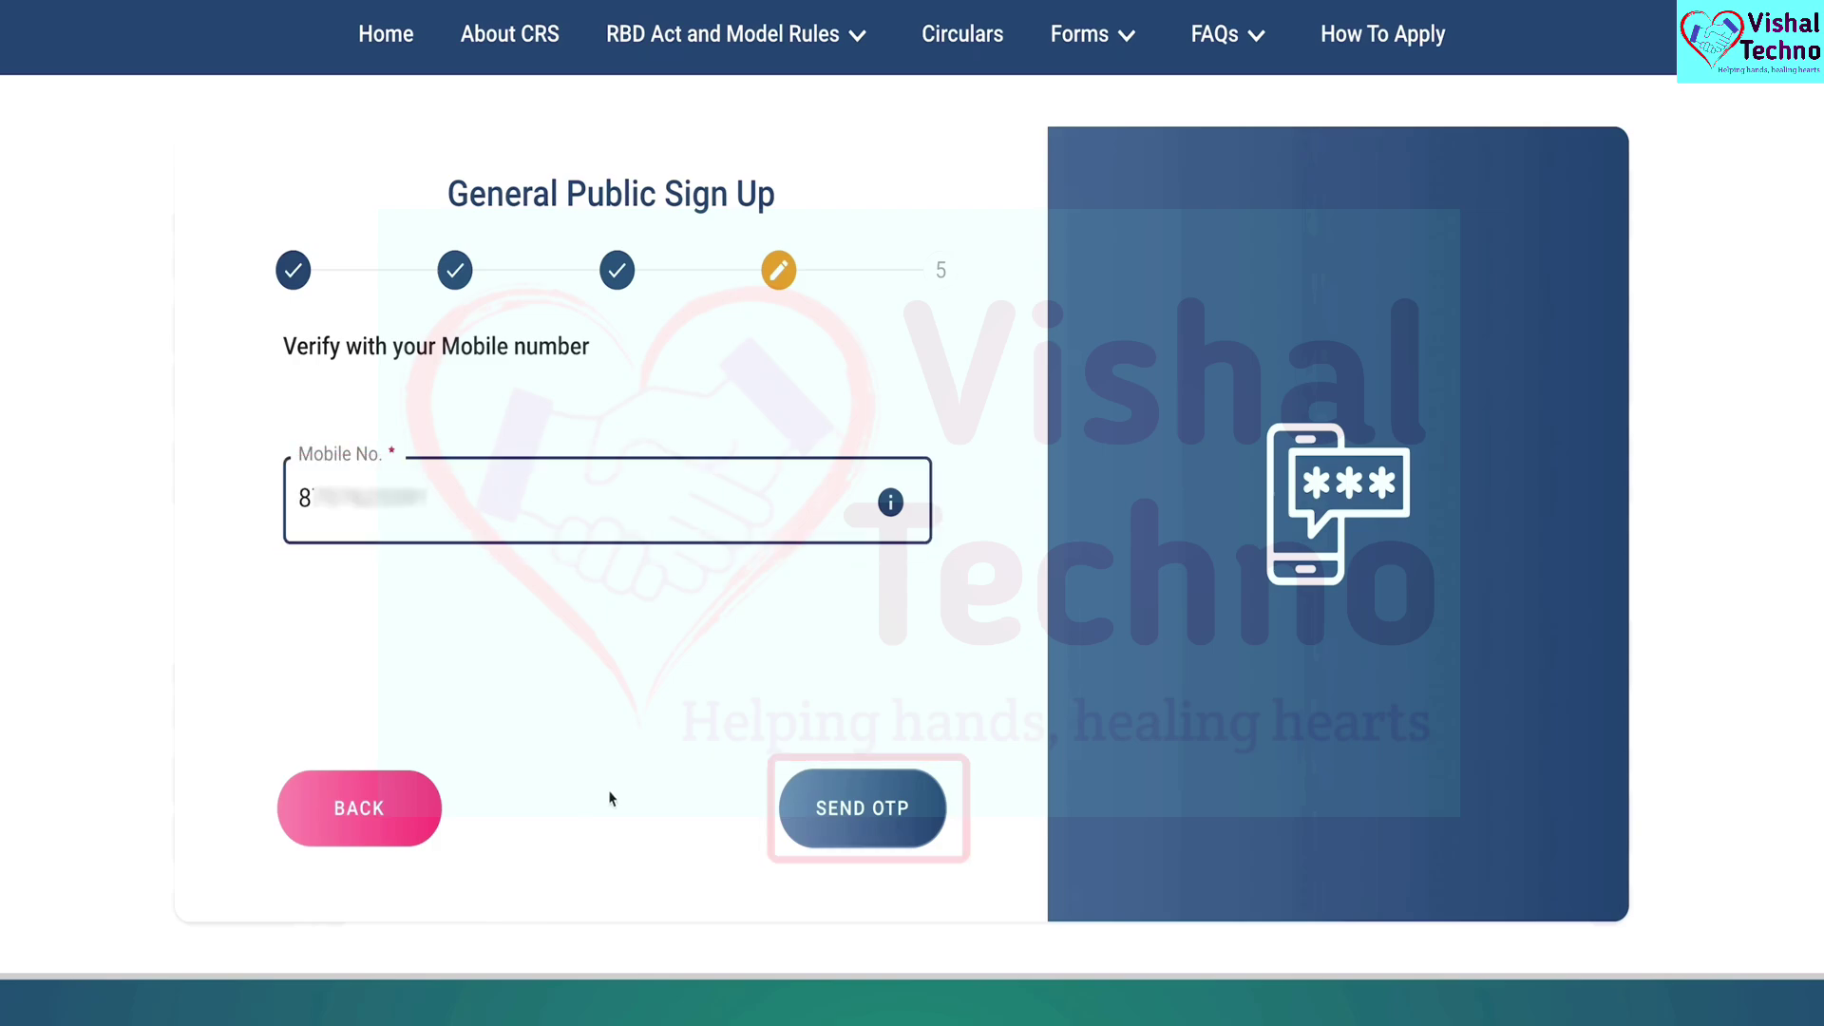
{"action": "left_click", "coordinate": [860, 810]}
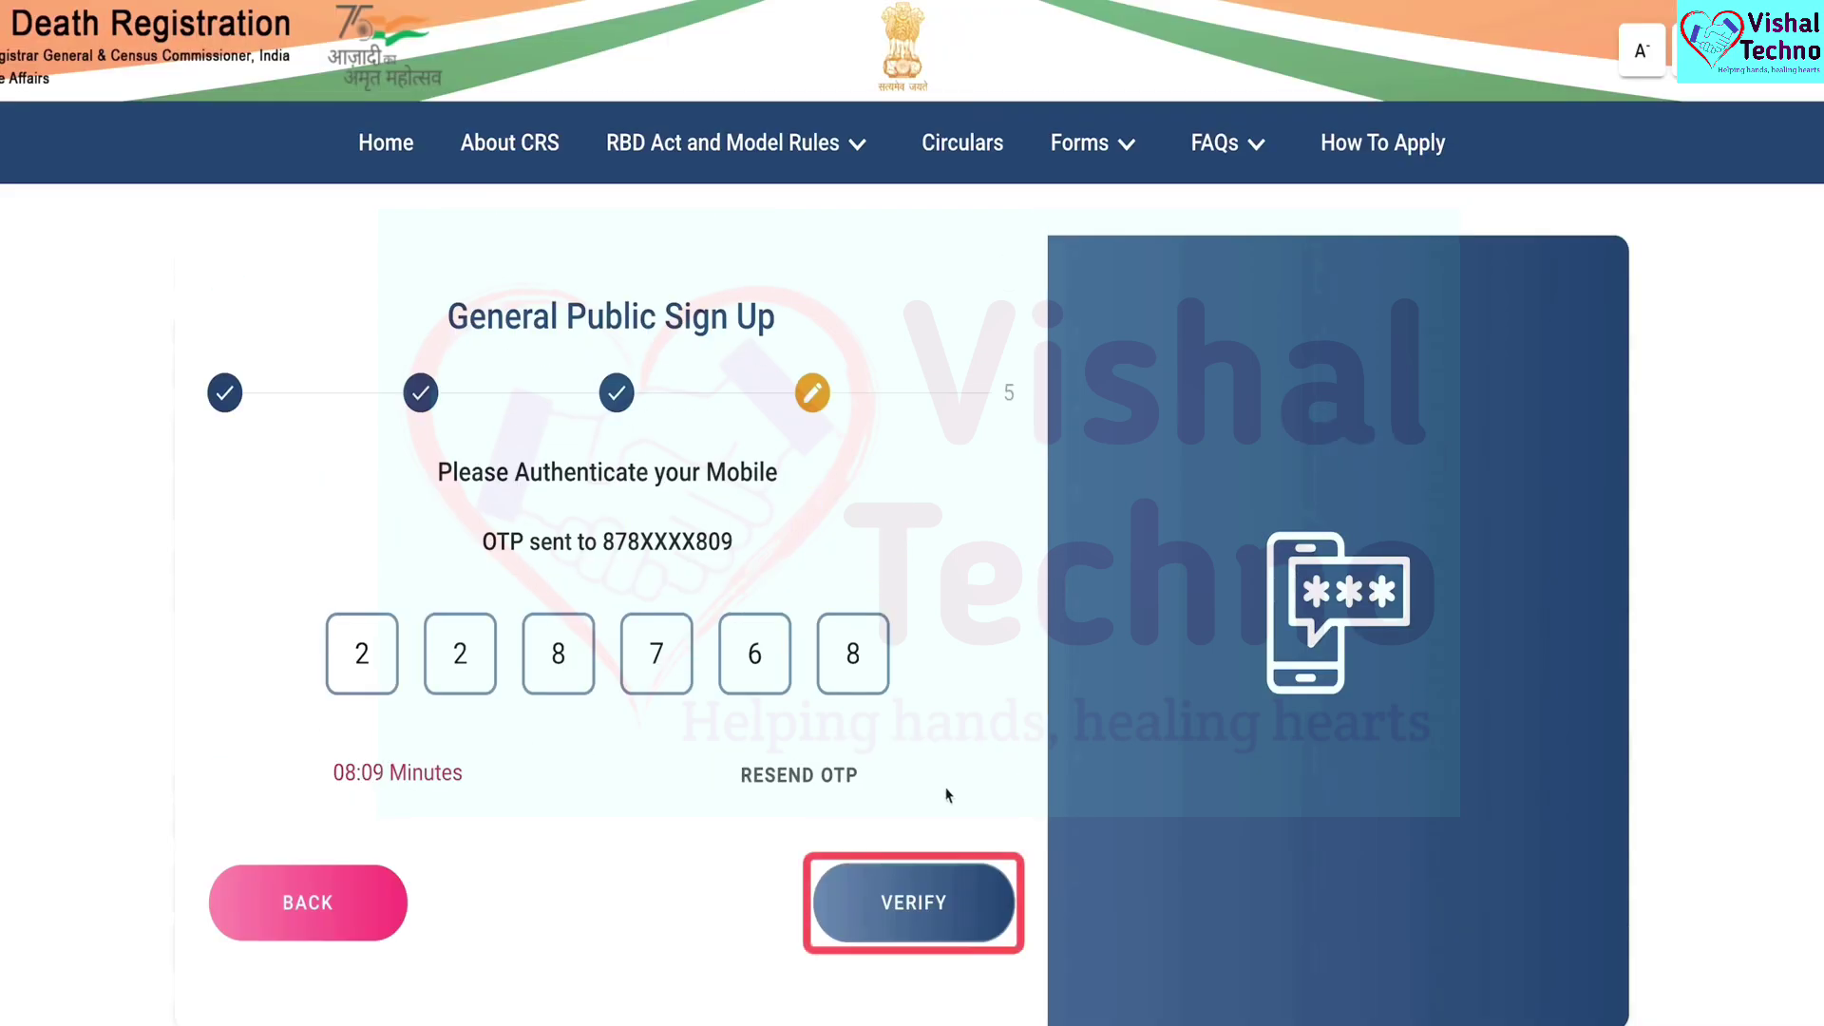
{"action": "left_click", "coordinate": [906, 907]}
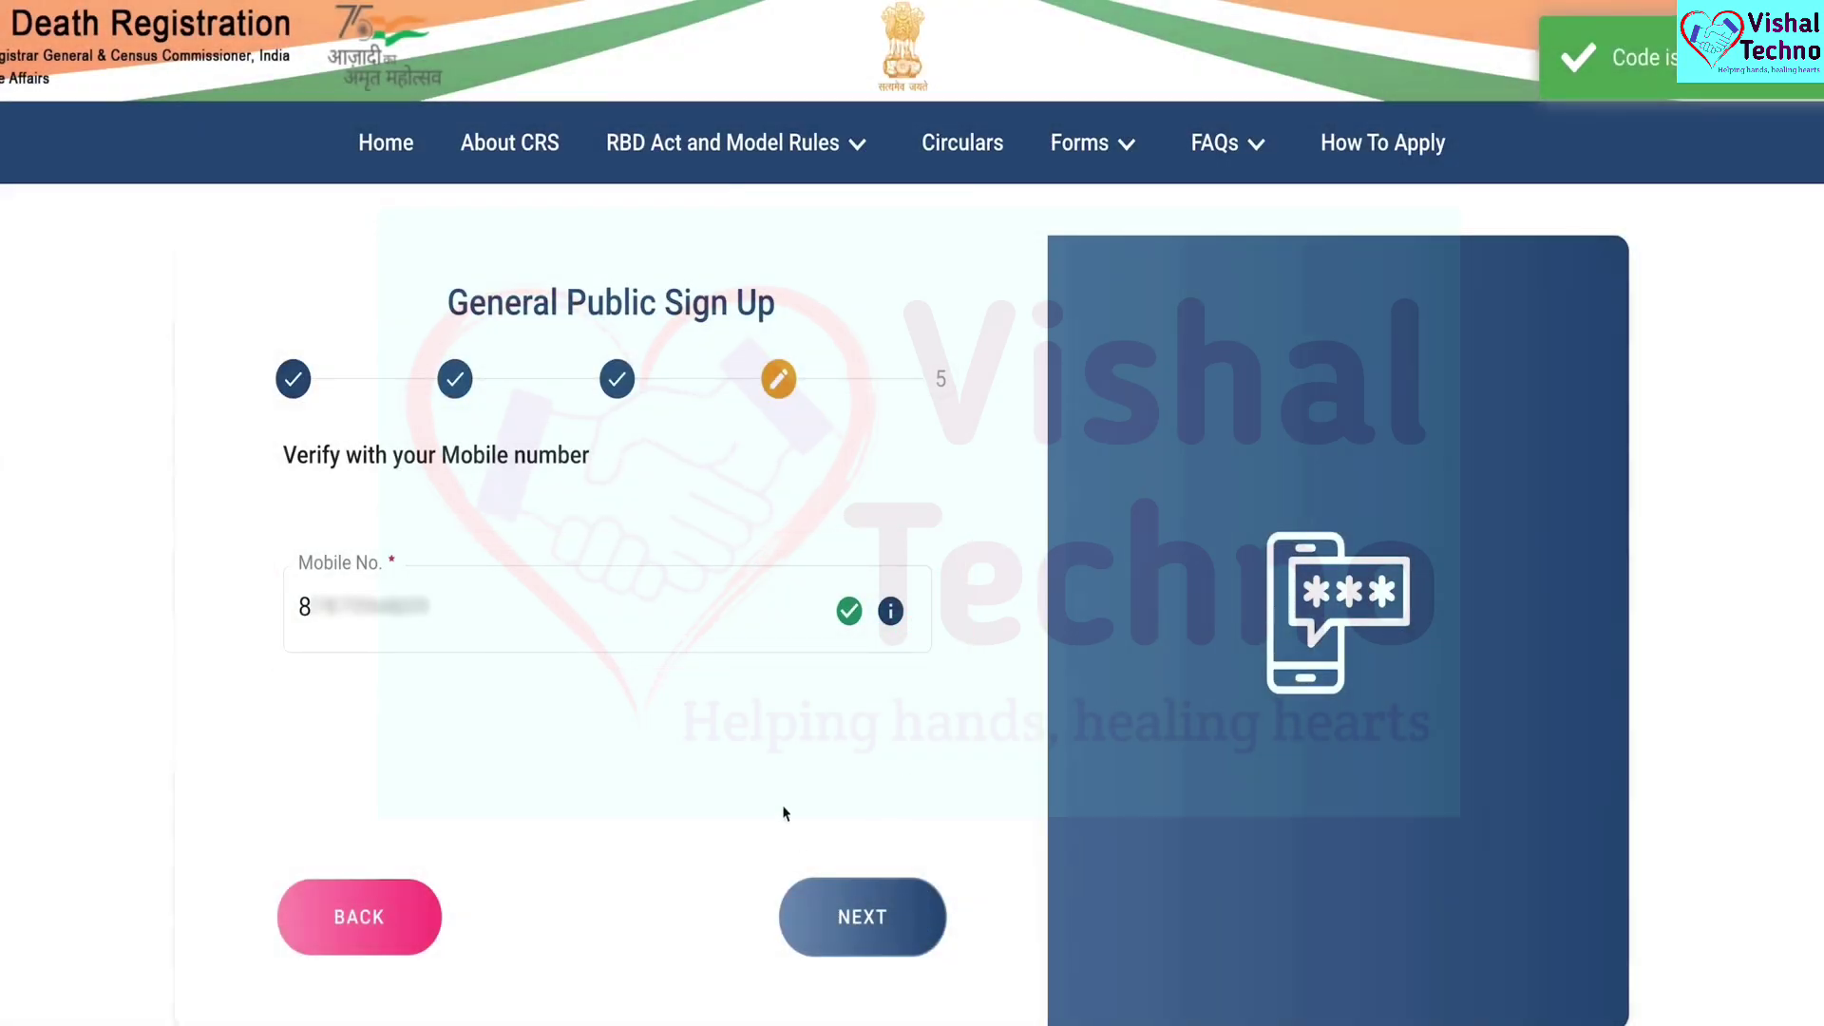
Enter the e-mail address and captcha, and send a one-time code to the e-mail
{"action": "left_click", "coordinate": [891, 929]}
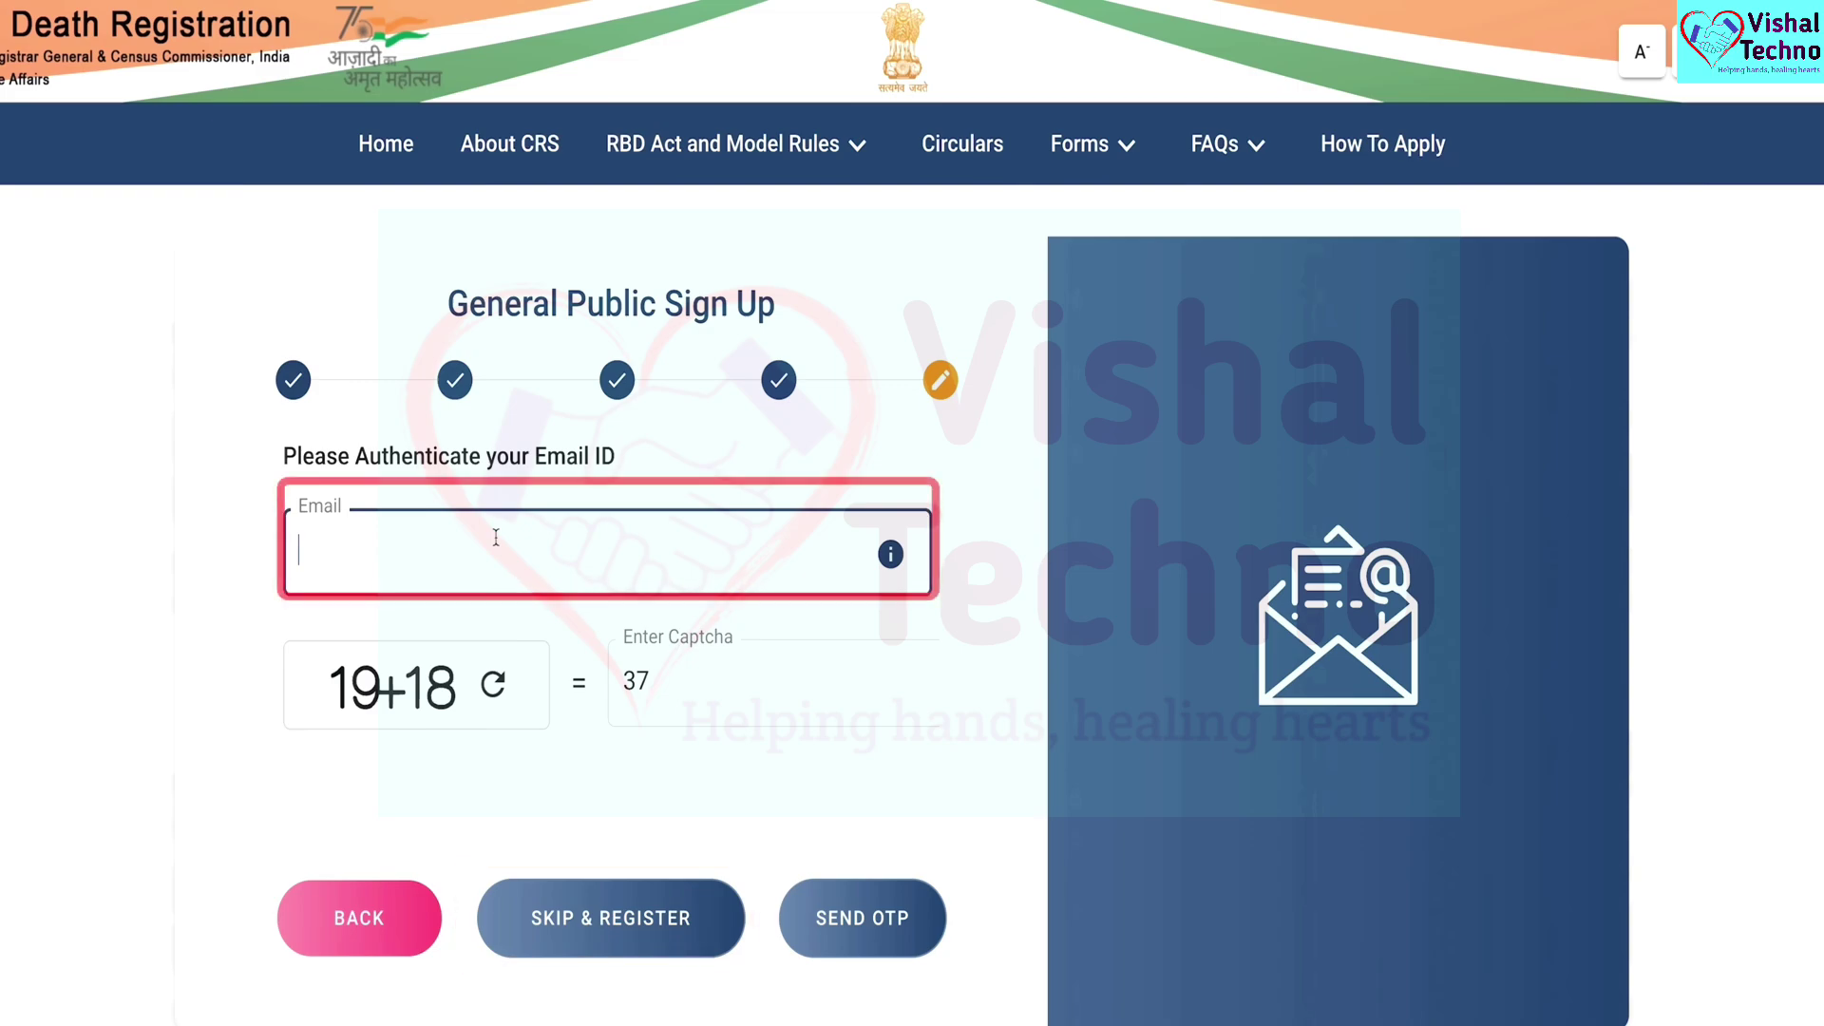
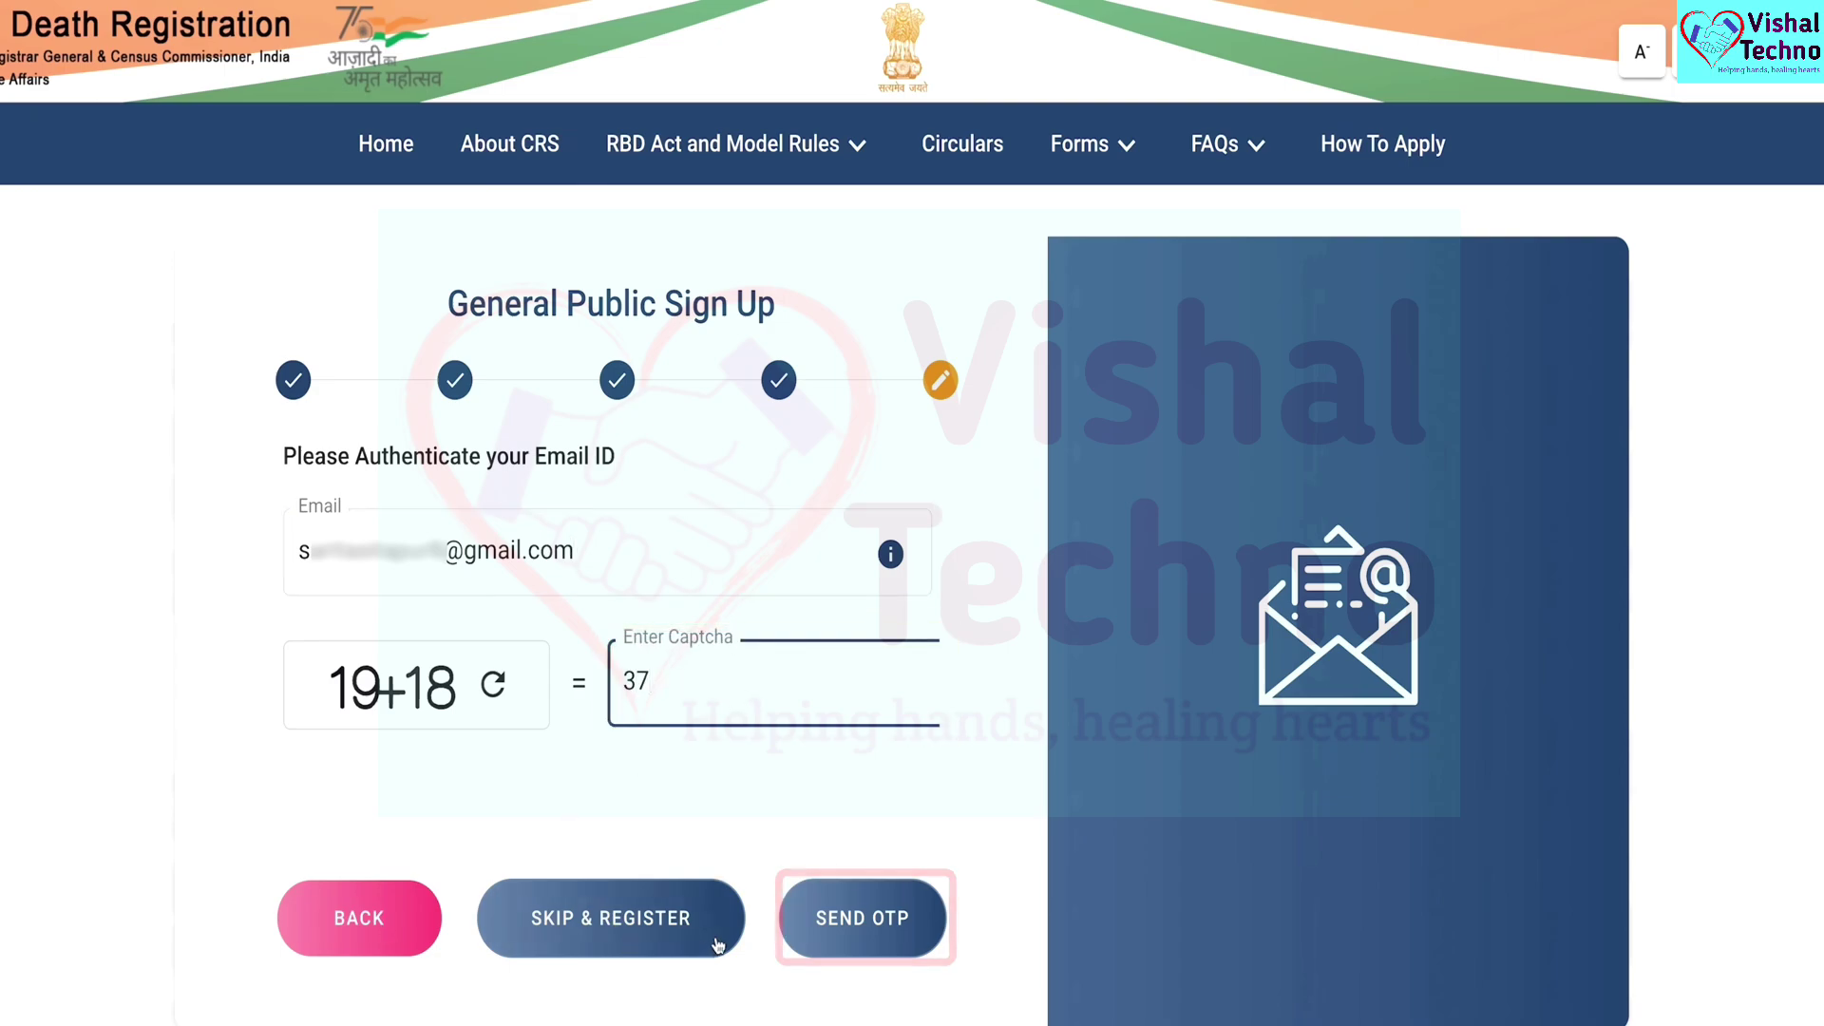
{"action": "left_click", "coordinate": [854, 935]}
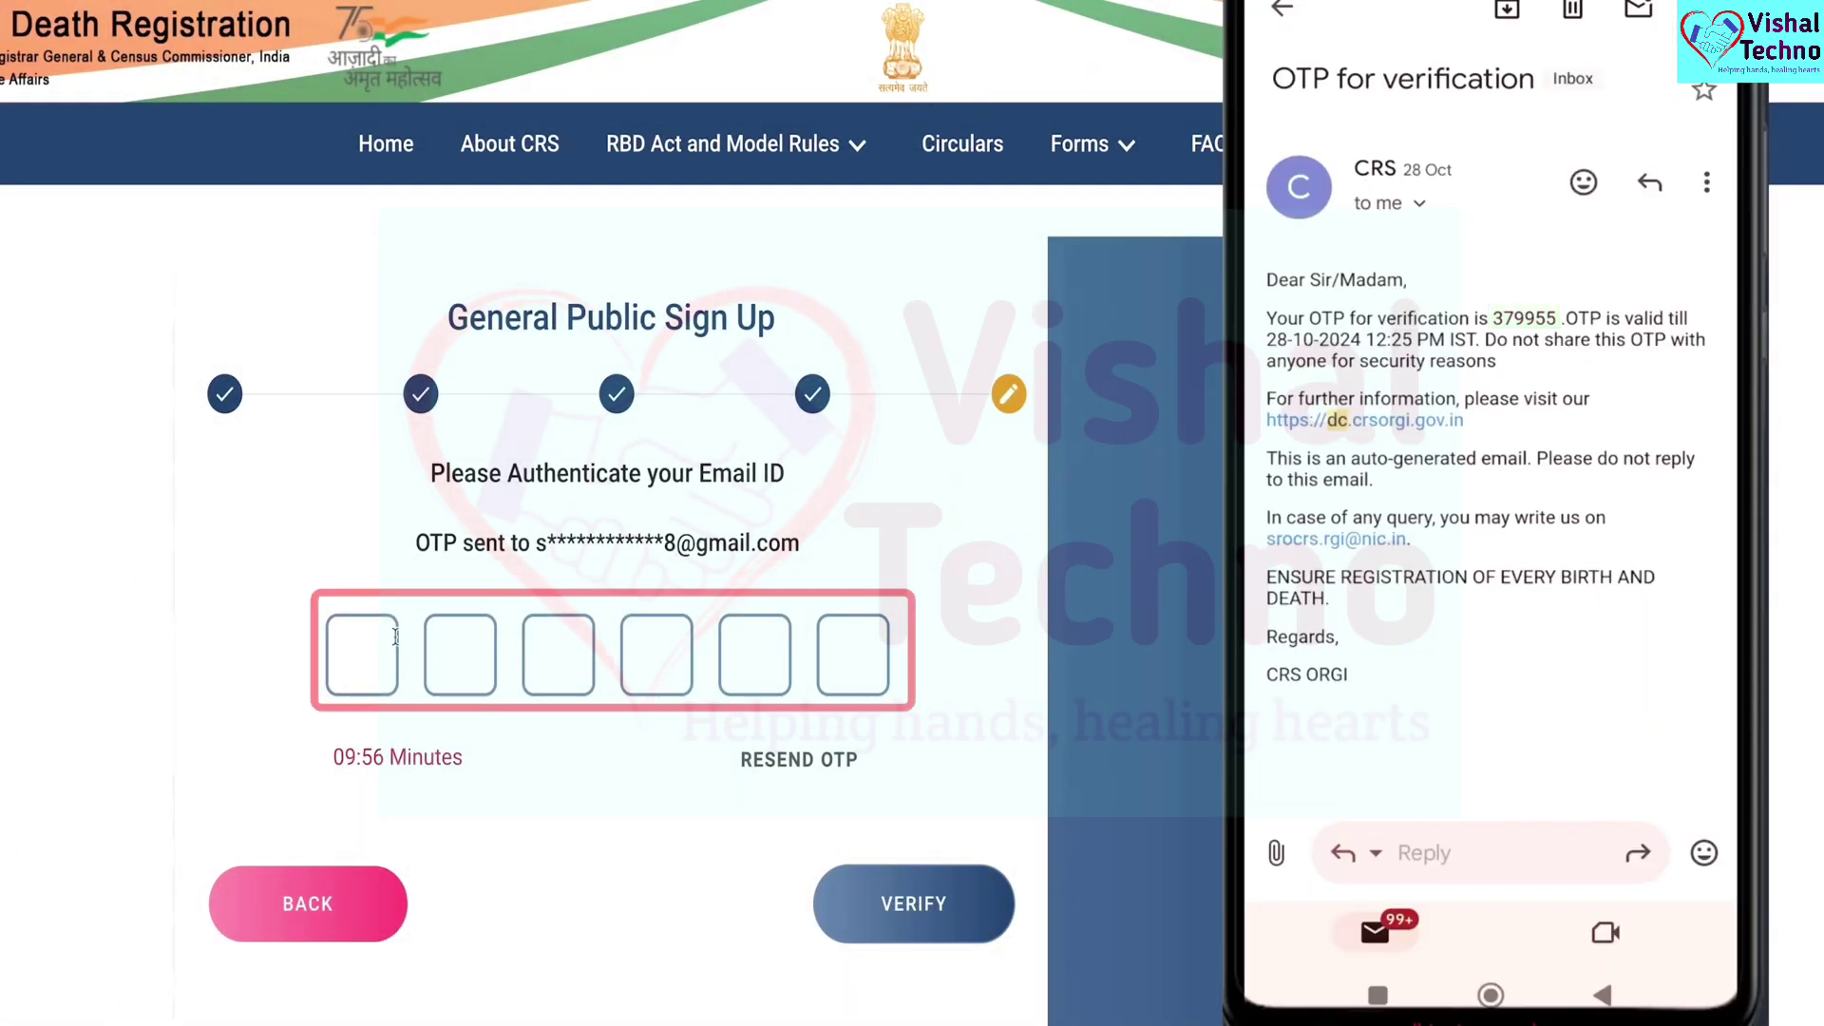
Enter the emailed one-time code, verify the e-mail and submit the registration
{"action": "left_click", "coordinate": [395, 636]}
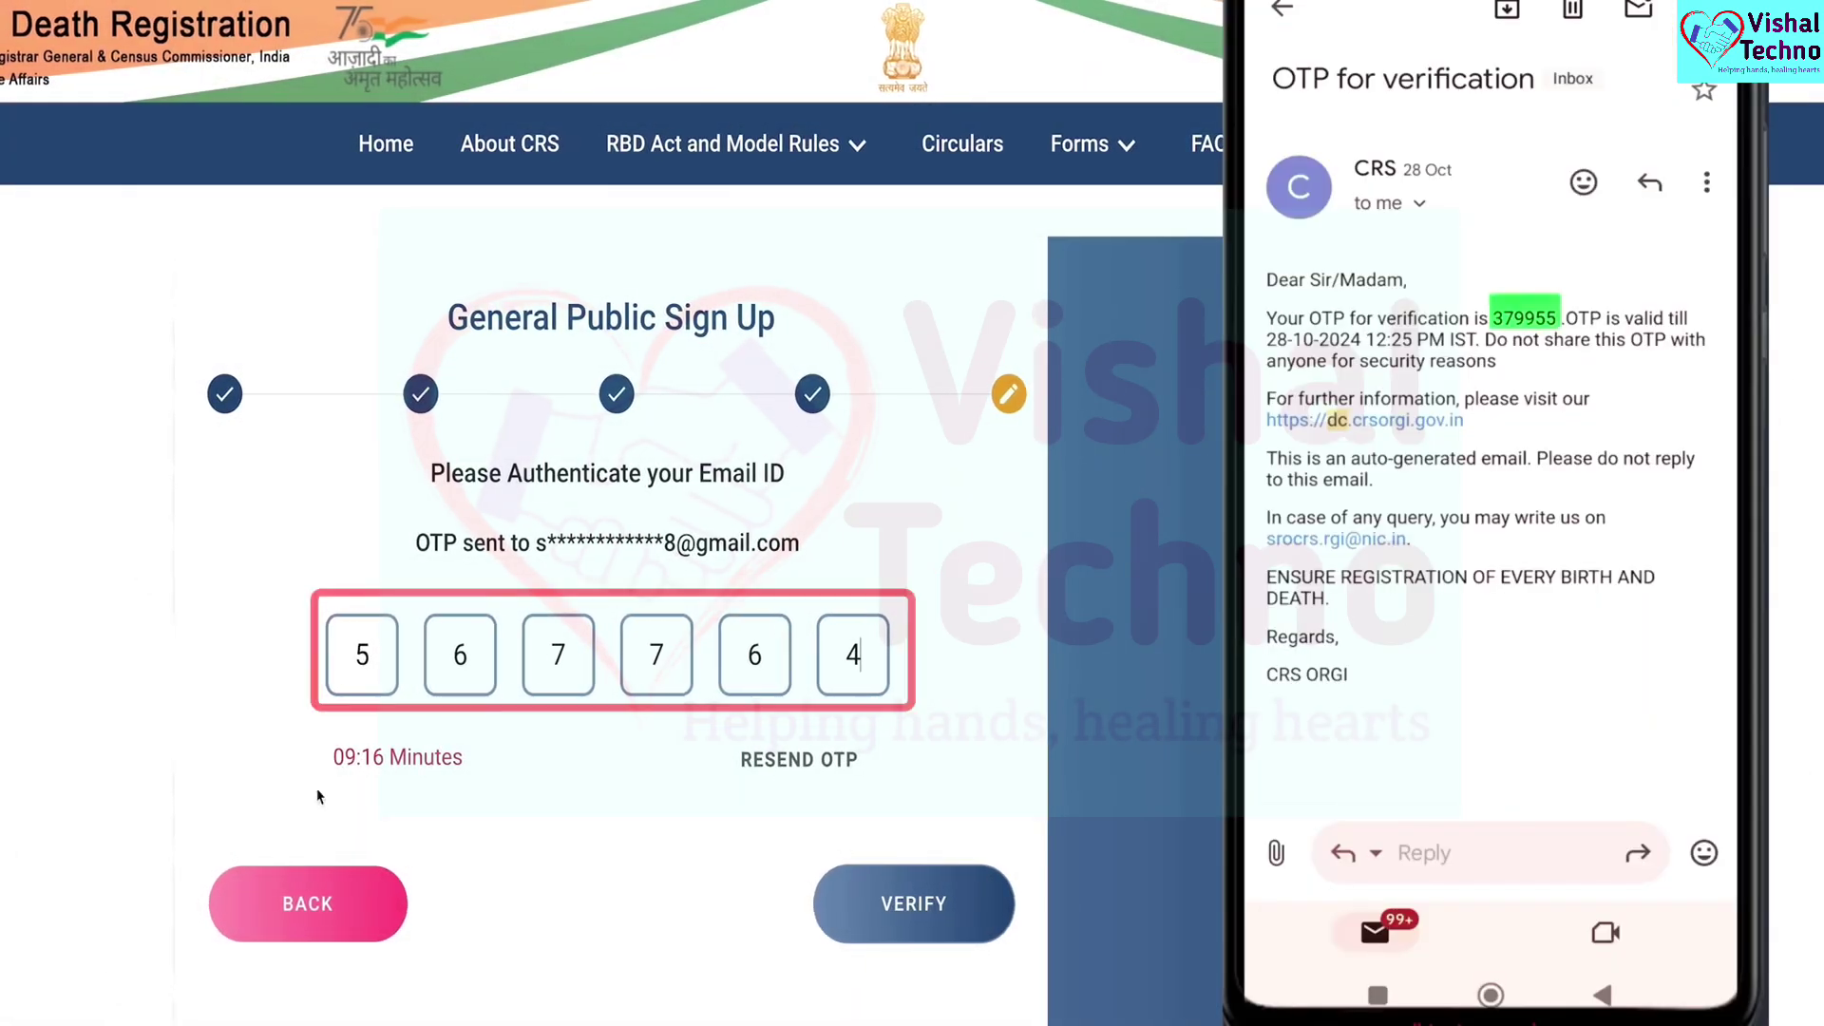
{"action": "left_click", "coordinate": [914, 904]}
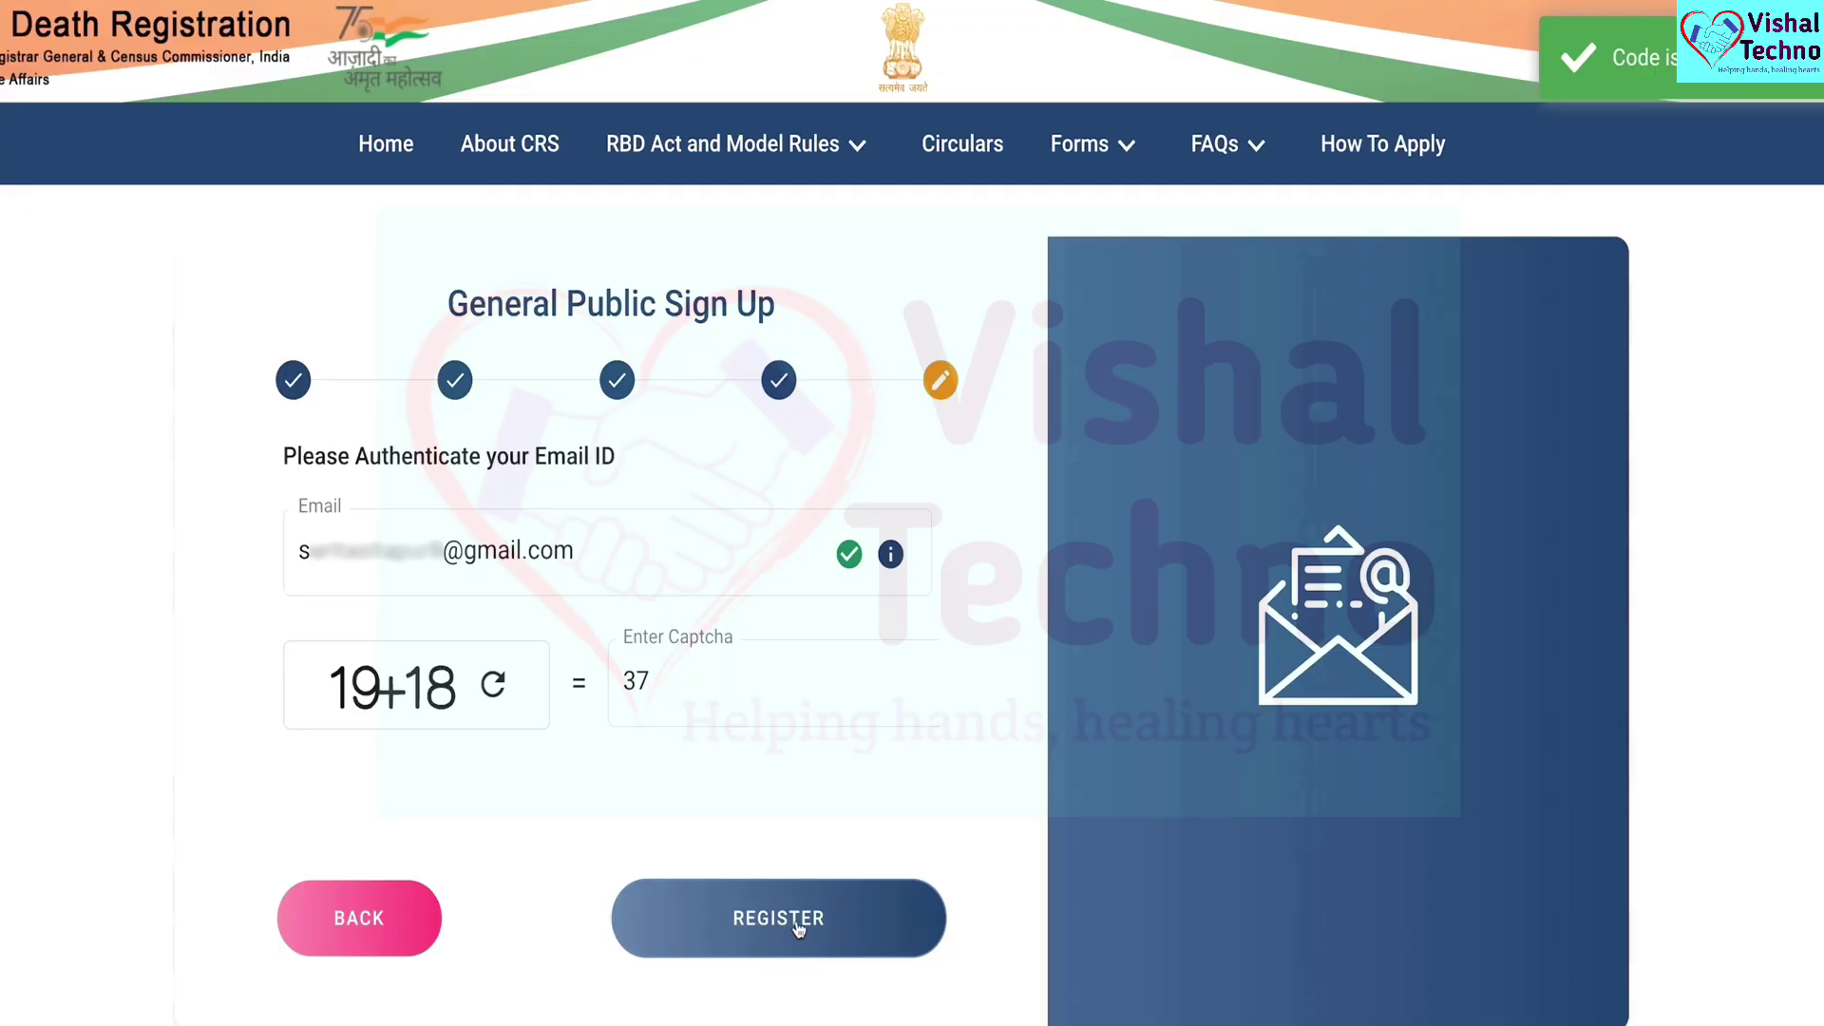
{"action": "left_click", "coordinate": [799, 928]}
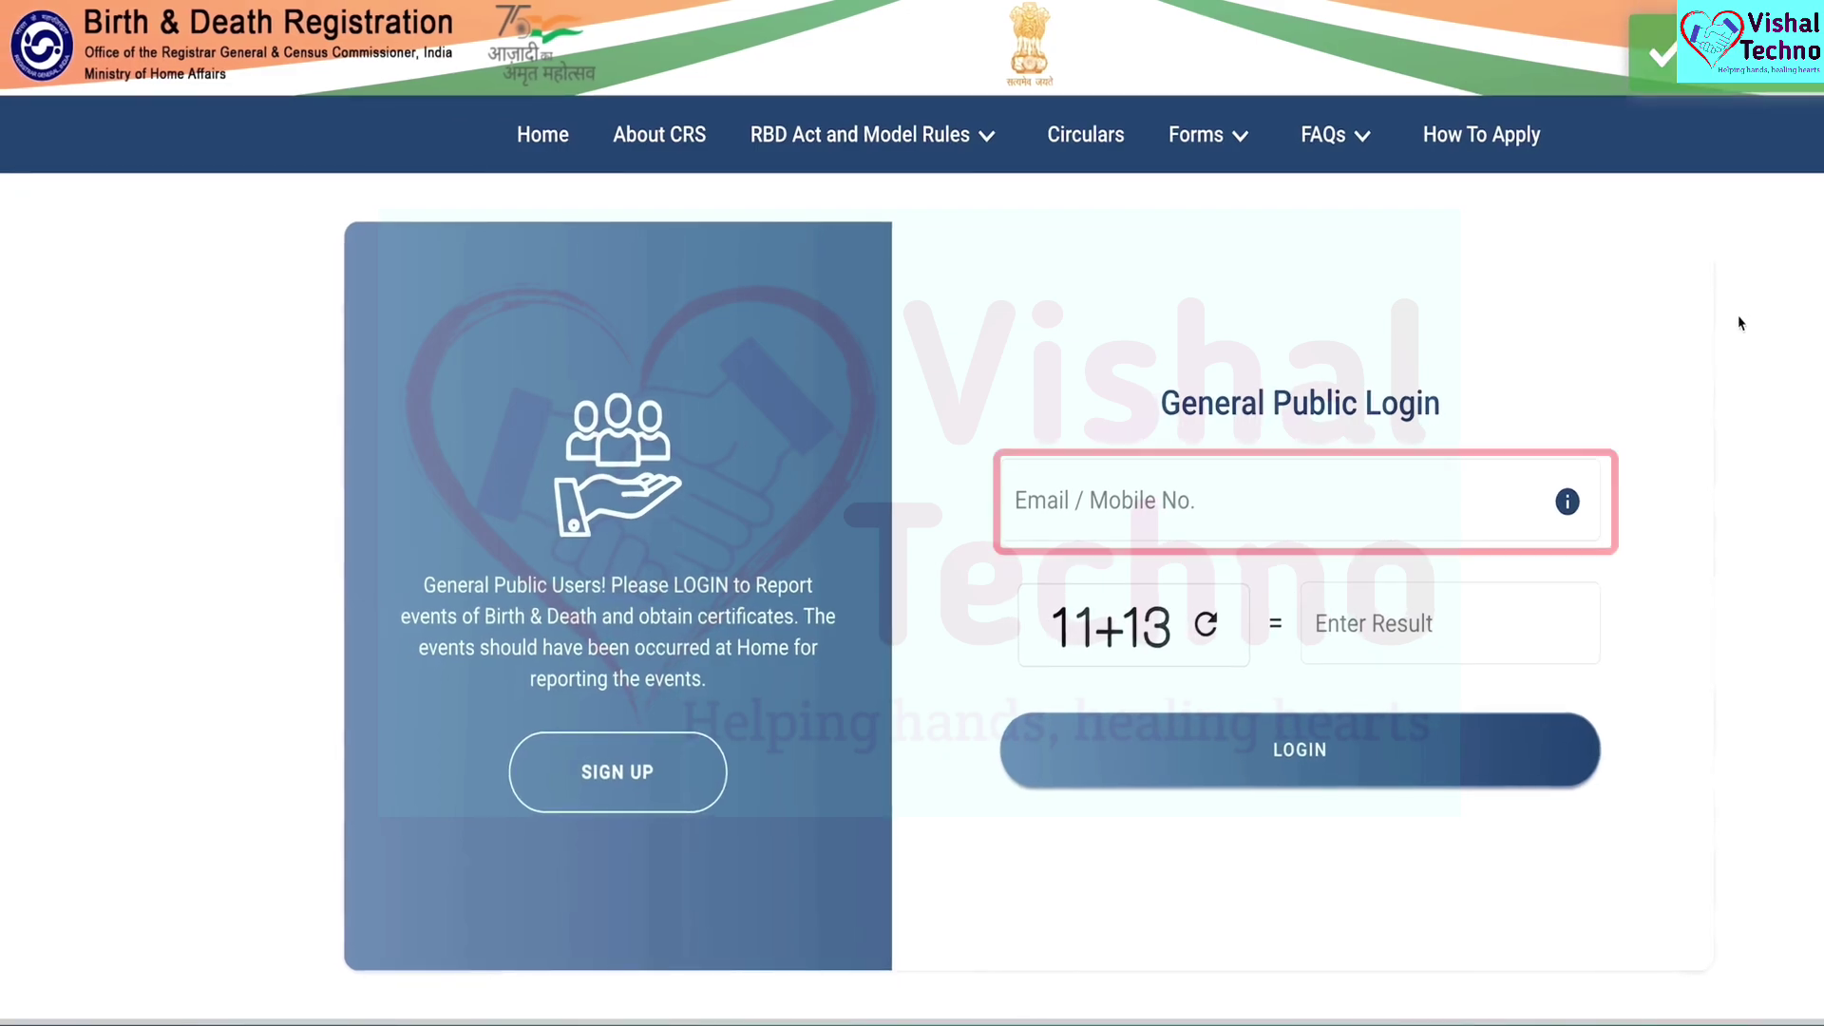
Log in with the registered e-mail/mobile and captcha answer, confirming with the mobile OTP
{"action": "left_click", "coordinate": [1170, 475]}
{"action": "left_click", "coordinate": [1225, 494]}
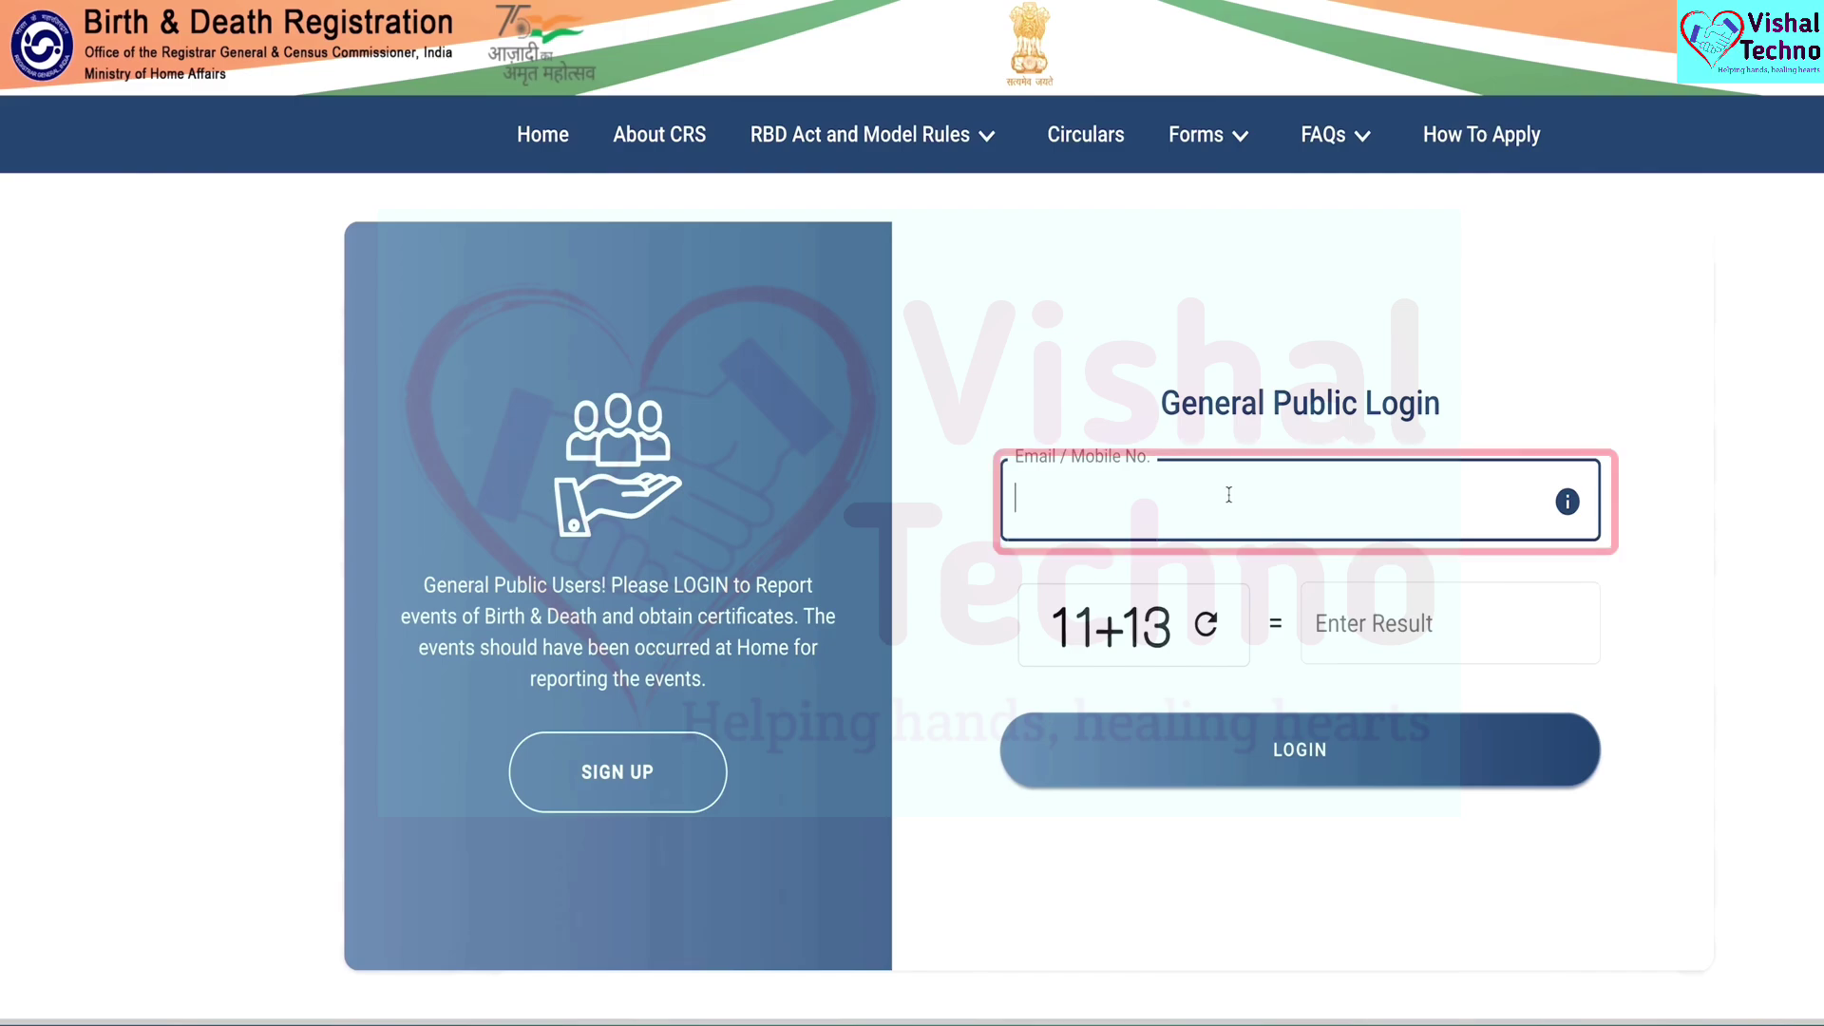
{"action": "type", "text": "S"}
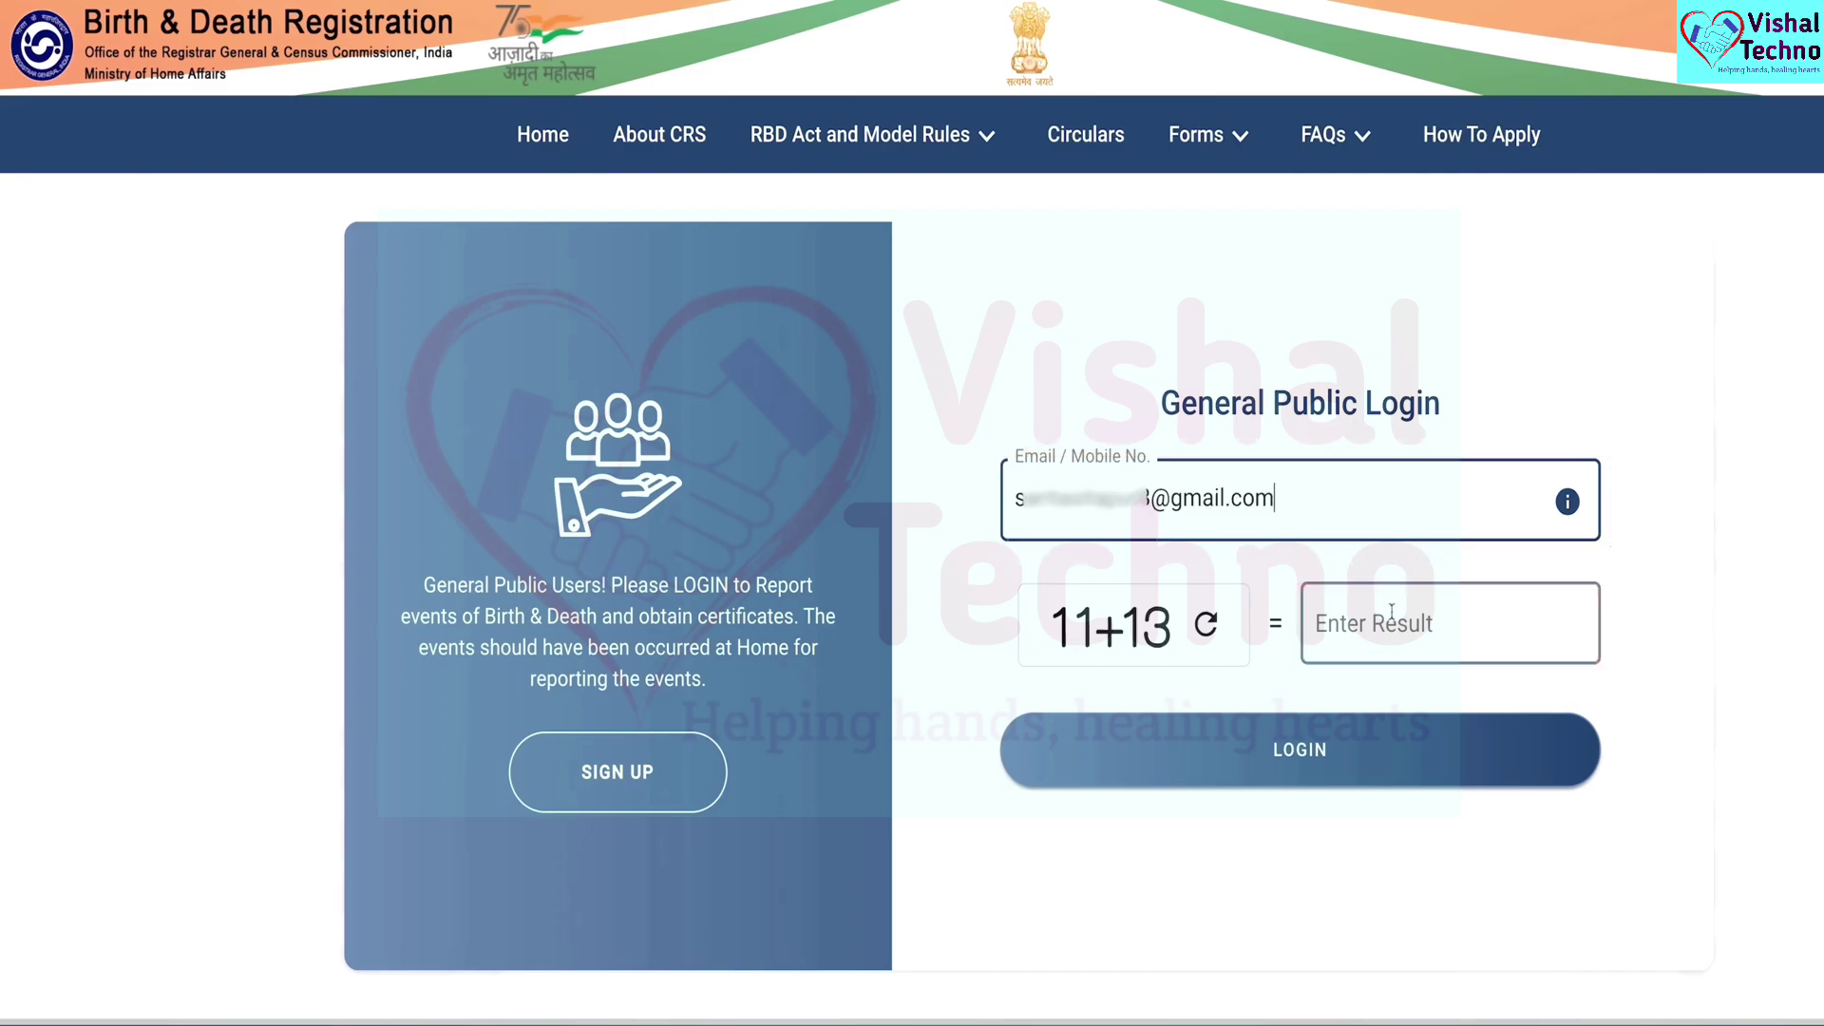
{"action": "left_click", "coordinate": [1464, 623]}
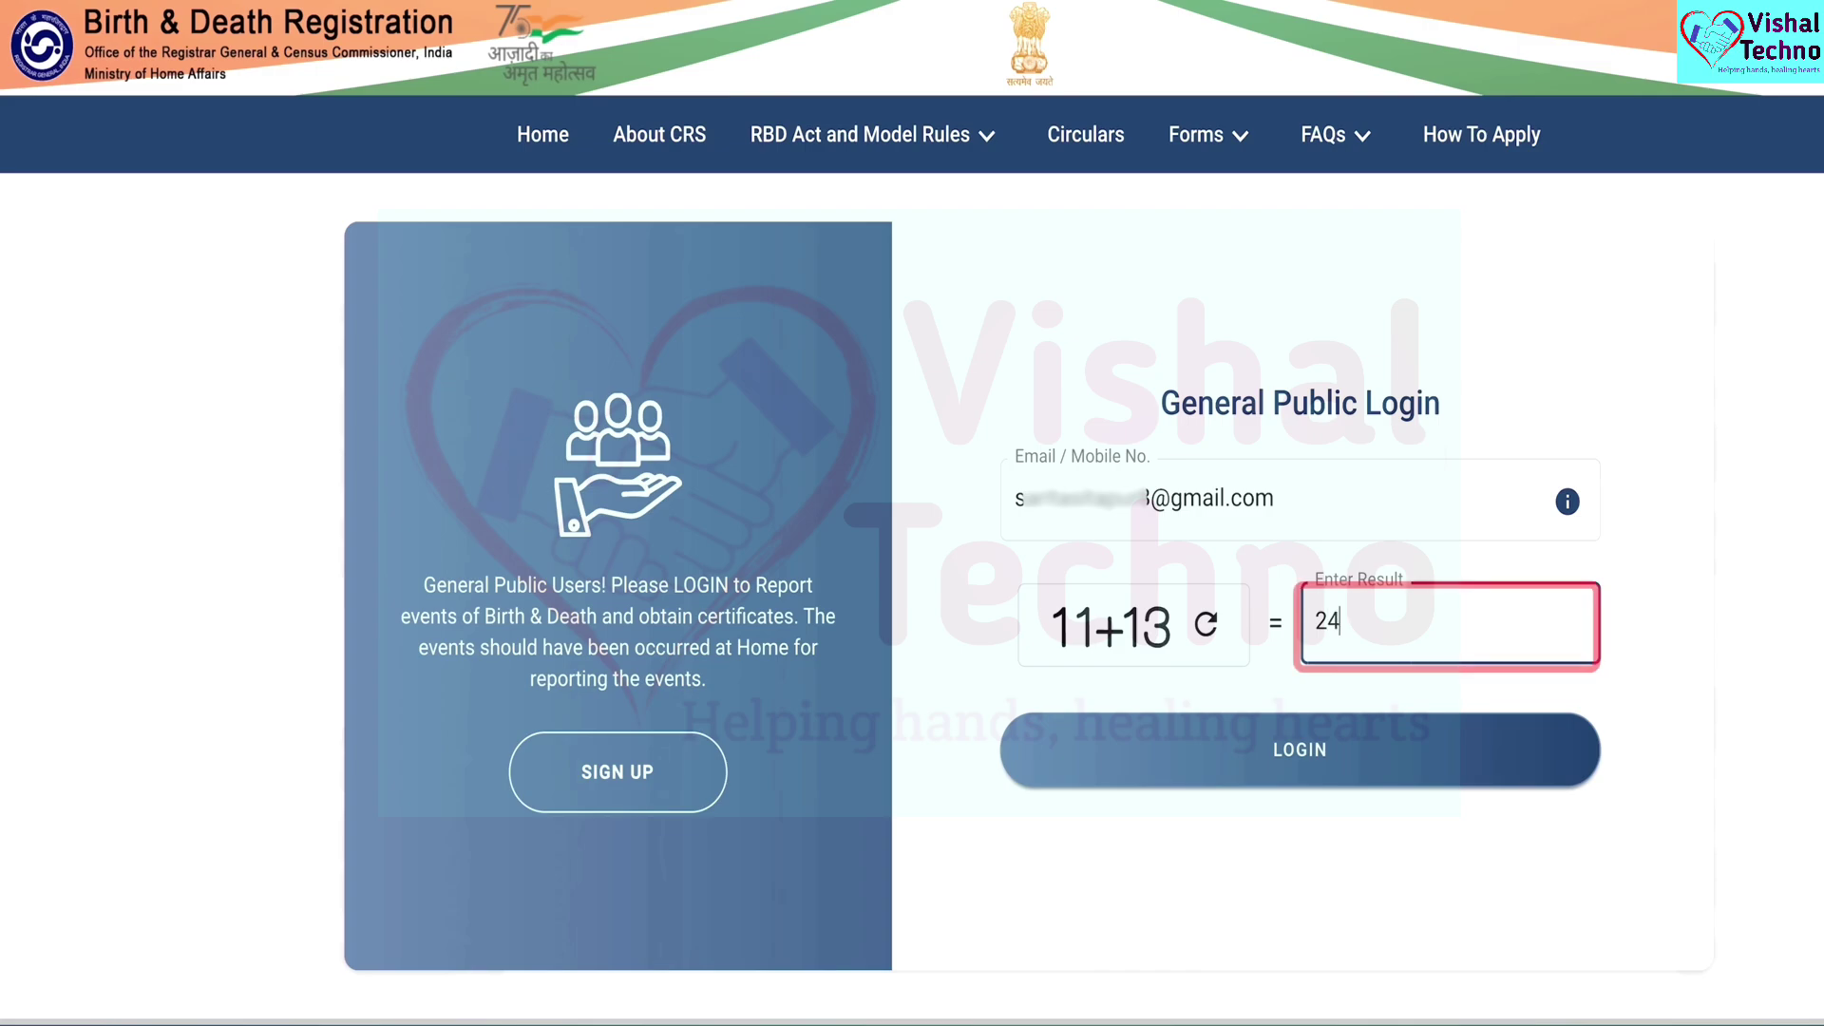
{"action": "left_click", "coordinate": [1313, 758]}
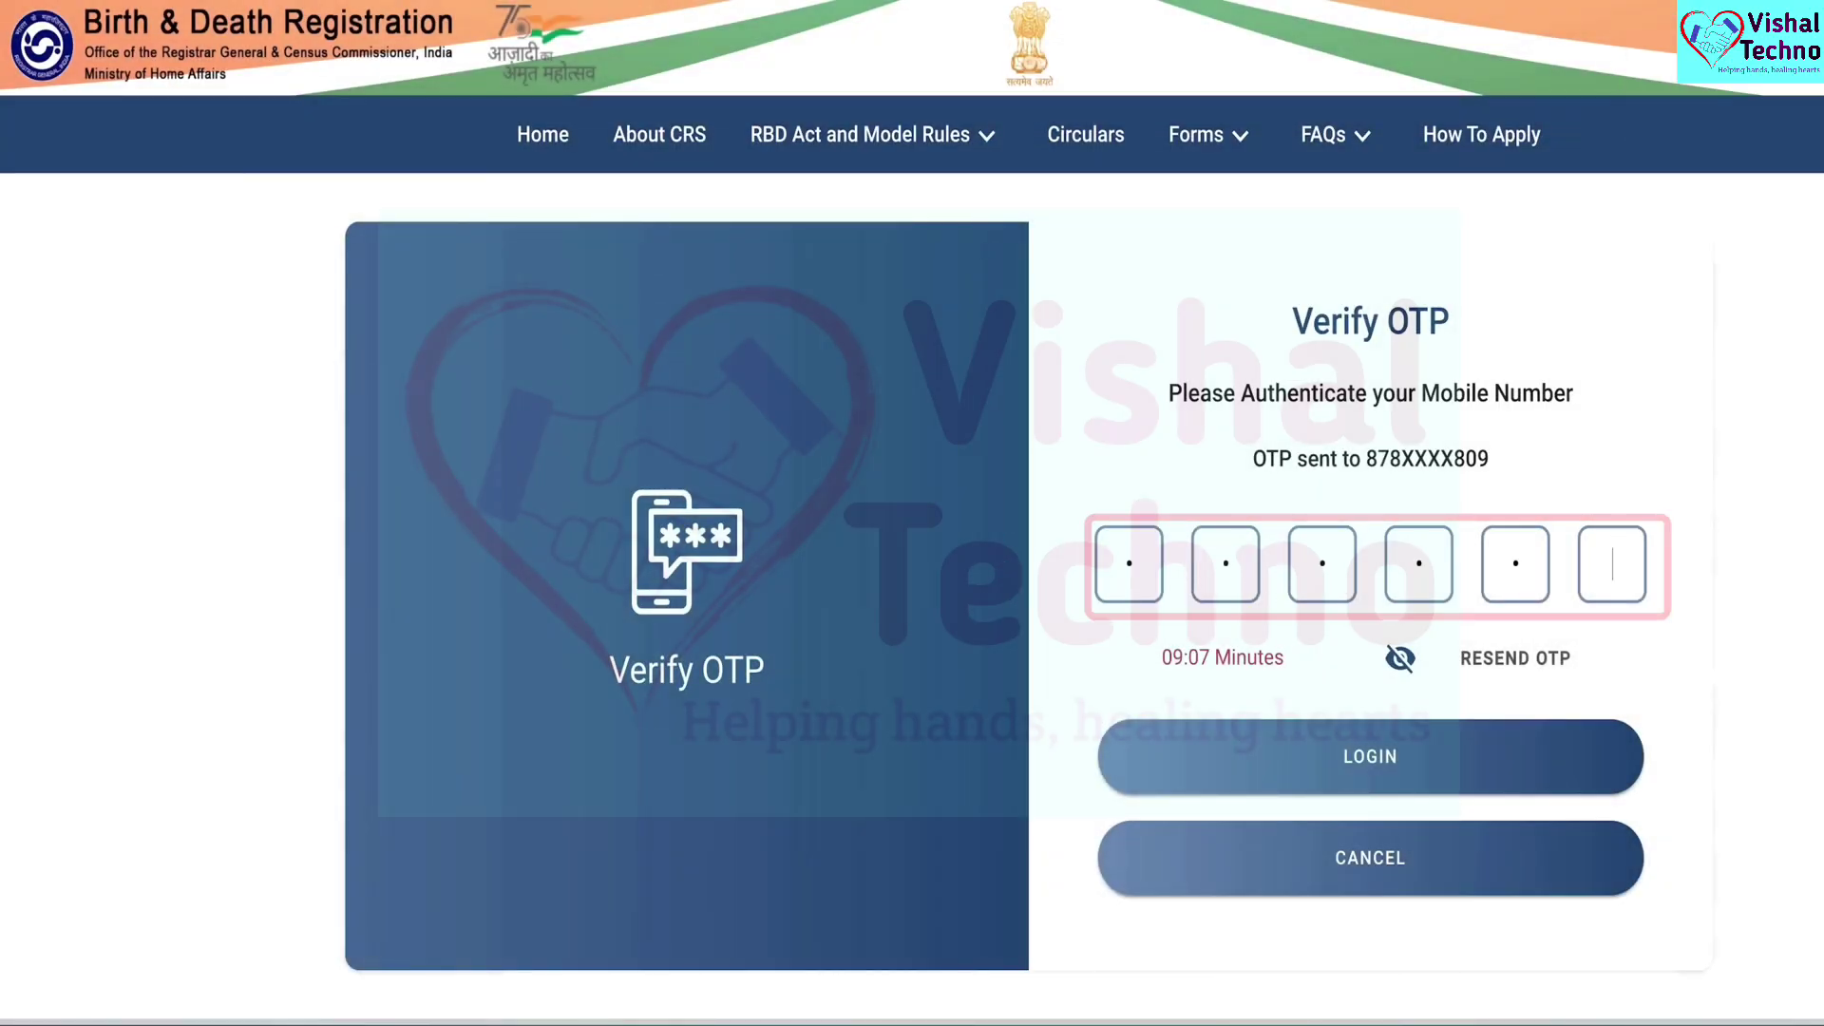
{"action": "type", "text": "0"}
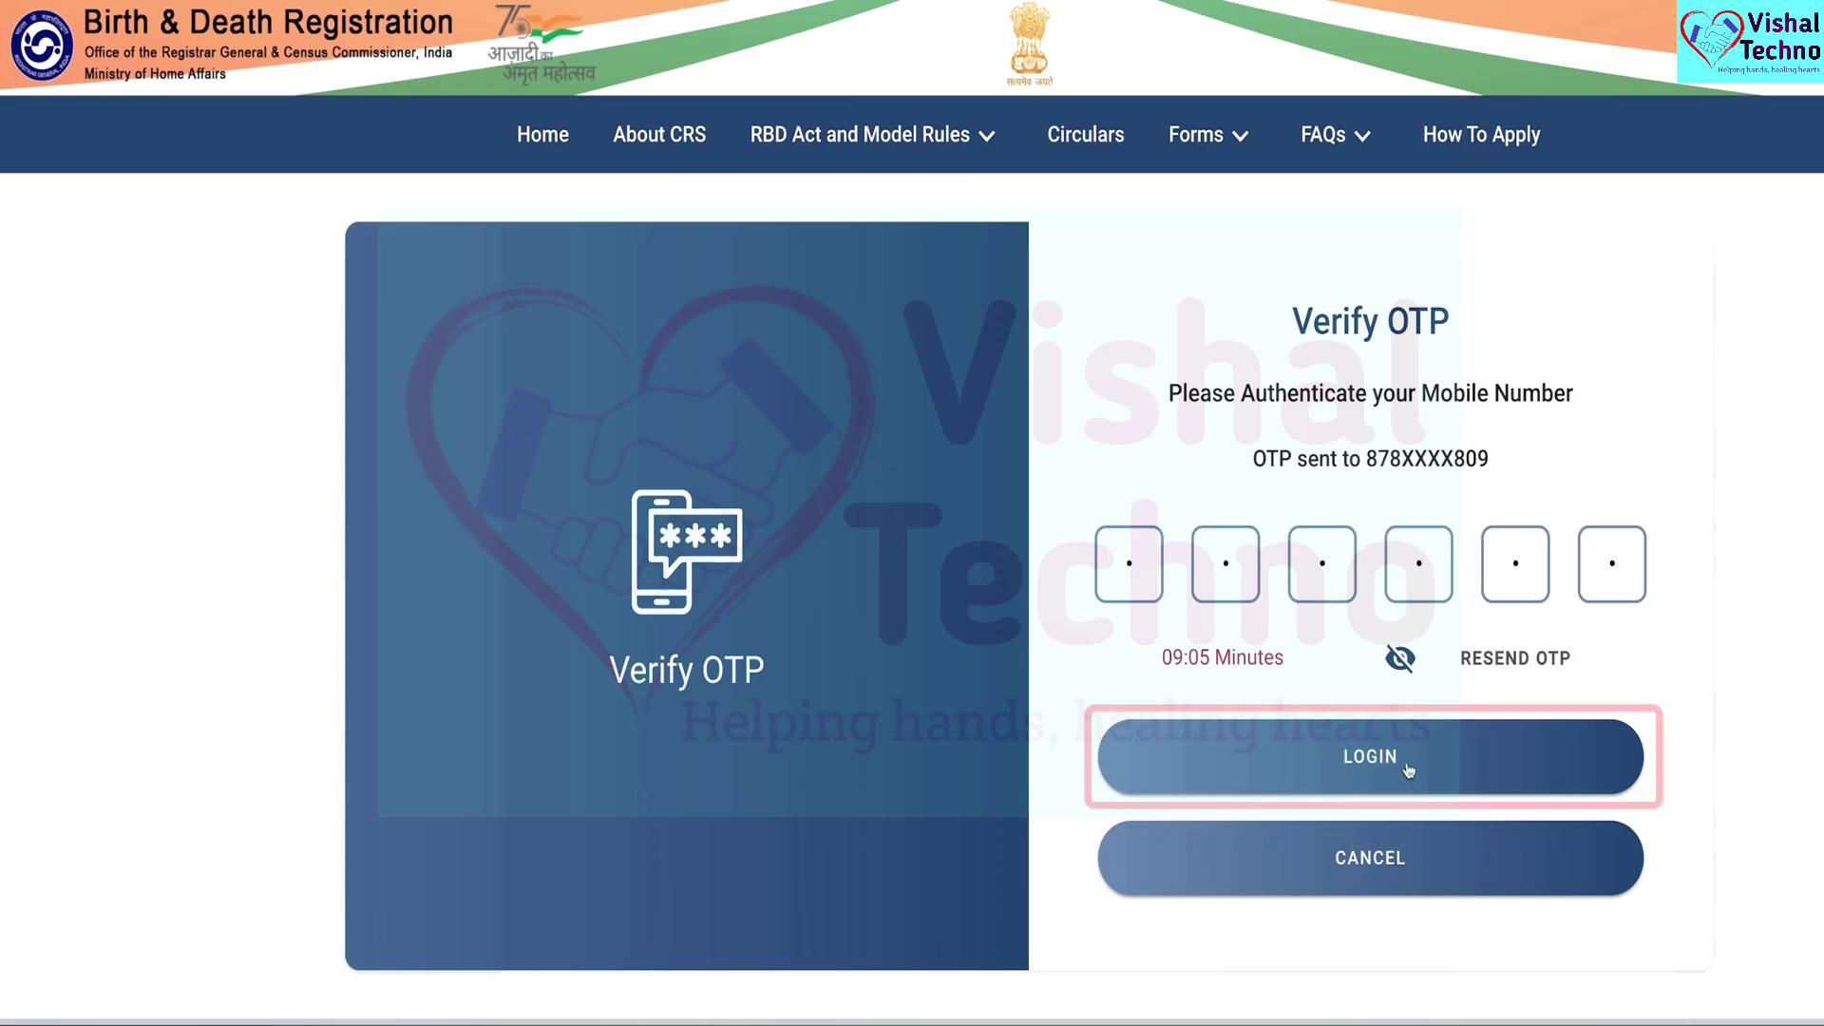
{"action": "left_click", "coordinate": [1406, 768]}
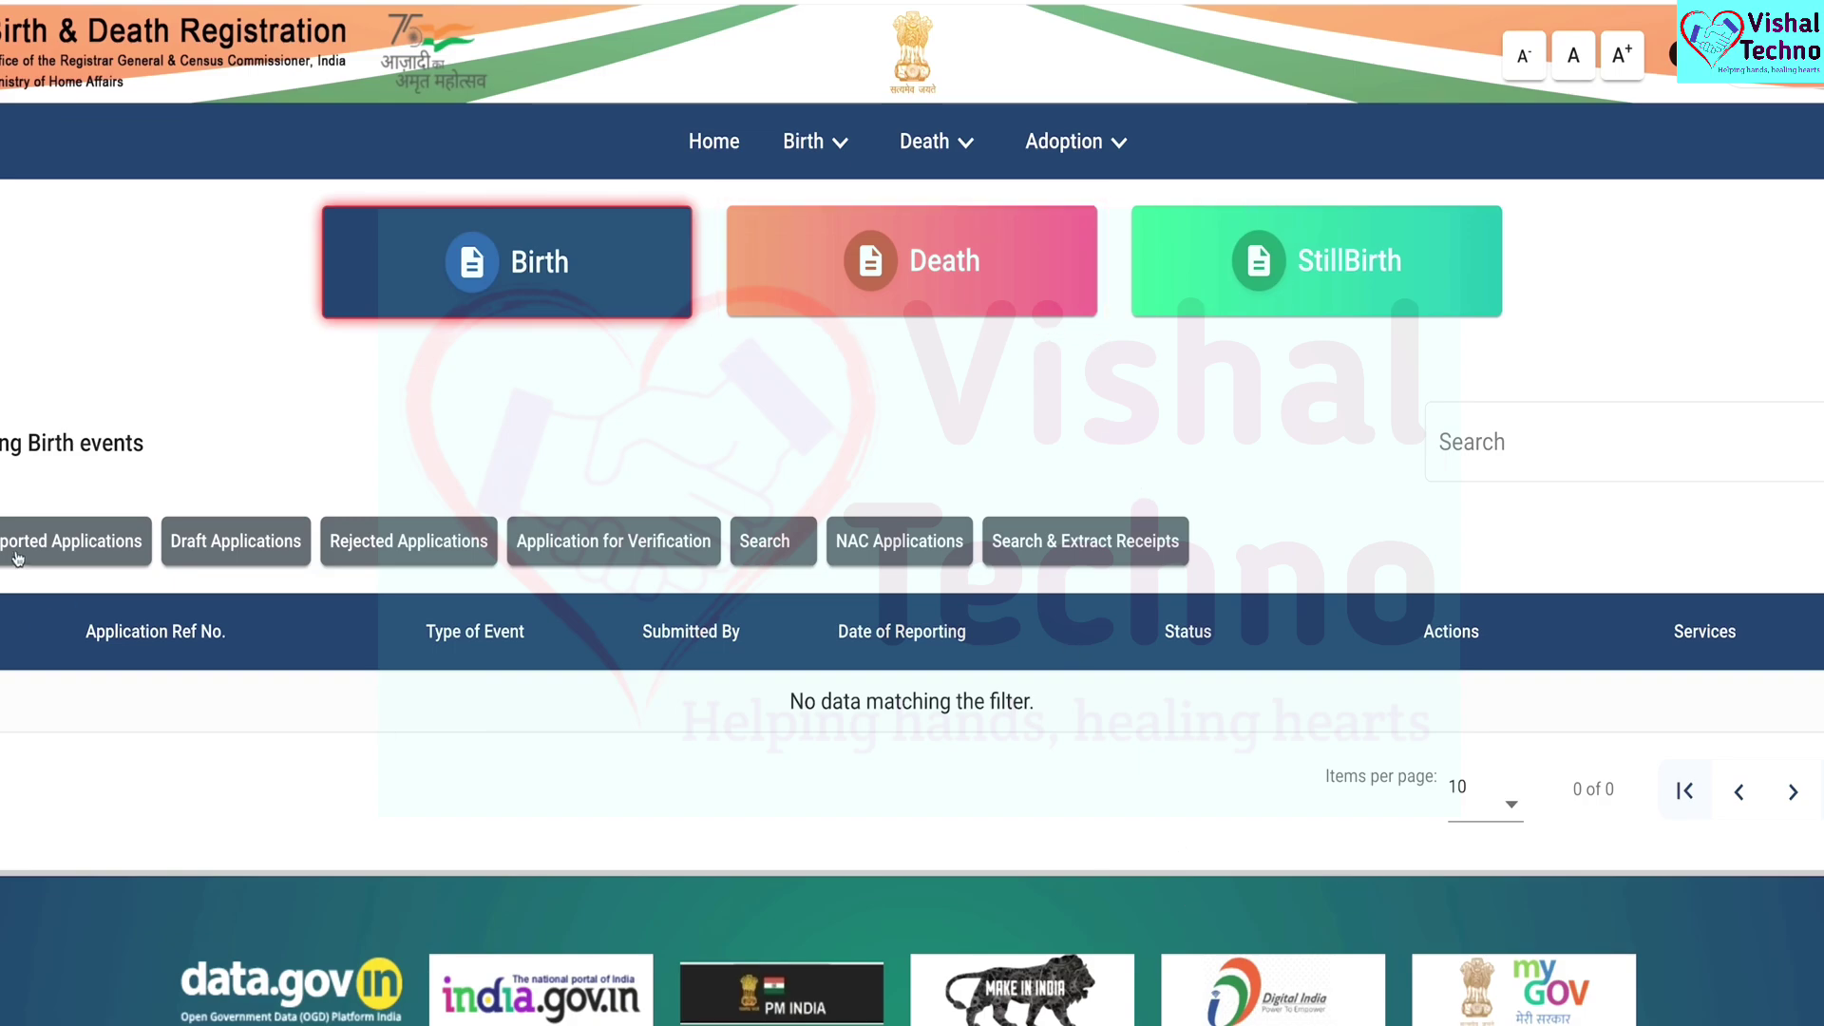
Choose Report Birth from the Birth menu to start a new birth registration
{"action": "left_click", "coordinate": [817, 156]}
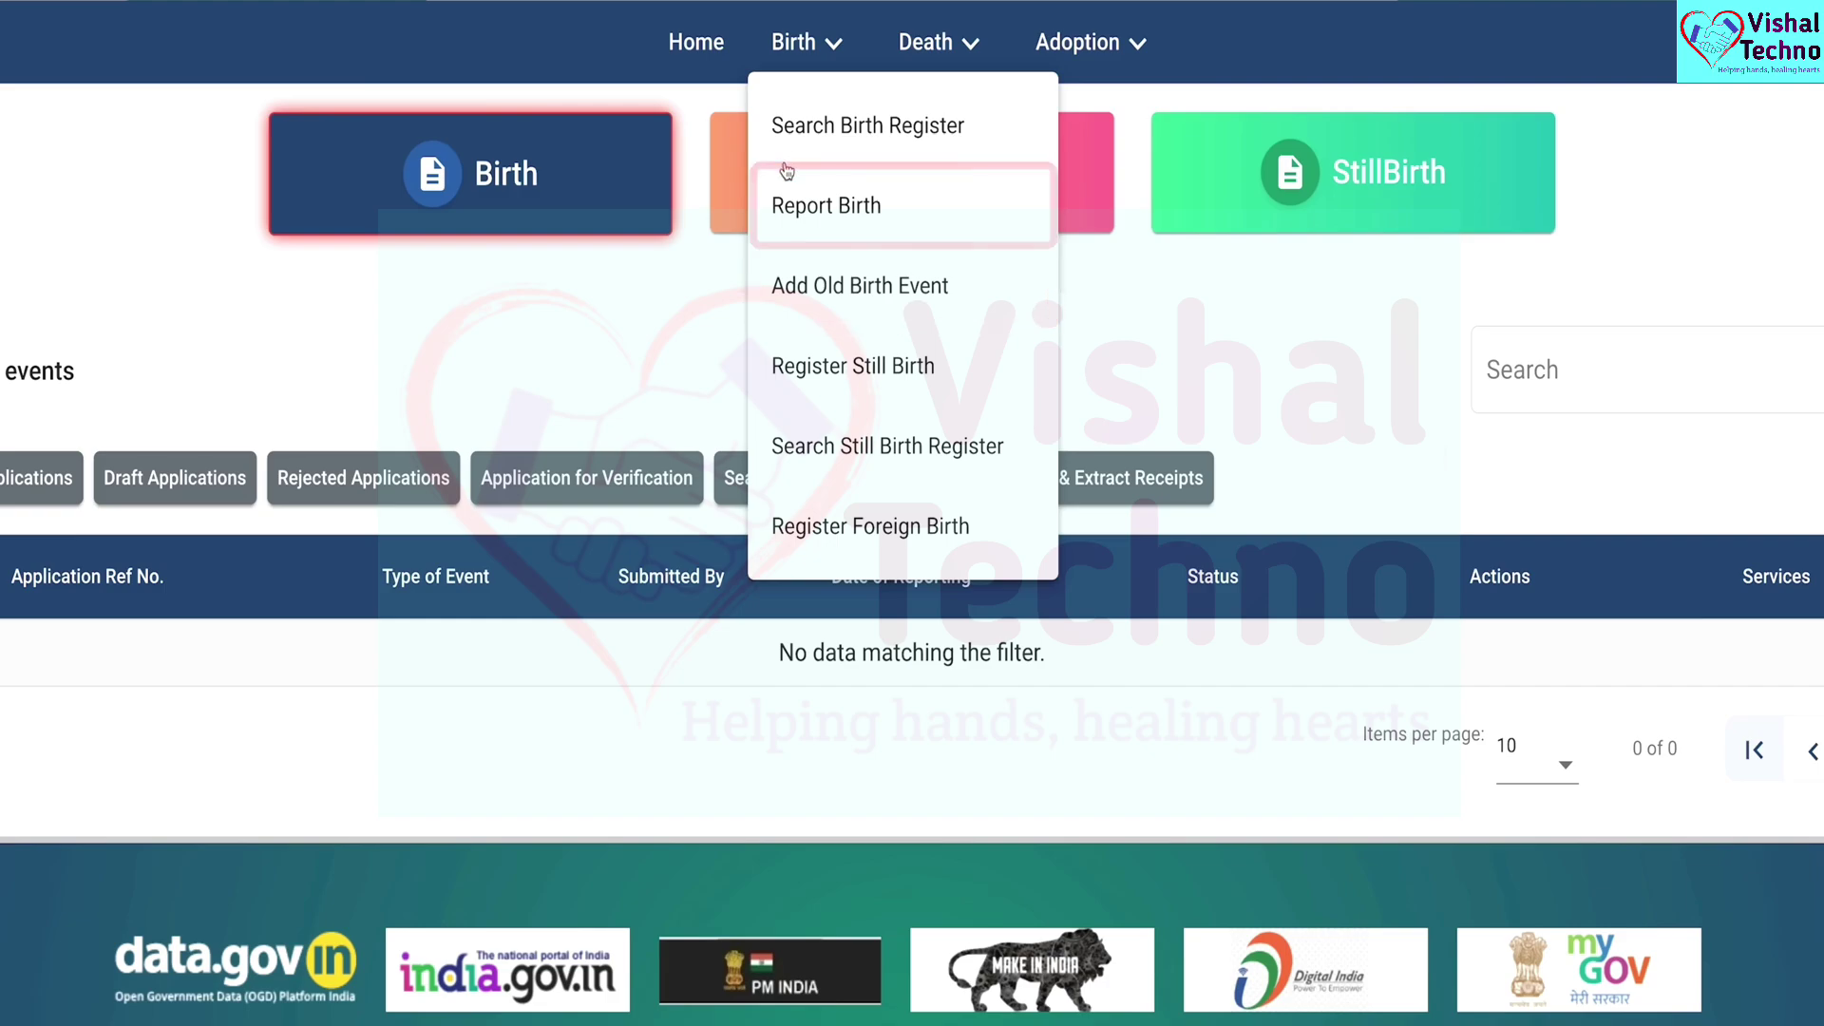
{"action": "left_click", "coordinate": [828, 213]}
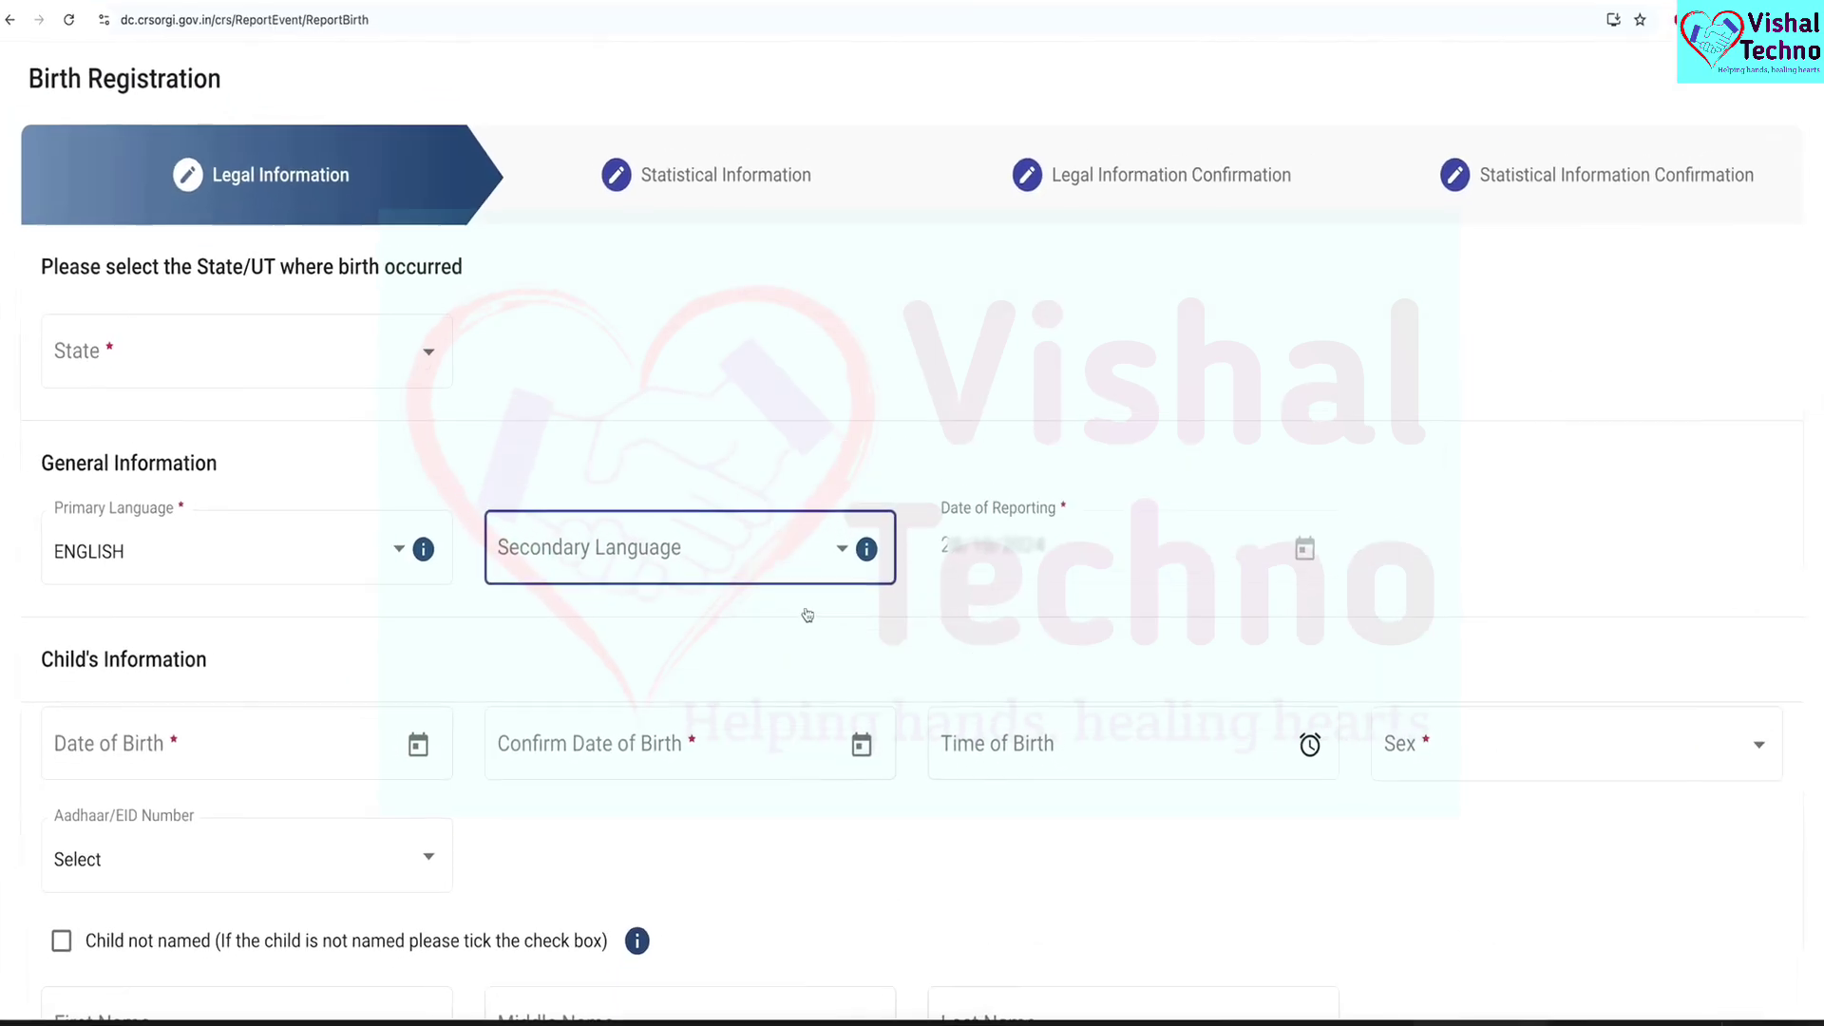
Set the birth state to Uttar Pradesh, with secondary language HINDI
{"action": "left_click", "coordinate": [316, 509]}
{"action": "scroll", "coordinate": [402, 392], "scroll_direction": "down", "scroll_amount": 10}
{"action": "left_click", "coordinate": [365, 568]}
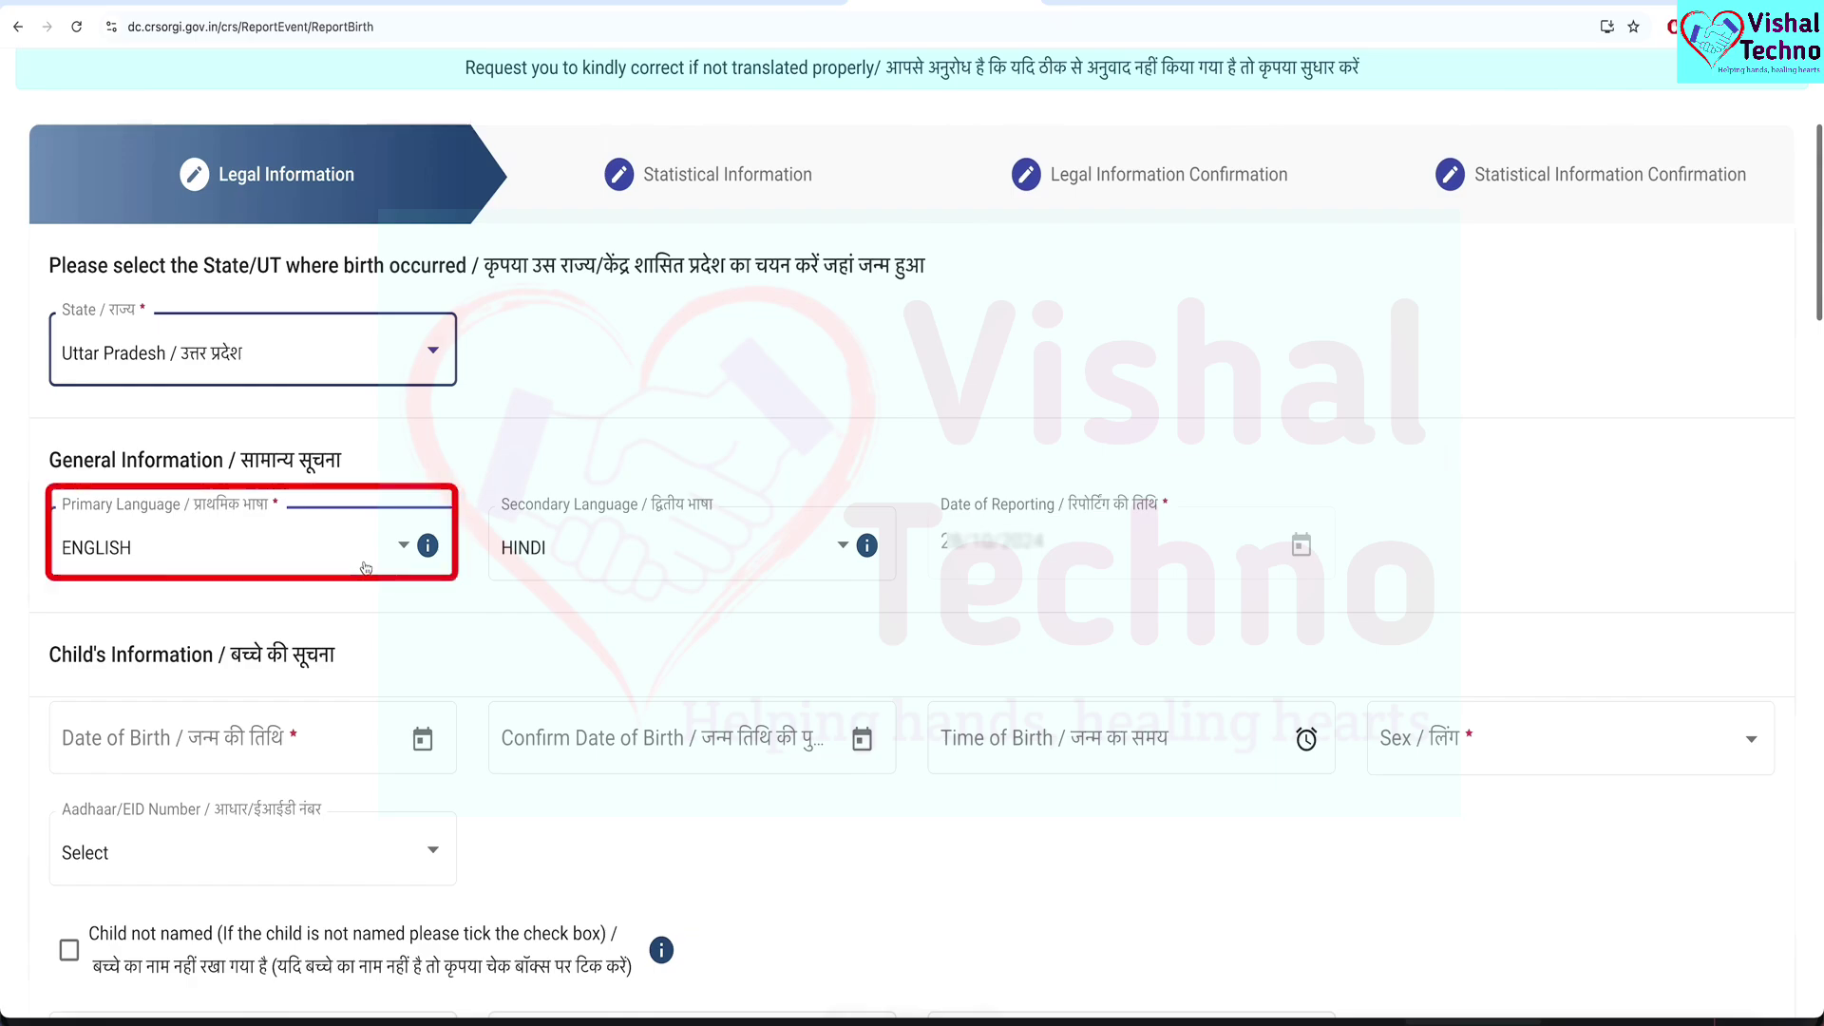
{"action": "left_click", "coordinate": [659, 569]}
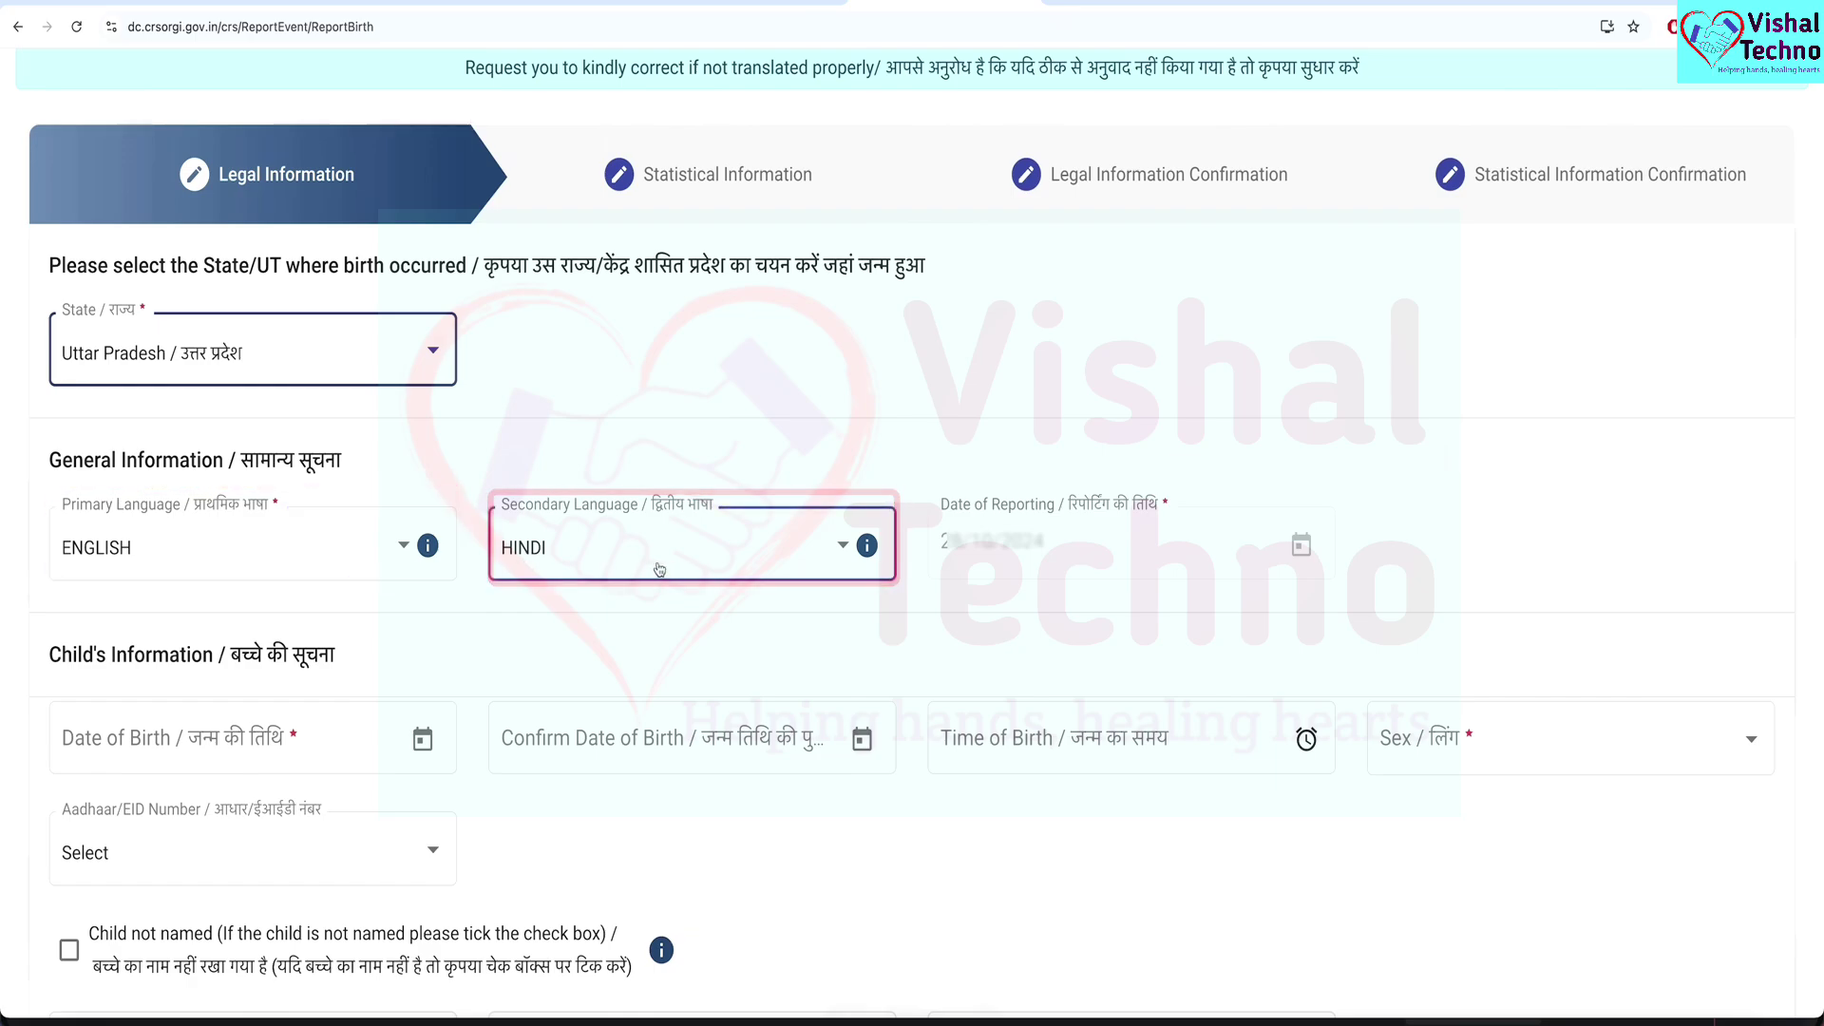
{"action": "scroll", "coordinate": [532, 532], "scroll_direction": "down", "scroll_amount": 3}
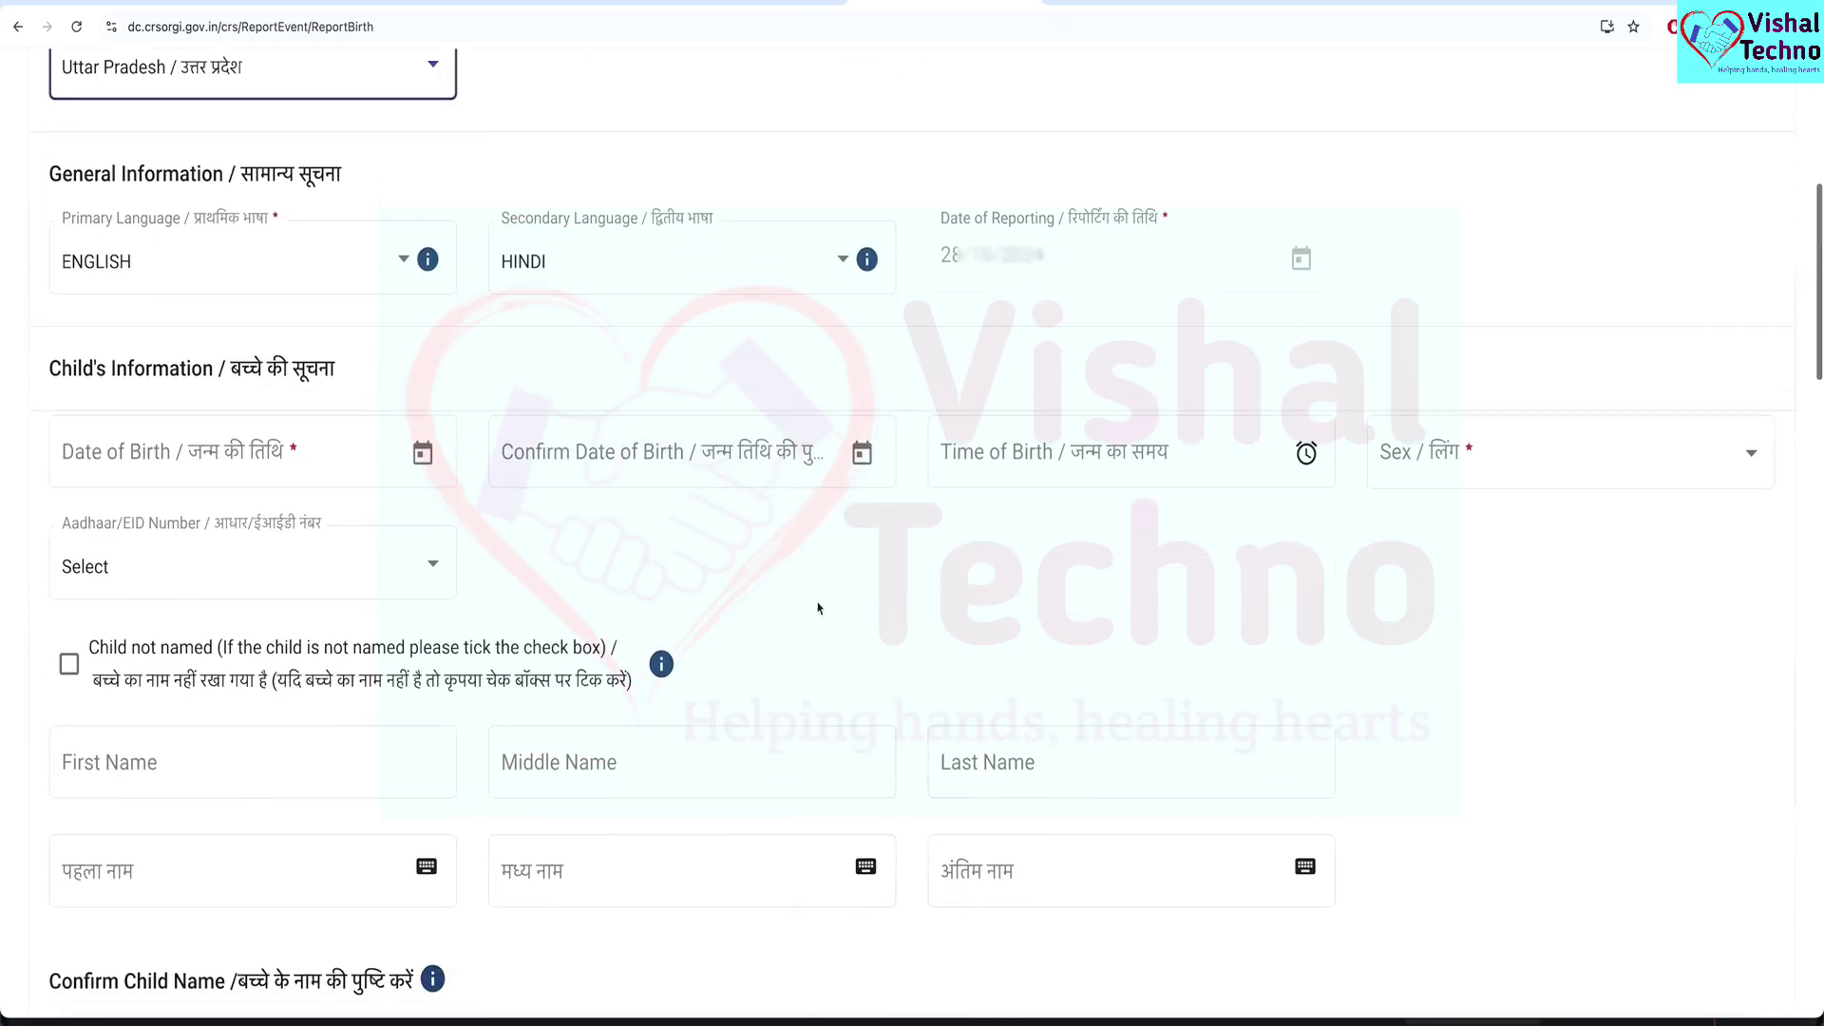
{"action": "left_click", "coordinate": [445, 480]}
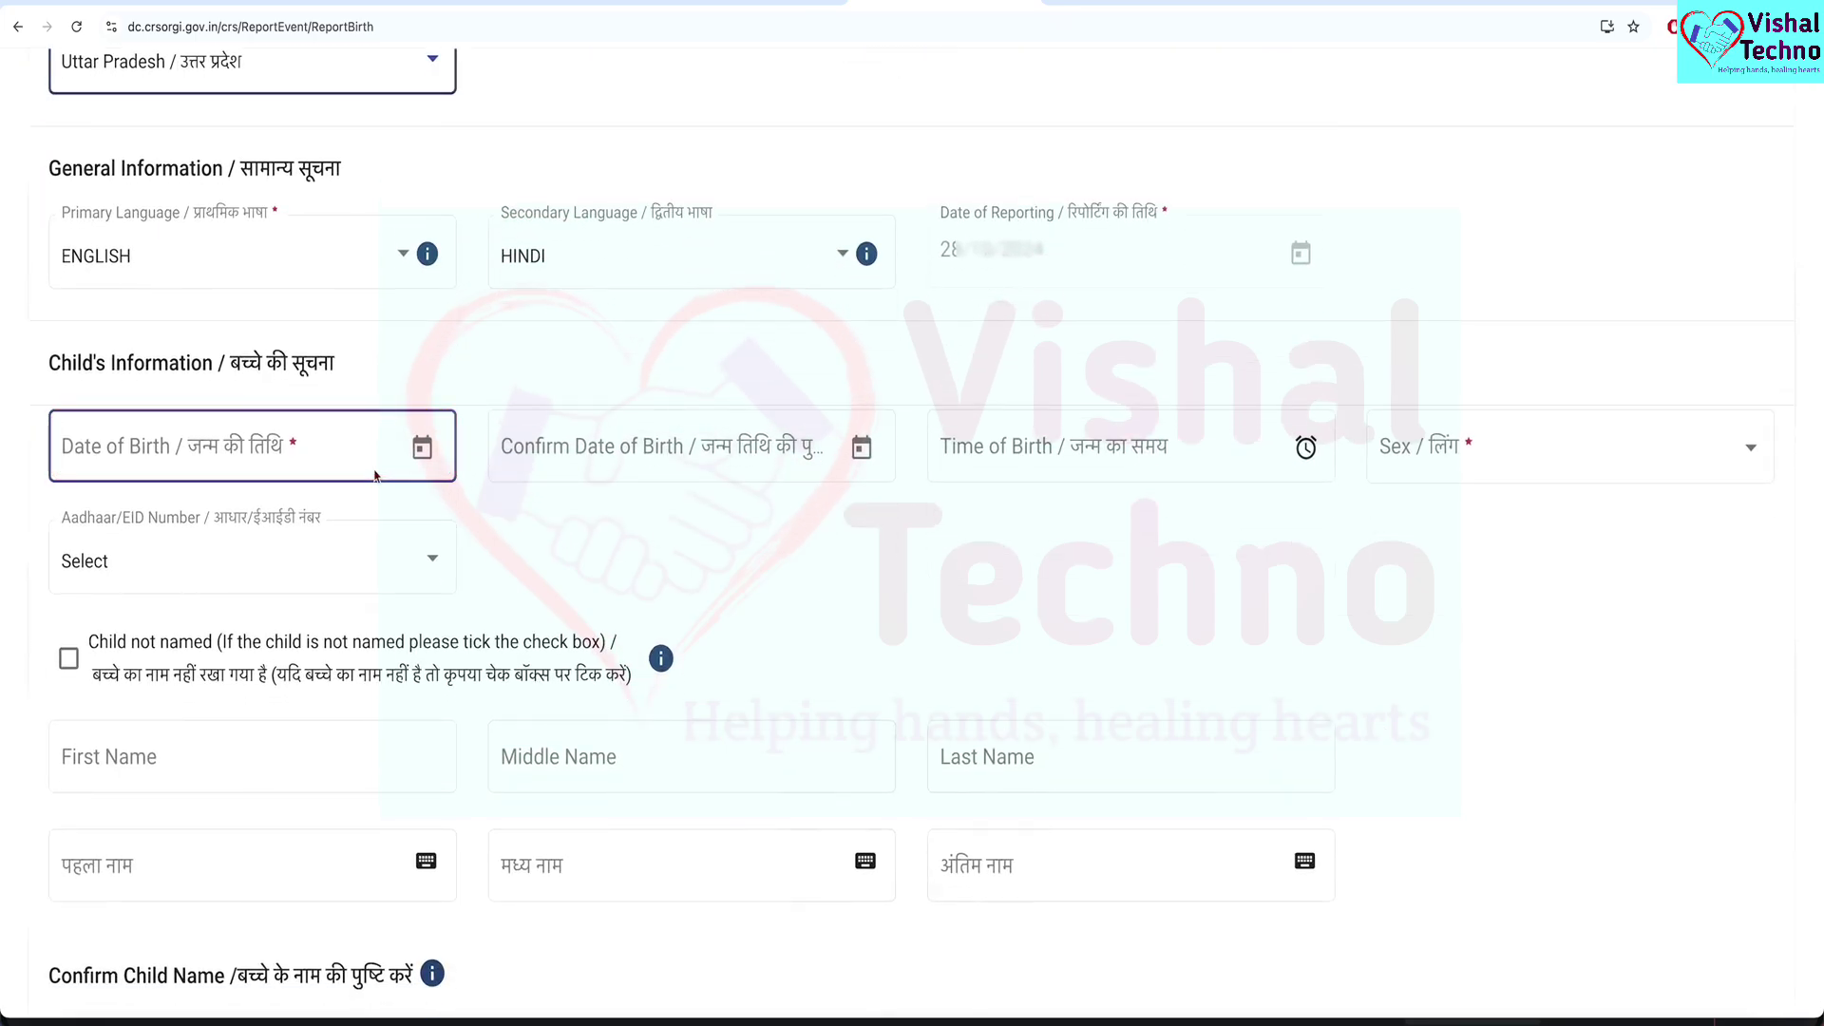
{"action": "left_click", "coordinate": [423, 449]}
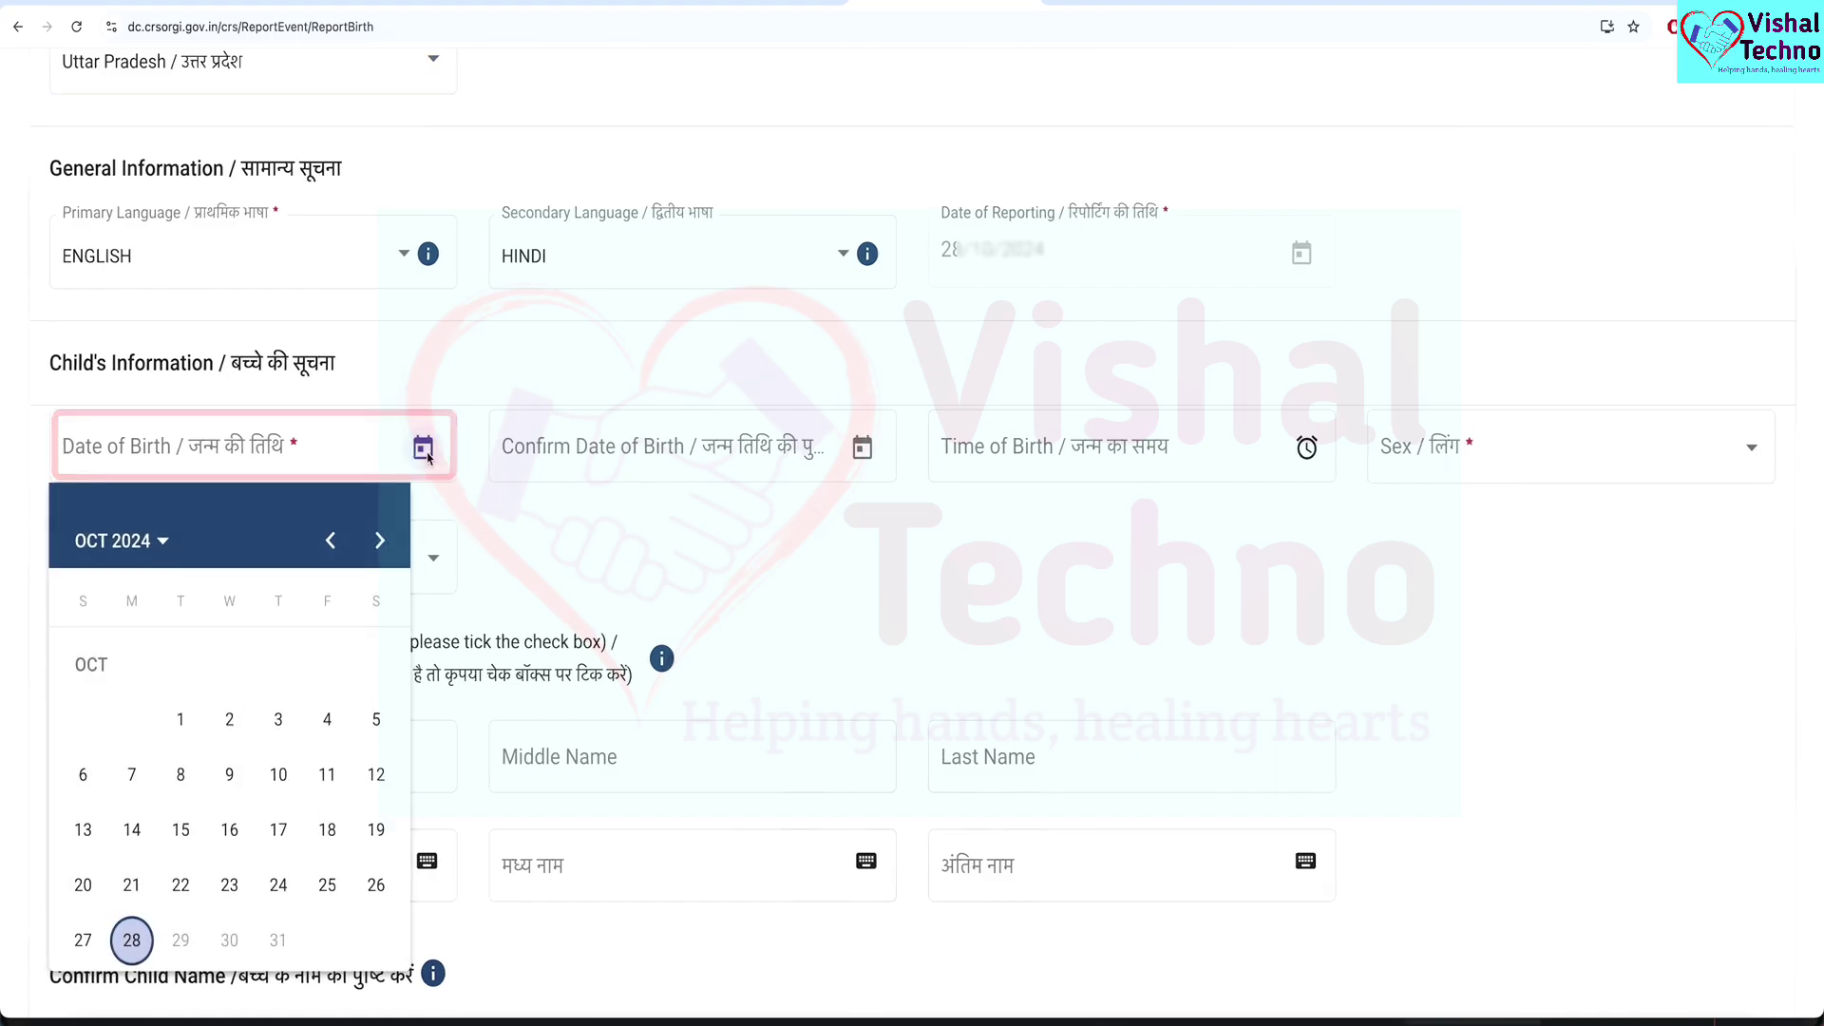
{"action": "left_click", "coordinate": [164, 542]}
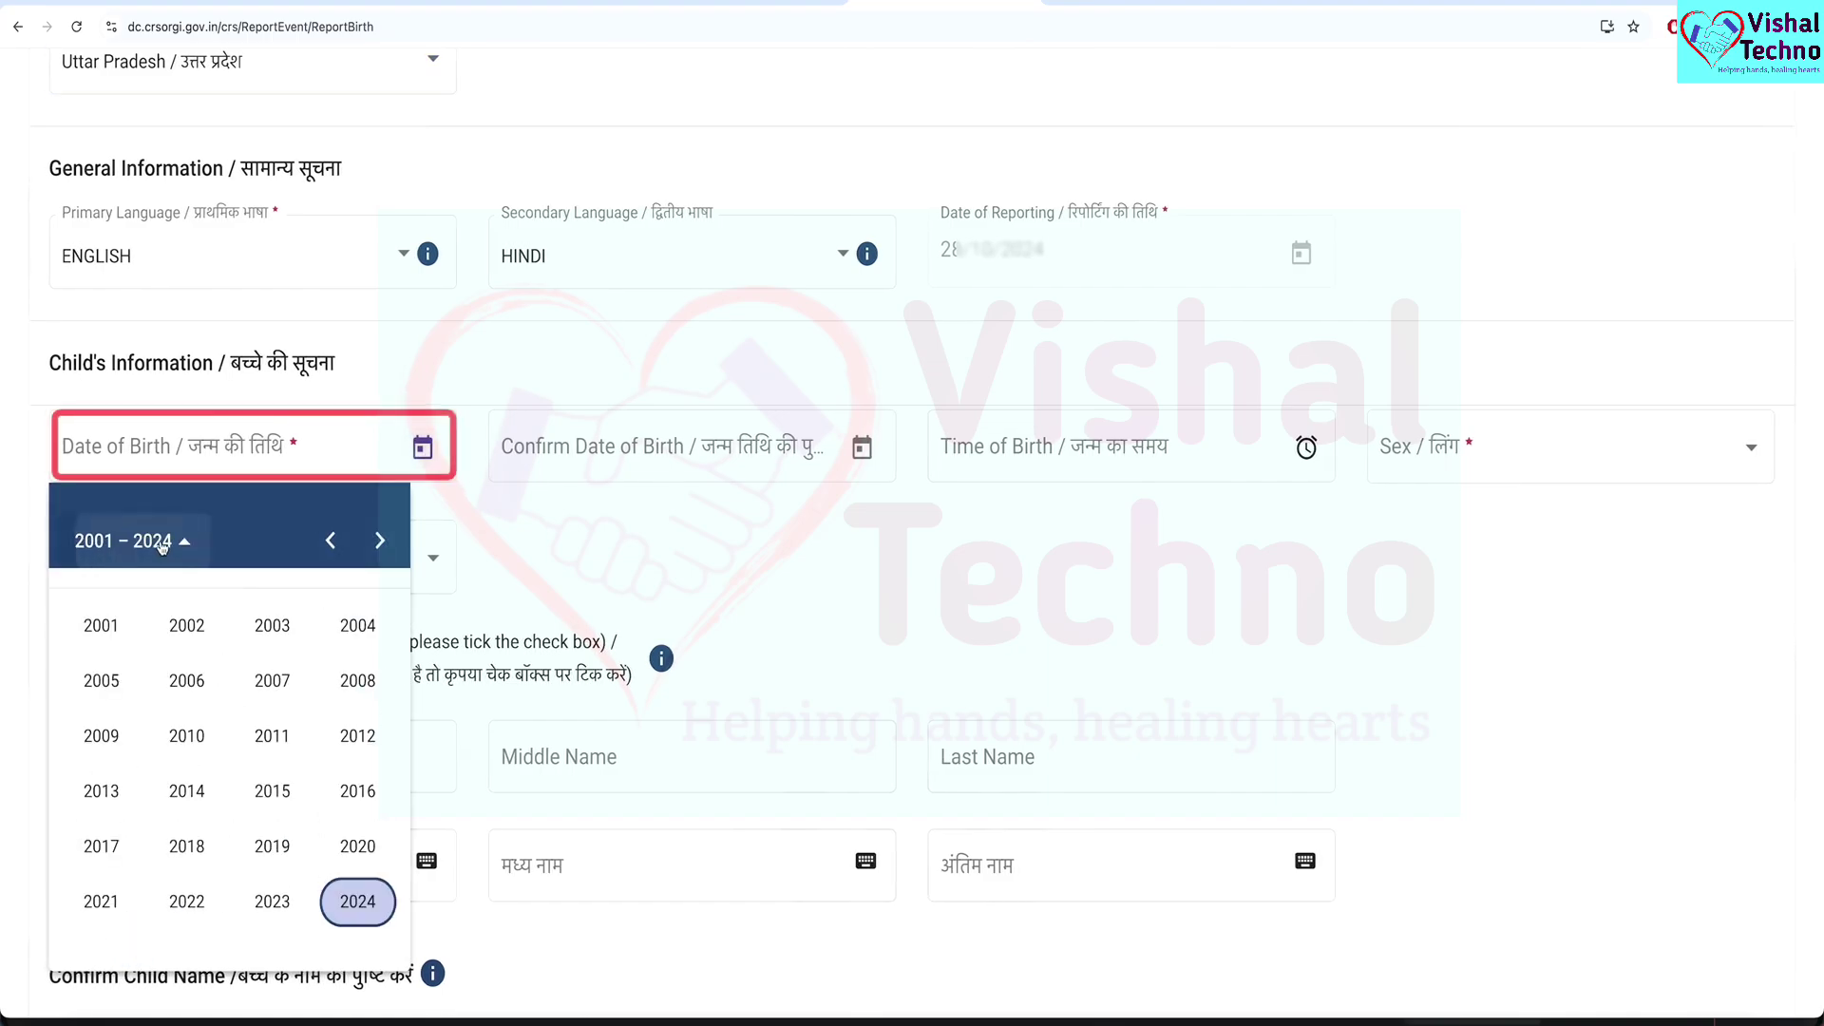
{"action": "left_click", "coordinate": [101, 682]}
{"action": "left_click", "coordinate": [244, 698]}
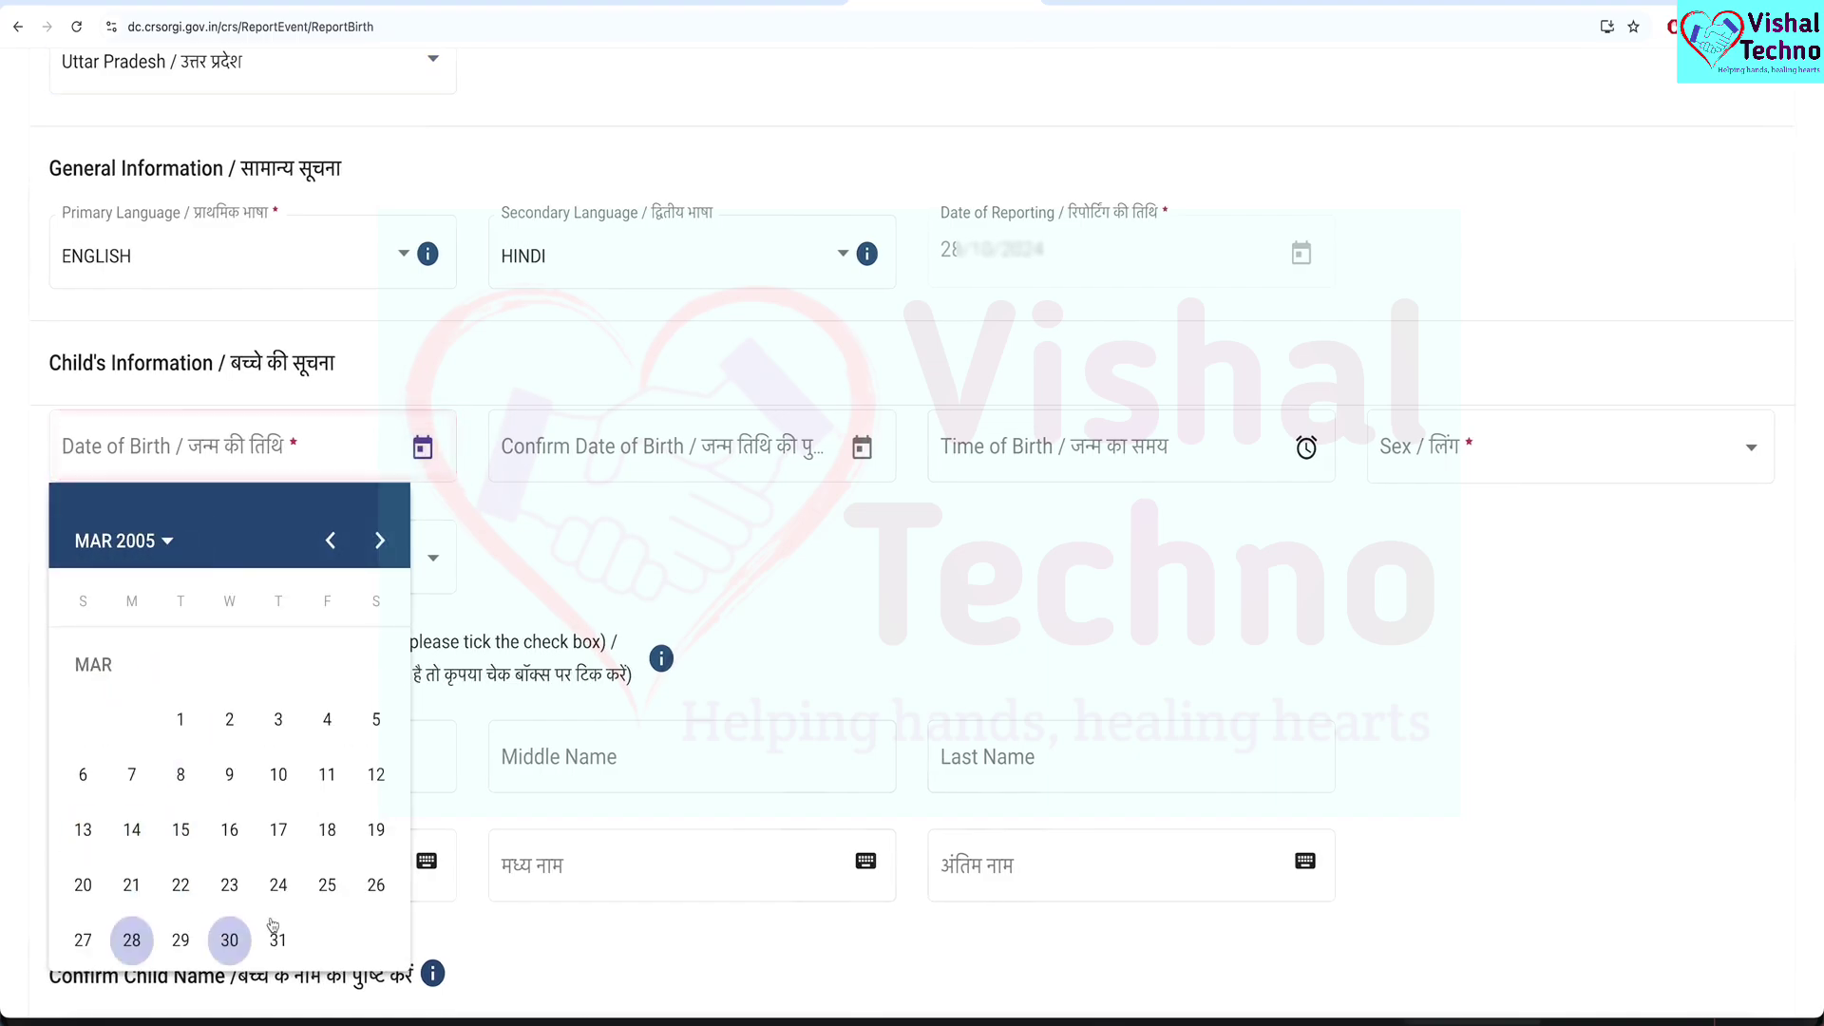
{"action": "left_click", "coordinate": [328, 886]}
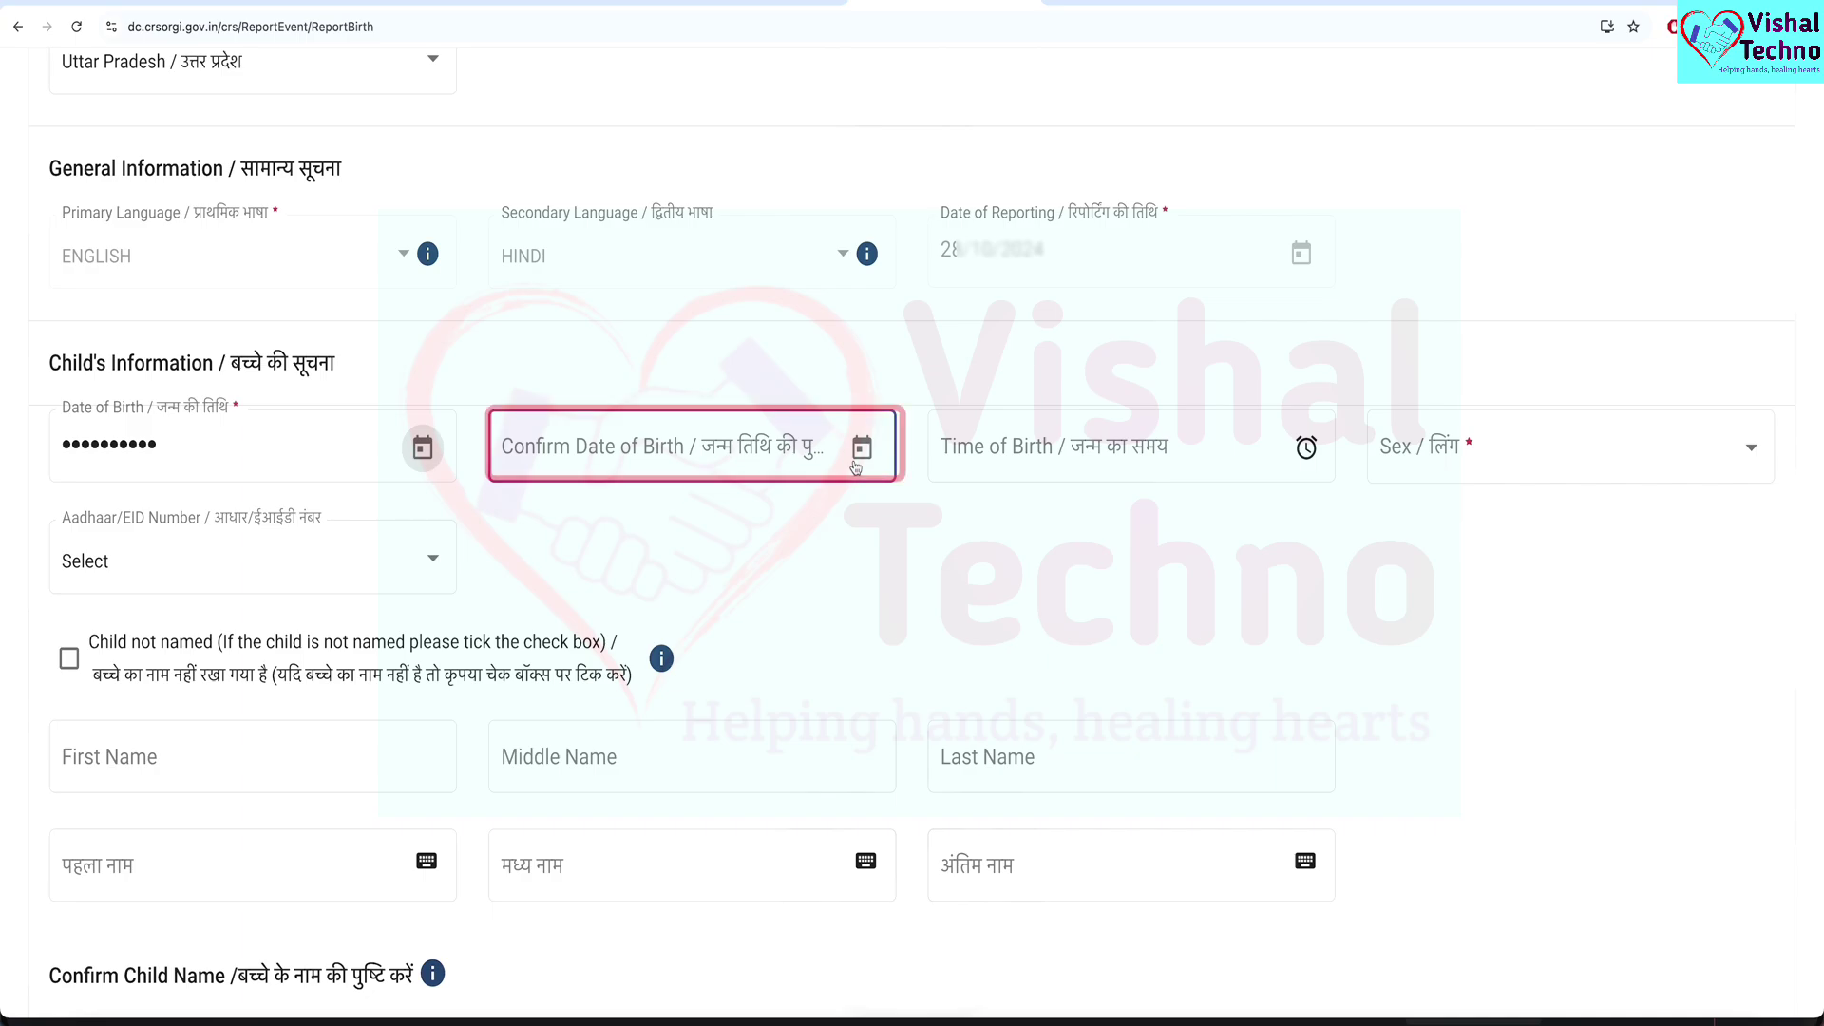
{"action": "left_click", "coordinate": [858, 454]}
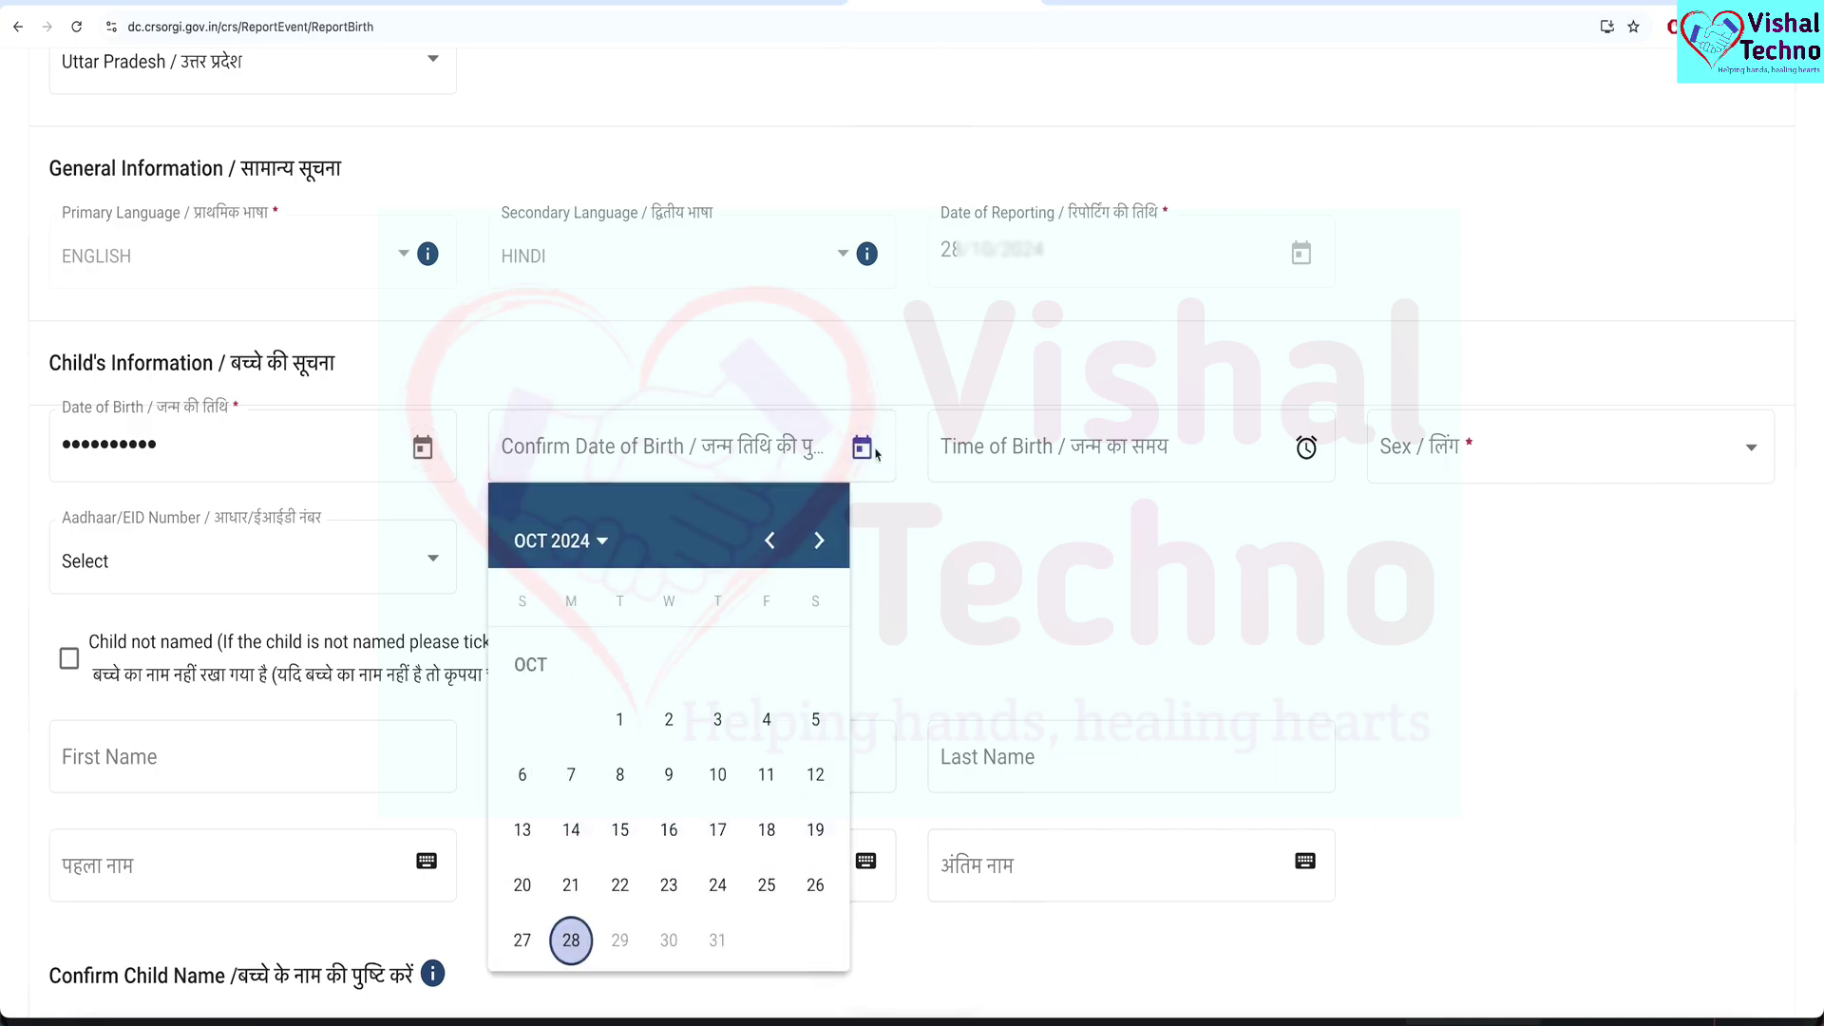
{"action": "left_click", "coordinate": [1092, 480]}
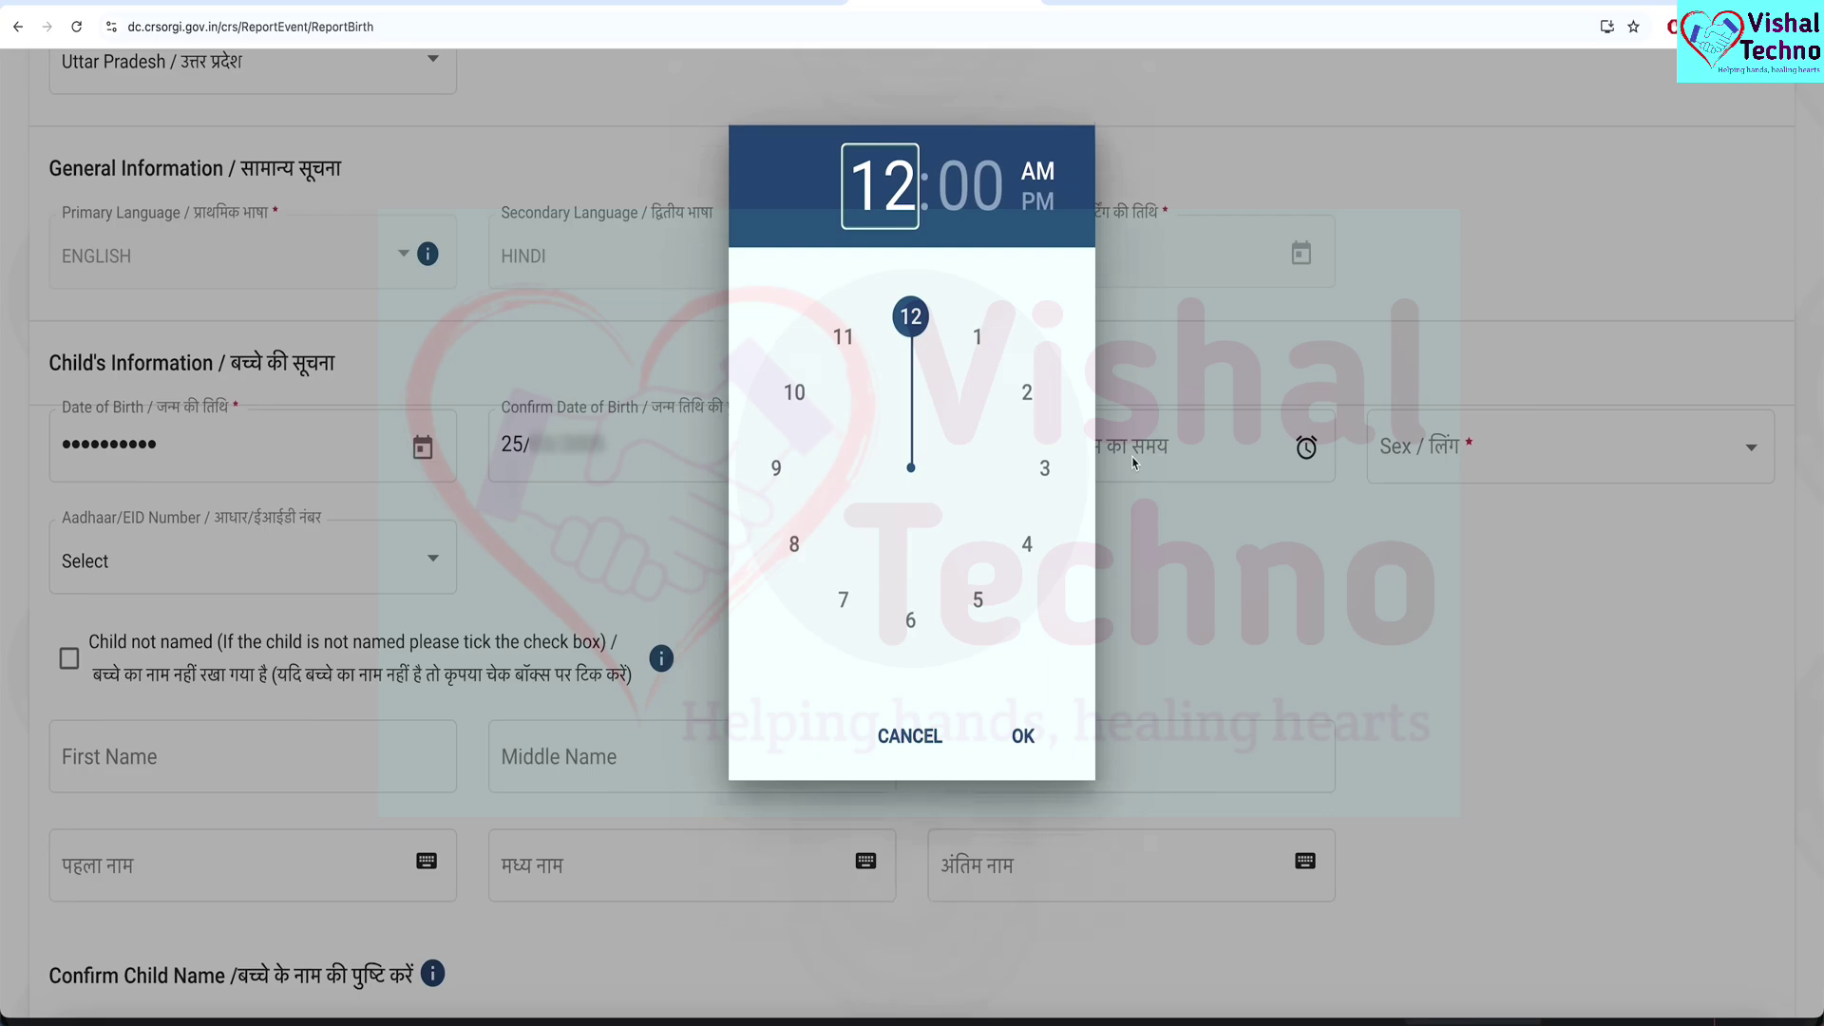
Set the time of birth to 6:00 AM and the child's sex to Male
{"action": "left_click", "coordinate": [1306, 447]}
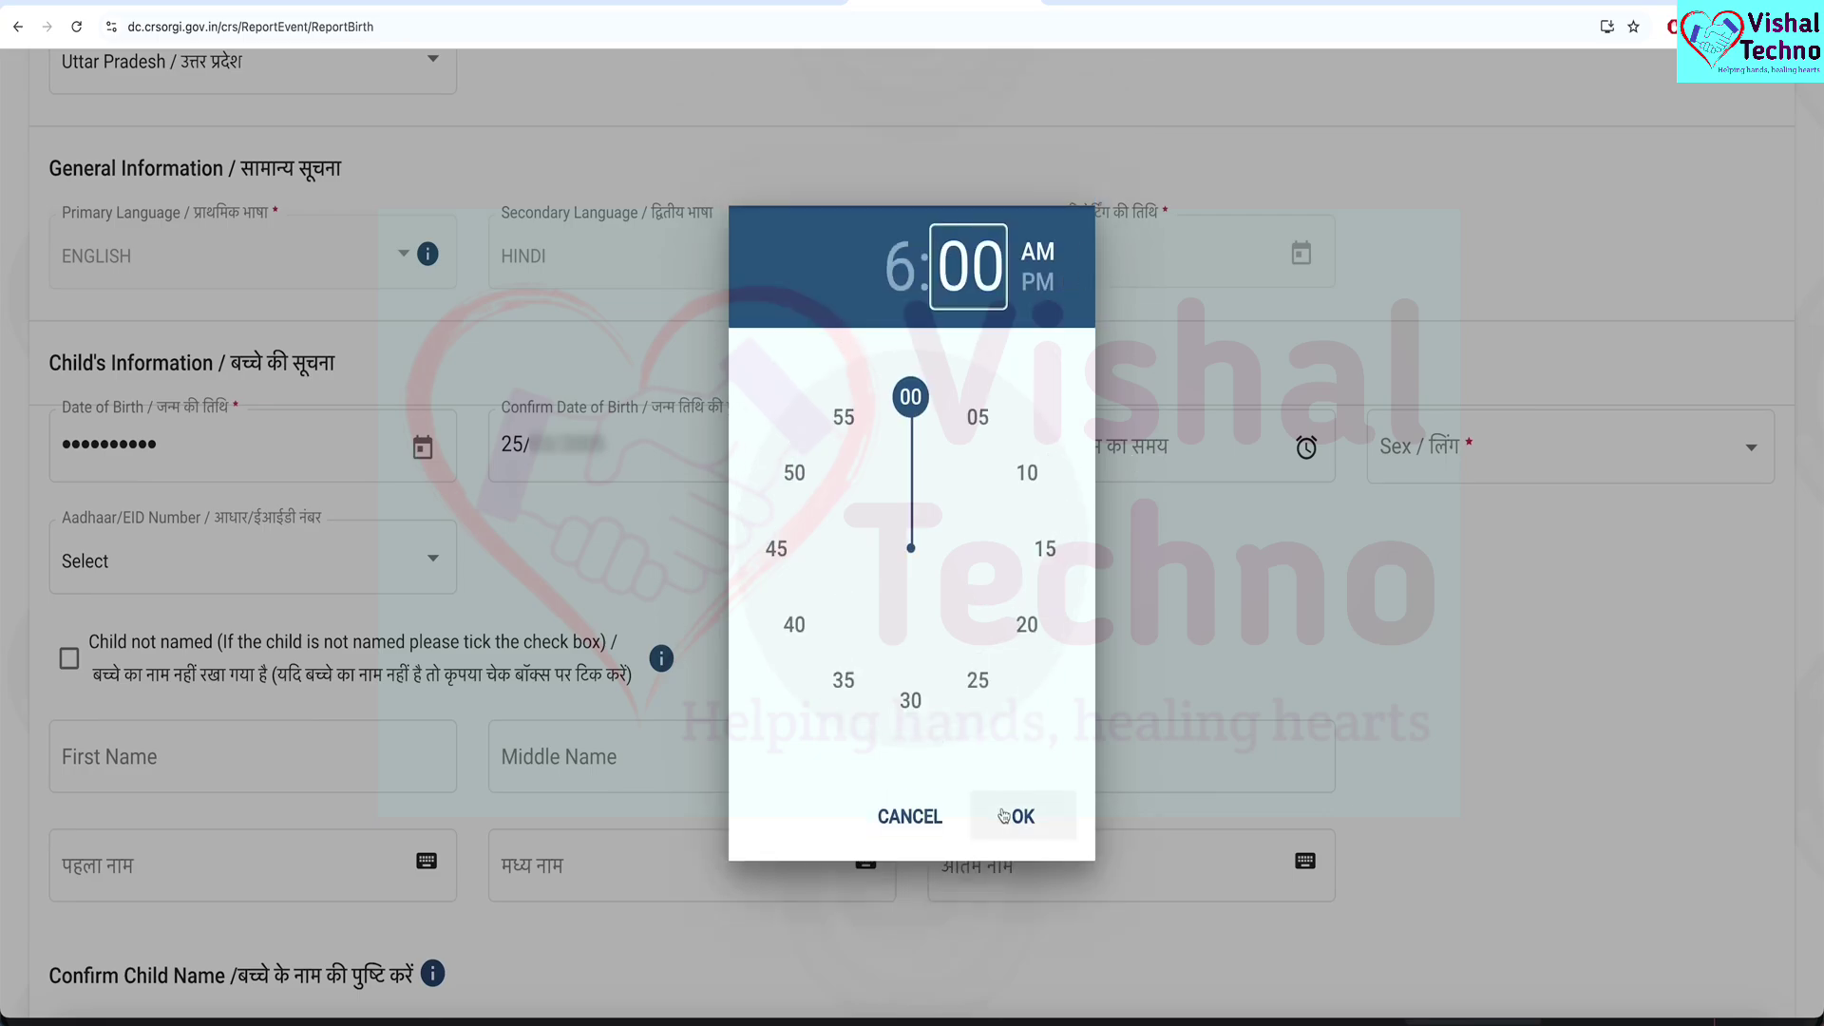
{"action": "left_click", "coordinate": [1004, 815]}
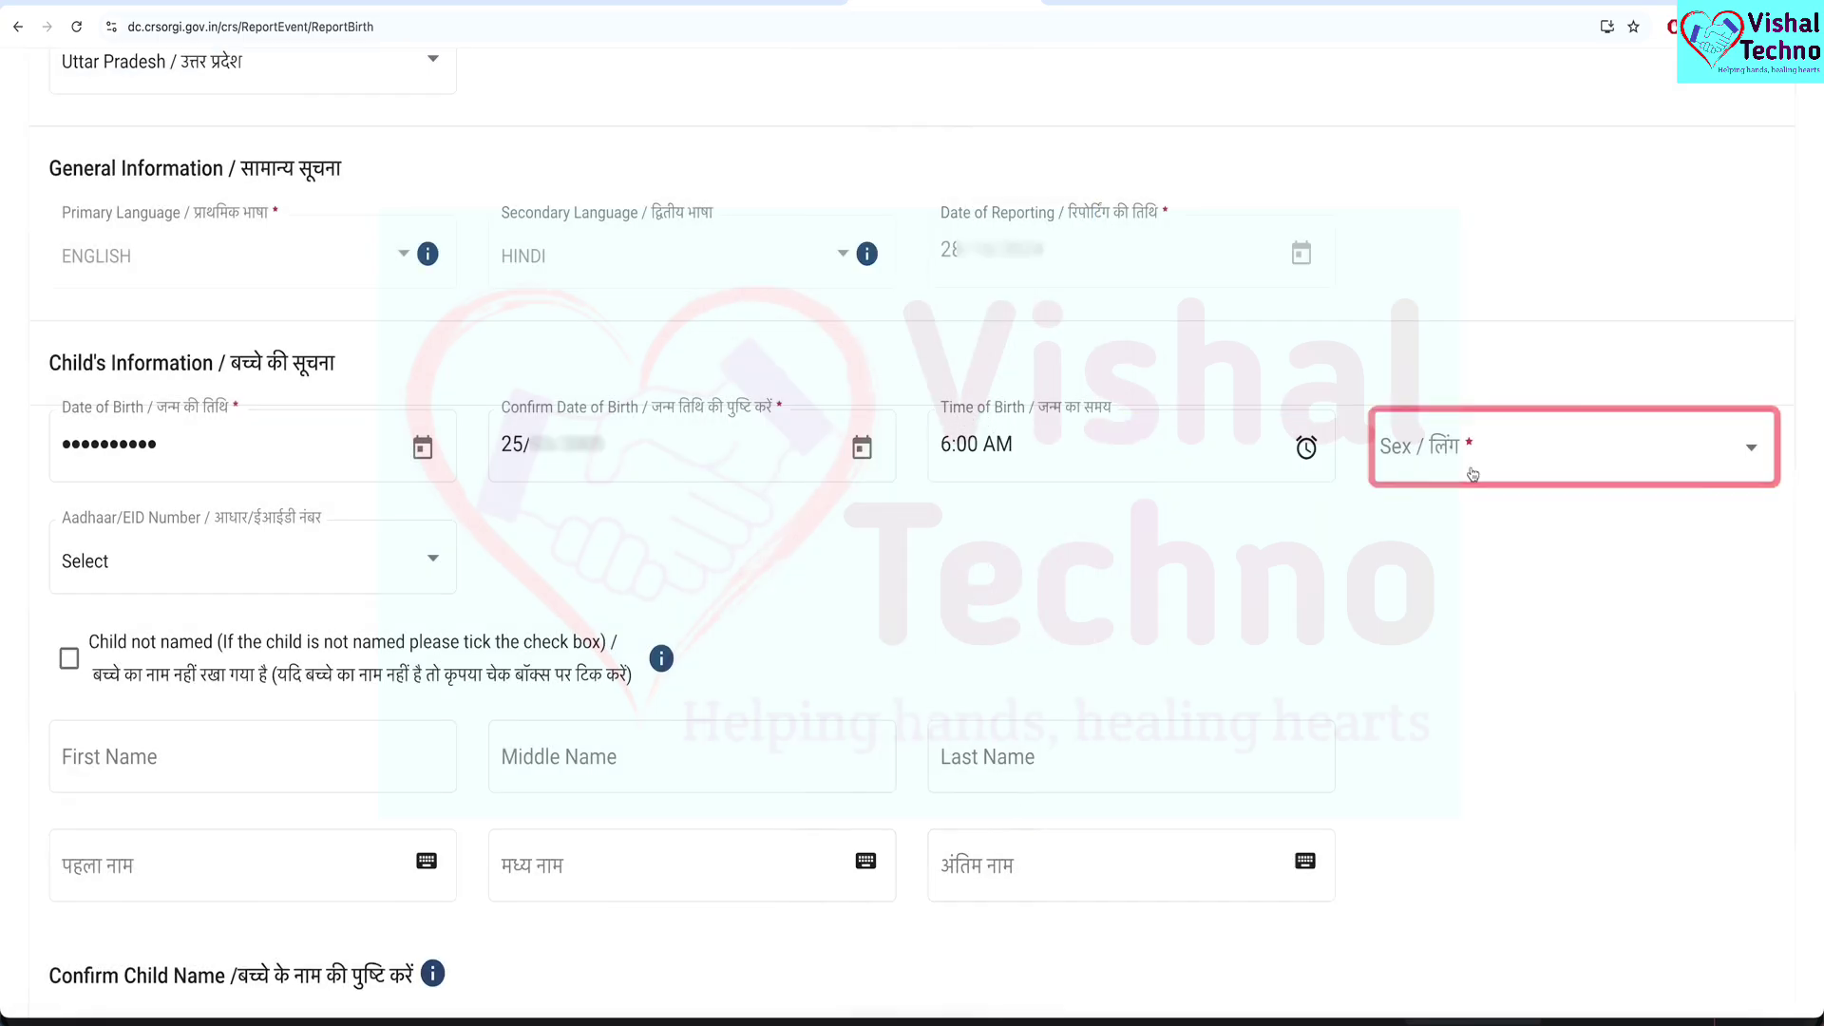
{"action": "left_click", "coordinate": [1468, 472]}
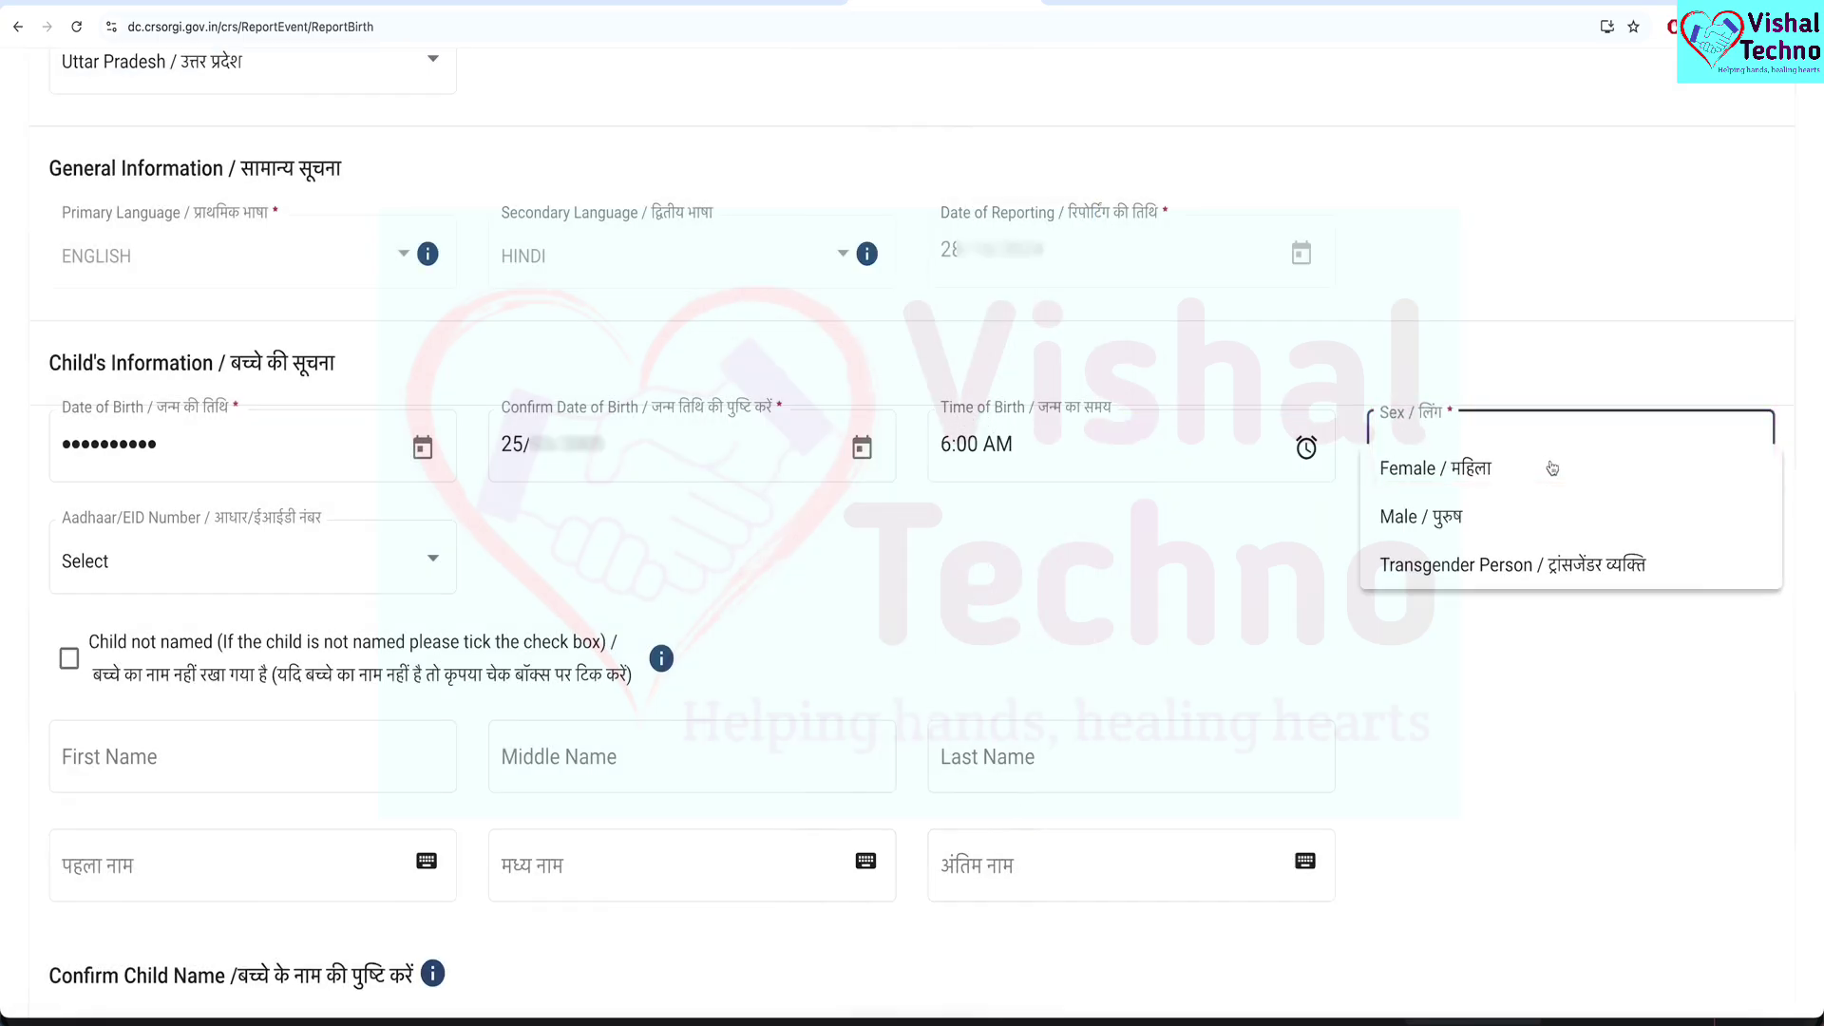
{"action": "left_click", "coordinate": [1456, 520]}
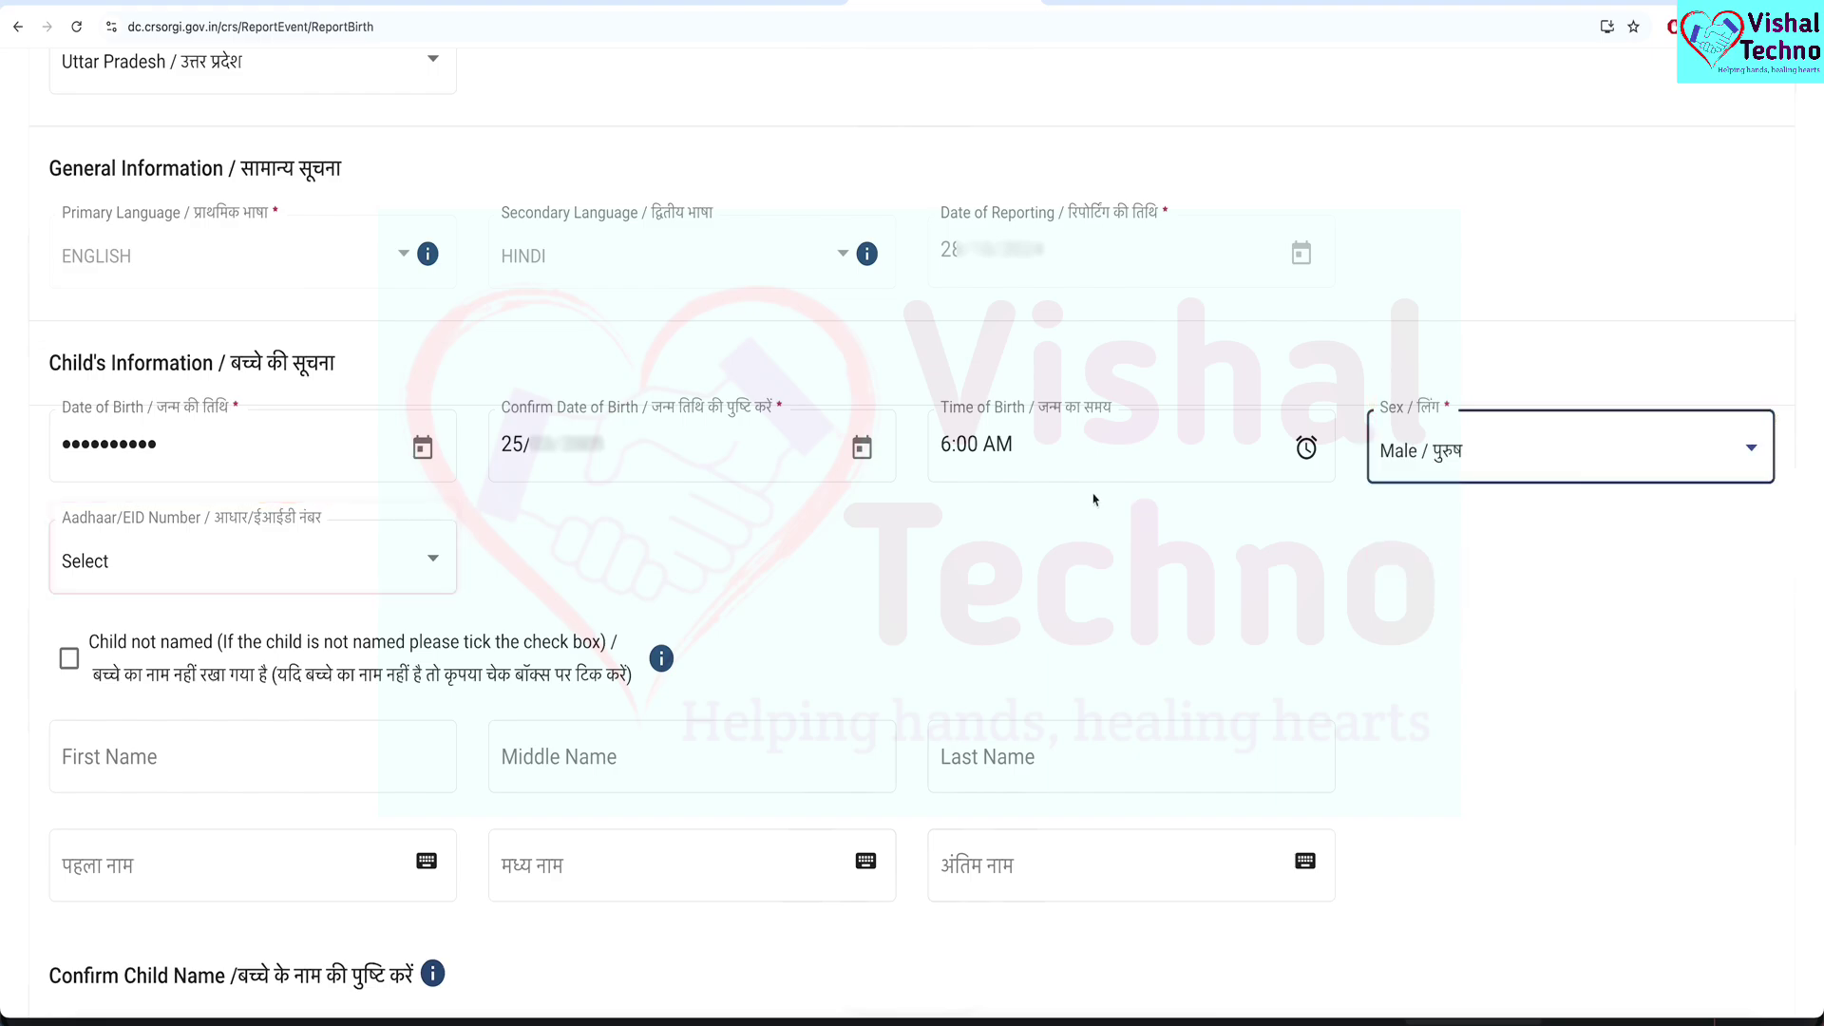
Choose Aadhaar as the child's ID type, enter the Aadhaar number, then the child's first, last and Hindi first names
{"action": "scroll", "coordinate": [365, 380], "scroll_direction": "down", "scroll_amount": 4}
{"action": "left_click", "coordinate": [364, 249]}
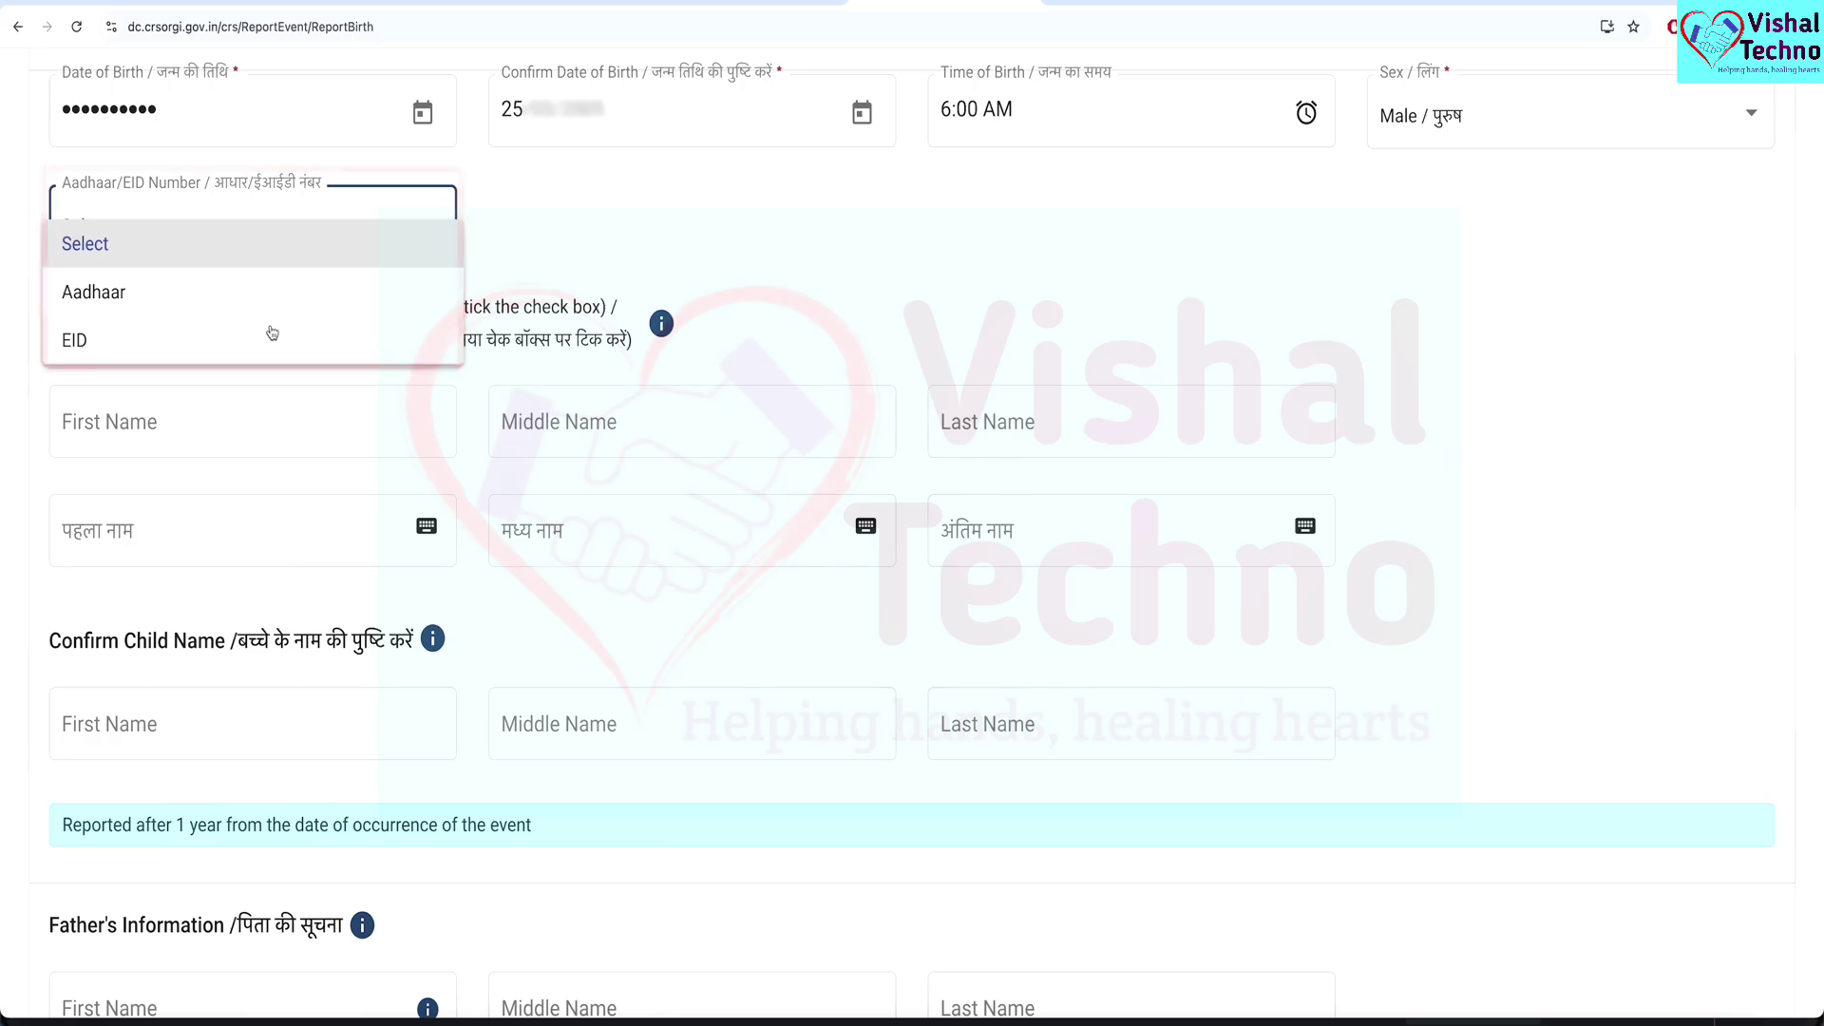
{"action": "left_click", "coordinate": [266, 292]}
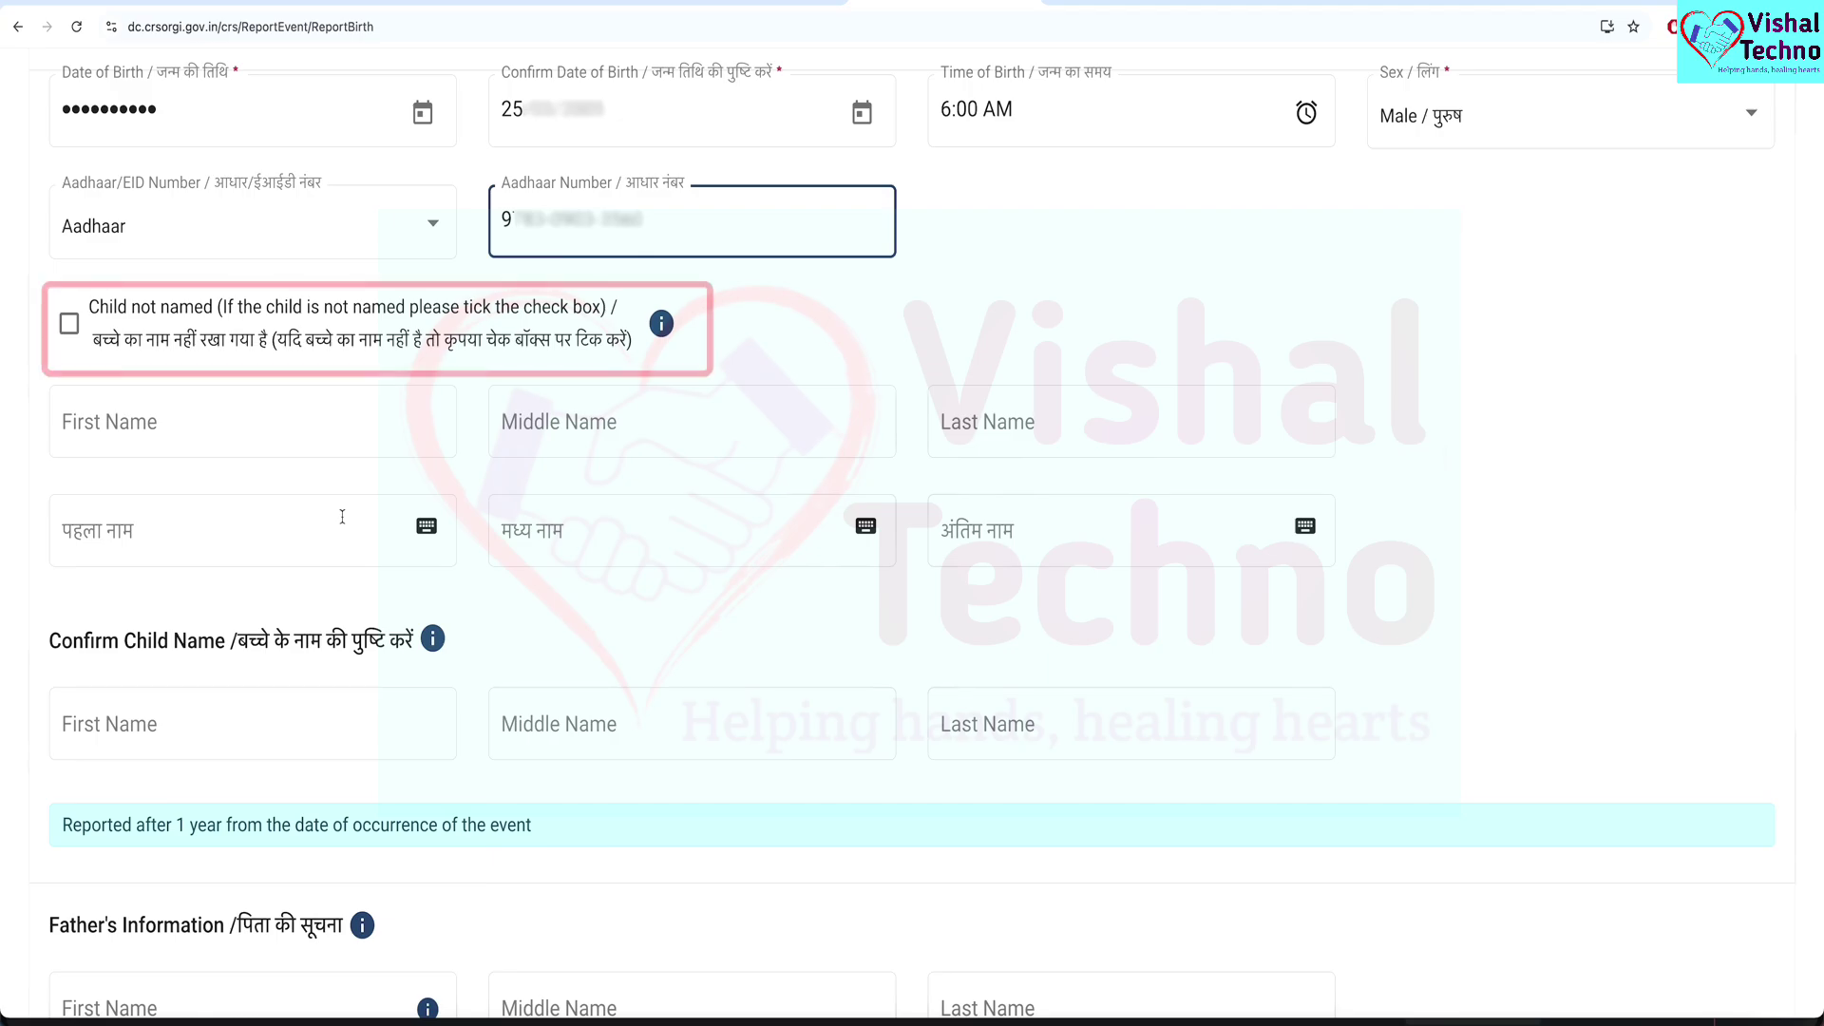
{"action": "left_click", "coordinate": [274, 424]}
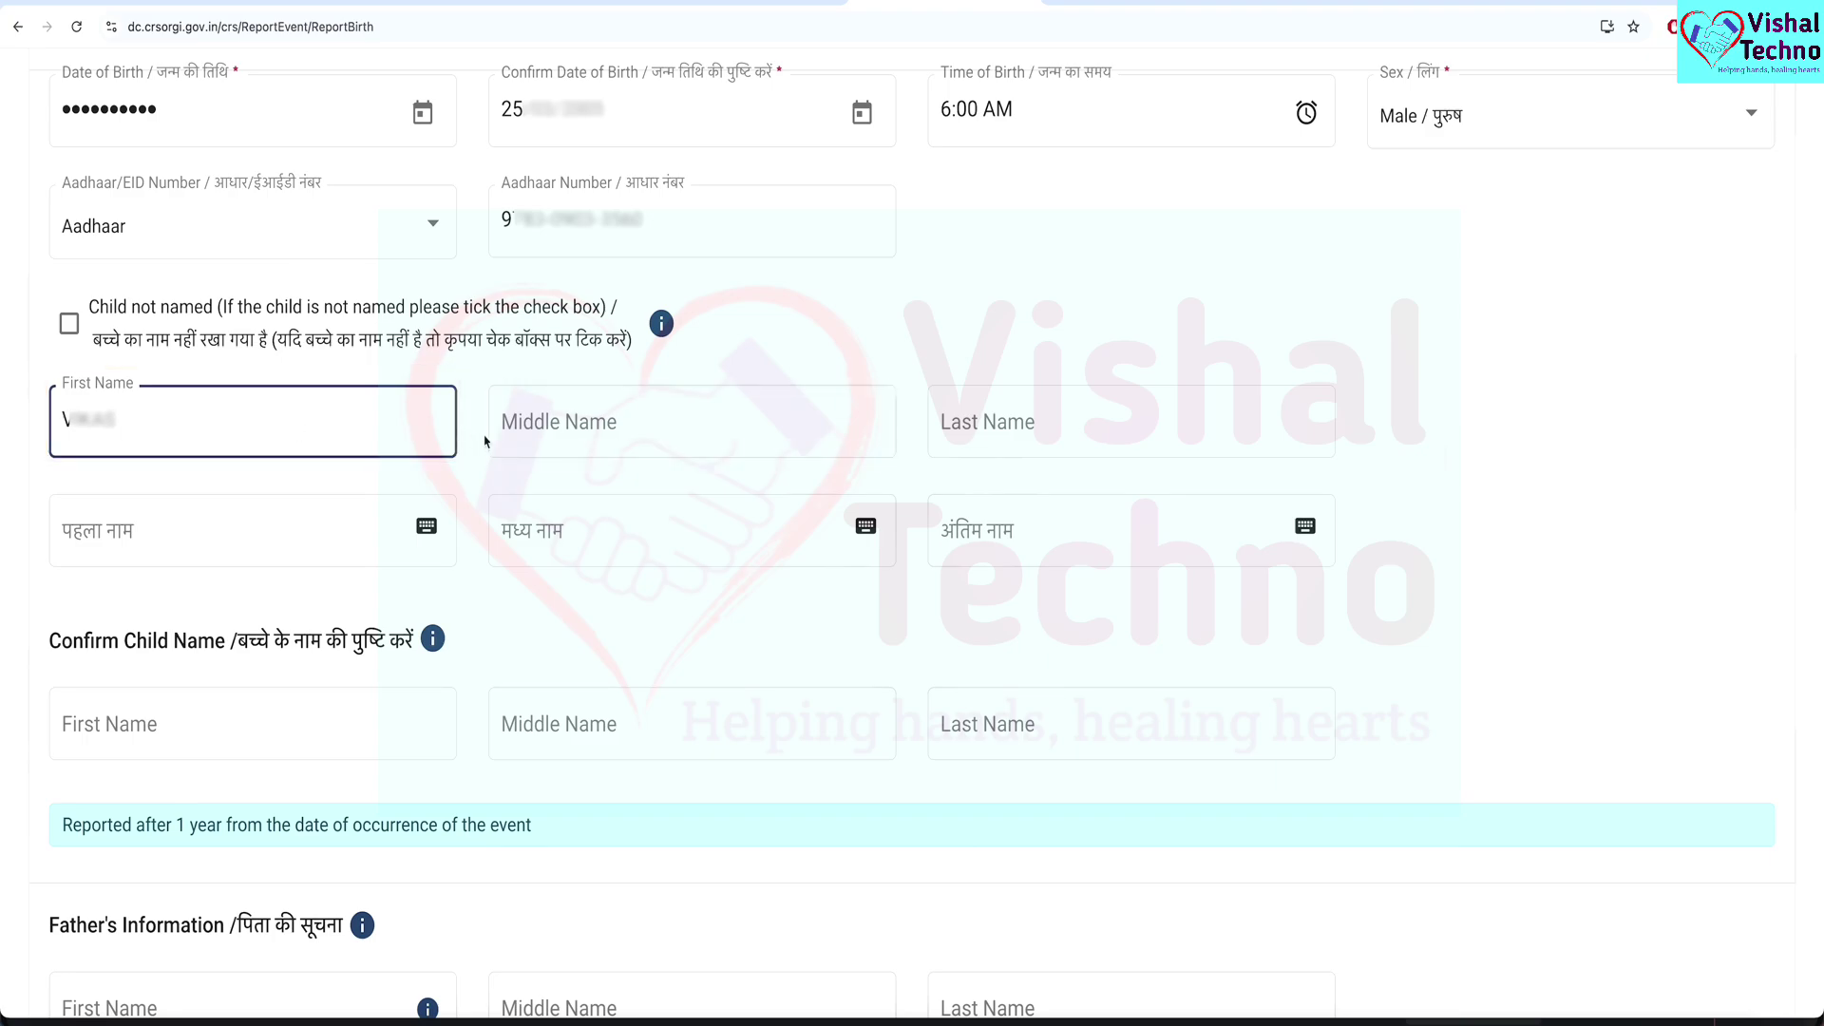
{"action": "left_click", "coordinate": [1046, 426]}
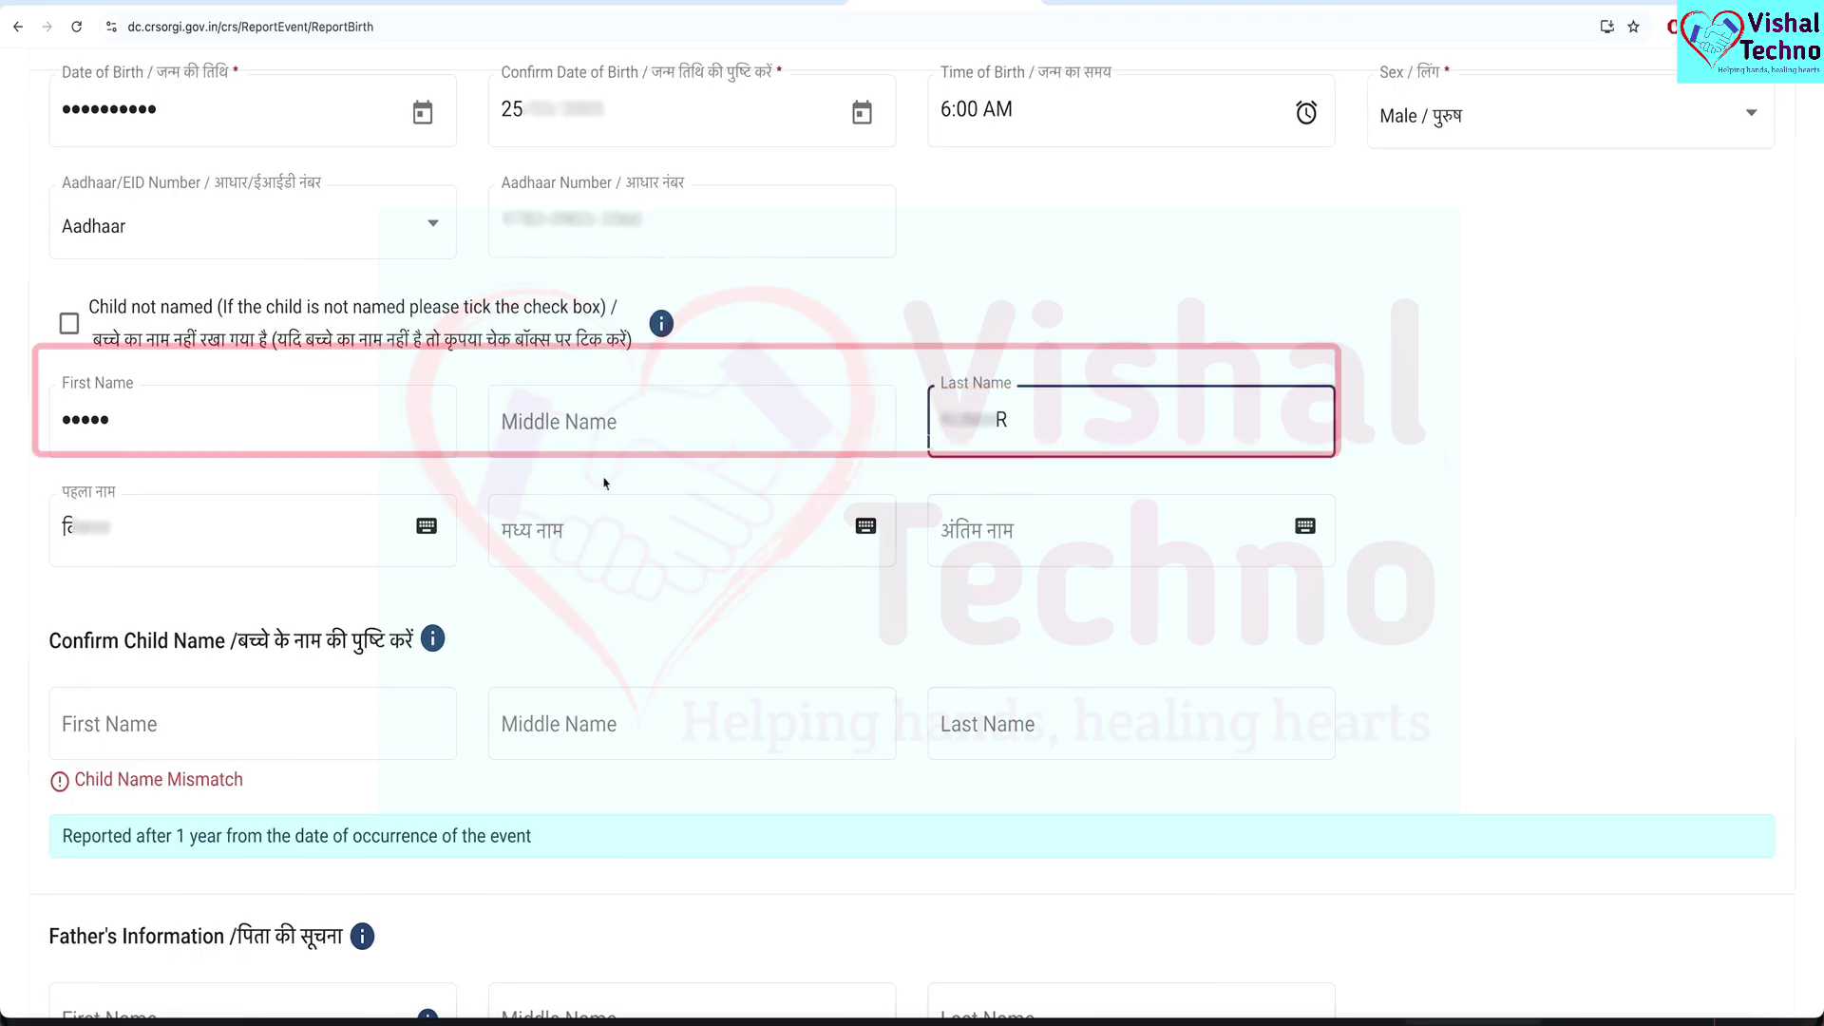
{"action": "scroll", "coordinate": [603, 483], "scroll_direction": "down", "scroll_amount": 2}
{"action": "left_click", "coordinate": [411, 408]}
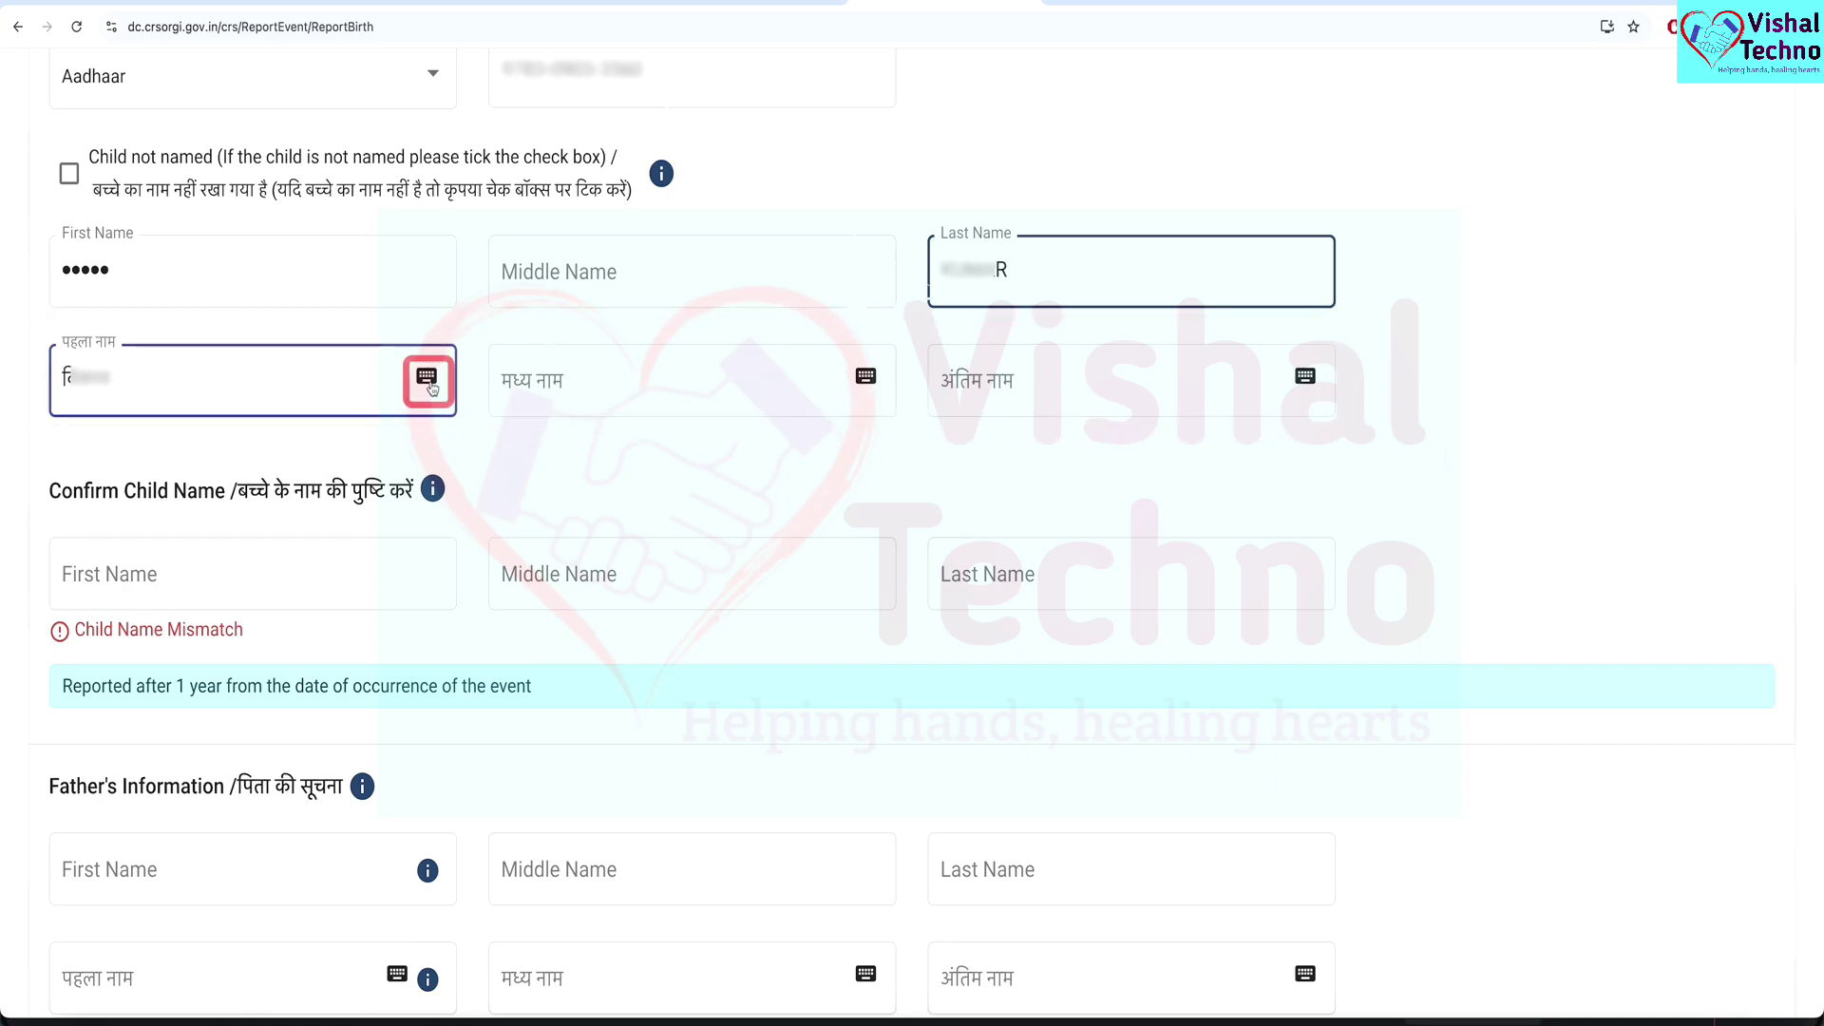
Confirm the child's first name under Confirm Child Name, after closing the on-screen Hindi keyboard
{"action": "left_click", "coordinate": [428, 380]}
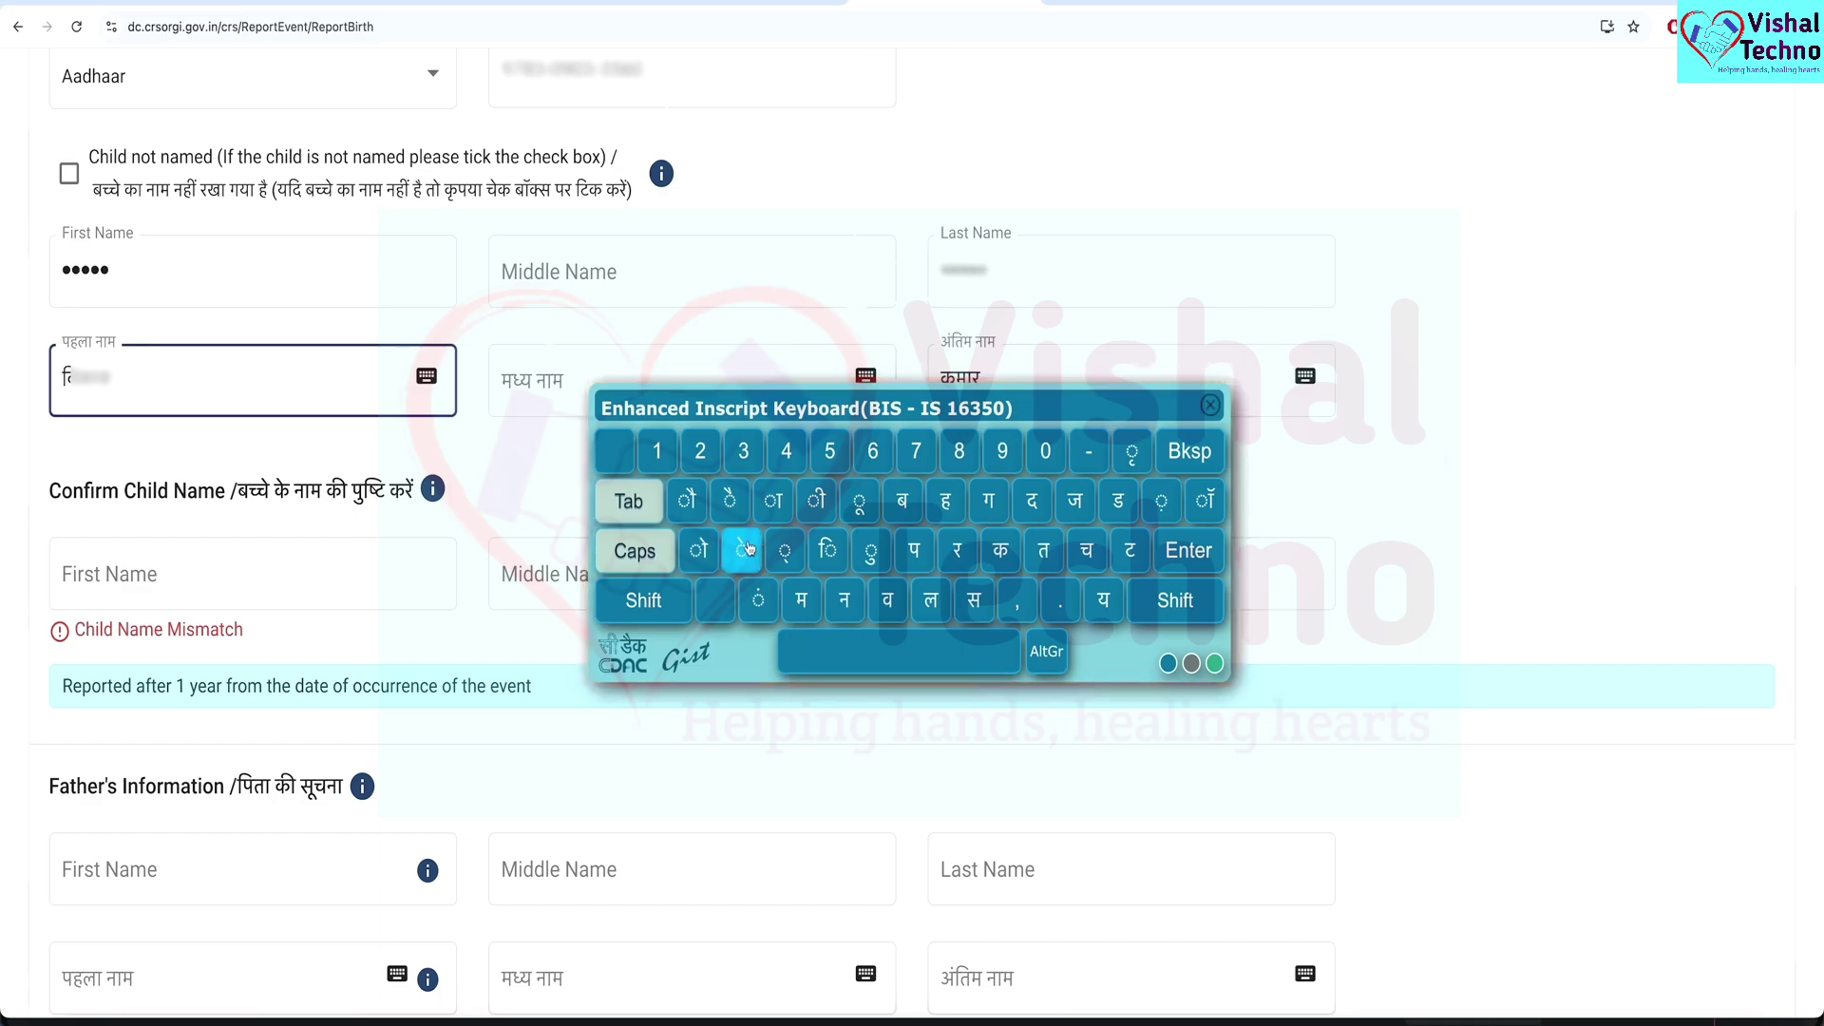
{"action": "scroll", "coordinate": [760, 551], "scroll_direction": "up", "scroll_amount": 1}
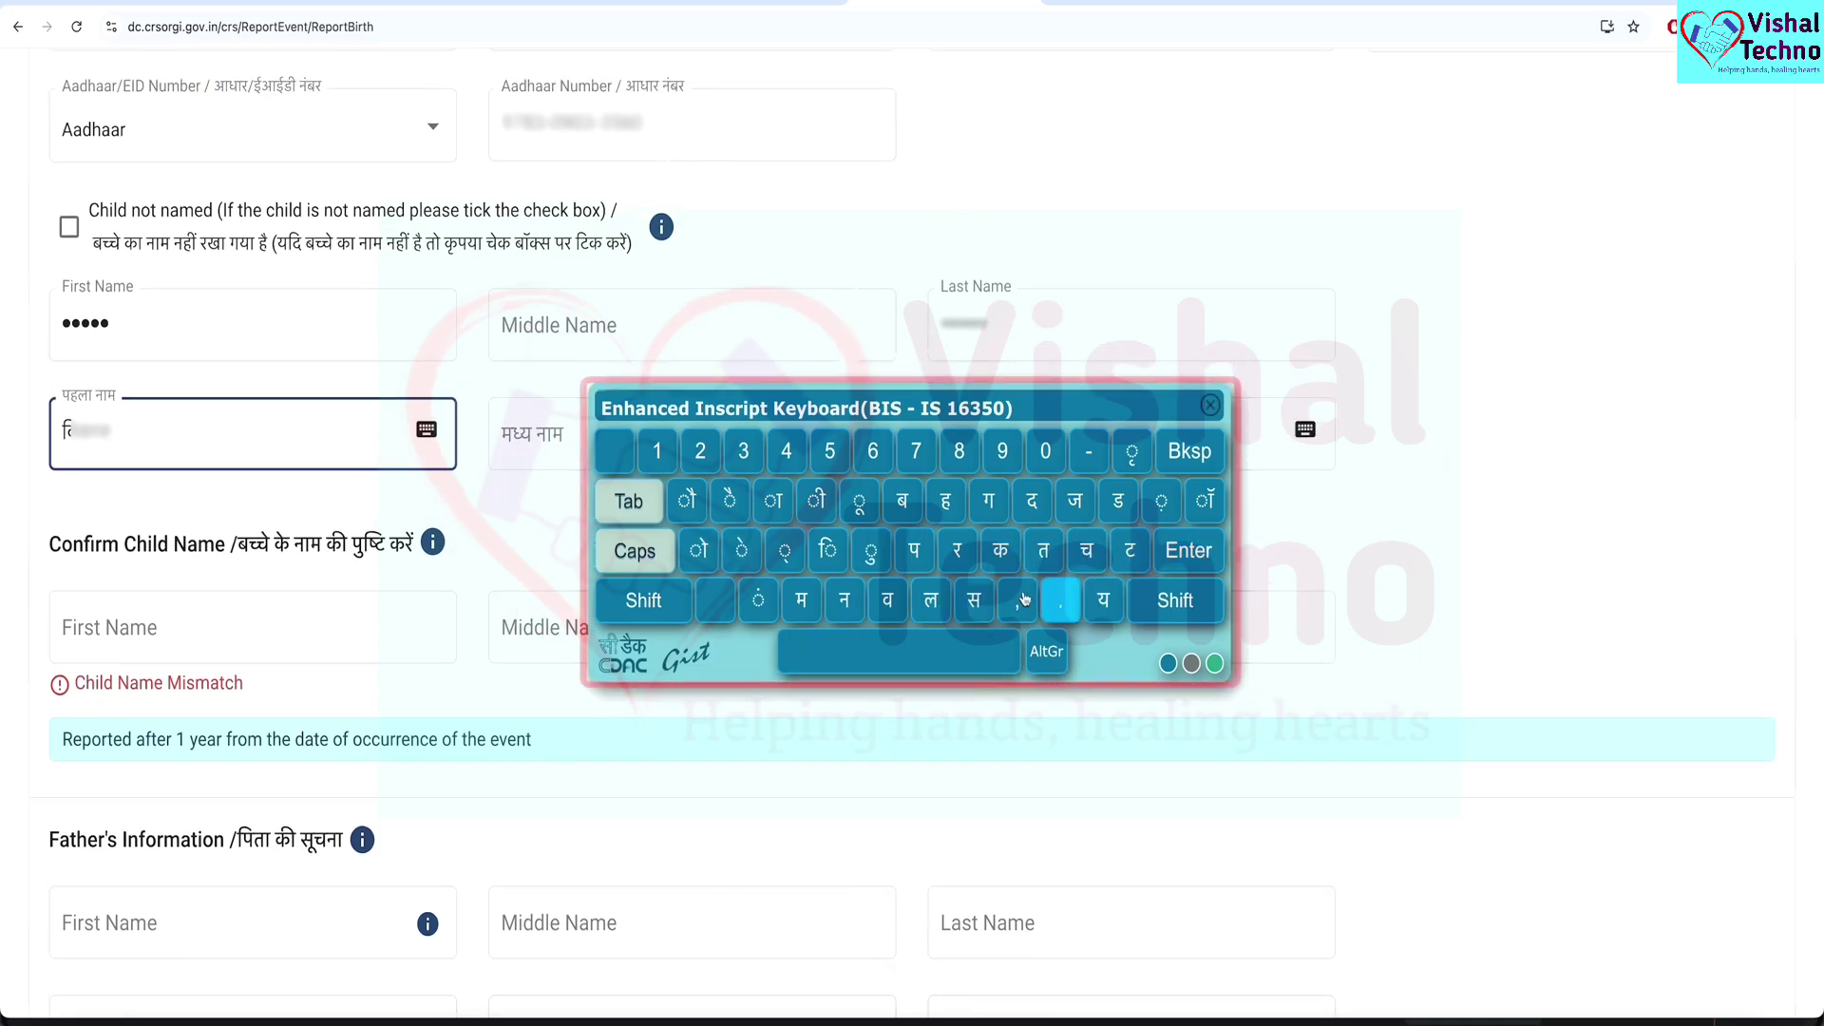
{"action": "left_click", "coordinate": [1210, 406]}
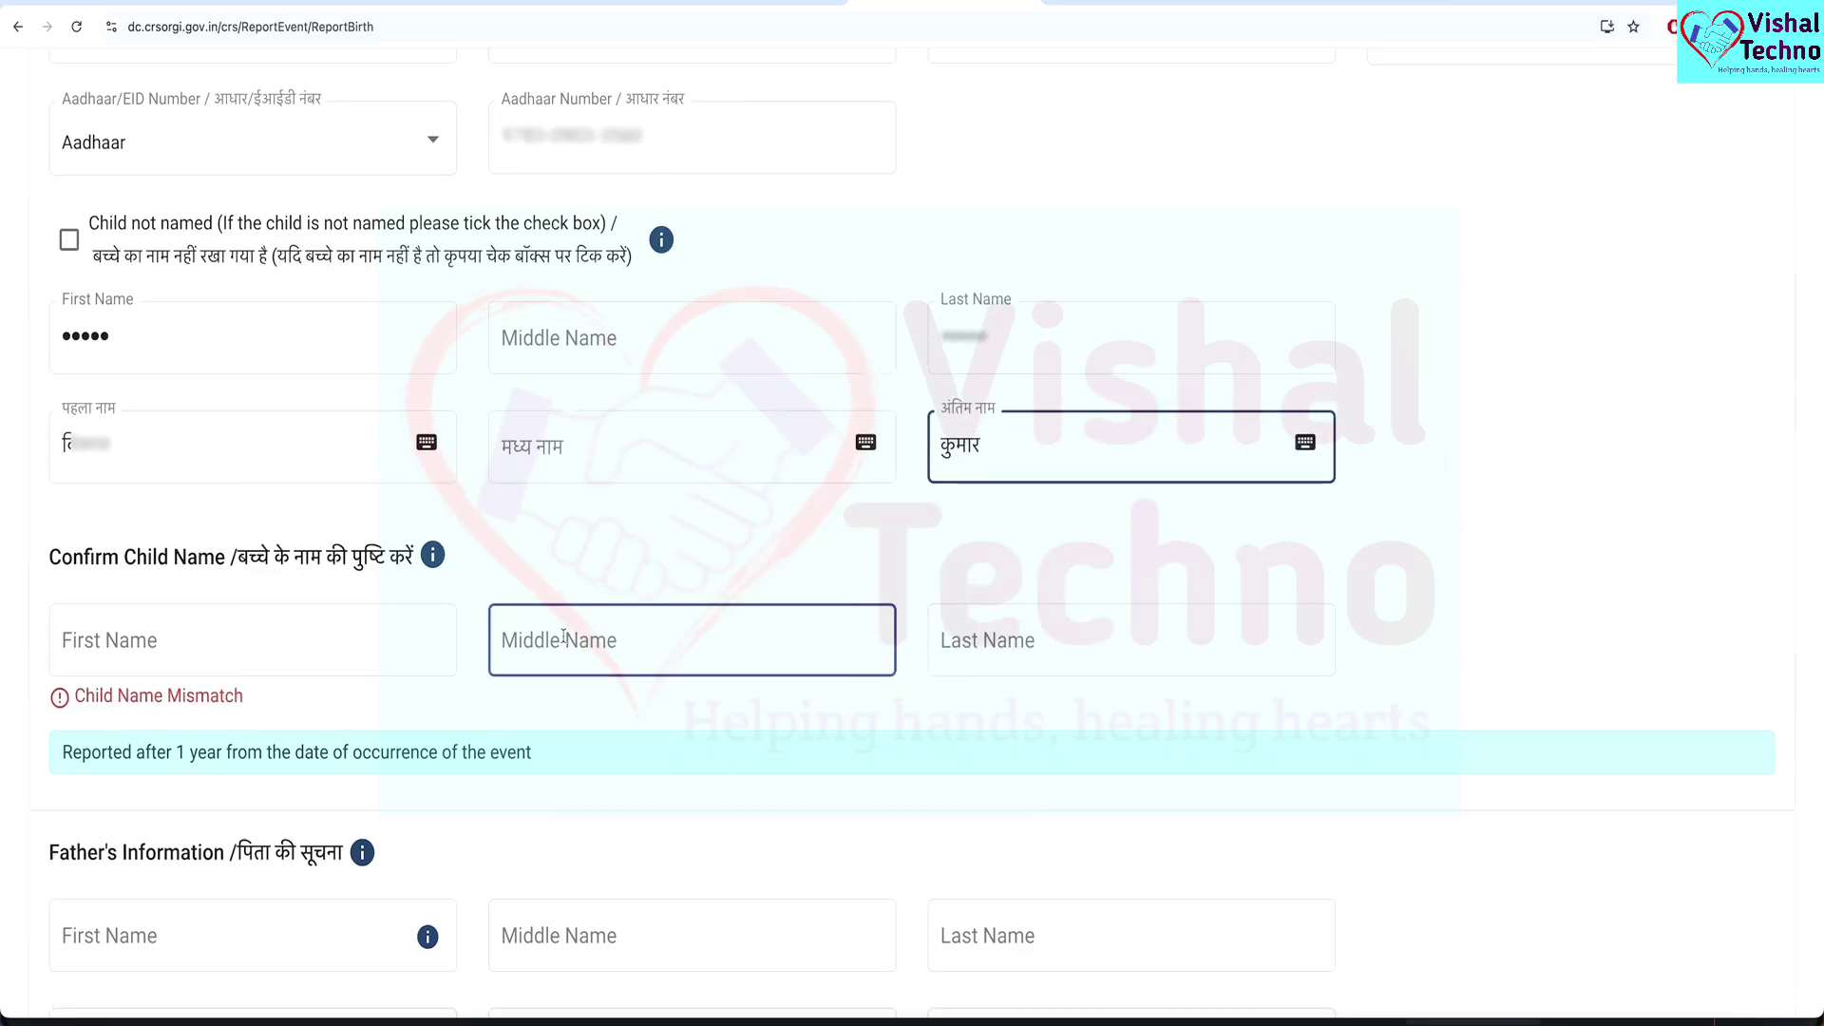
{"action": "scroll", "coordinate": [563, 627], "scroll_direction": "down", "scroll_amount": 3}
{"action": "left_click", "coordinate": [288, 465]}
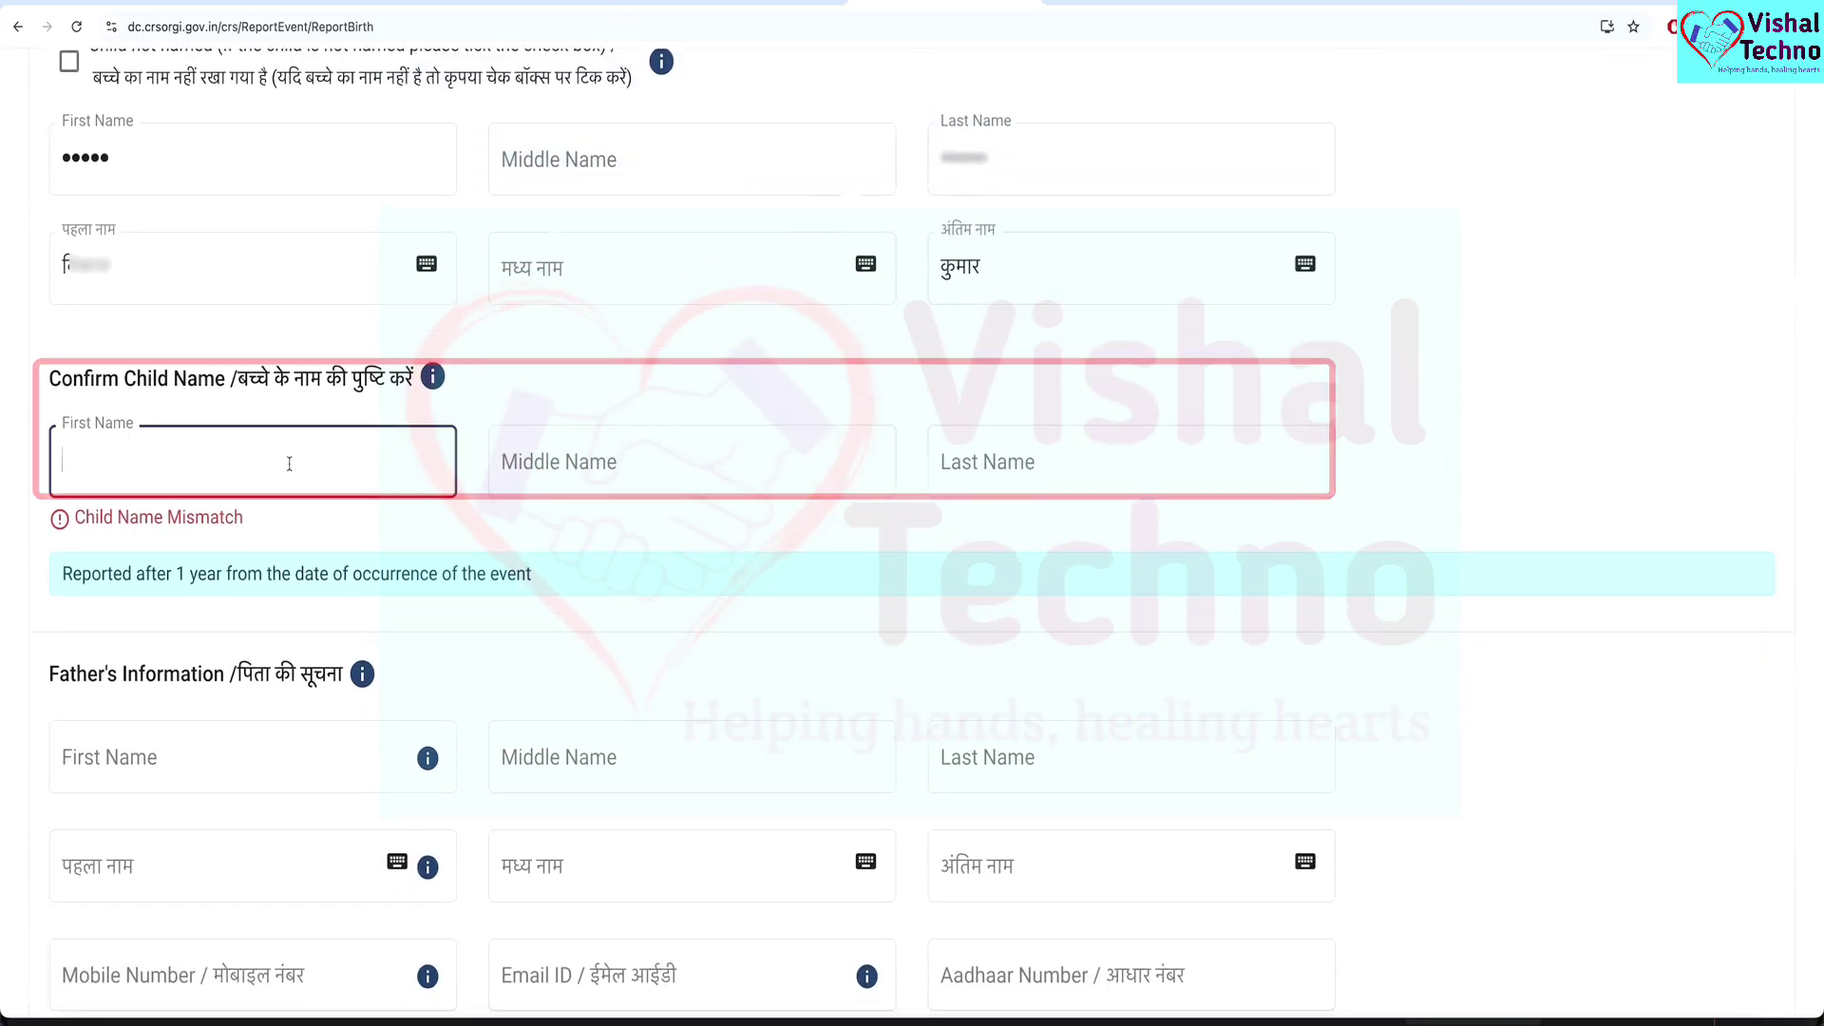
{"action": "type", "text": "VIKAS"}
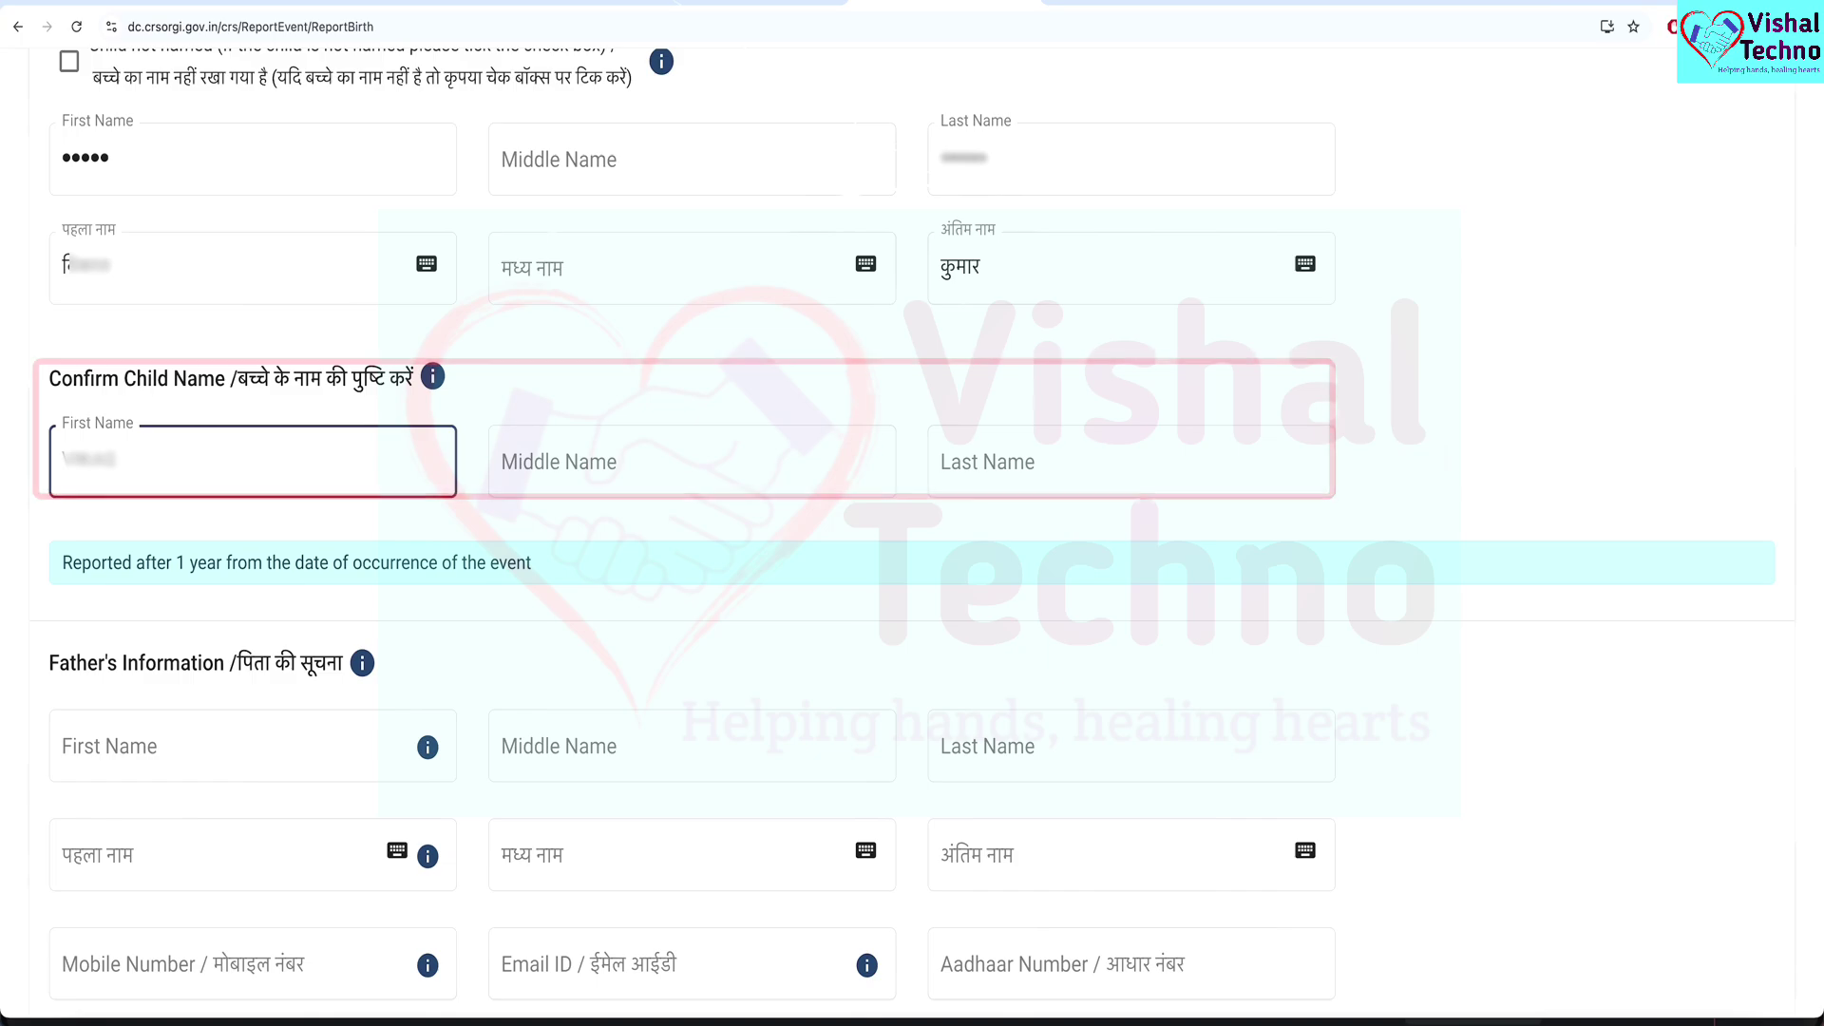
{"action": "left_click", "coordinate": [620, 399]}
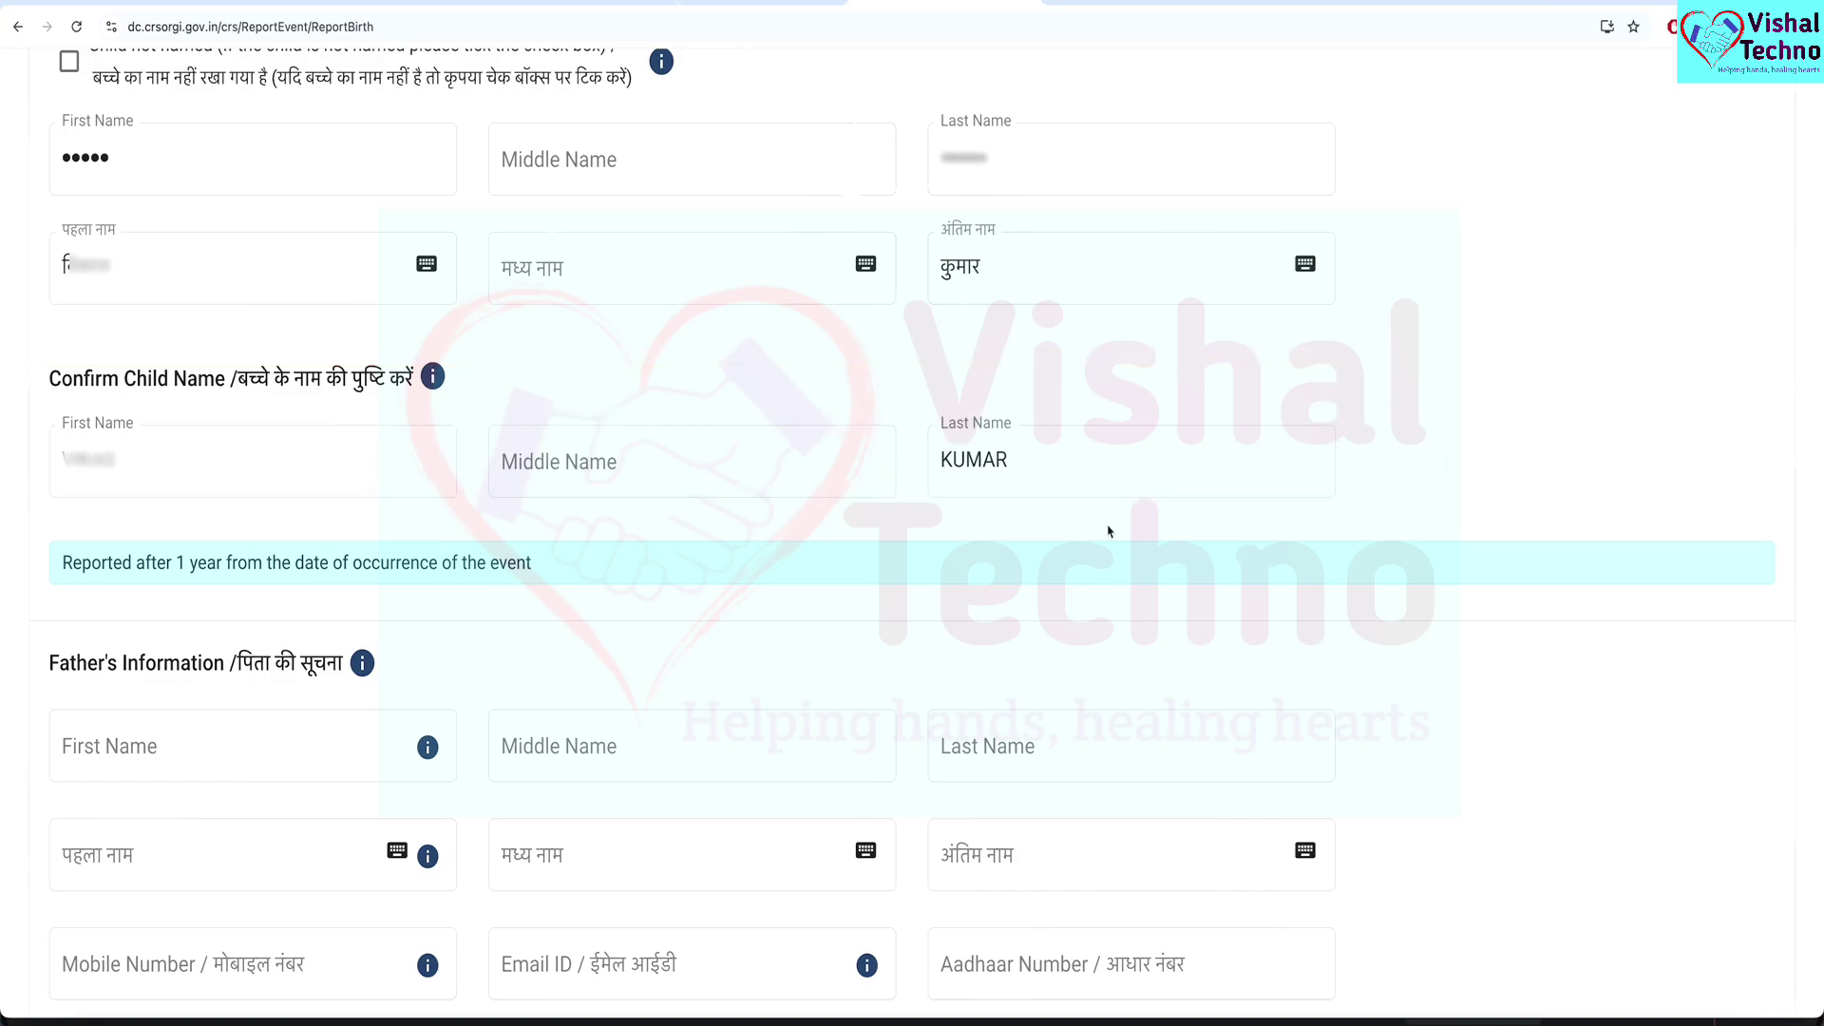
{"action": "scroll", "coordinate": [1108, 532], "scroll_direction": "down", "scroll_amount": 3}
Enter the father's first and last names and his Hindi first name
{"action": "left_click", "coordinate": [271, 456]}
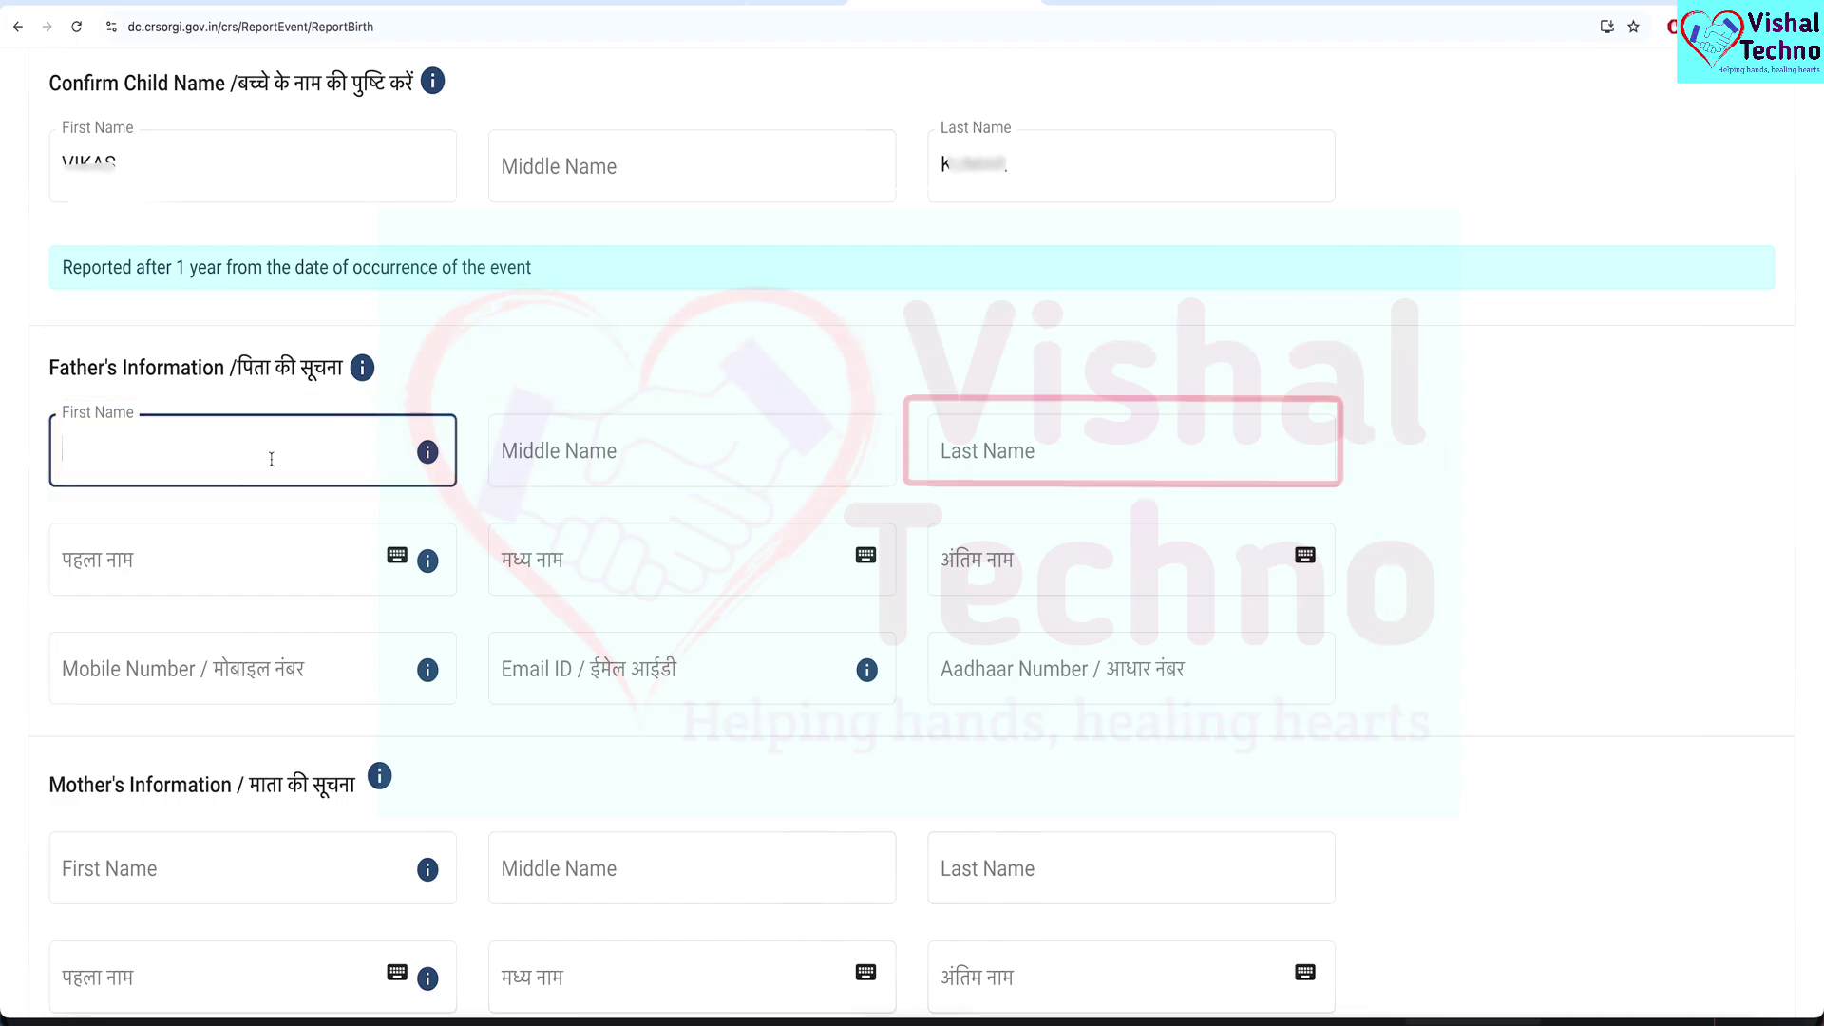
{"action": "left_click", "coordinate": [1026, 454]}
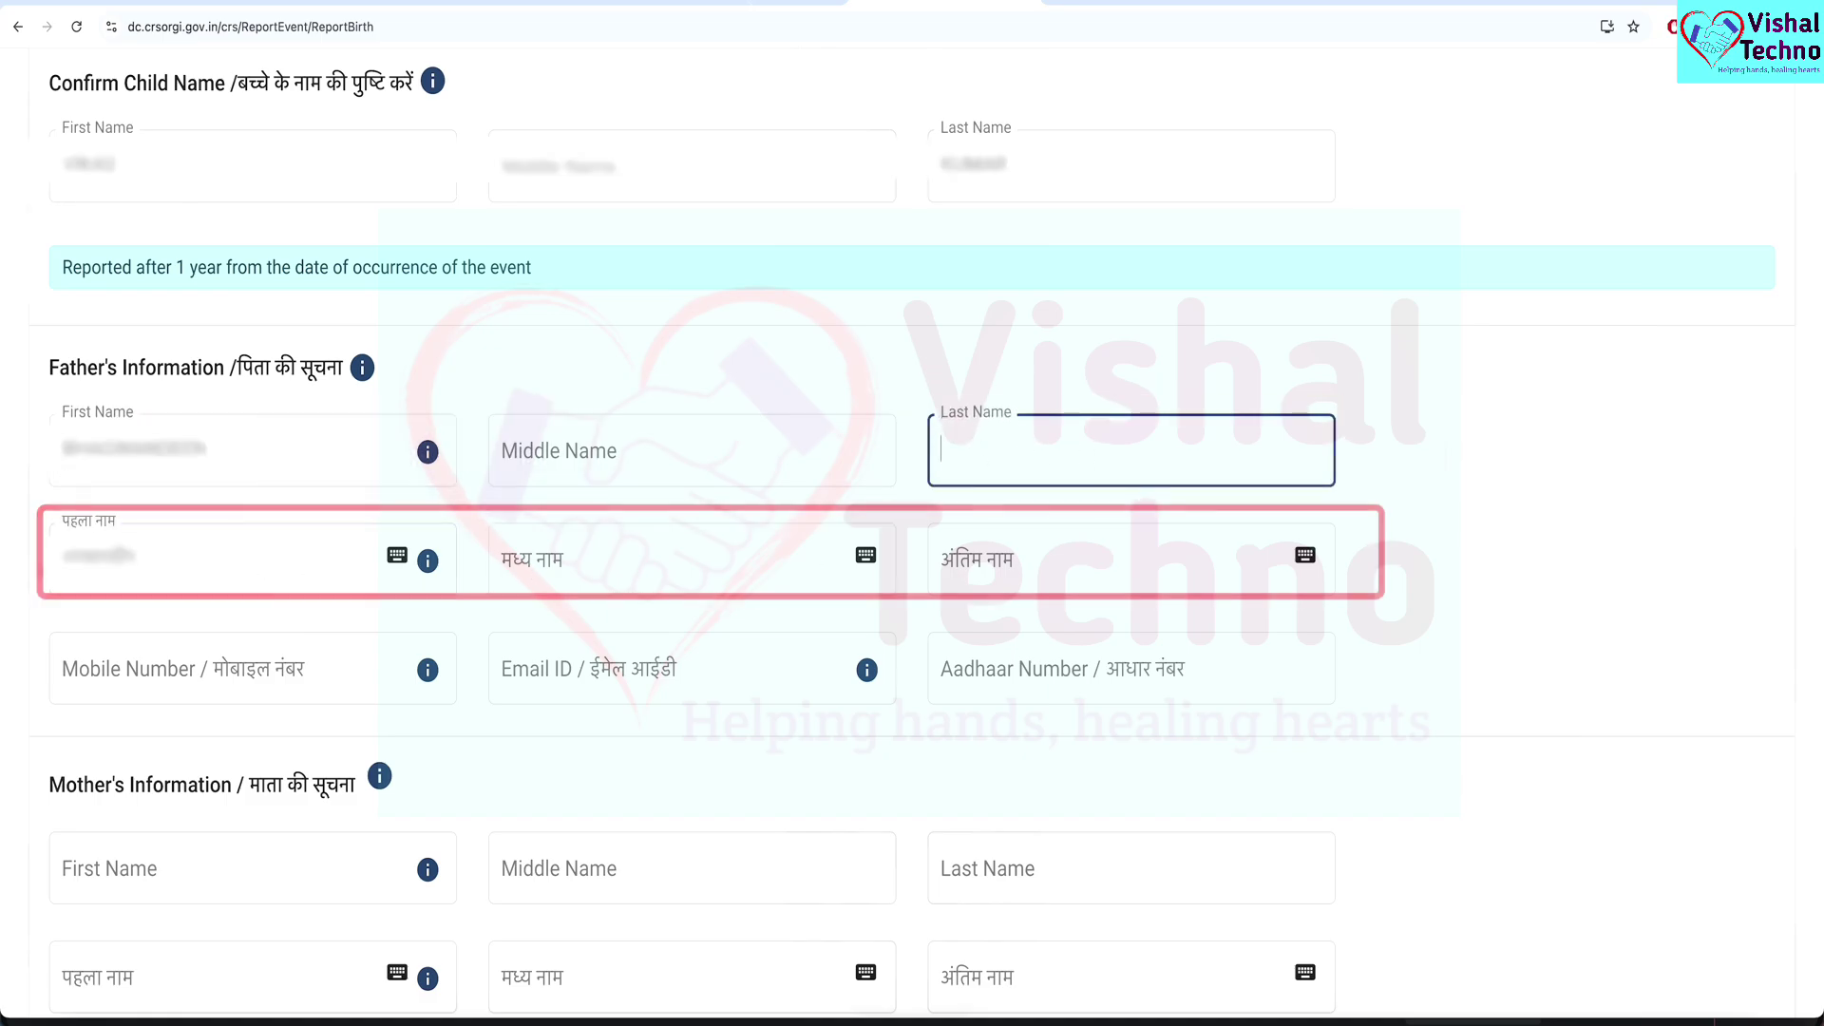
{"action": "left_click", "coordinate": [398, 560]}
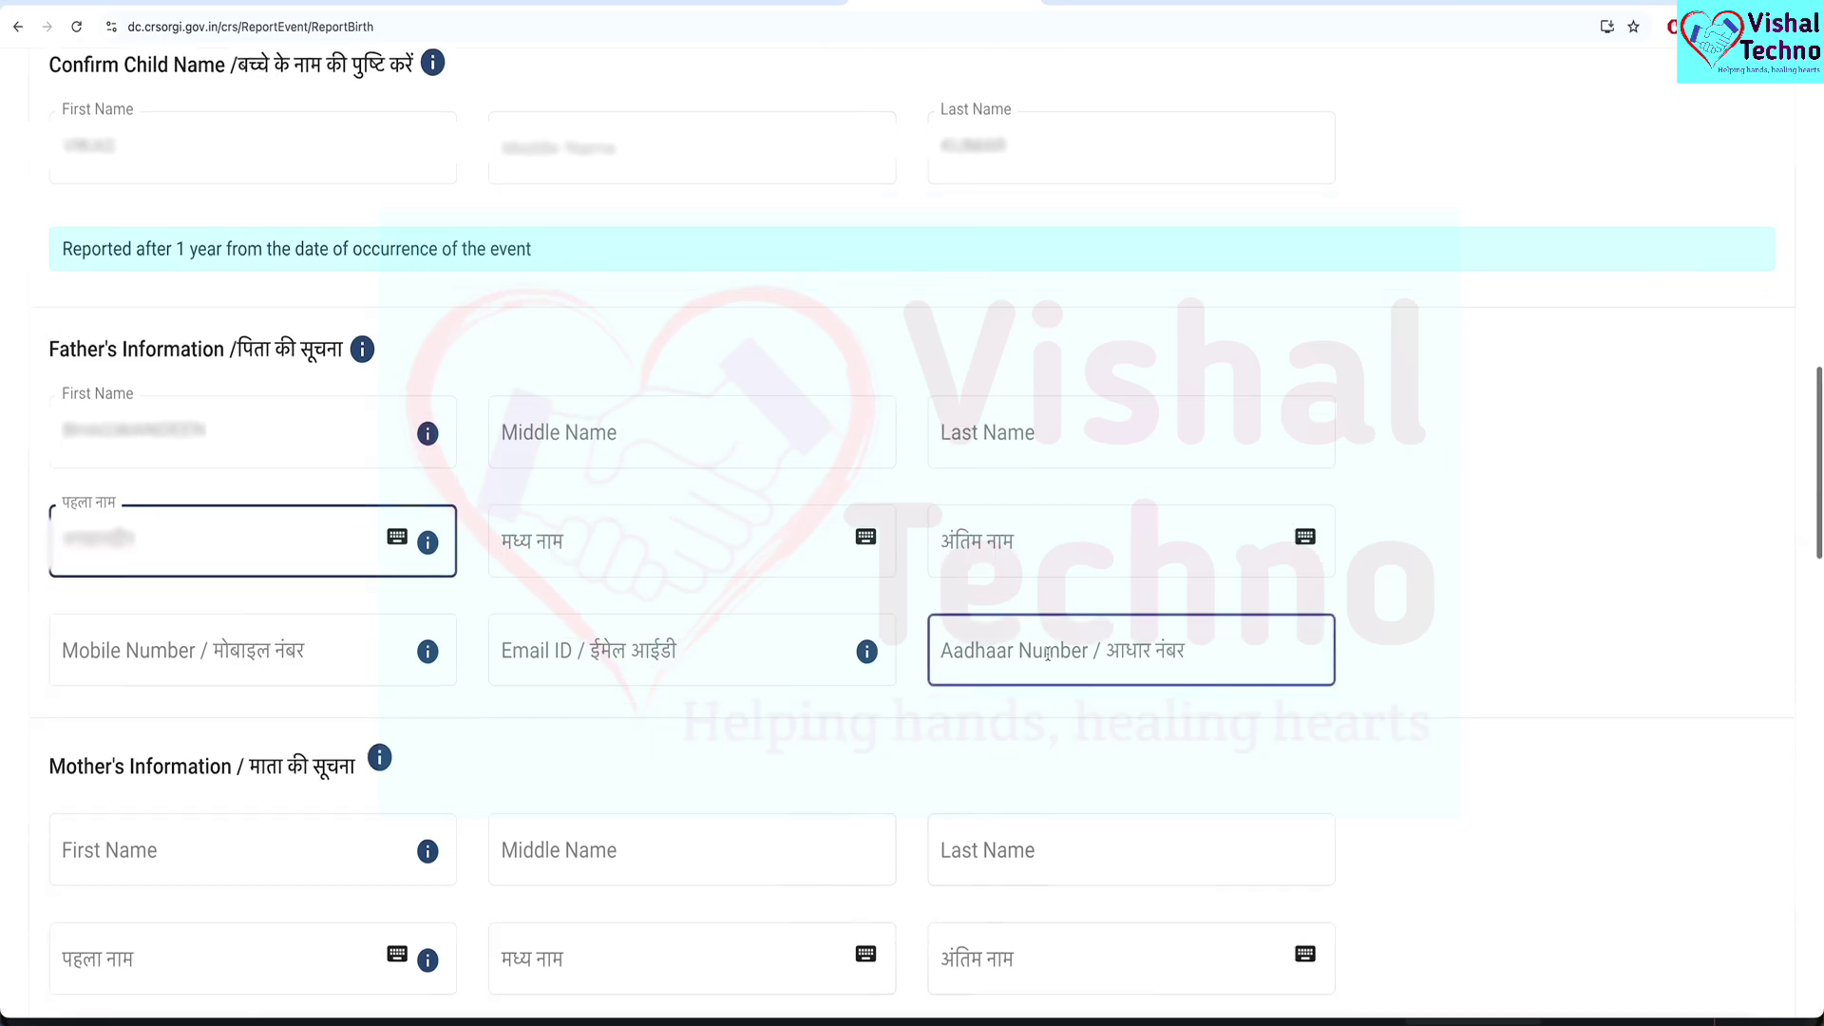
{"action": "scroll", "coordinate": [1046, 651], "scroll_direction": "down", "scroll_amount": 3}
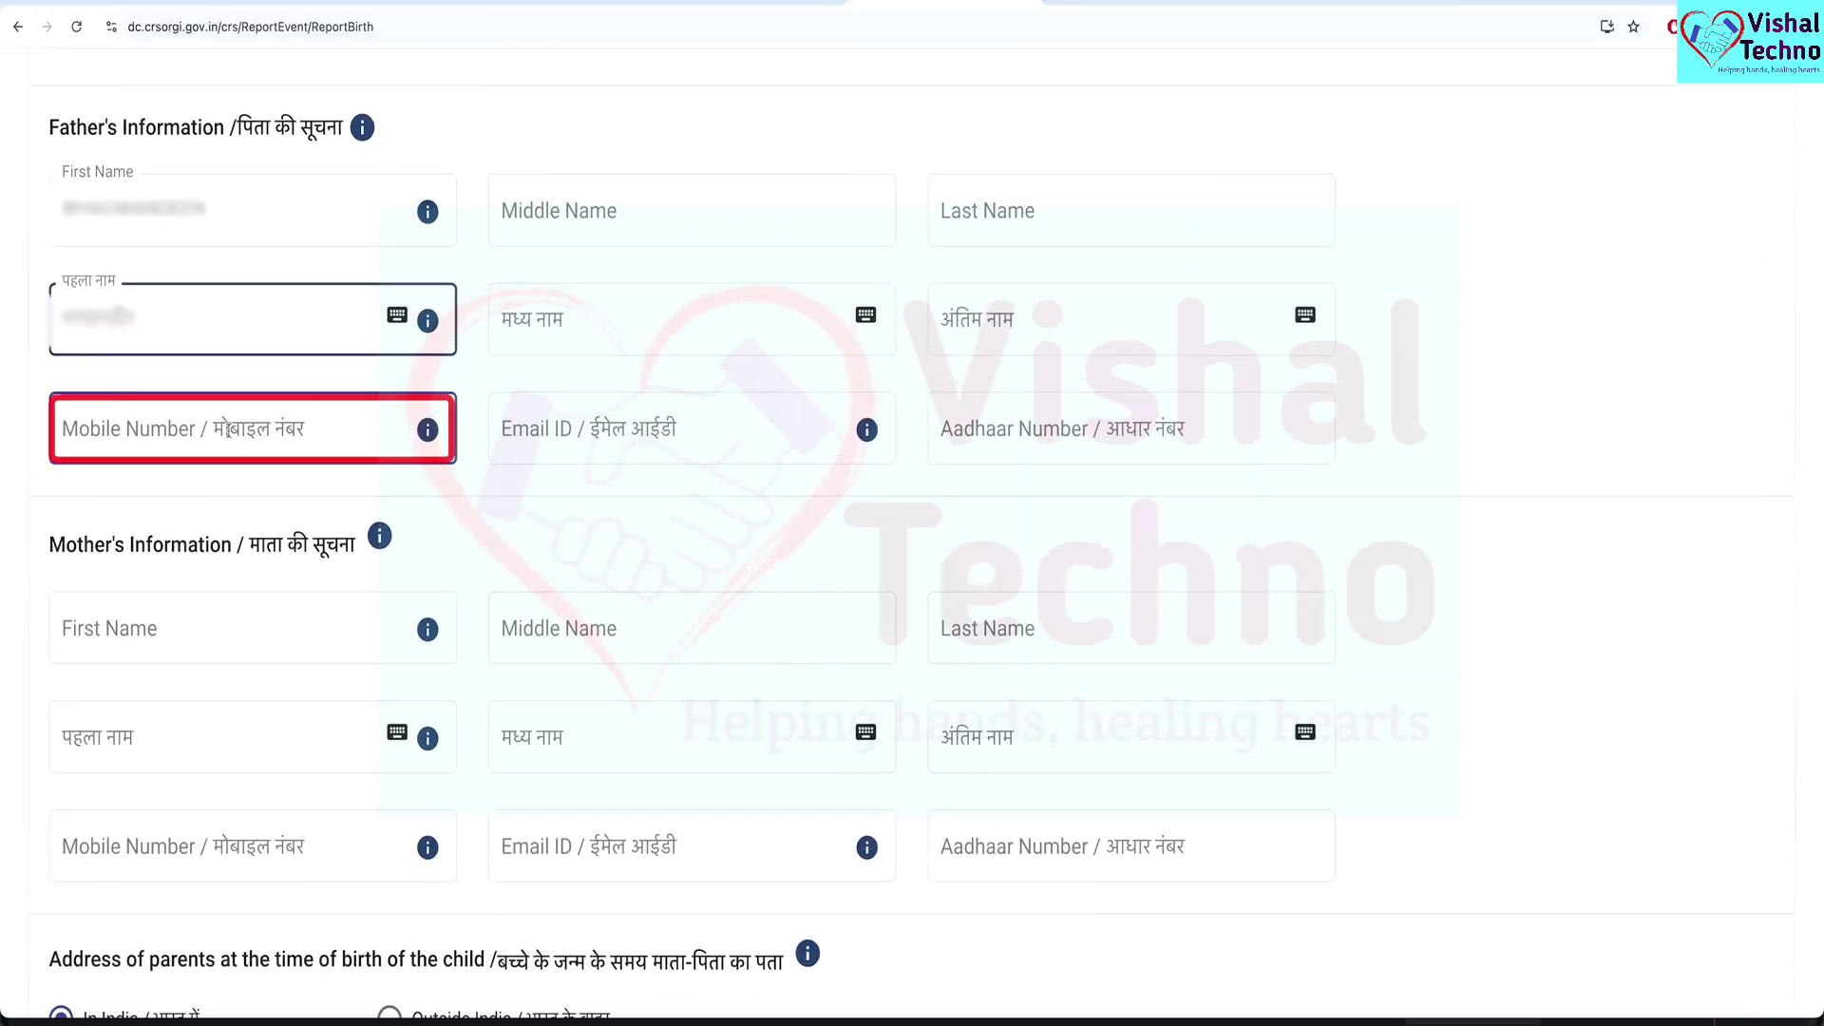
Paste in the father's mobile number and Aadhaar number
{"action": "left_click", "coordinate": [223, 430]}
{"action": "key", "text": "ctrl+v"}
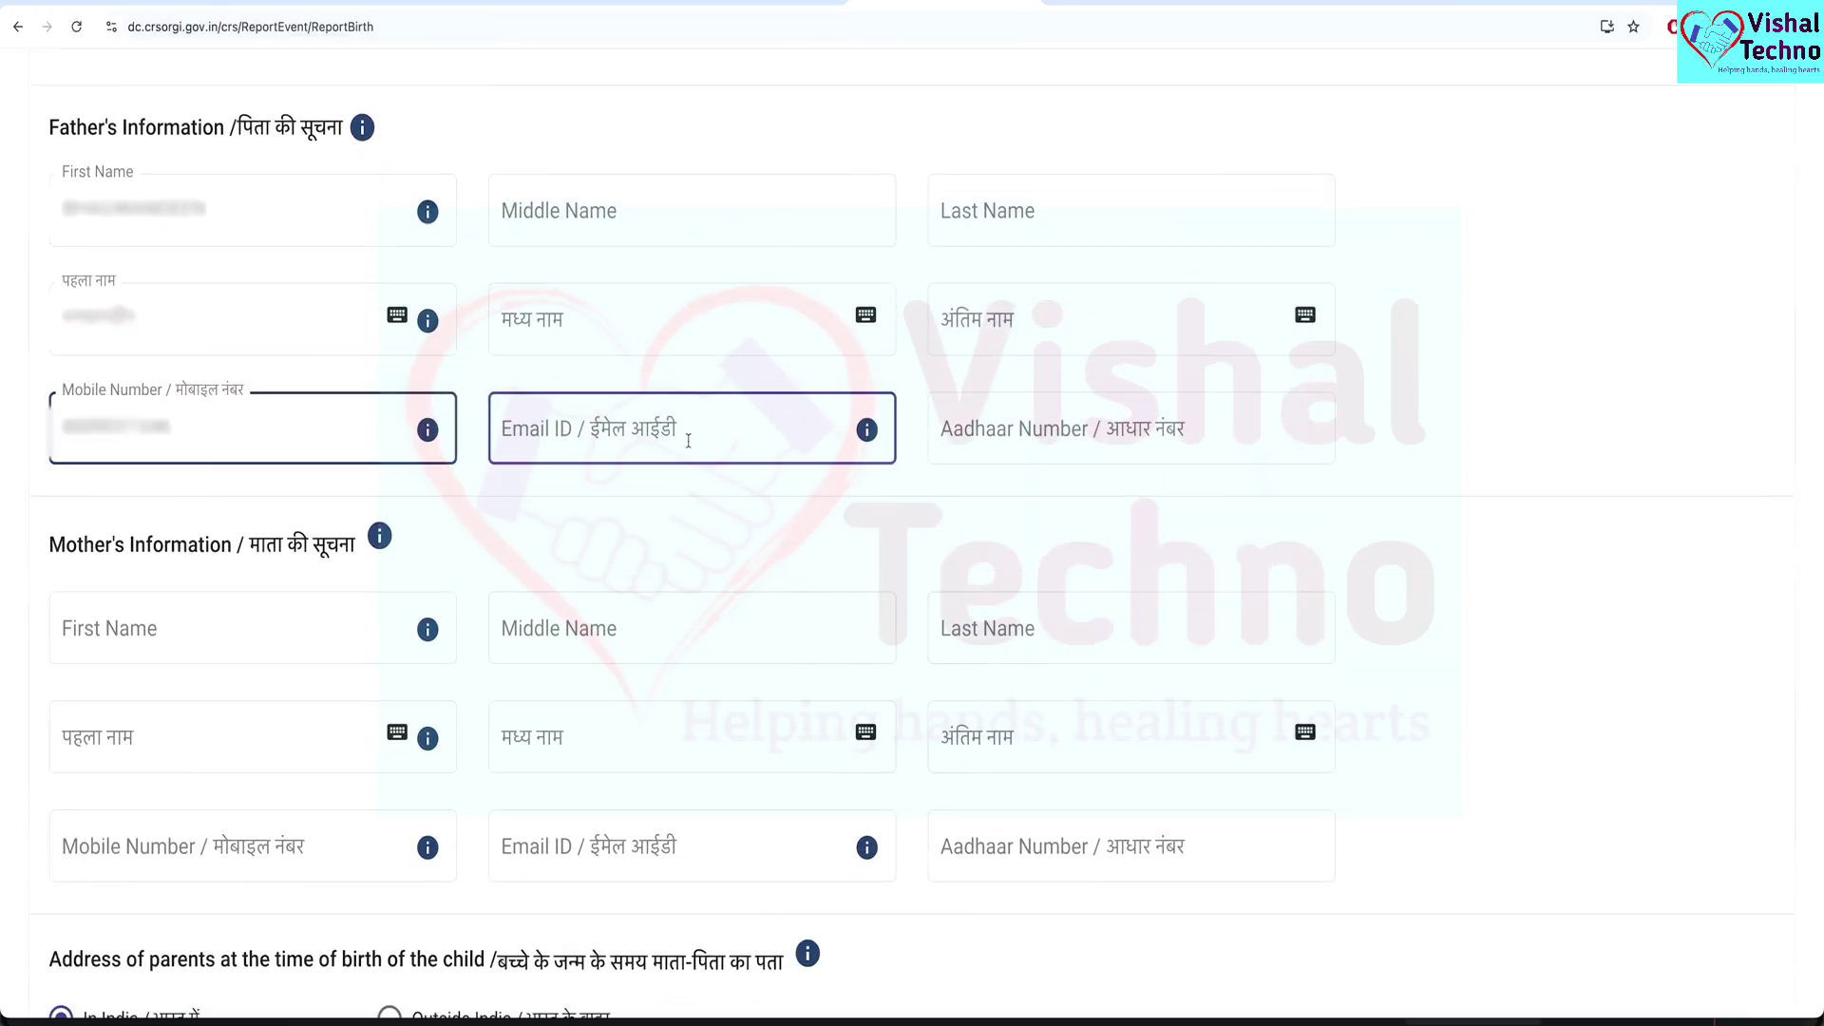
{"action": "left_click", "coordinate": [688, 441]}
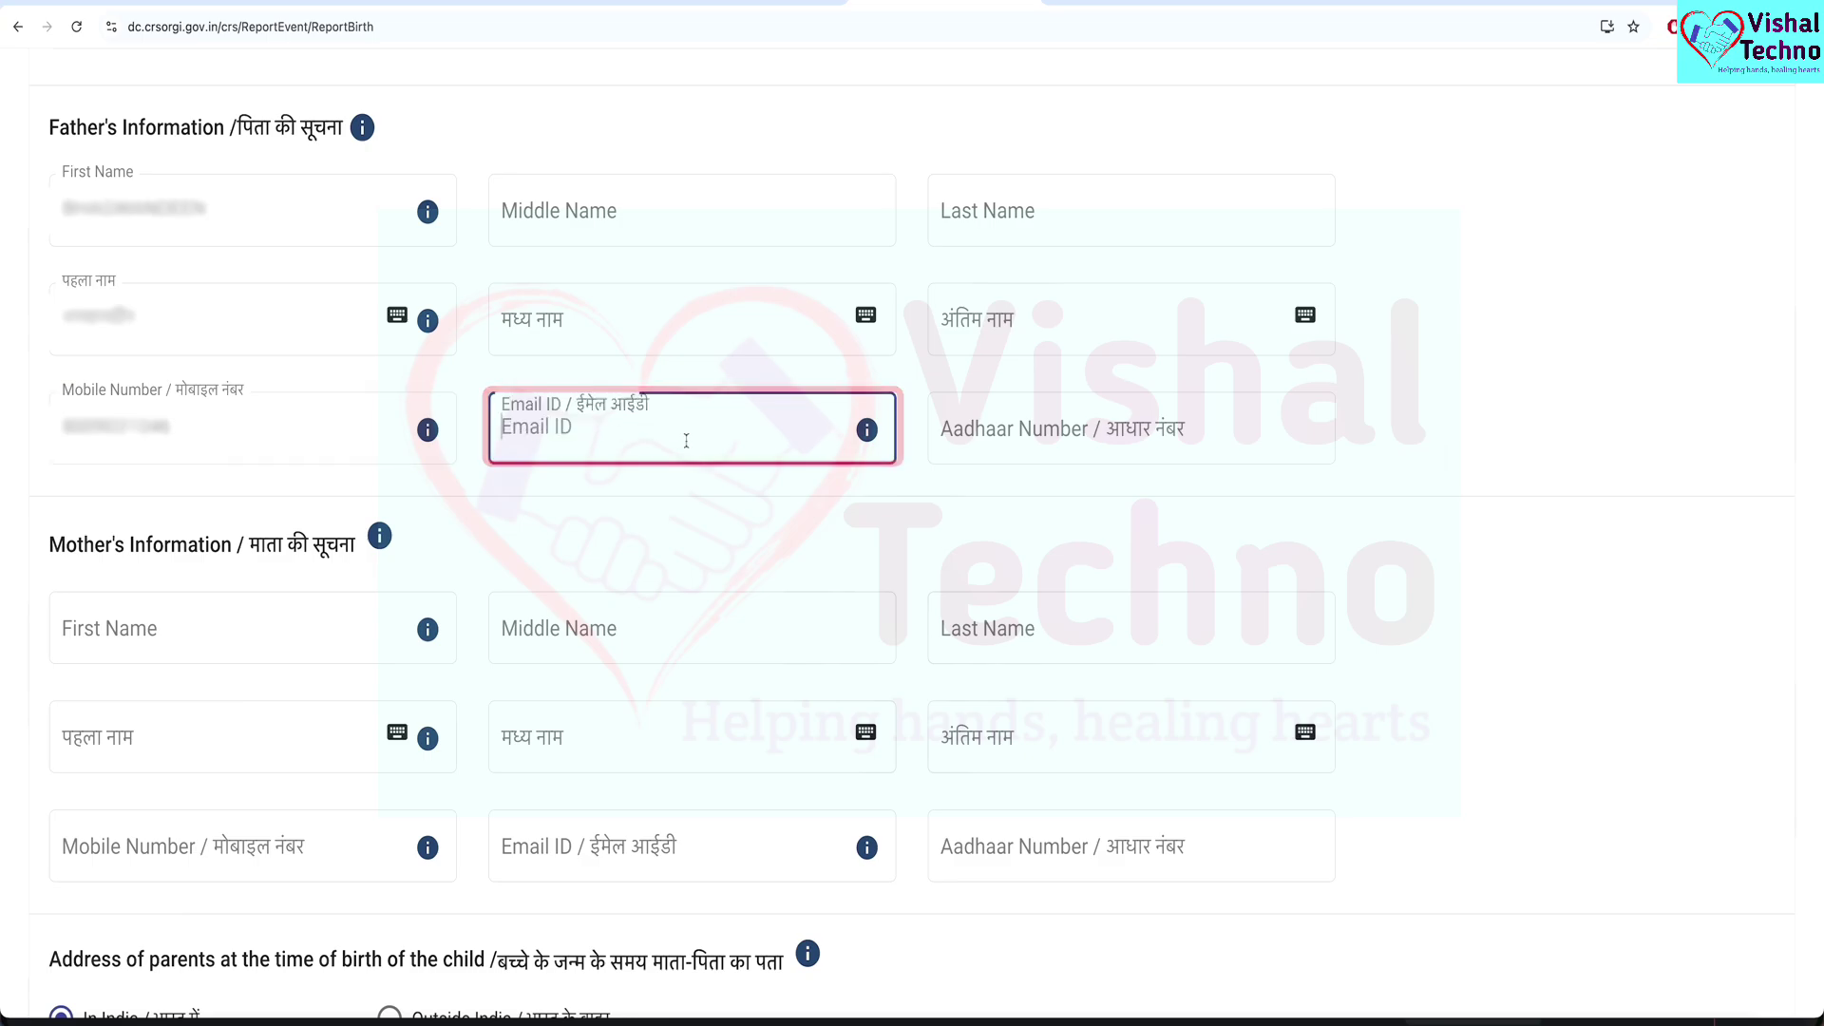
{"action": "left_click", "coordinate": [1089, 442]}
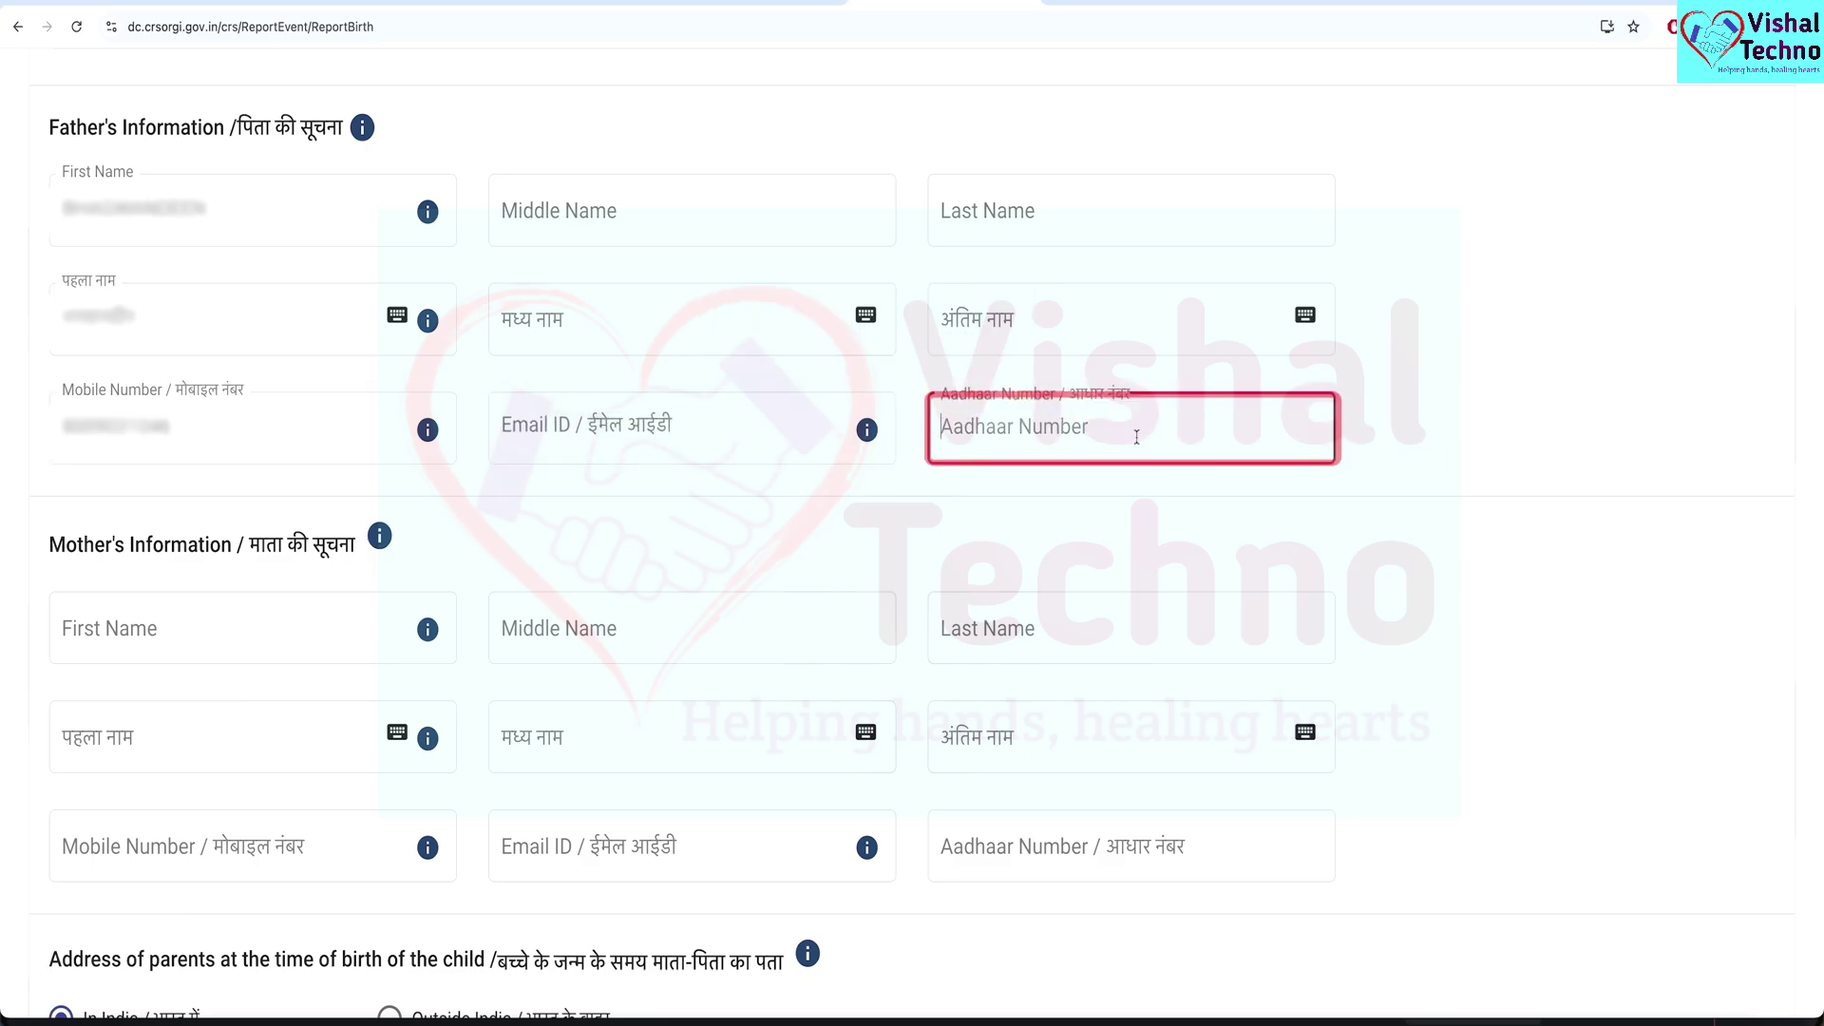
{"action": "key", "text": "ctrl+v"}
{"action": "scroll", "coordinate": [684, 494], "scroll_direction": "down", "scroll_amount": 2}
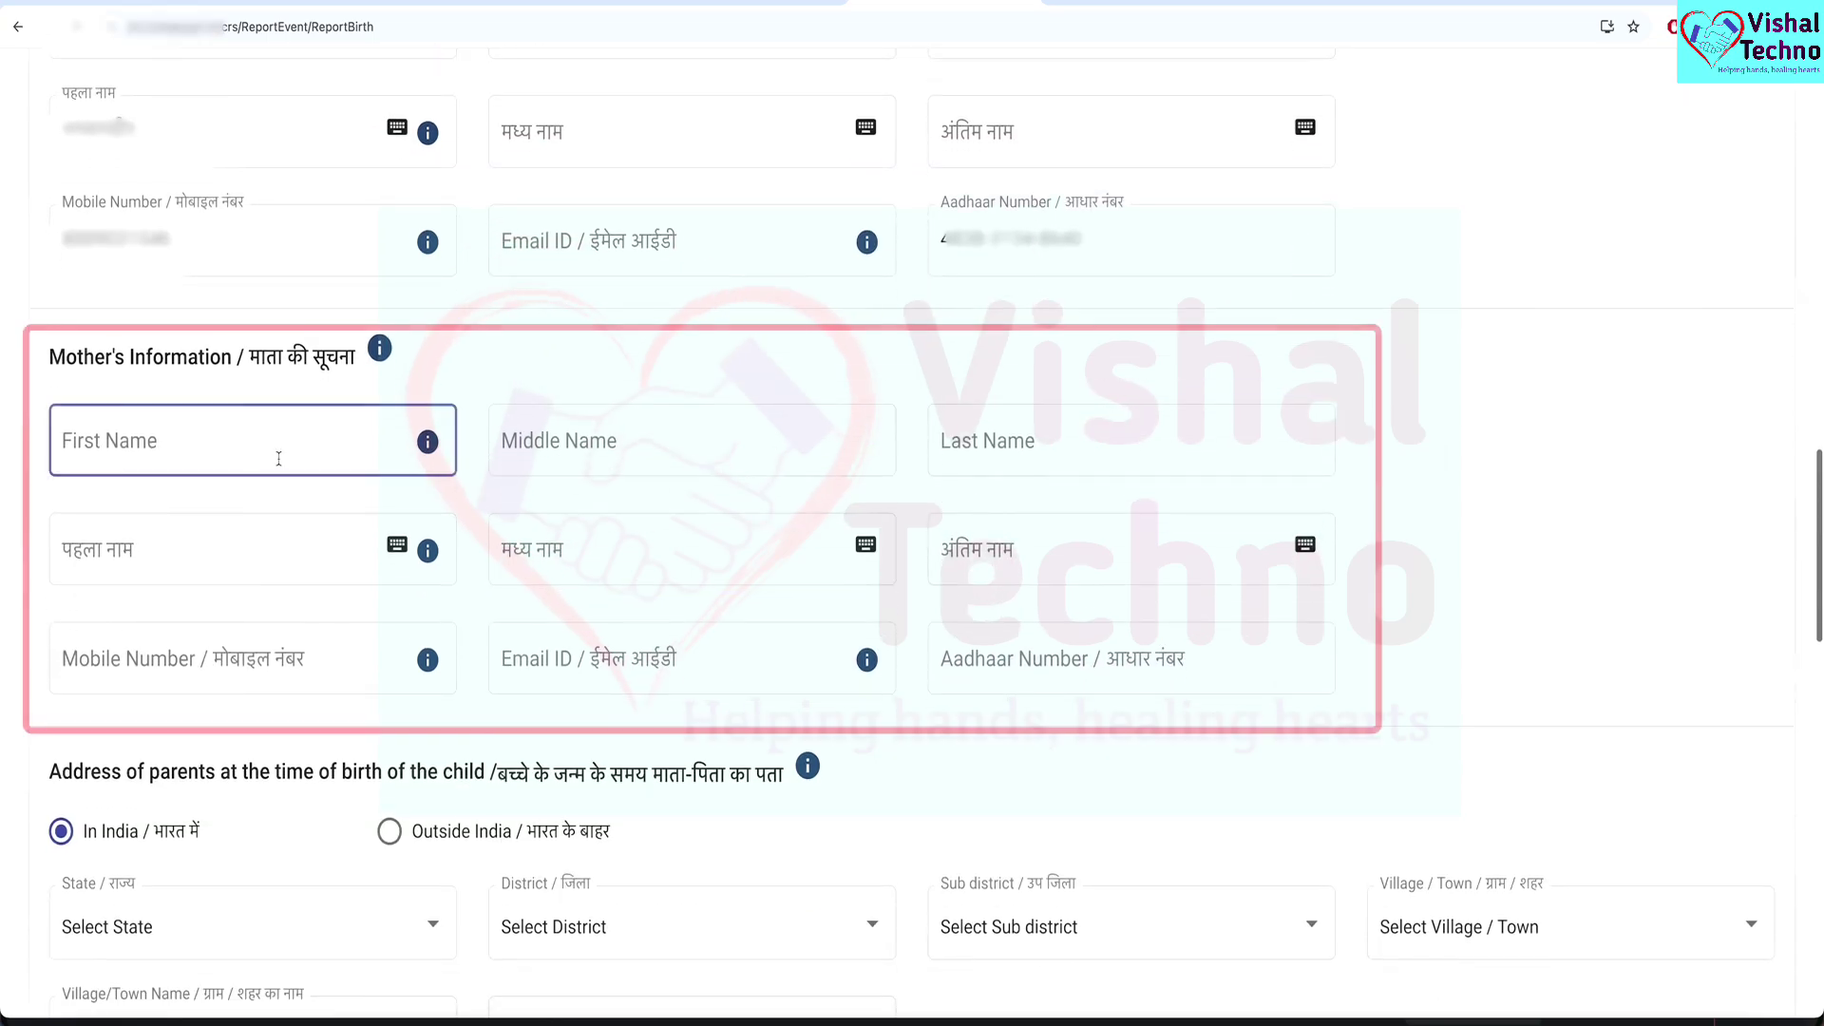
Enter the mother's first name and its Hindi version, then scroll to the parents' address section
{"action": "left_click", "coordinate": [233, 448]}
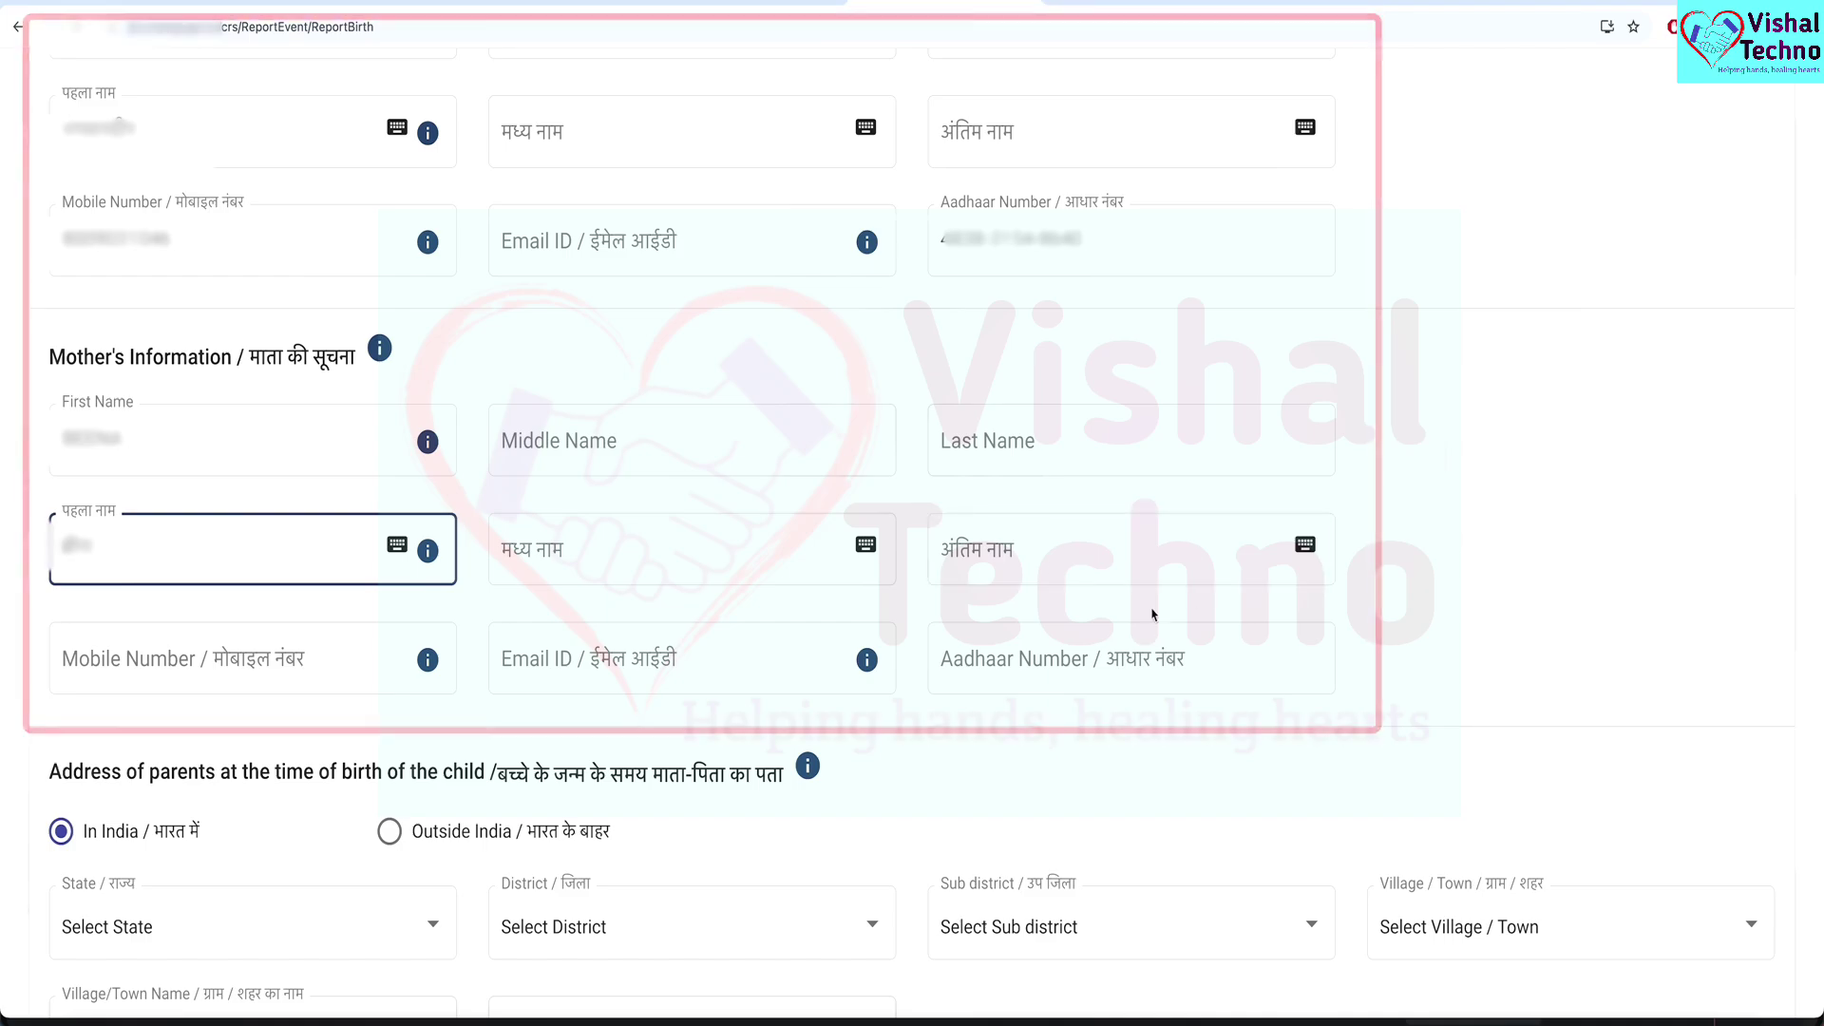
{"action": "scroll", "coordinate": [706, 601], "scroll_direction": "down", "scroll_amount": 3}
{"action": "scroll", "coordinate": [706, 602], "scroll_direction": "down", "scroll_amount": 4}
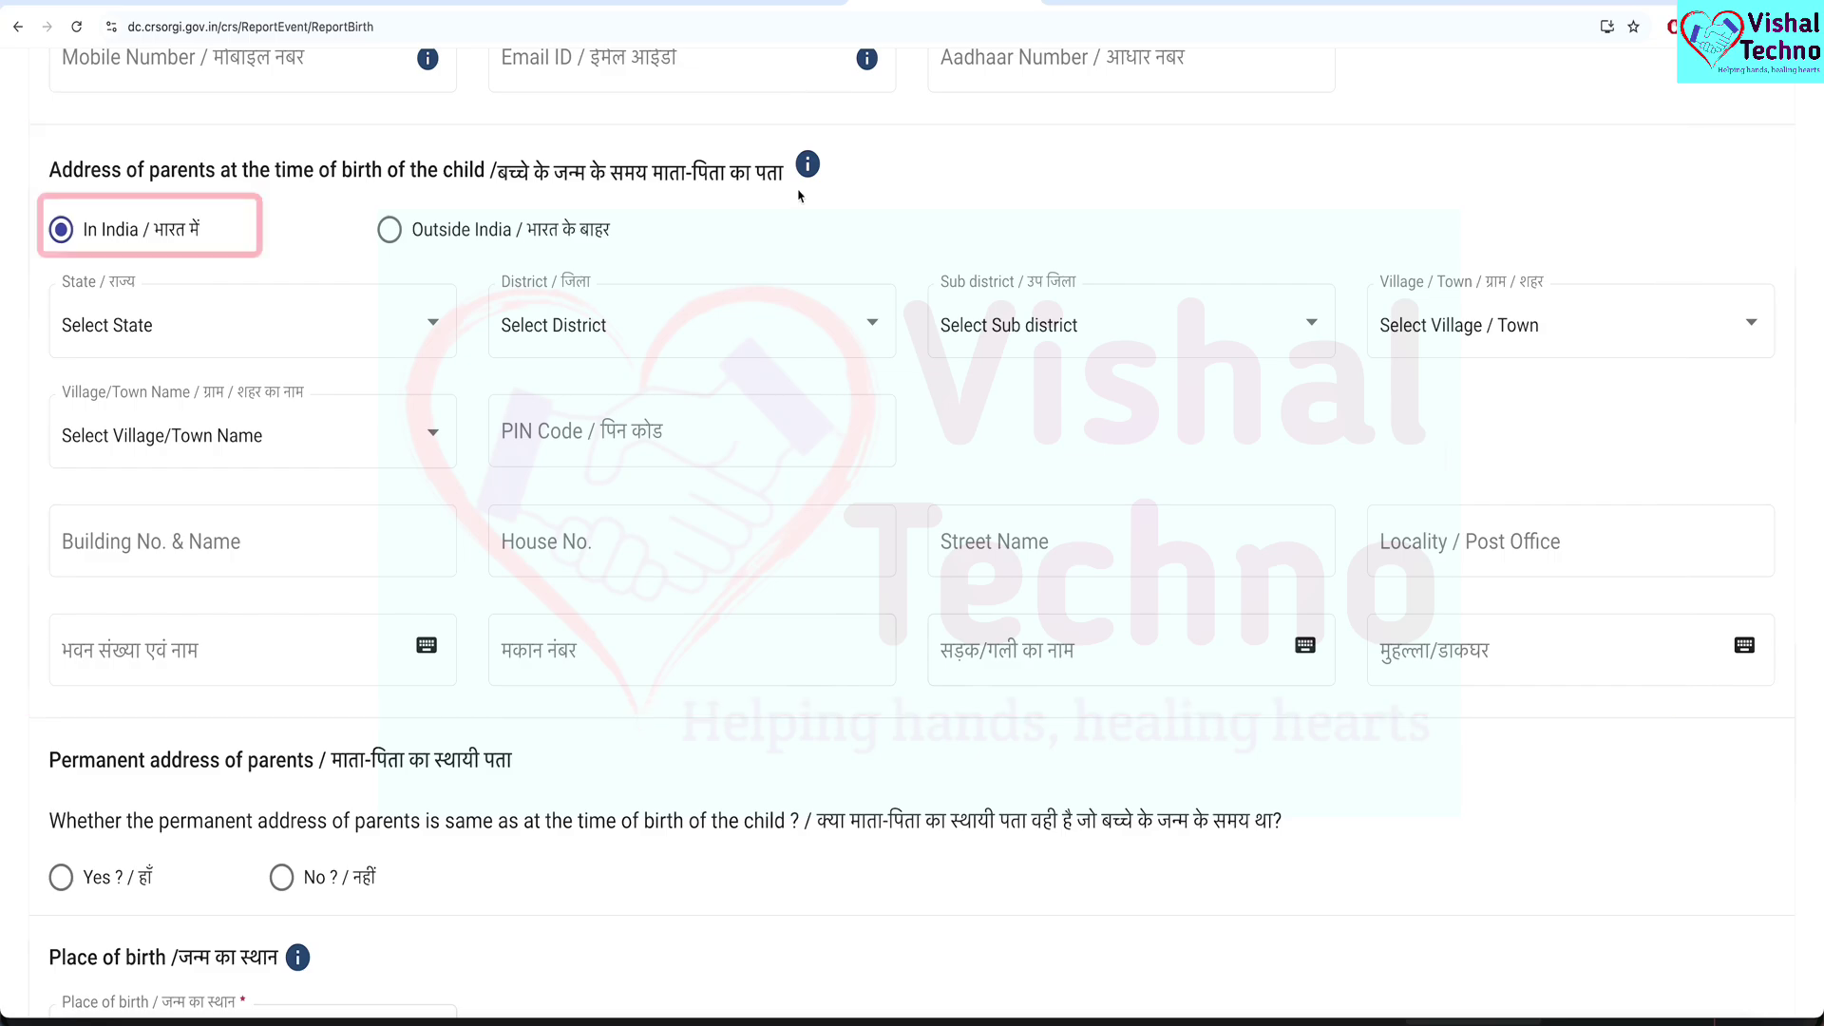
Fill the parents' birth-time address: Uttar Pradesh, district, sub district, village, PIN code and building/street details
{"action": "left_click", "coordinate": [238, 325]}
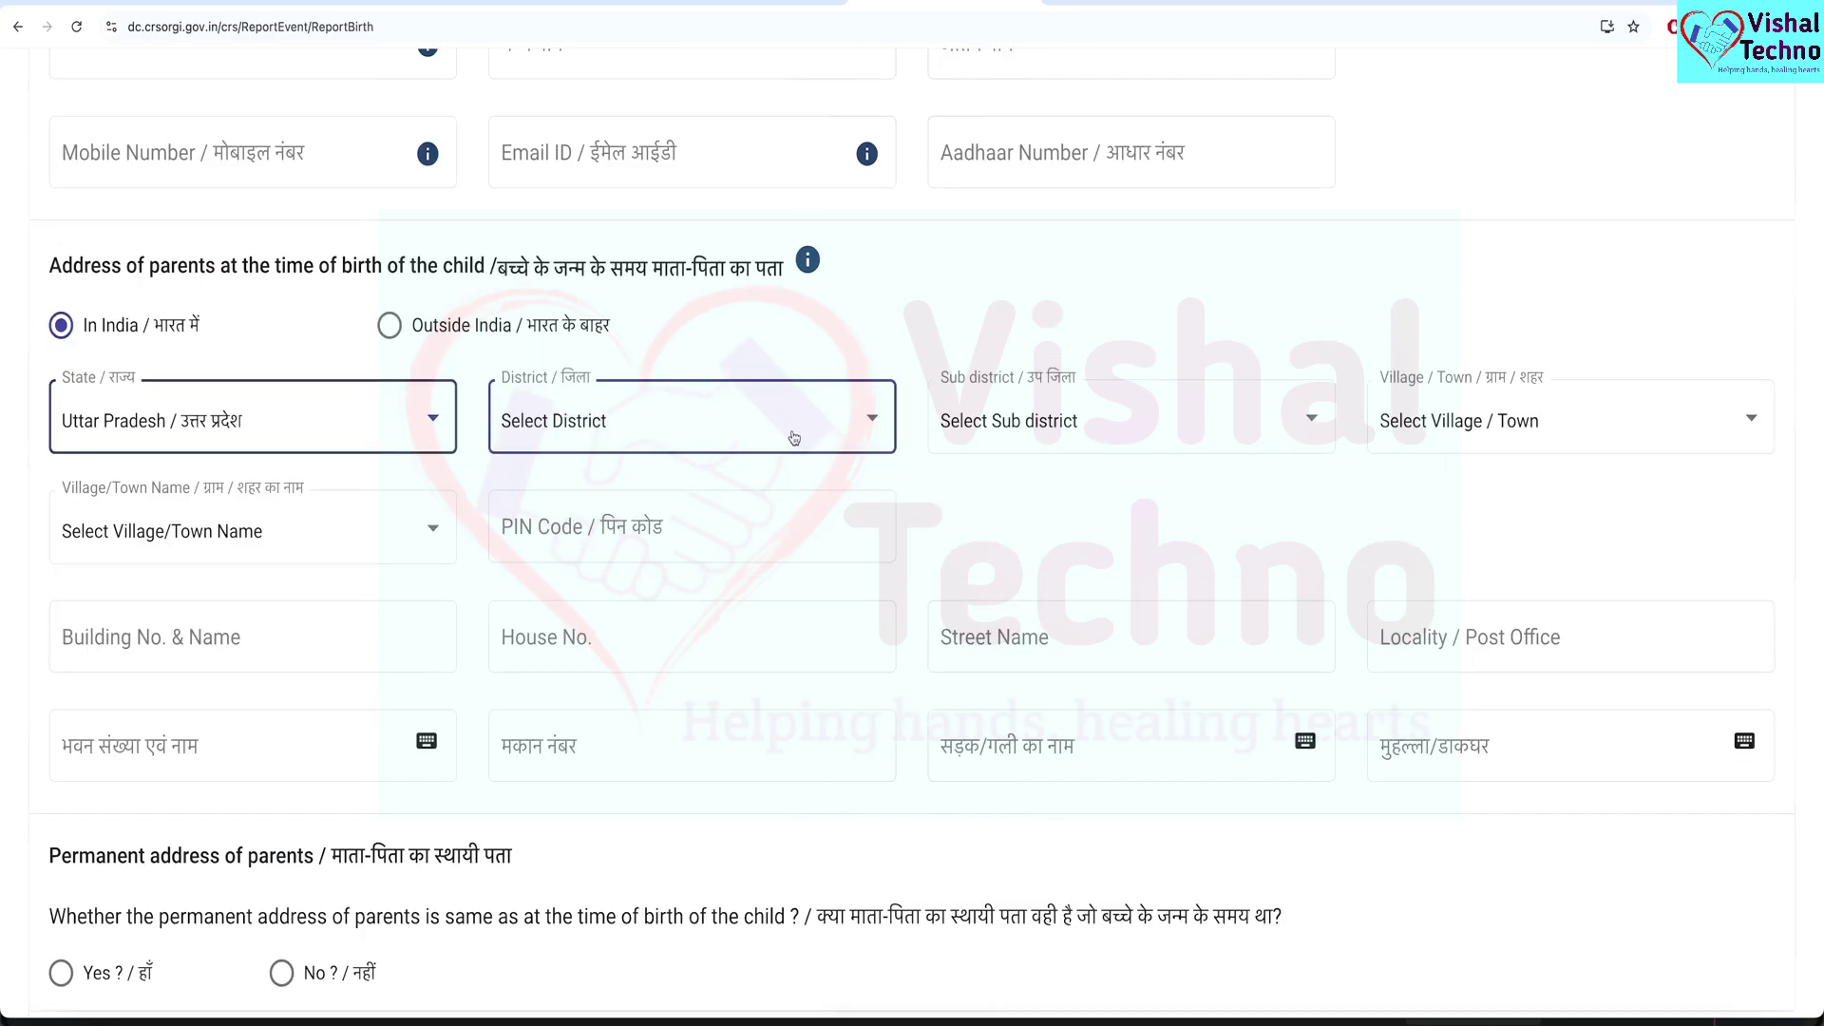
{"action": "left_click", "coordinate": [795, 438]}
{"action": "left_click", "coordinate": [612, 485]}
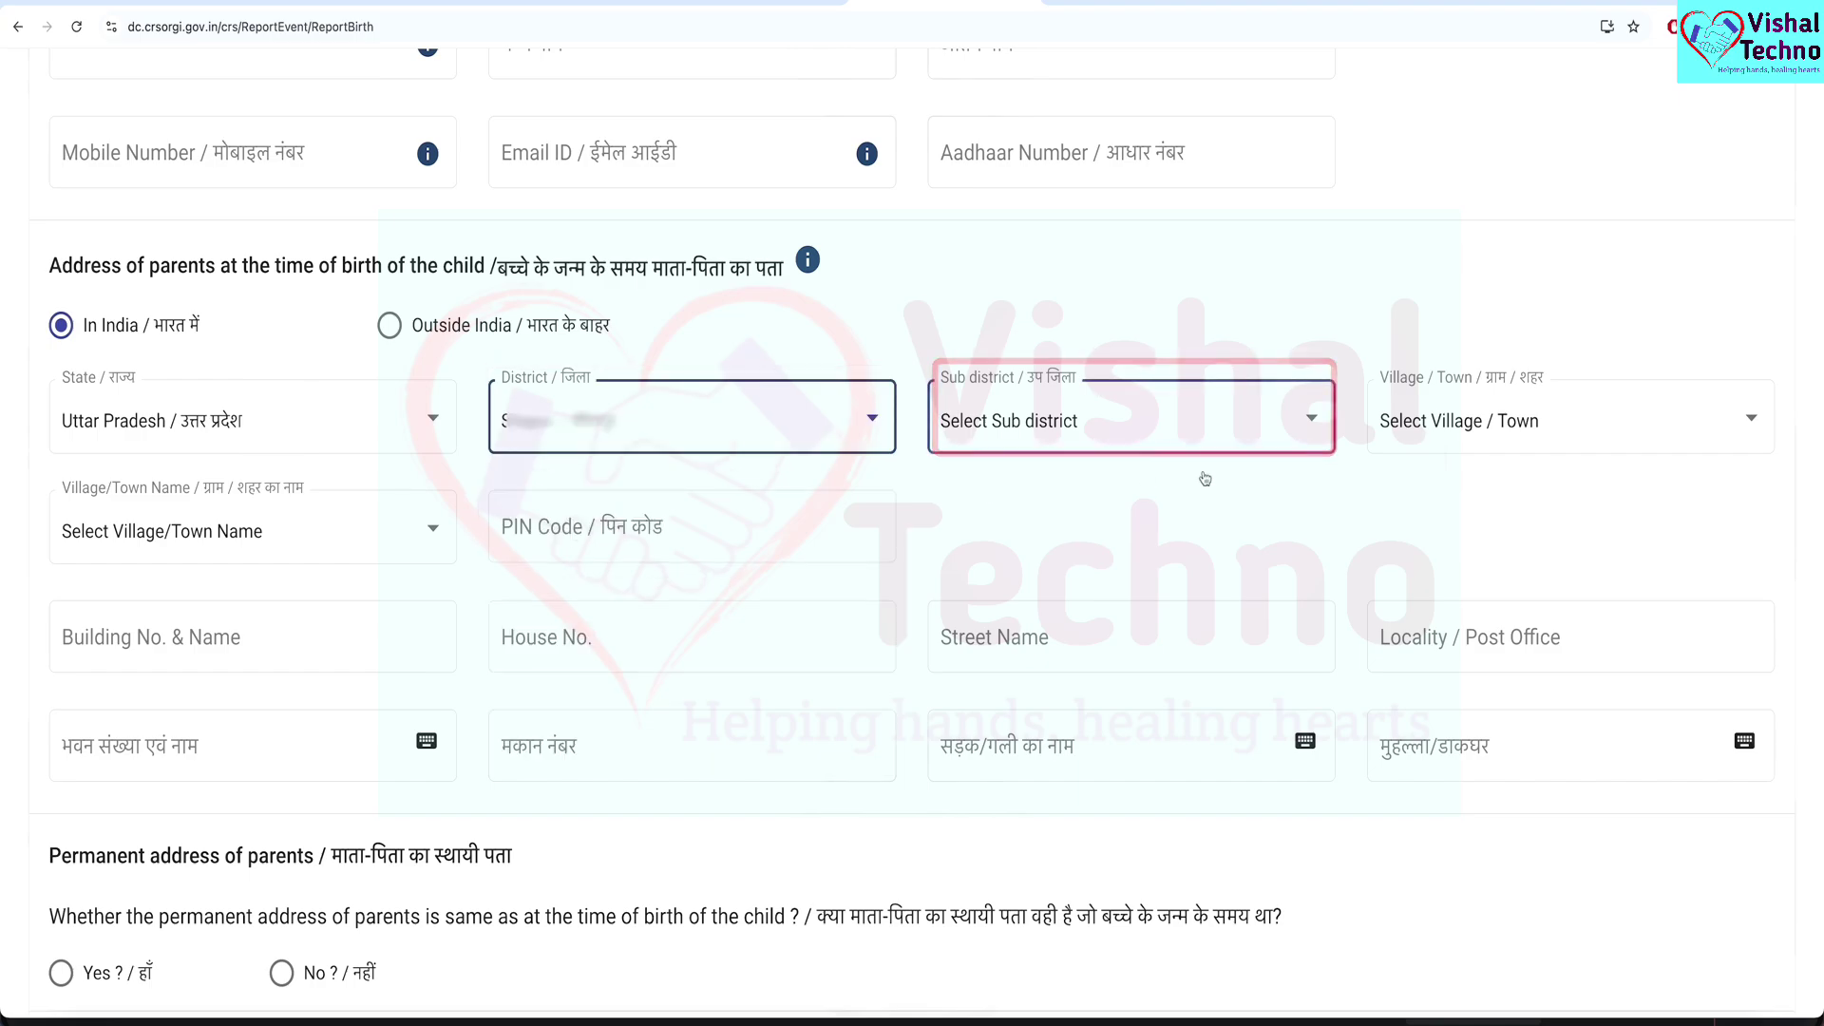
{"action": "left_click", "coordinate": [1229, 437]}
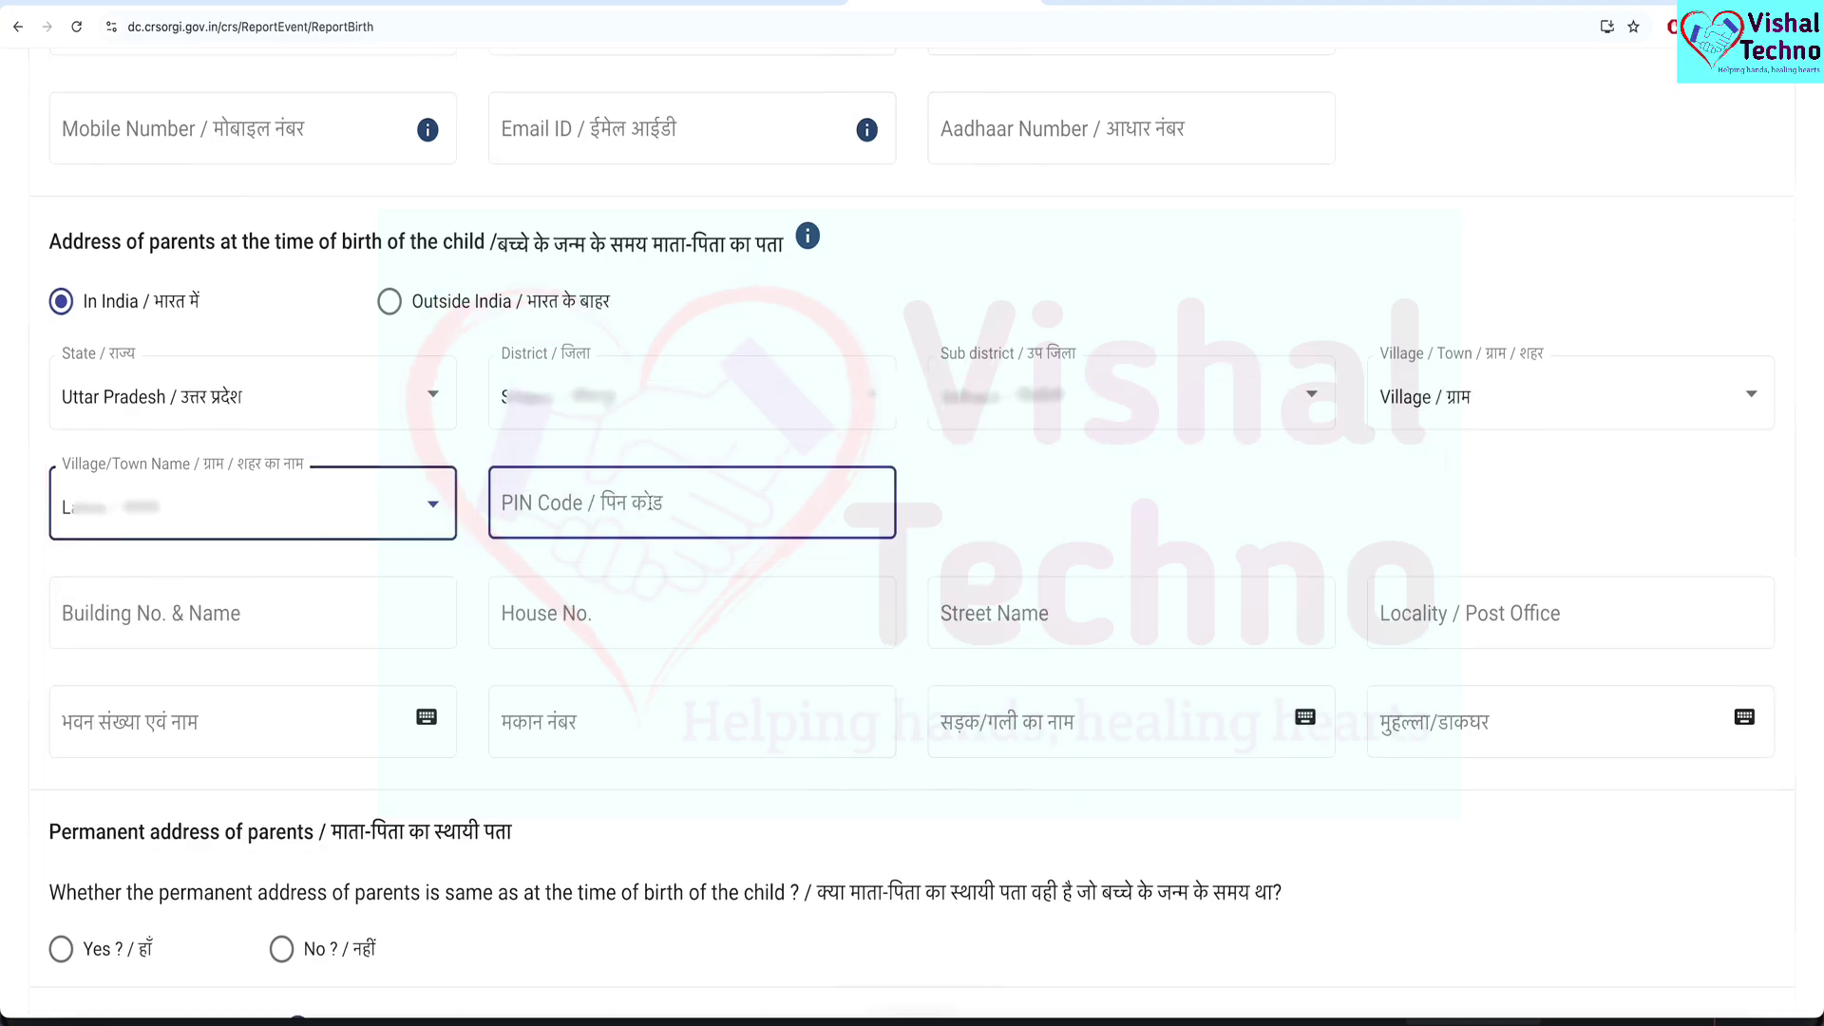
{"action": "left_click", "coordinate": [646, 499]}
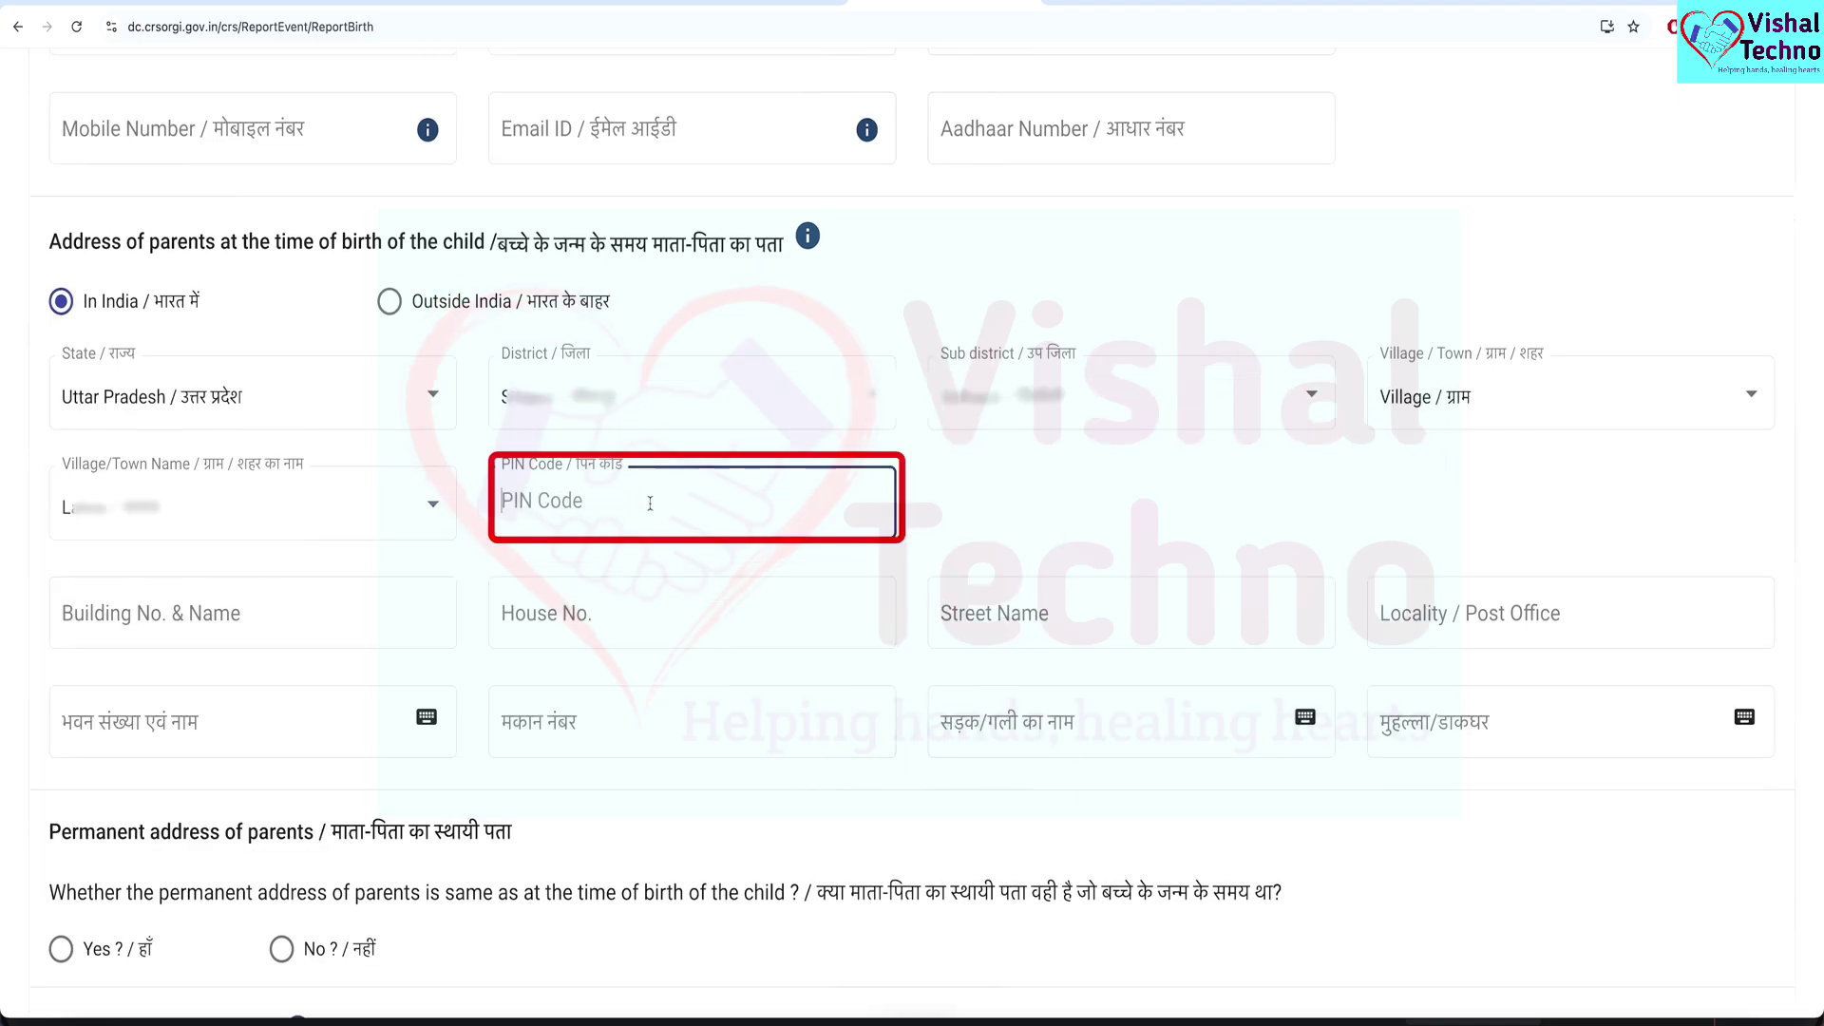
{"action": "type", "text": "??????"}
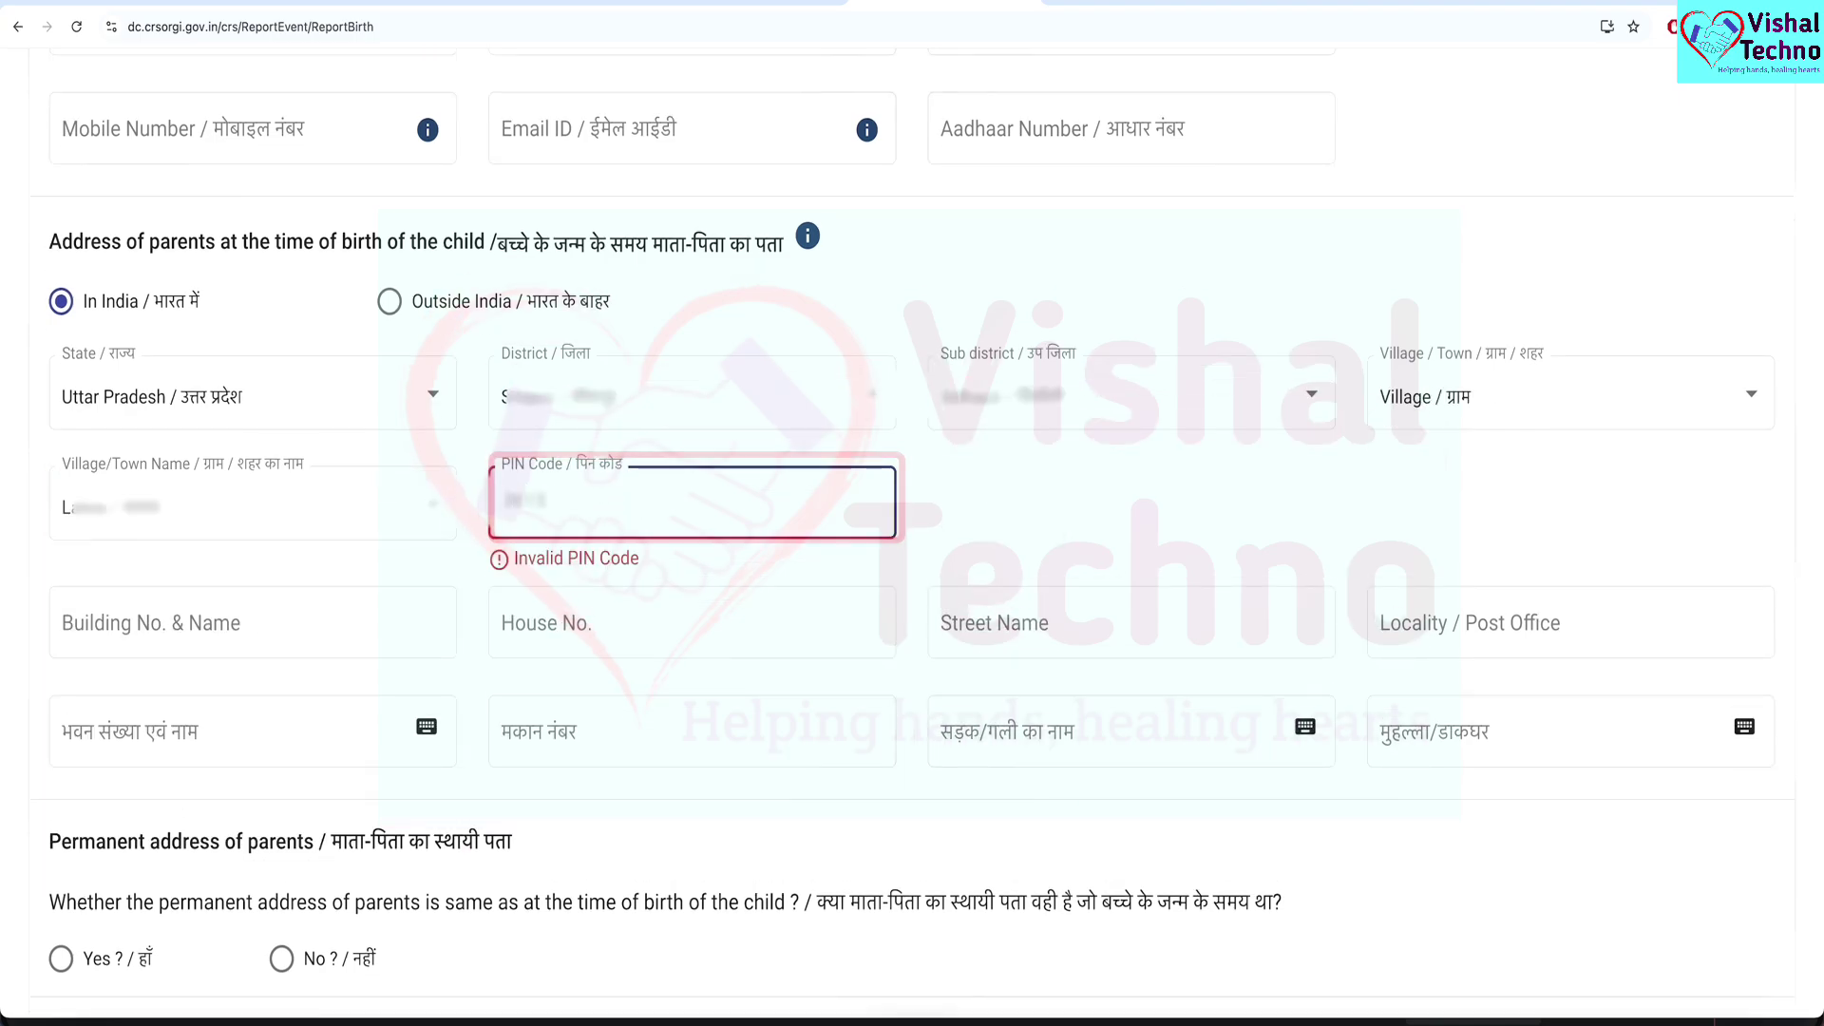
{"action": "left_click", "coordinate": [694, 562]}
{"action": "left_click", "coordinate": [346, 613]}
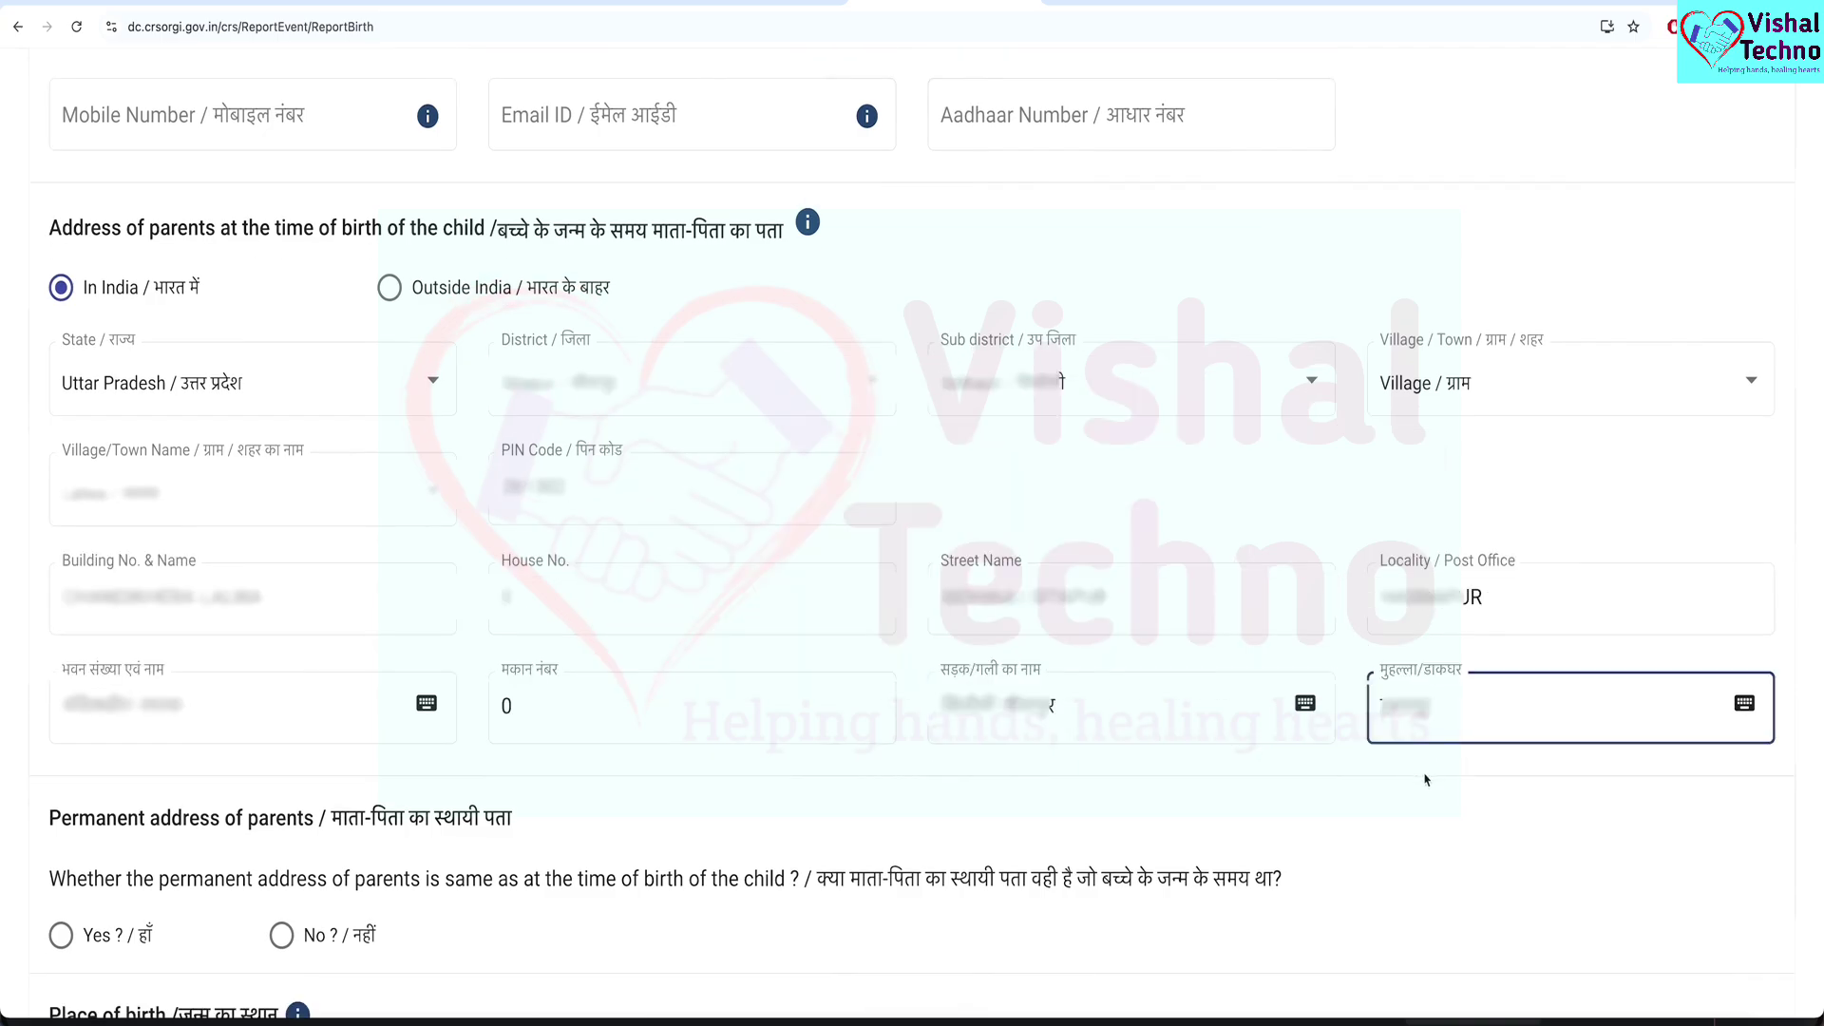
{"action": "scroll", "coordinate": [1425, 780], "scroll_direction": "down", "scroll_amount": 2}
{"action": "scroll", "coordinate": [288, 646], "scroll_direction": "down", "scroll_amount": 2}
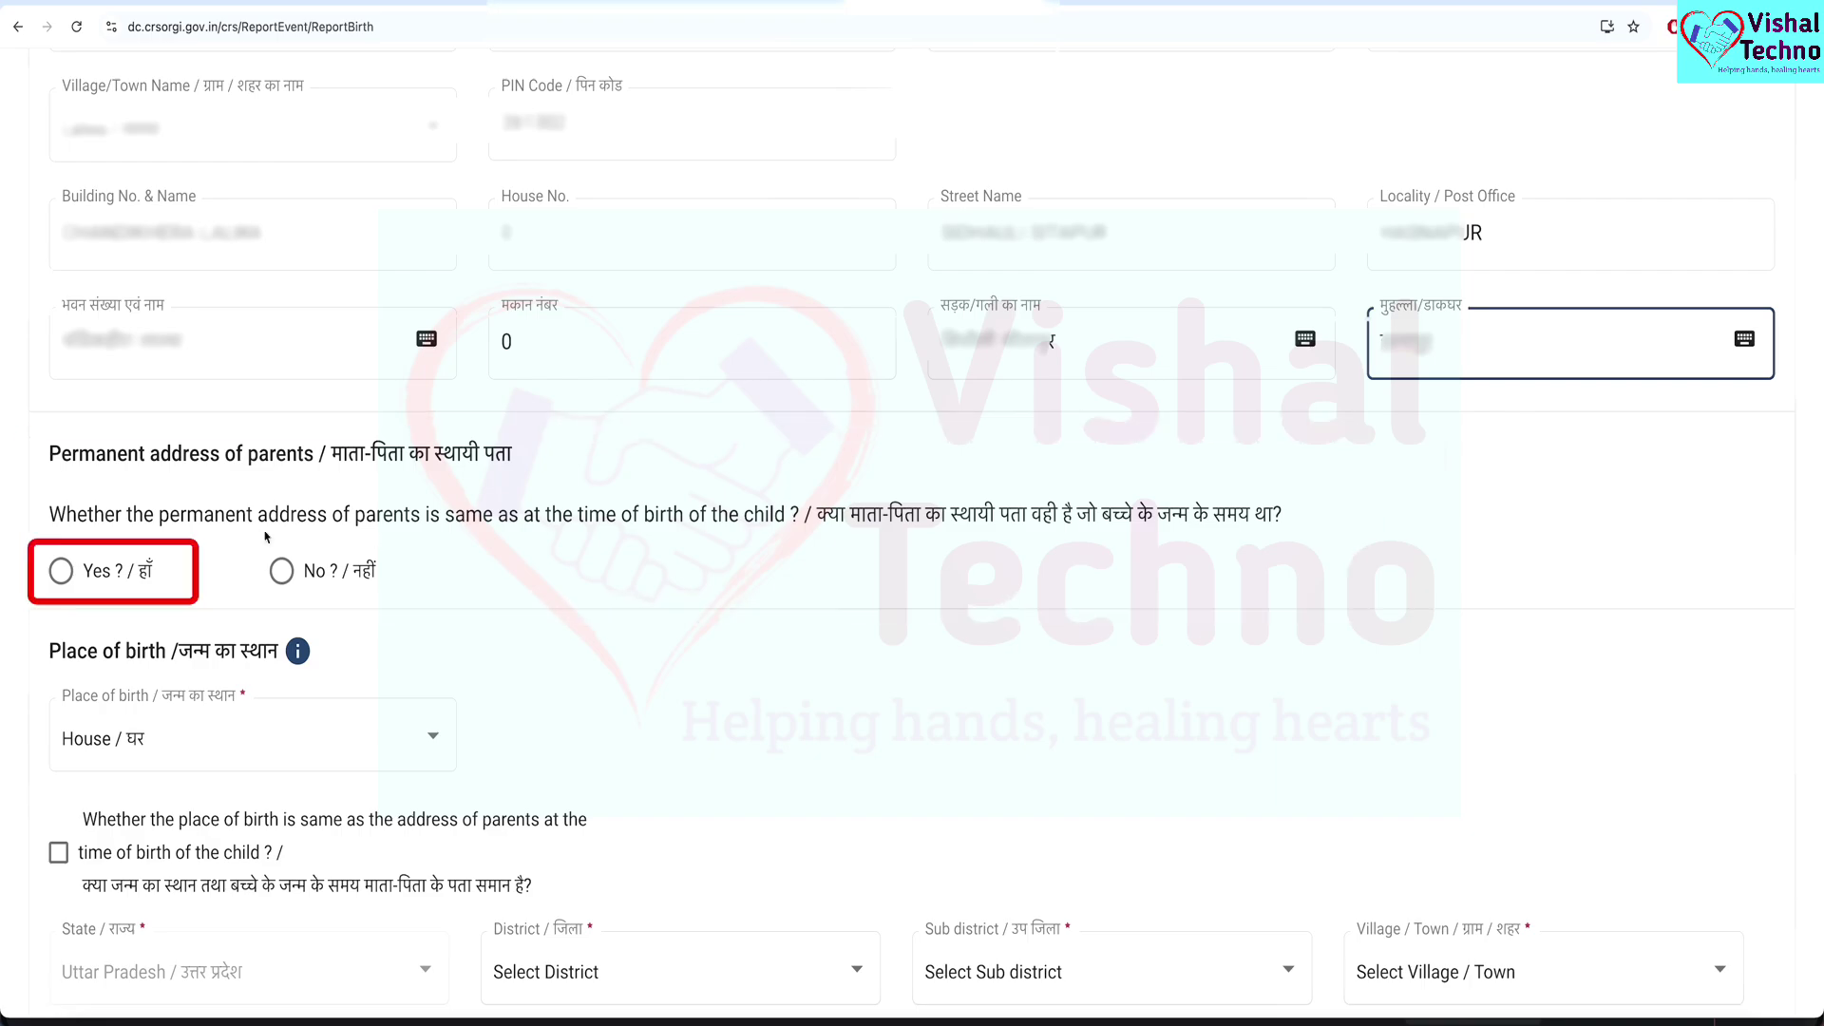
Mark the permanent address as the same as at birth and set place of birth to House
{"action": "left_click", "coordinate": [59, 573]}
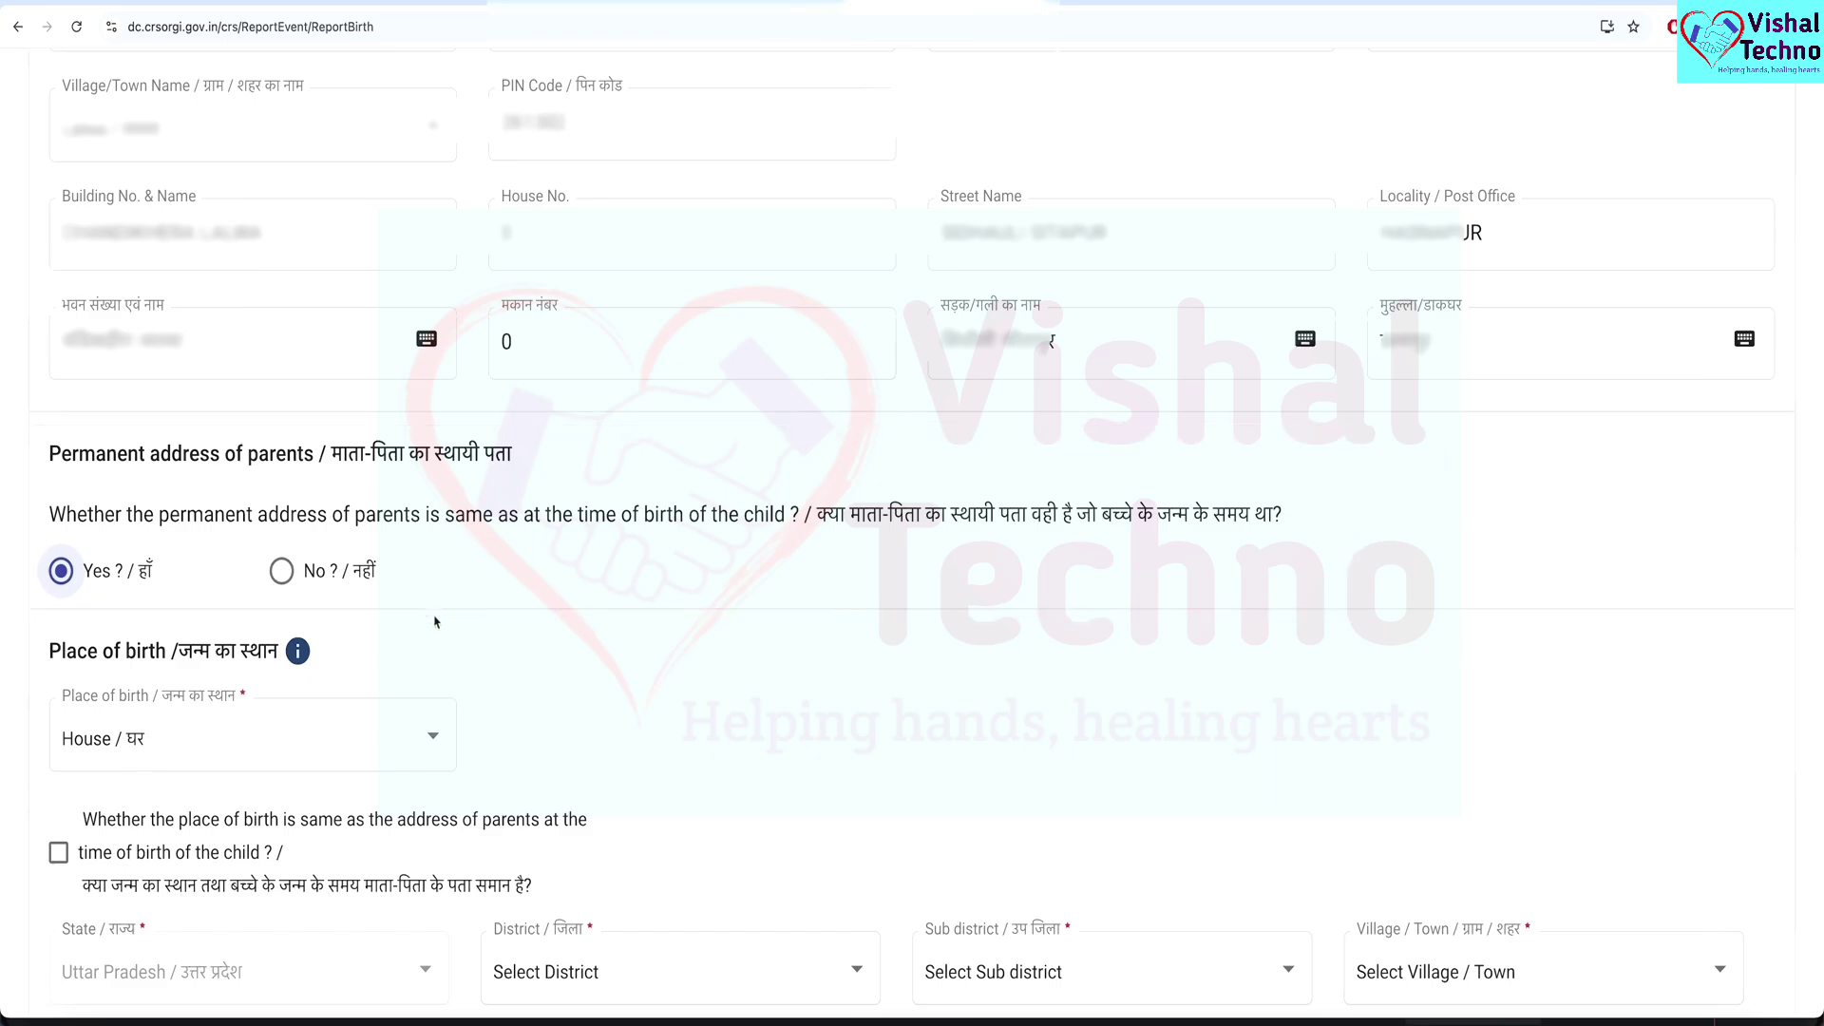
{"action": "scroll", "coordinate": [436, 622], "scroll_direction": "down", "scroll_amount": 3}
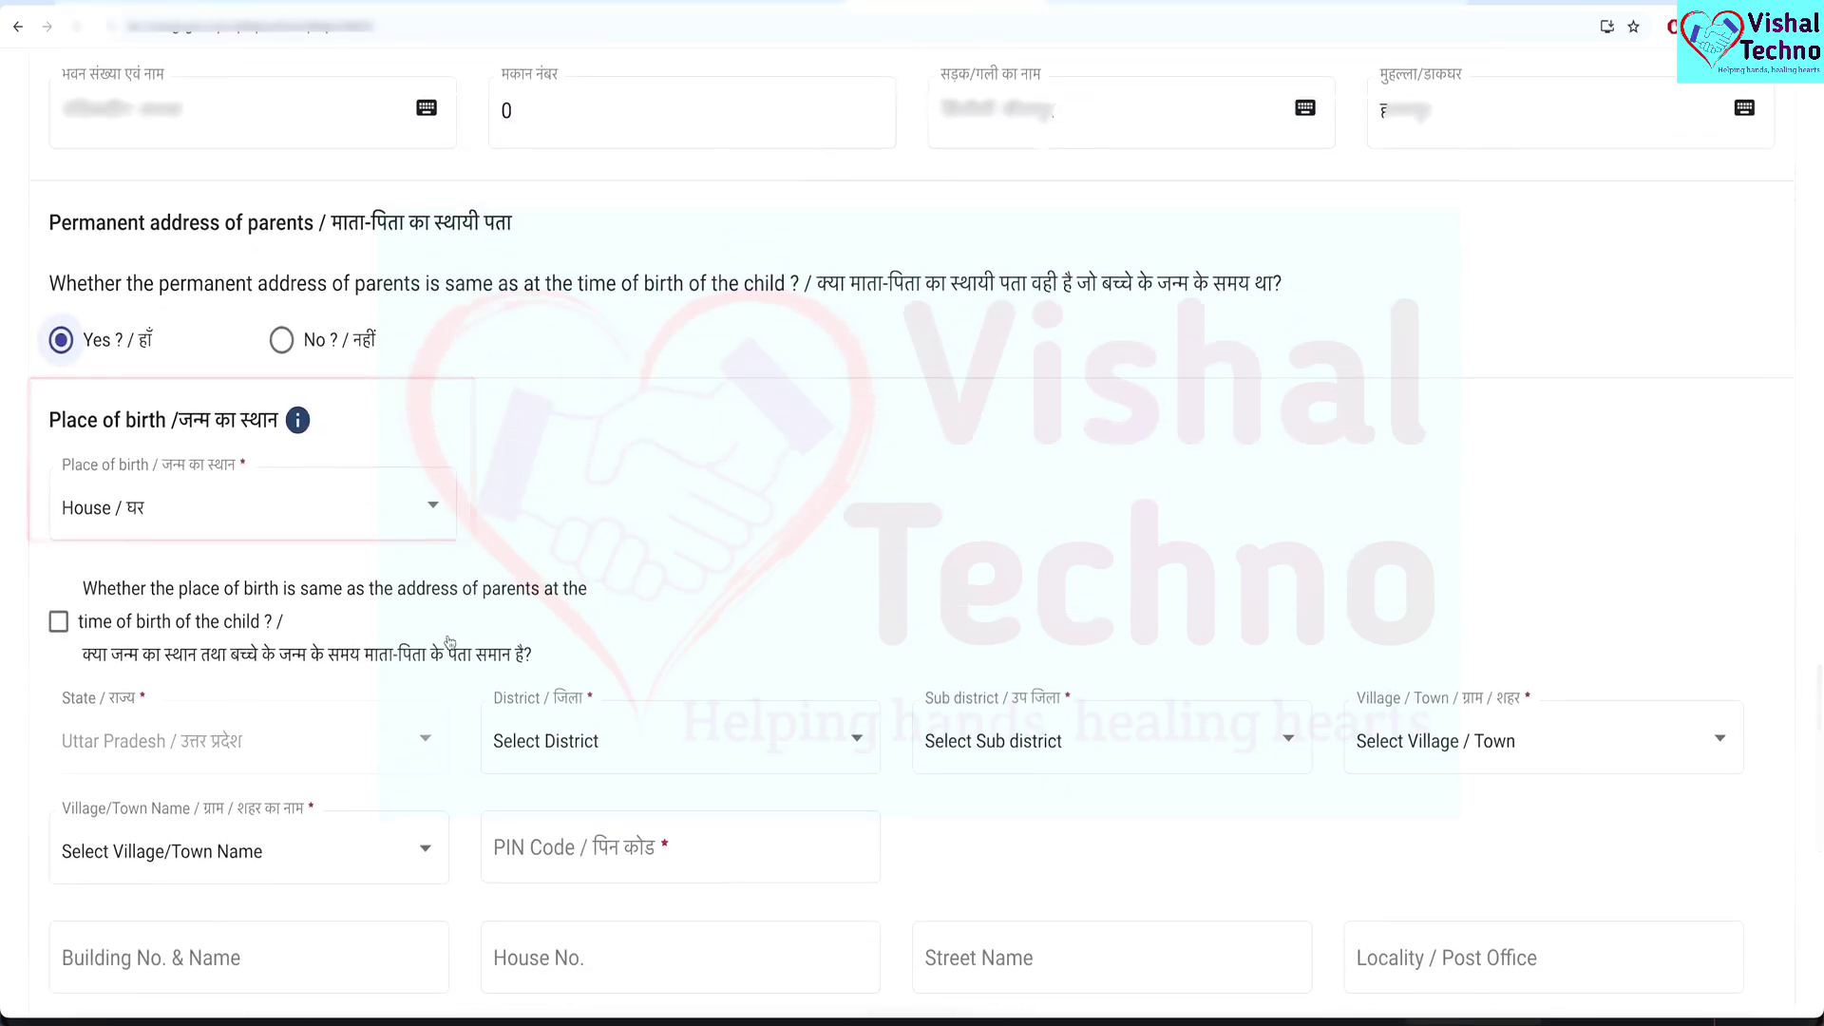
{"action": "left_click", "coordinate": [324, 509]}
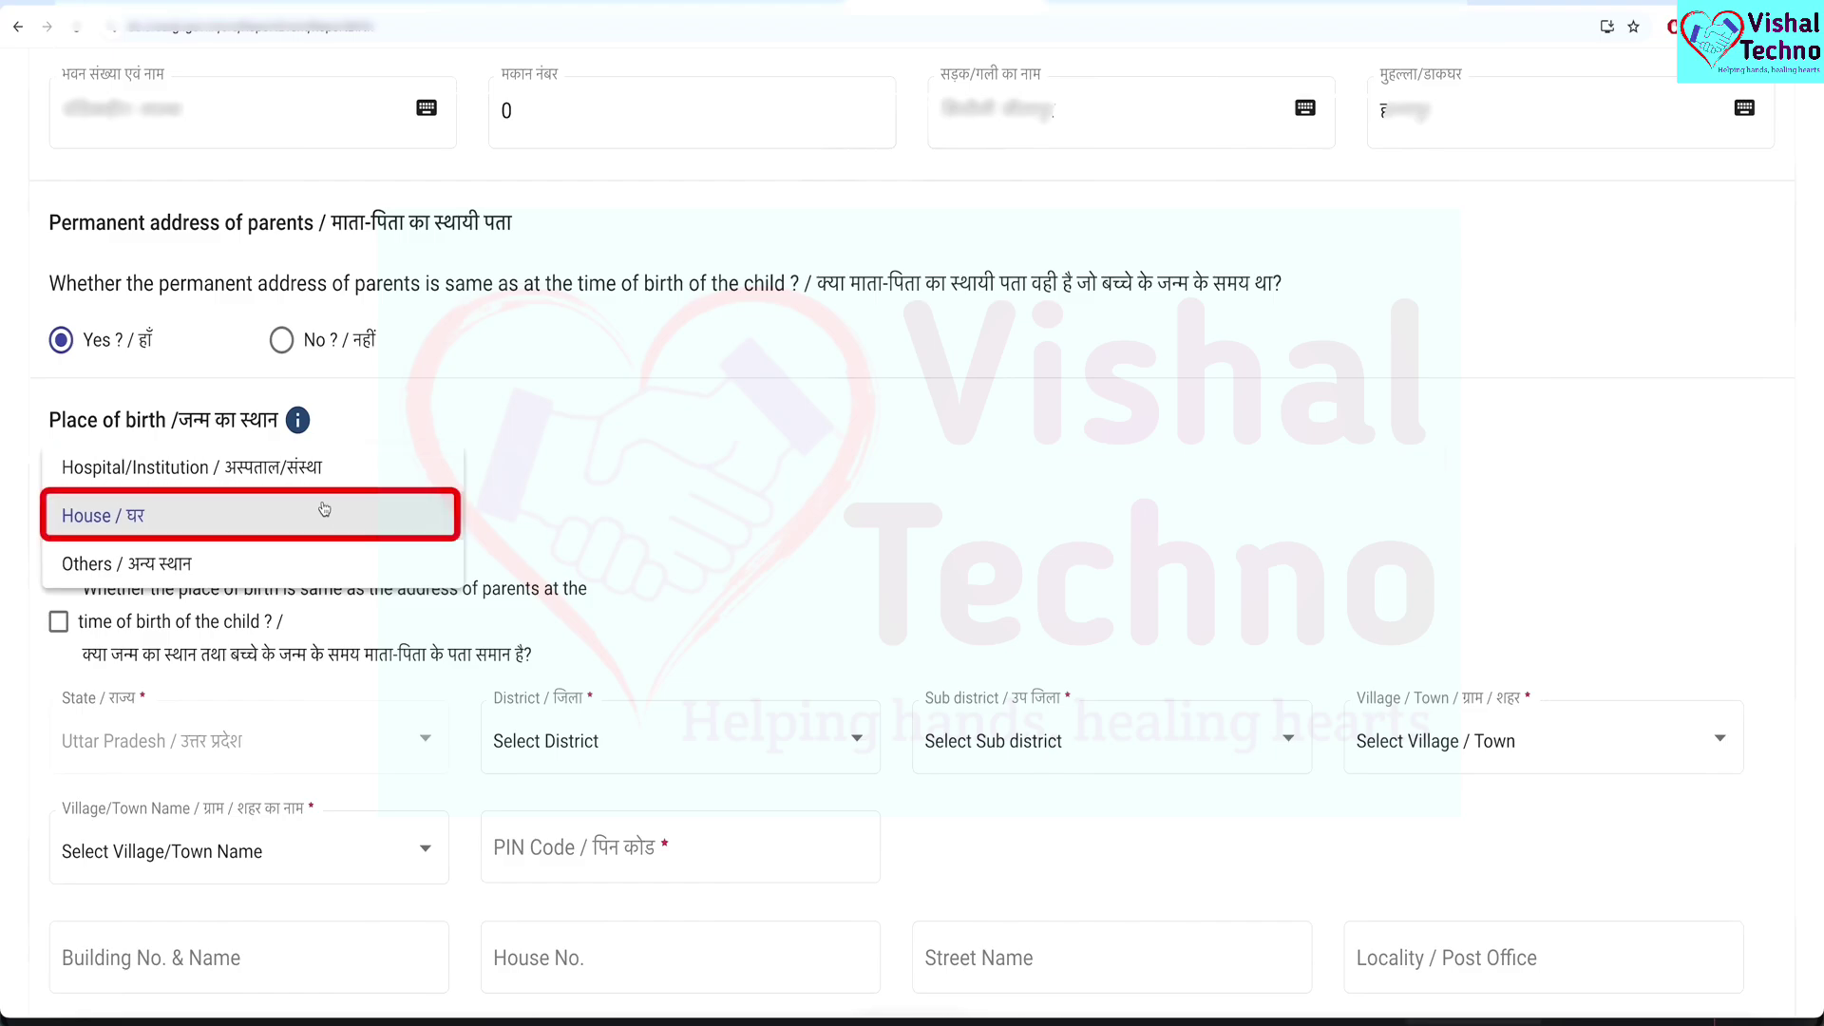
{"action": "left_click", "coordinate": [324, 509]}
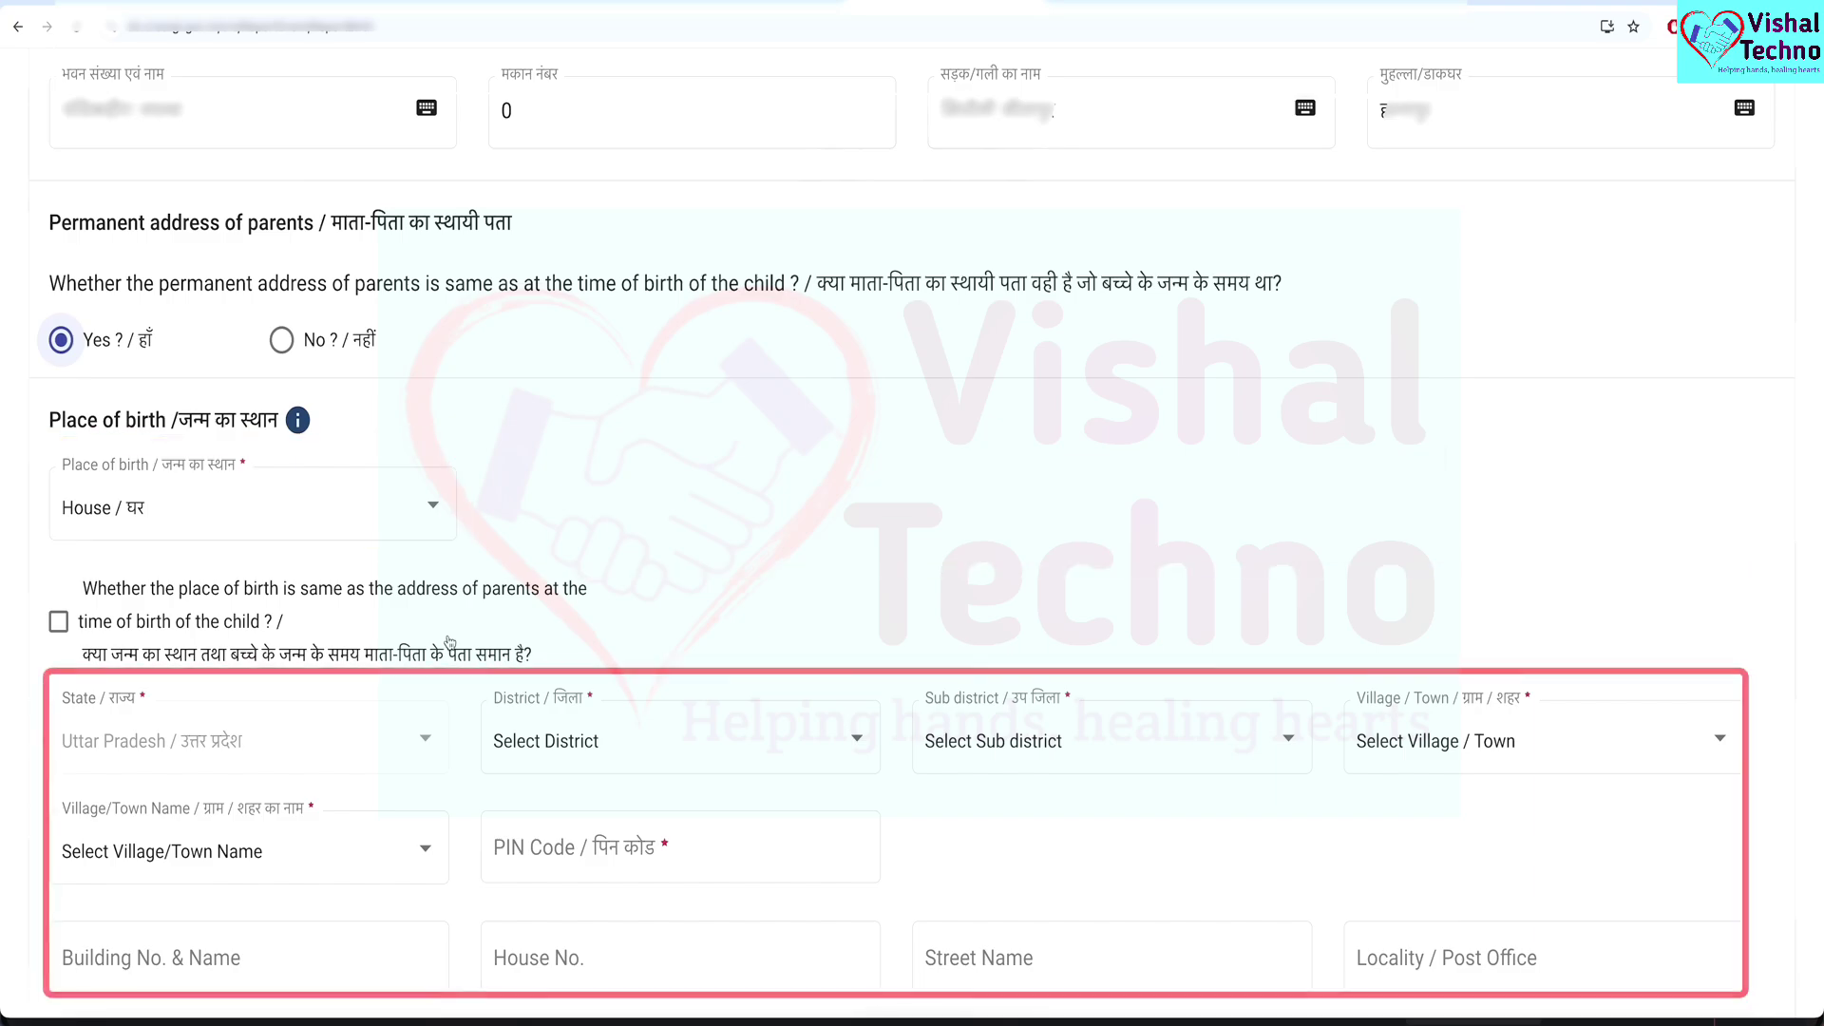
Change the place of birth to Hospital/Institution
{"action": "left_click", "coordinate": [324, 510]}
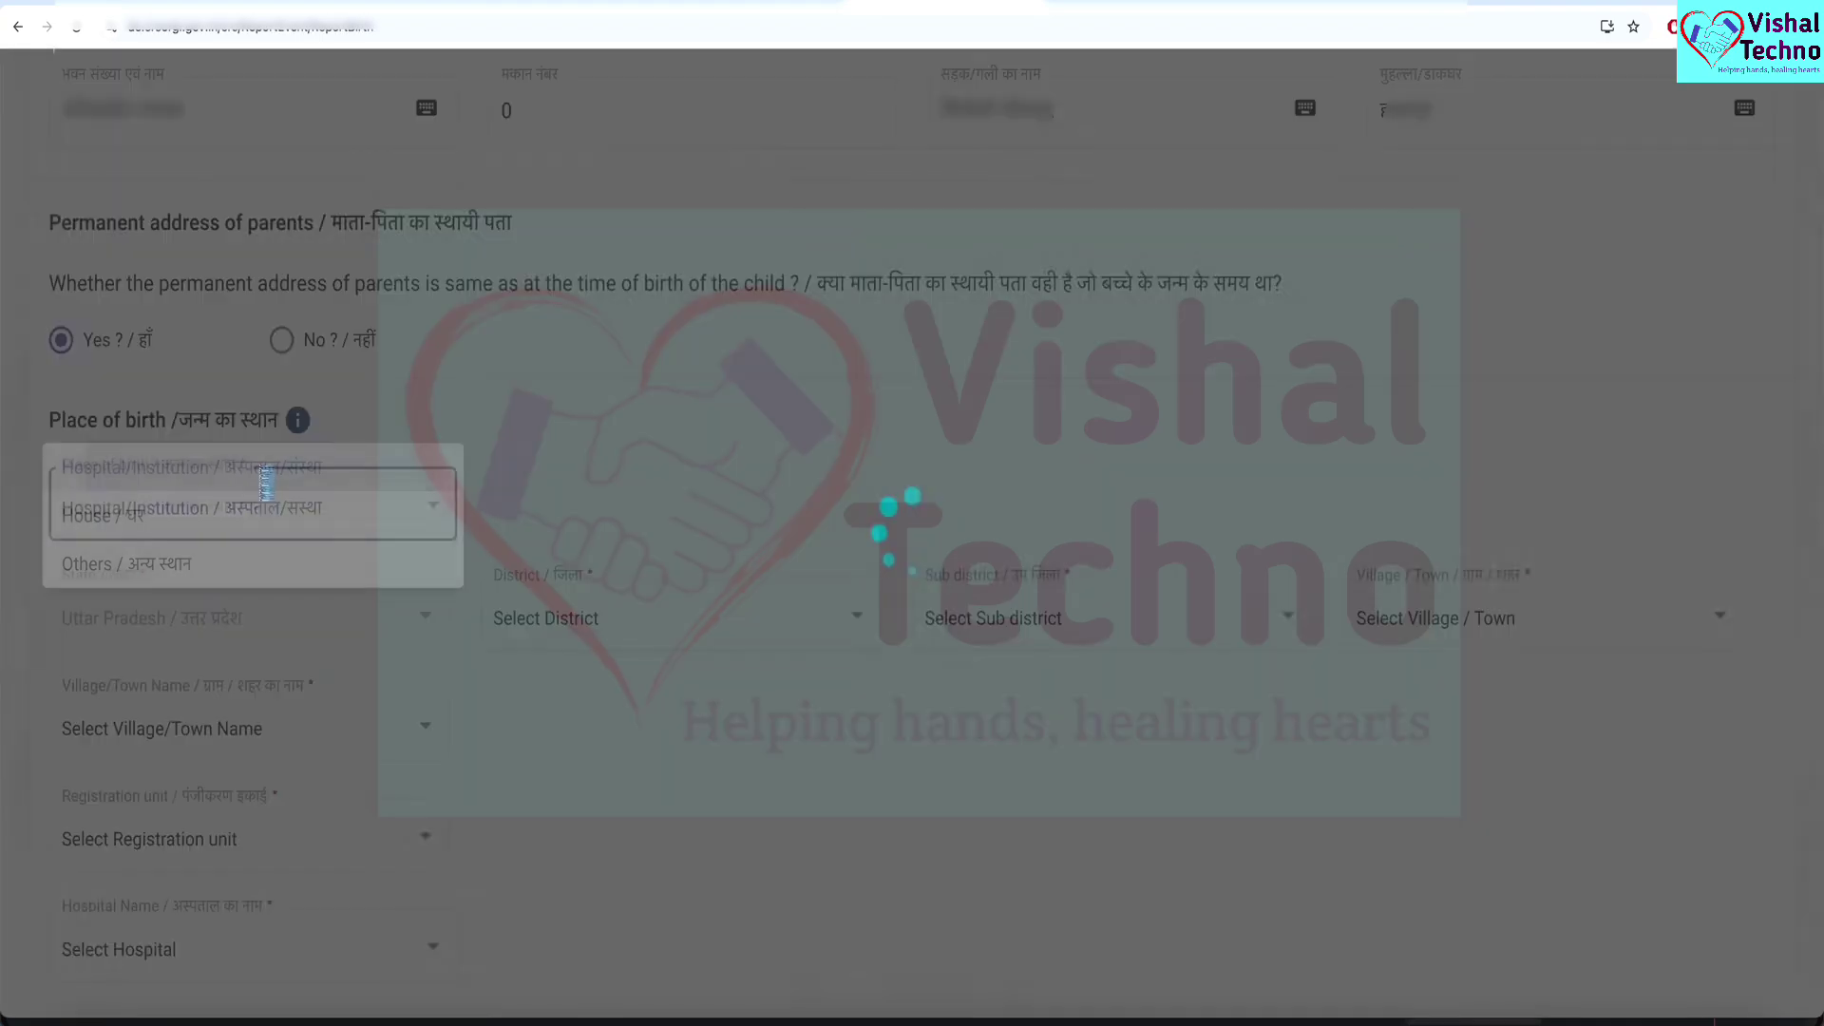
{"action": "left_click", "coordinate": [254, 477]}
{"action": "scroll", "coordinate": [472, 615], "scroll_direction": "down", "scroll_amount": 2}
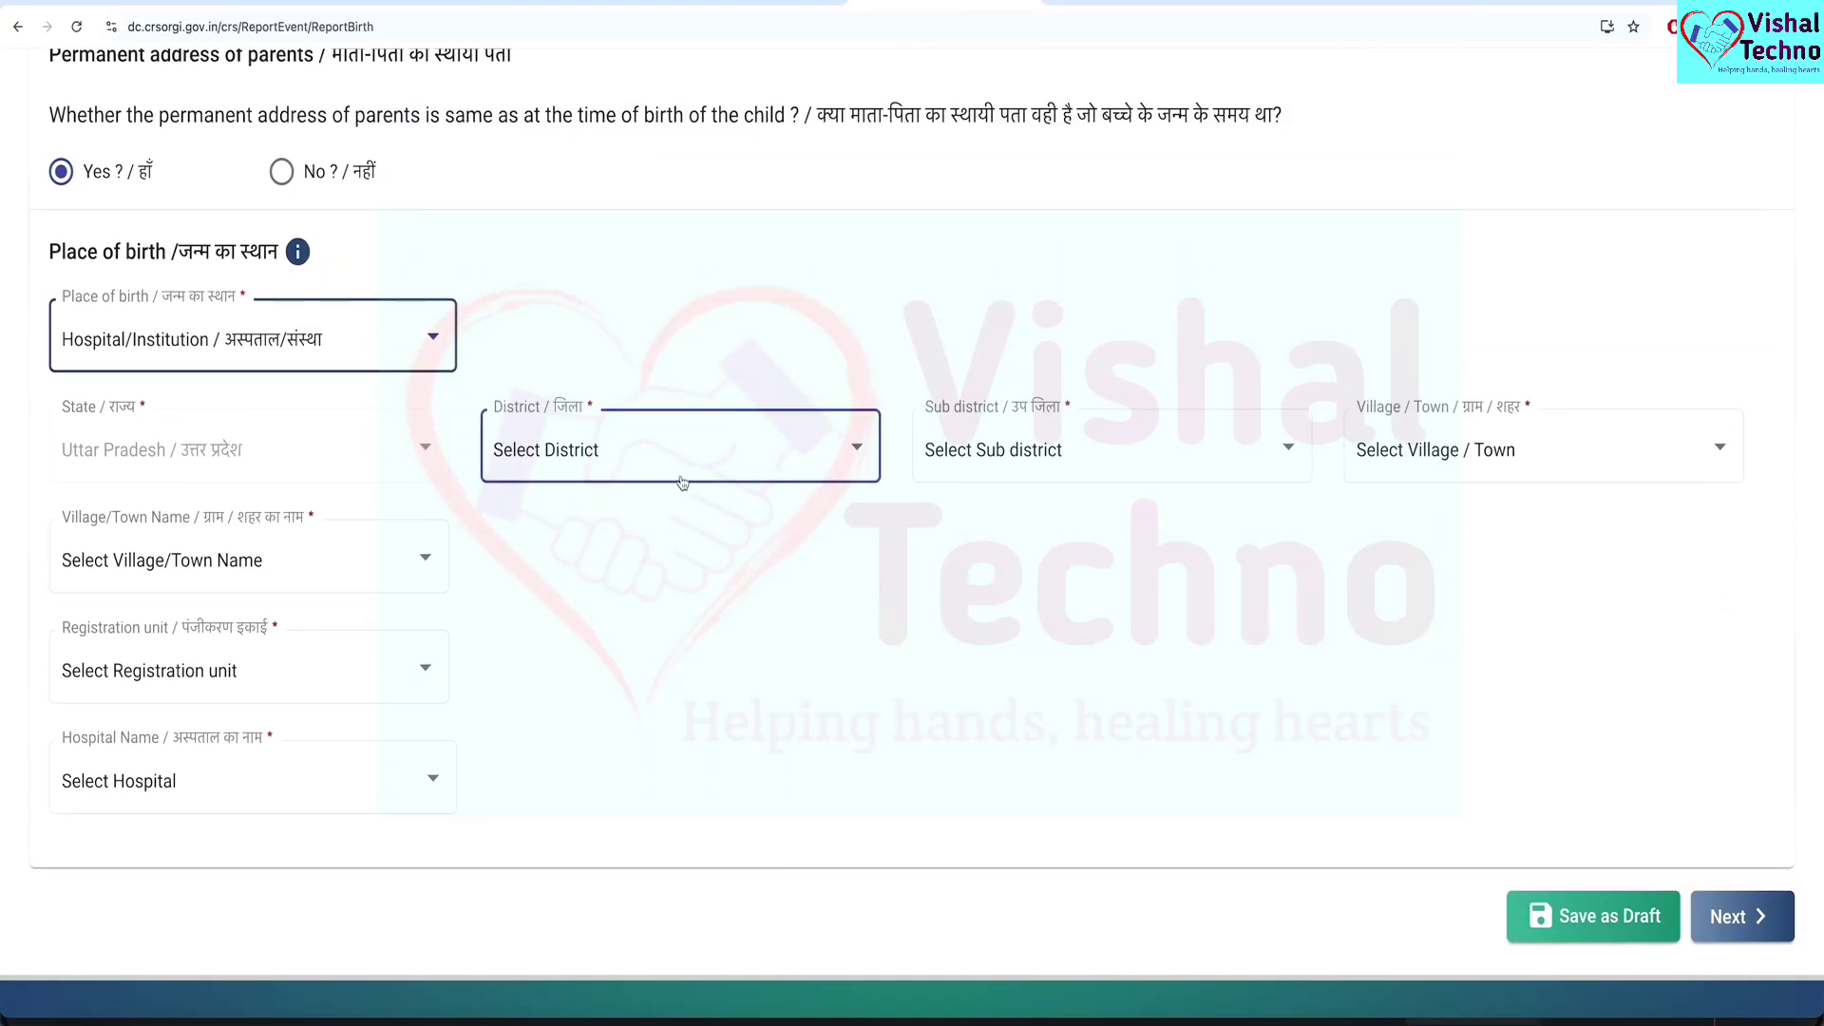
Pick the birth district, sub district, Village type and village name, filling registration unit GRAMA PANCHAYAT LALWA
{"action": "left_click", "coordinate": [768, 462]}
{"action": "left_click", "coordinate": [570, 509]}
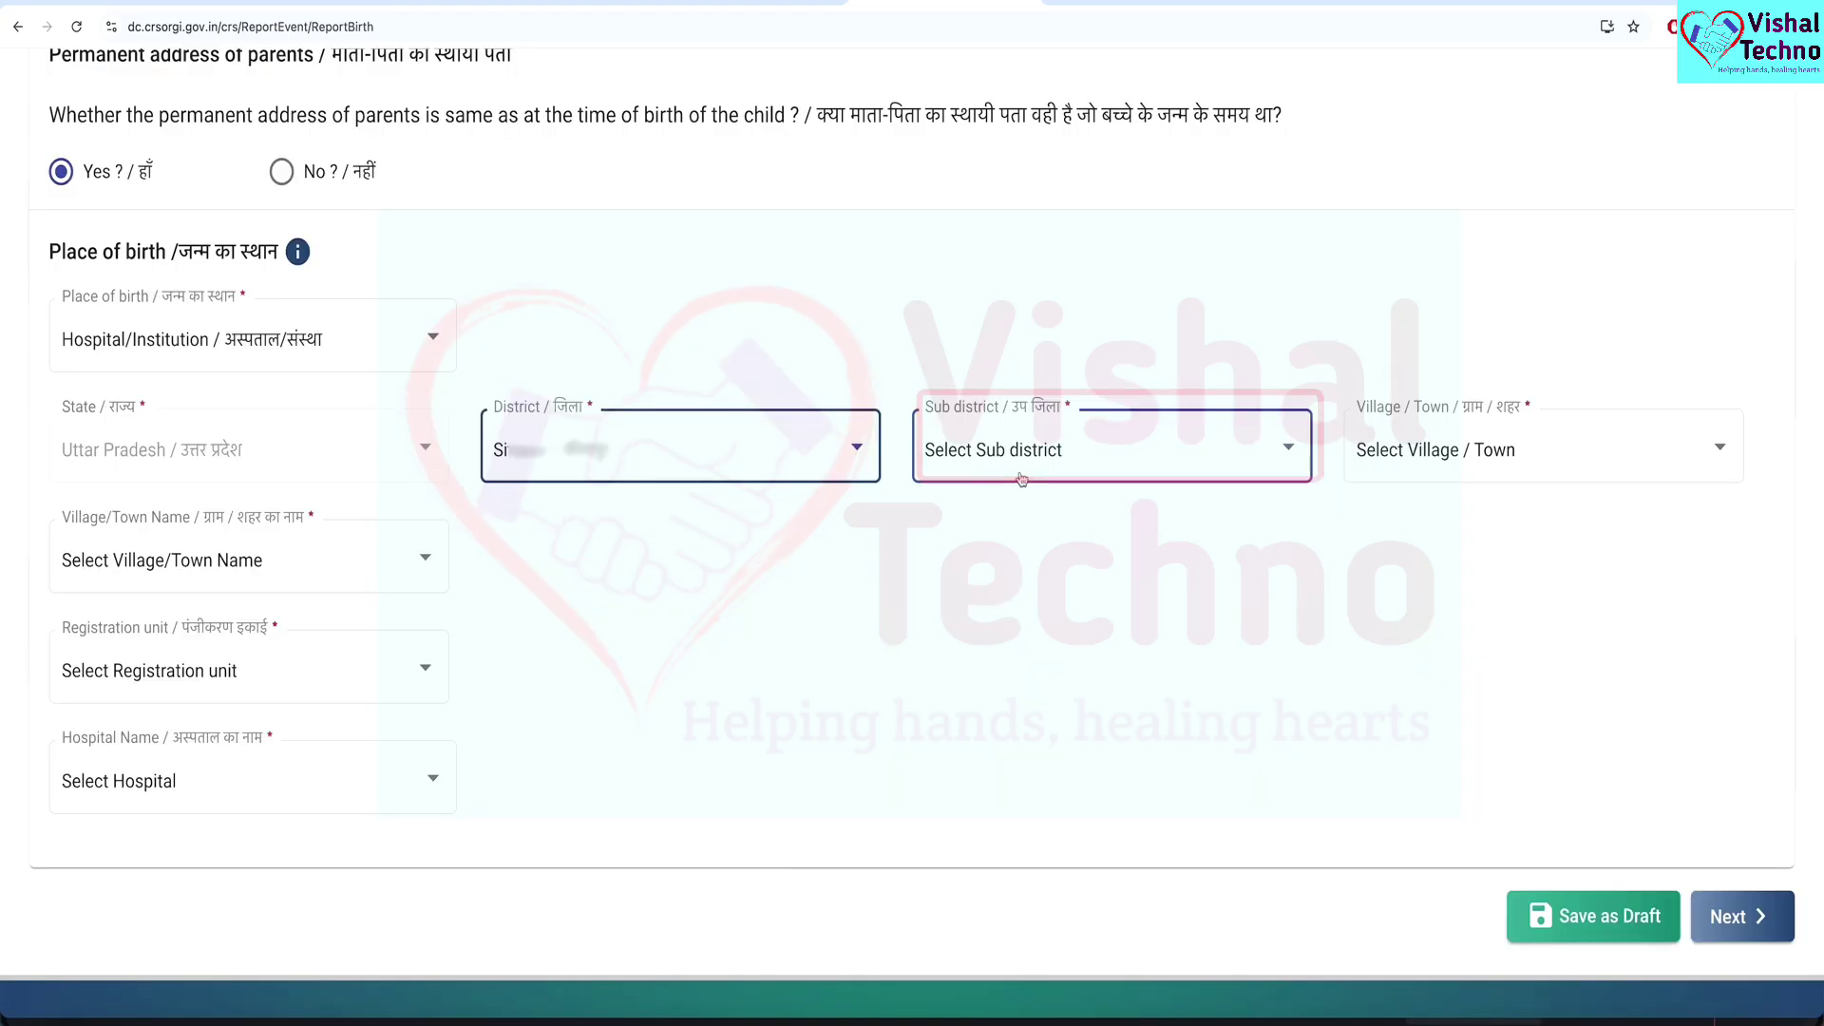
{"action": "left_click", "coordinate": [1021, 454]}
{"action": "left_click", "coordinate": [1092, 610]}
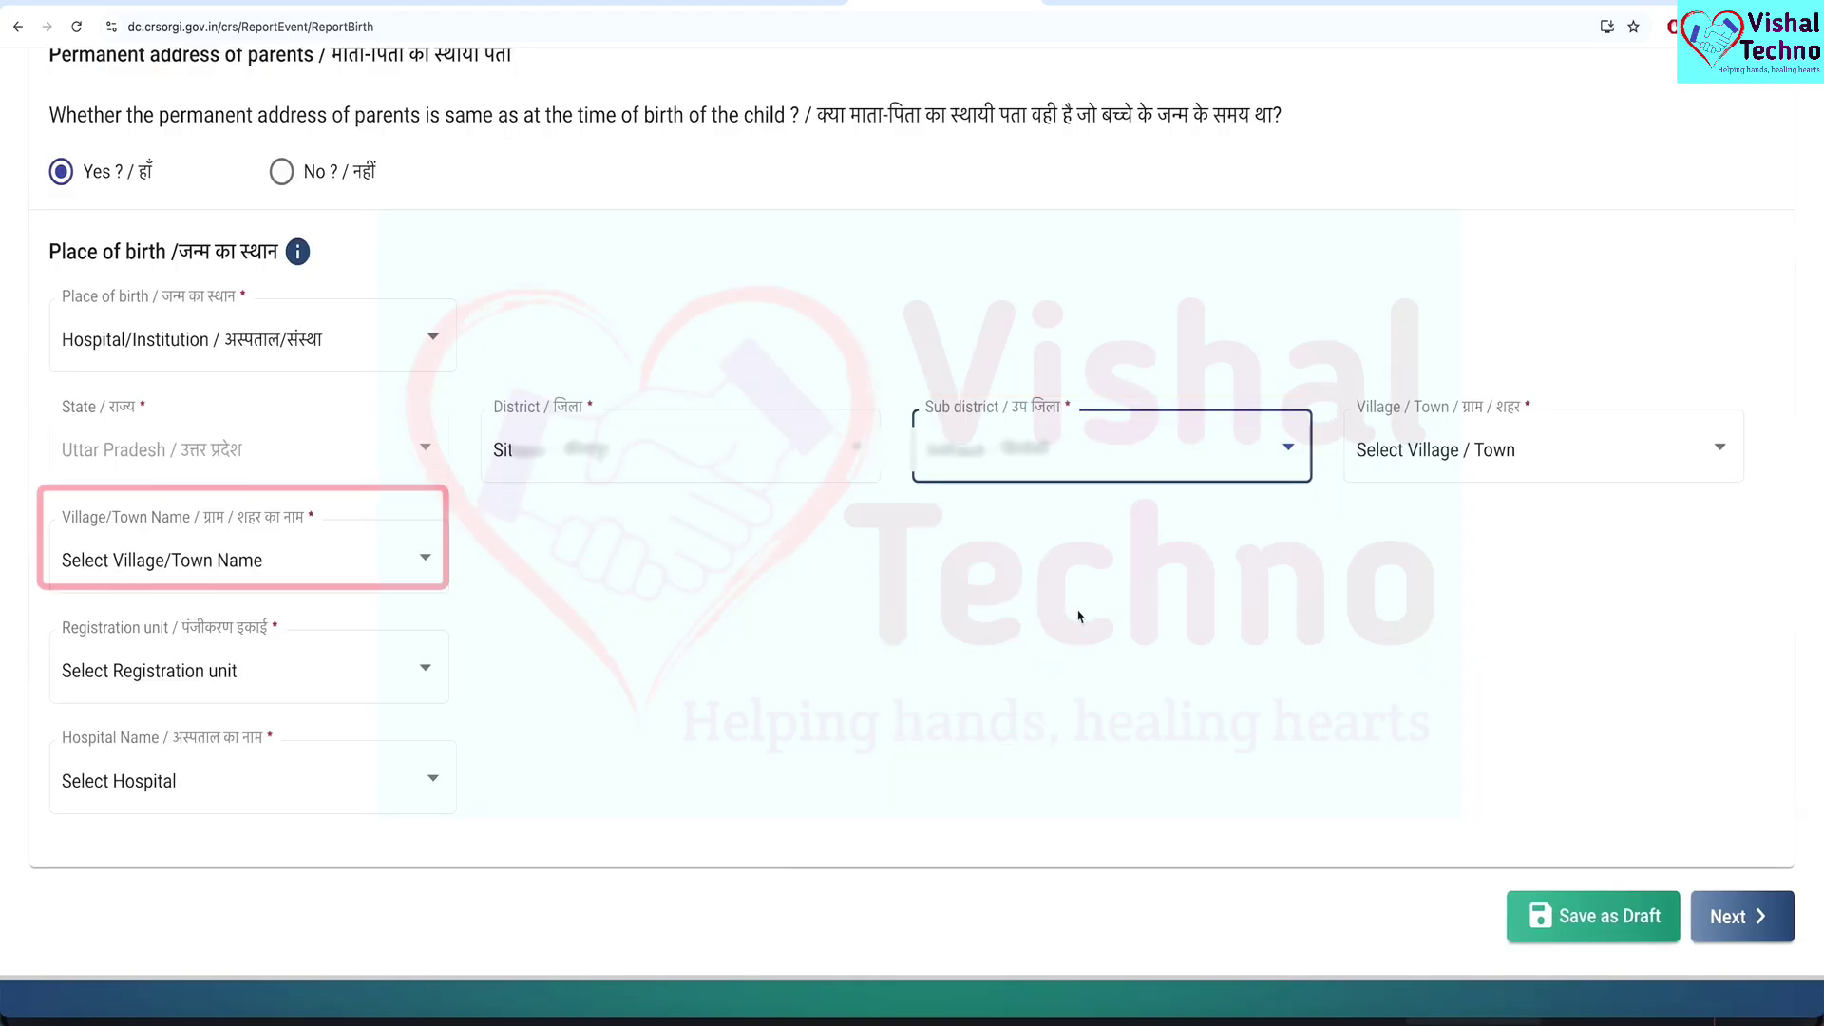
{"action": "left_click", "coordinate": [1539, 454]}
{"action": "left_click", "coordinate": [1397, 565]}
{"action": "left_click", "coordinate": [285, 560]}
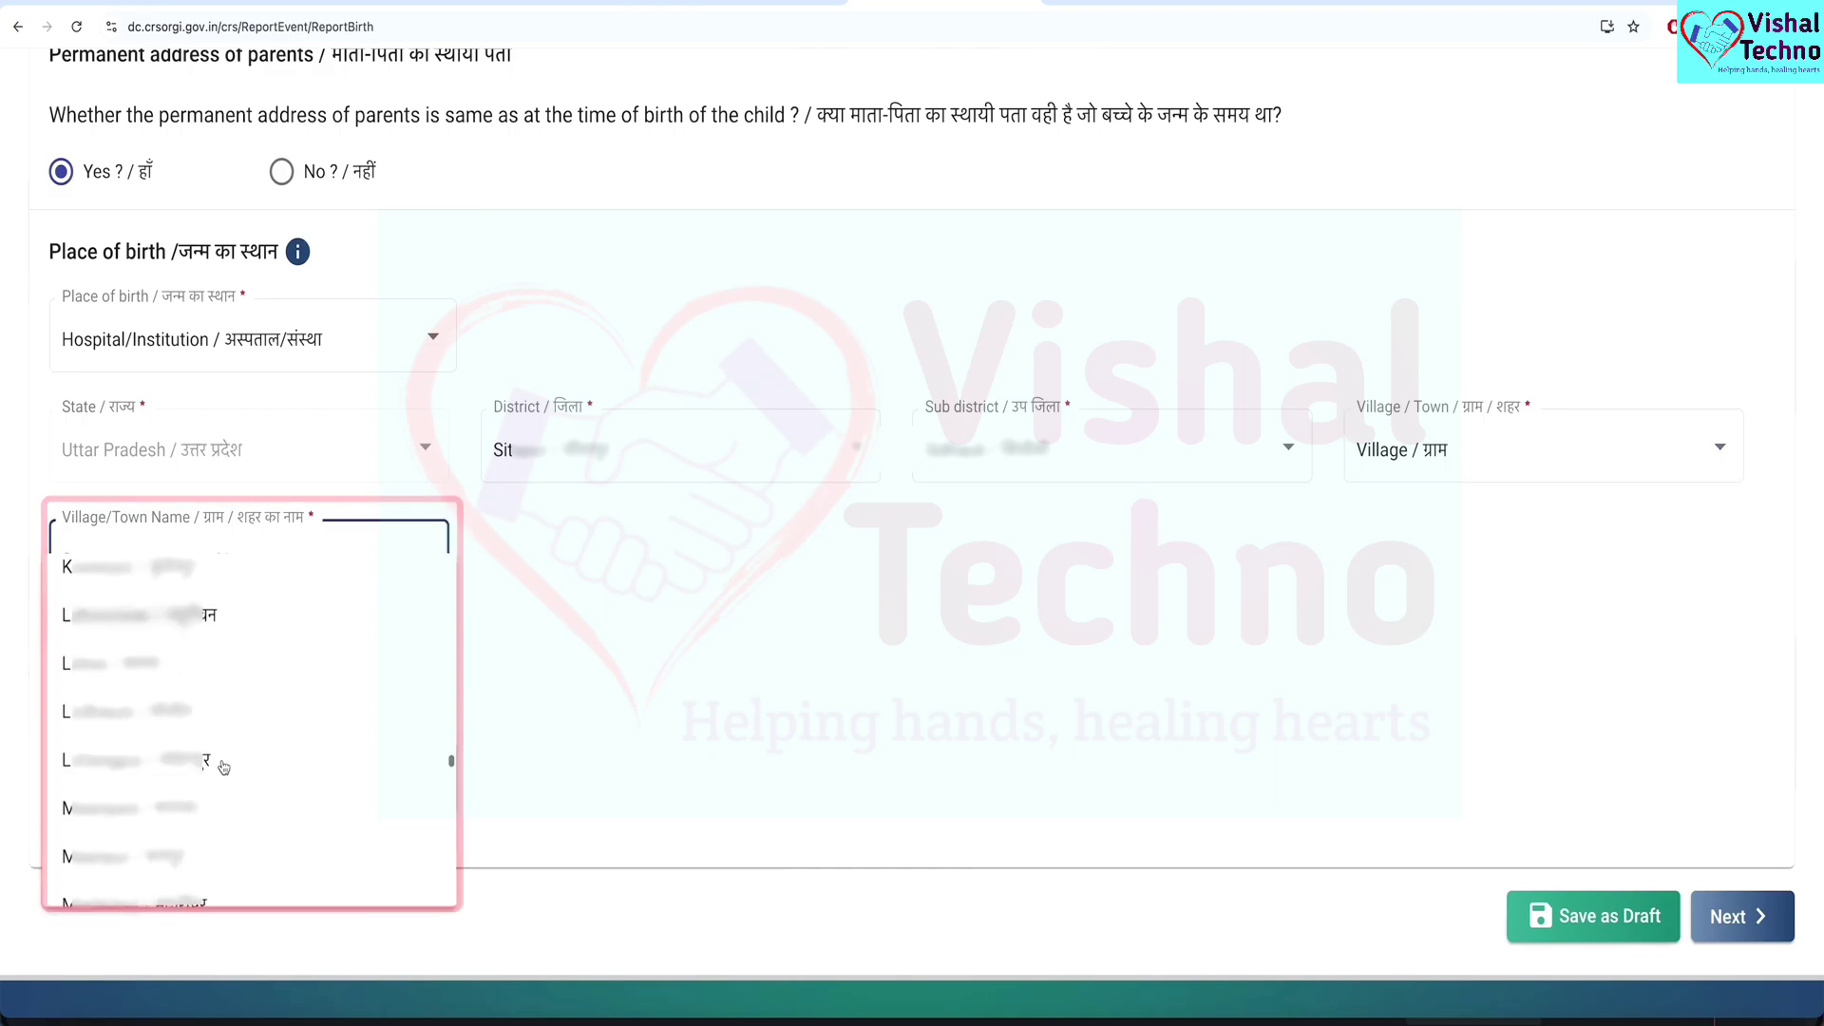
{"action": "left_click", "coordinate": [220, 760]}
{"action": "scroll", "coordinate": [547, 663], "scroll_direction": "down", "scroll_amount": 2}
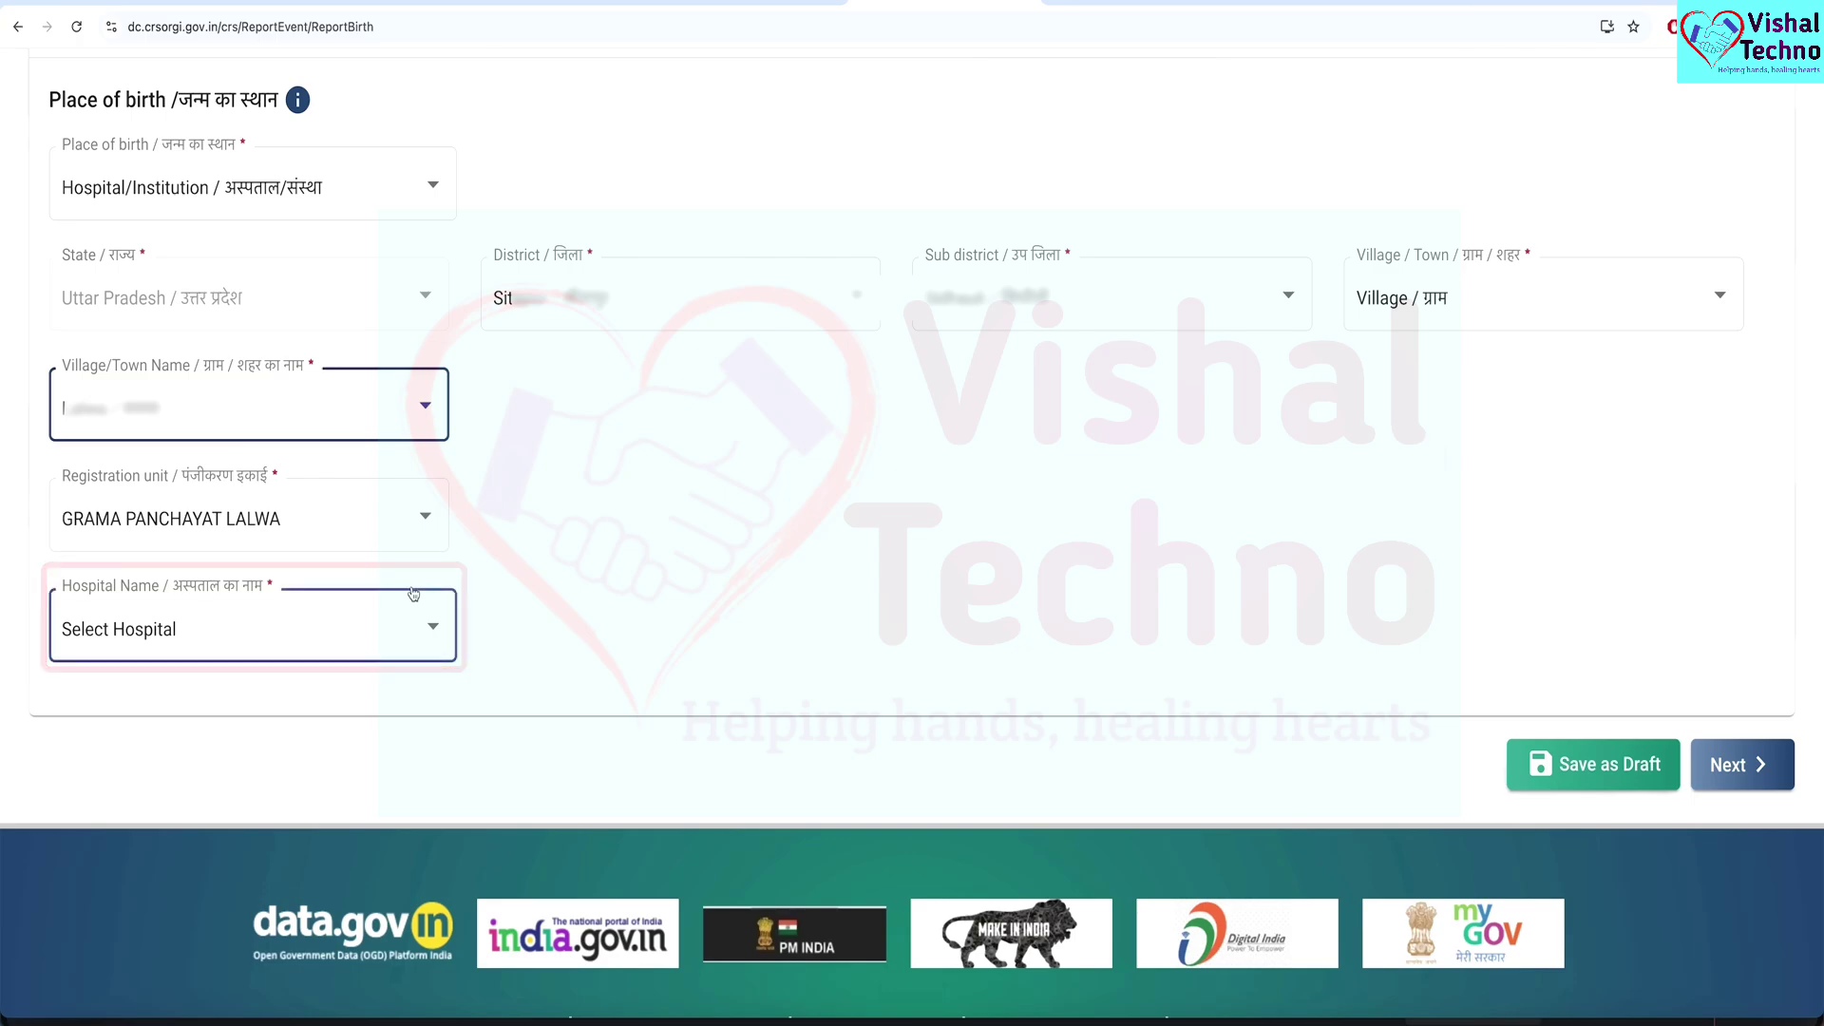
Set the hospital to Other, name it 'KNDA', and save to reach Statistical Information
{"action": "left_click", "coordinate": [376, 631]}
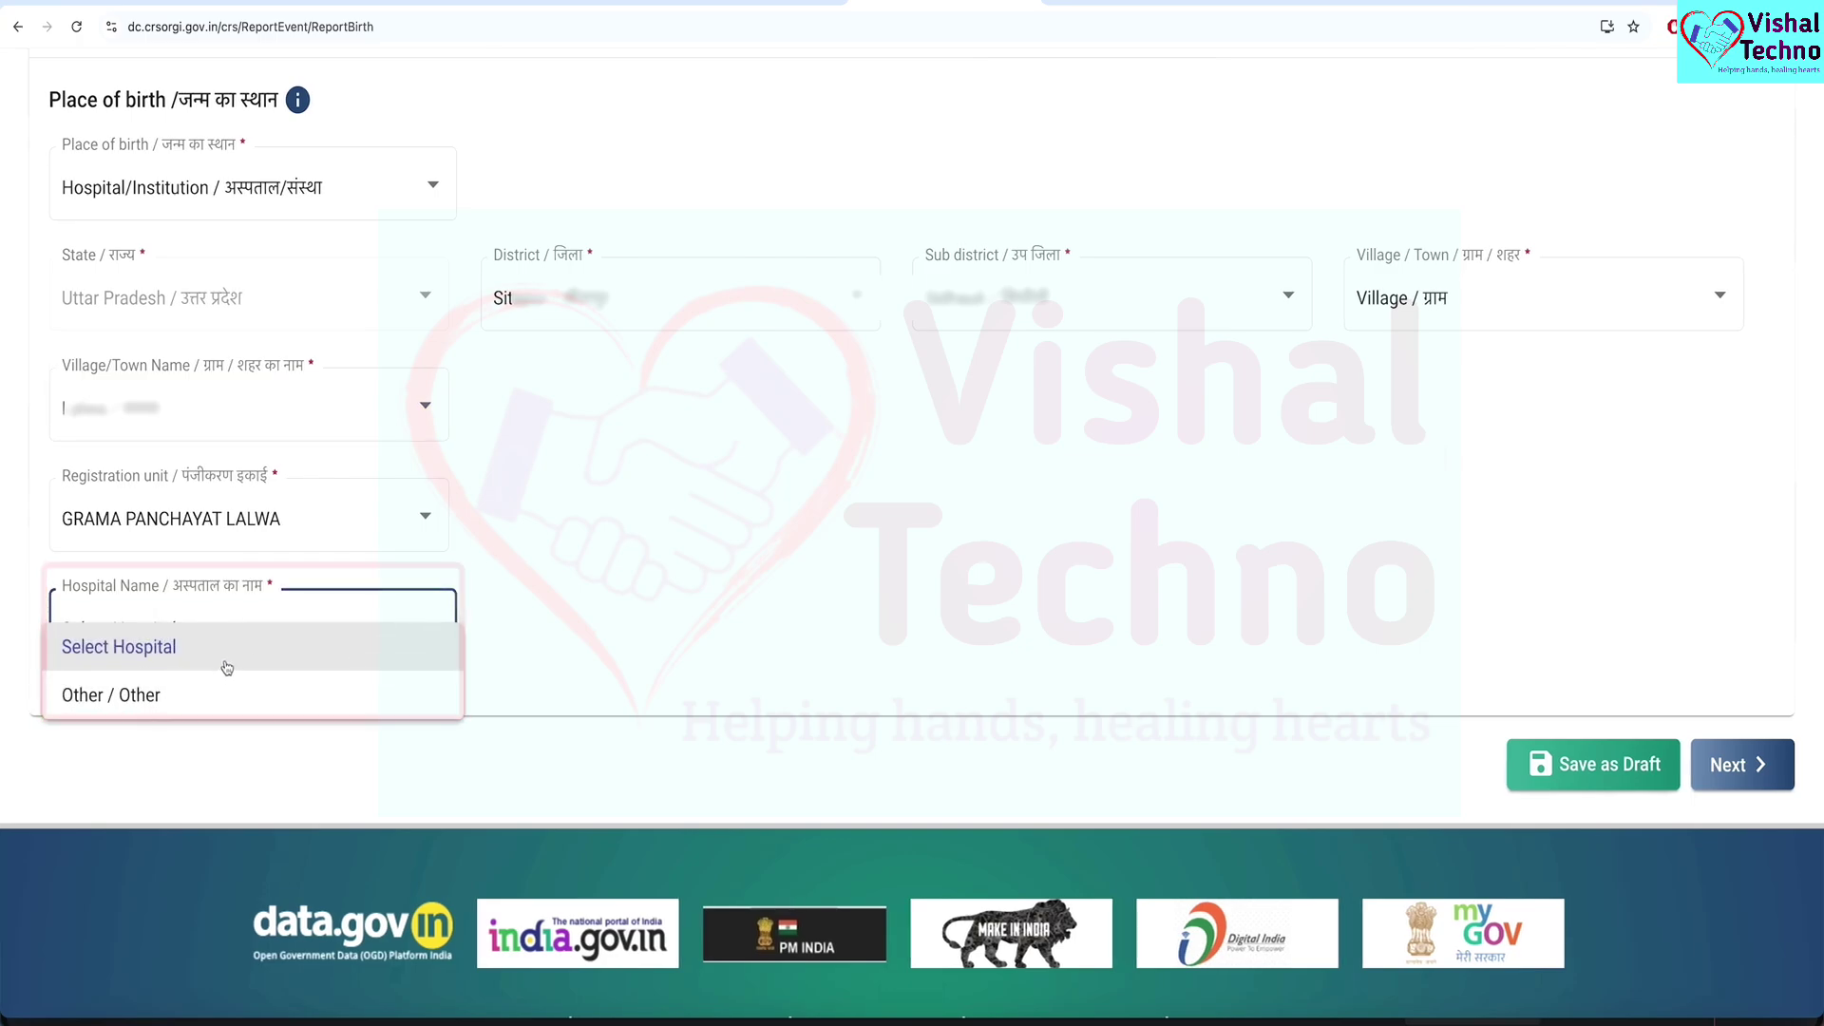
{"action": "left_click", "coordinate": [183, 697]}
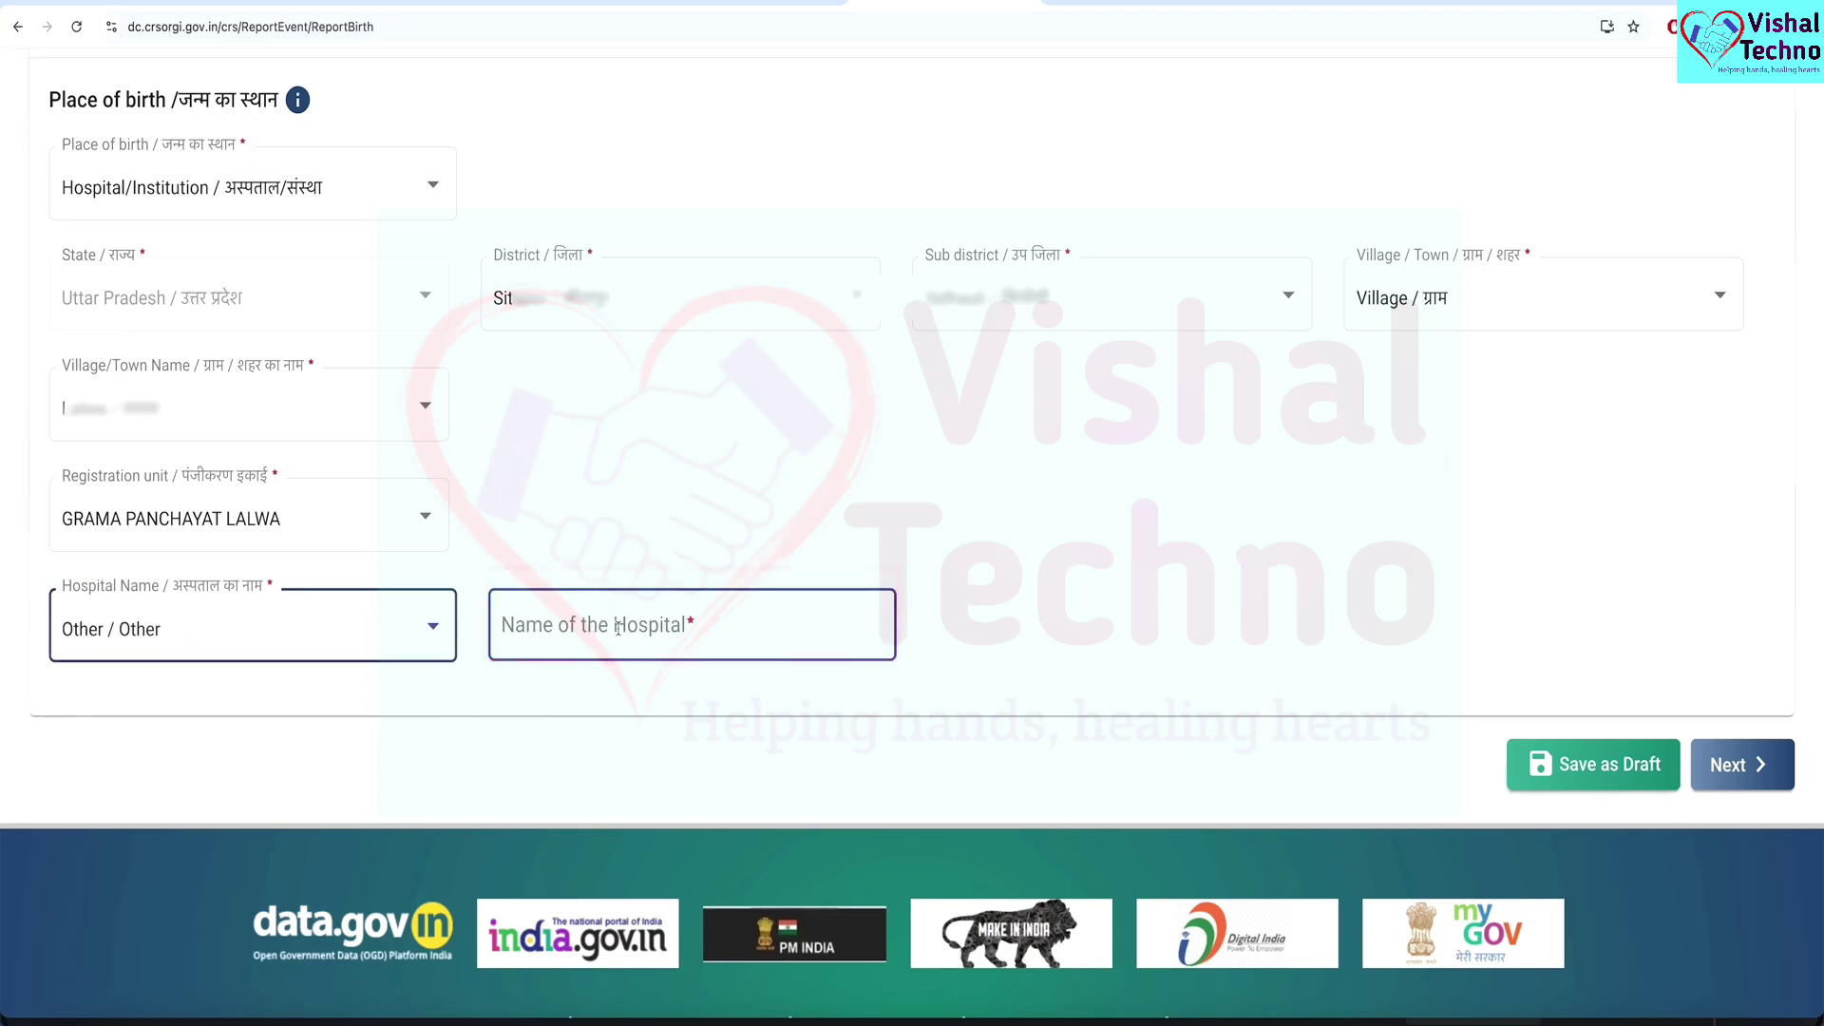
{"action": "left_click", "coordinate": [671, 626]}
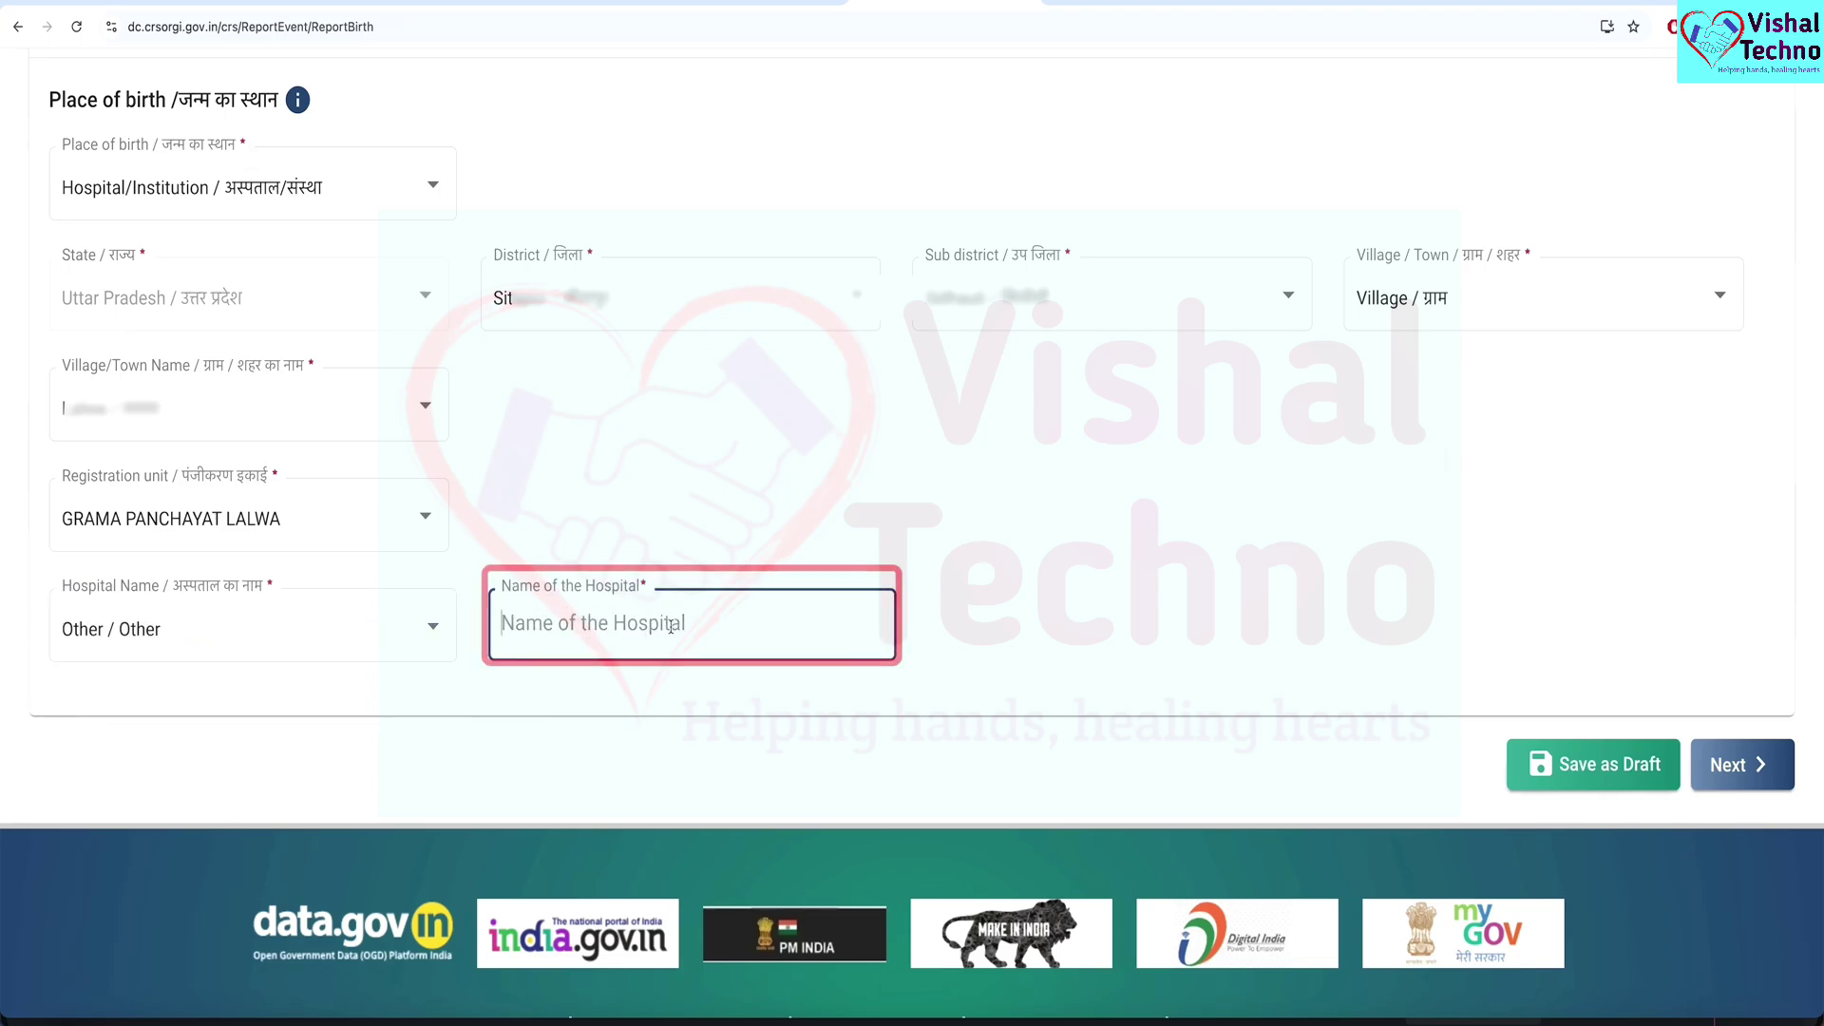
{"action": "type", "text": "KNDA"}
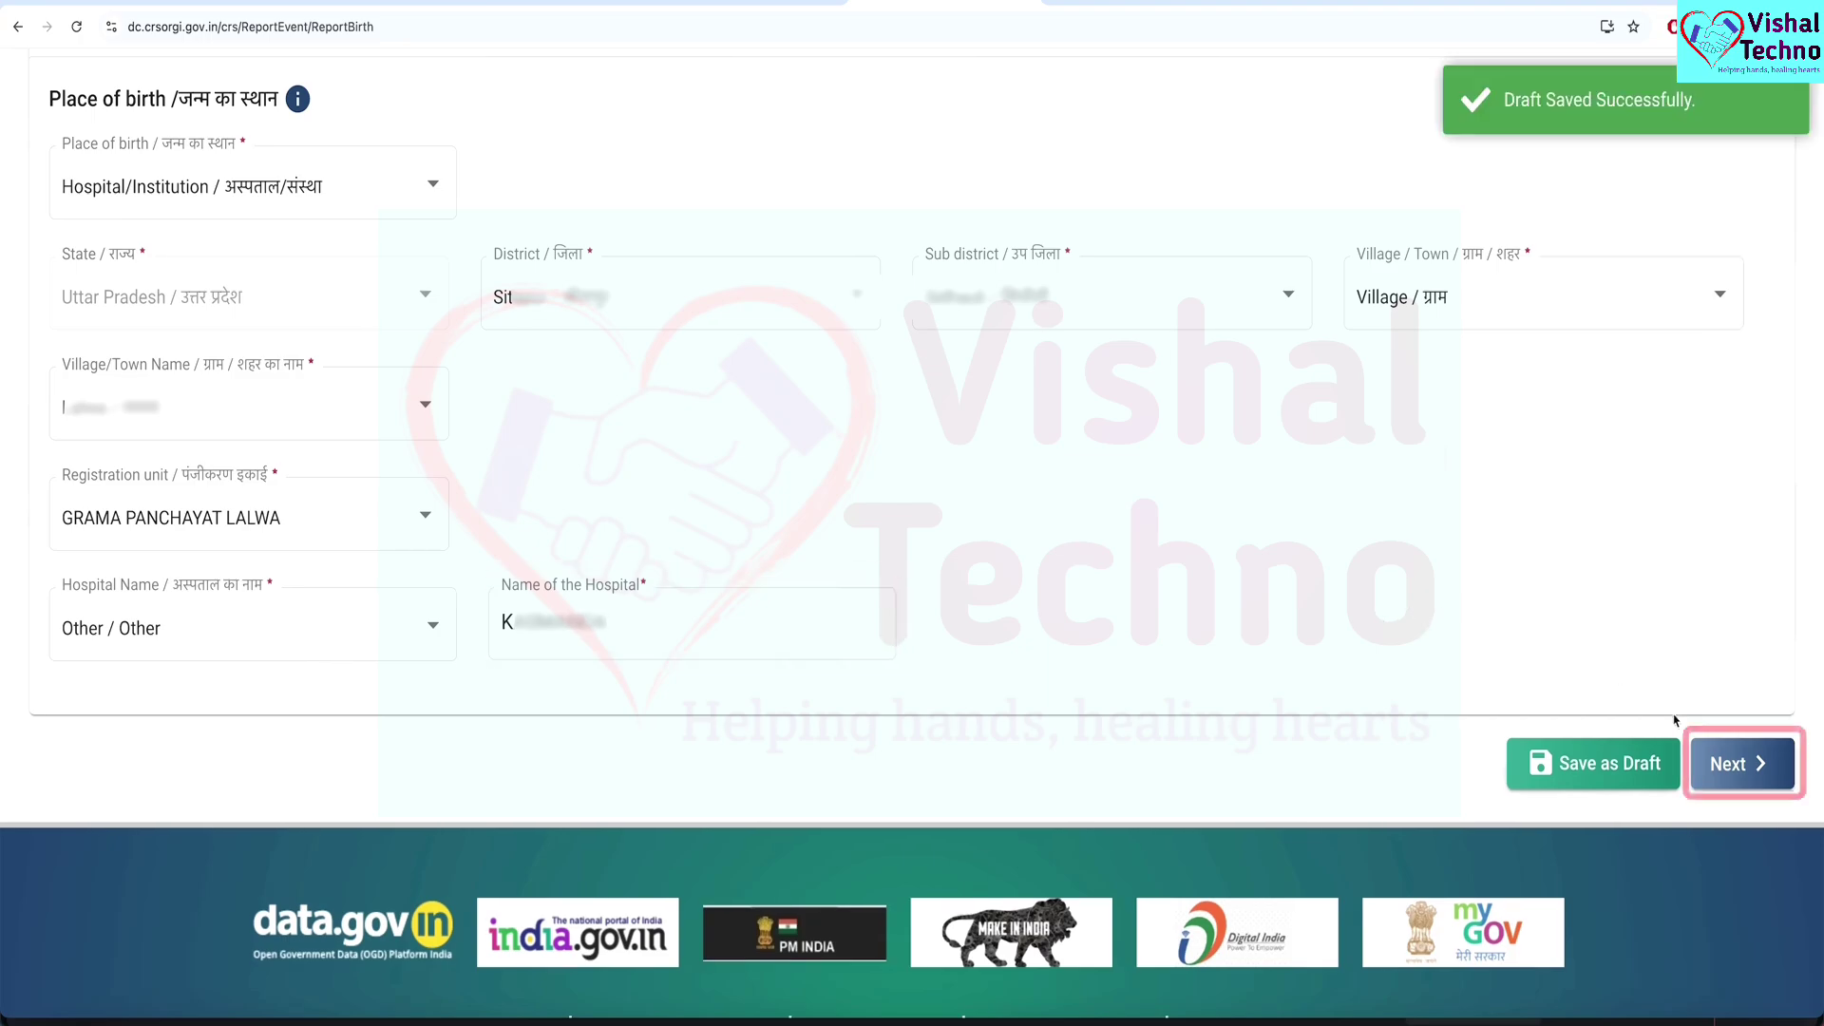
{"action": "left_click", "coordinate": [1735, 775]}
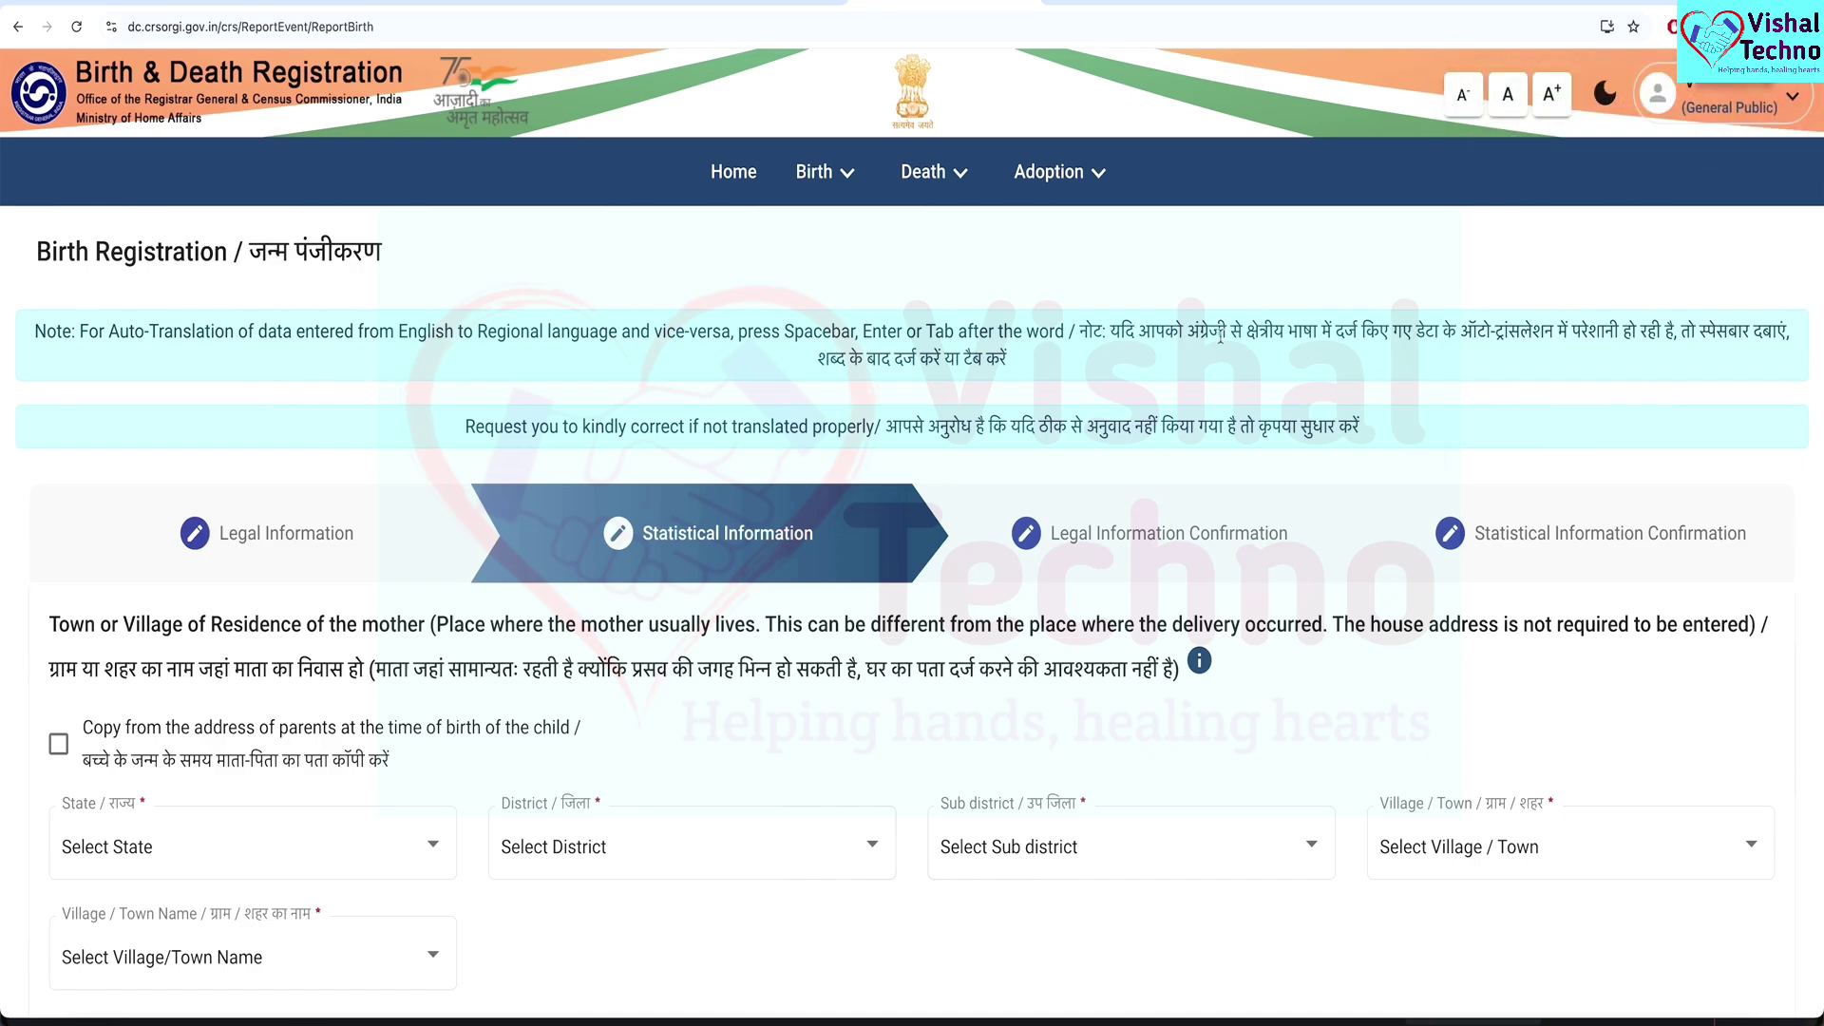
Copy the parents' birth-time address (Uttar Pradesh, Sitapur, Sidhauli, Lalwa) into the mother's residence
{"action": "scroll", "coordinate": [756, 470], "scroll_direction": "down", "scroll_amount": 4}
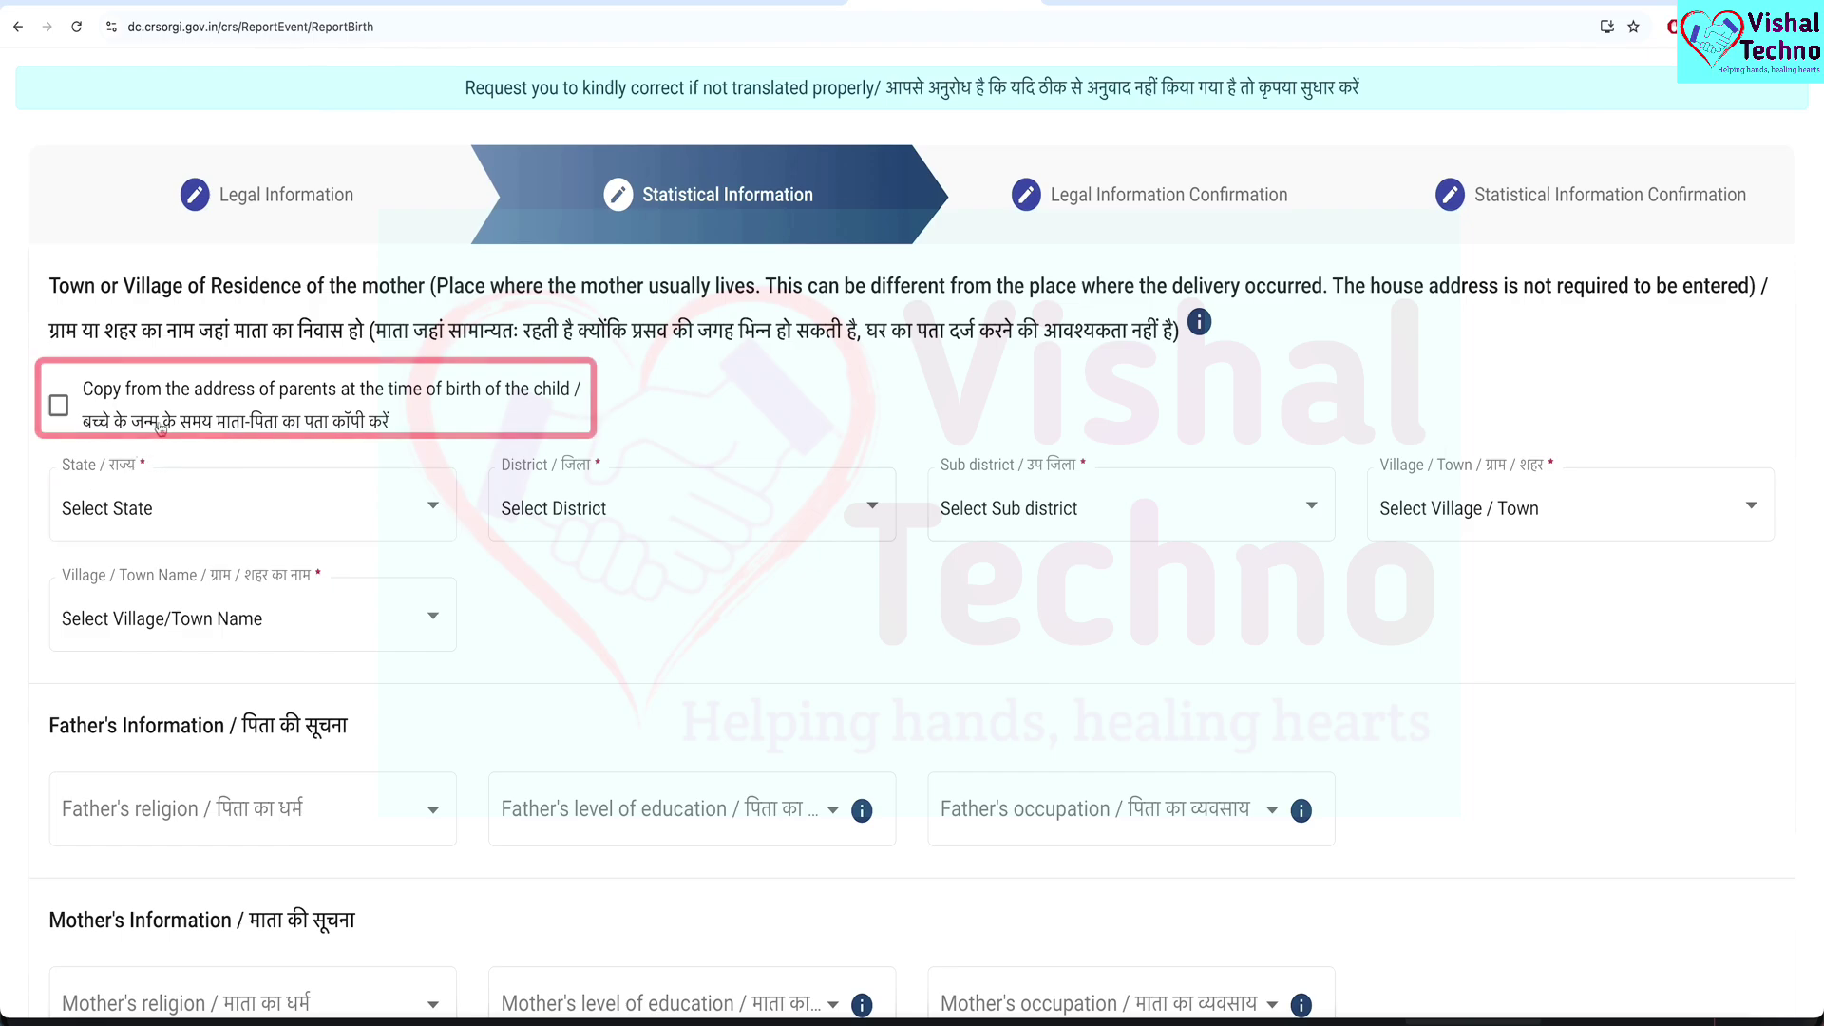
{"action": "left_click", "coordinate": [57, 408]}
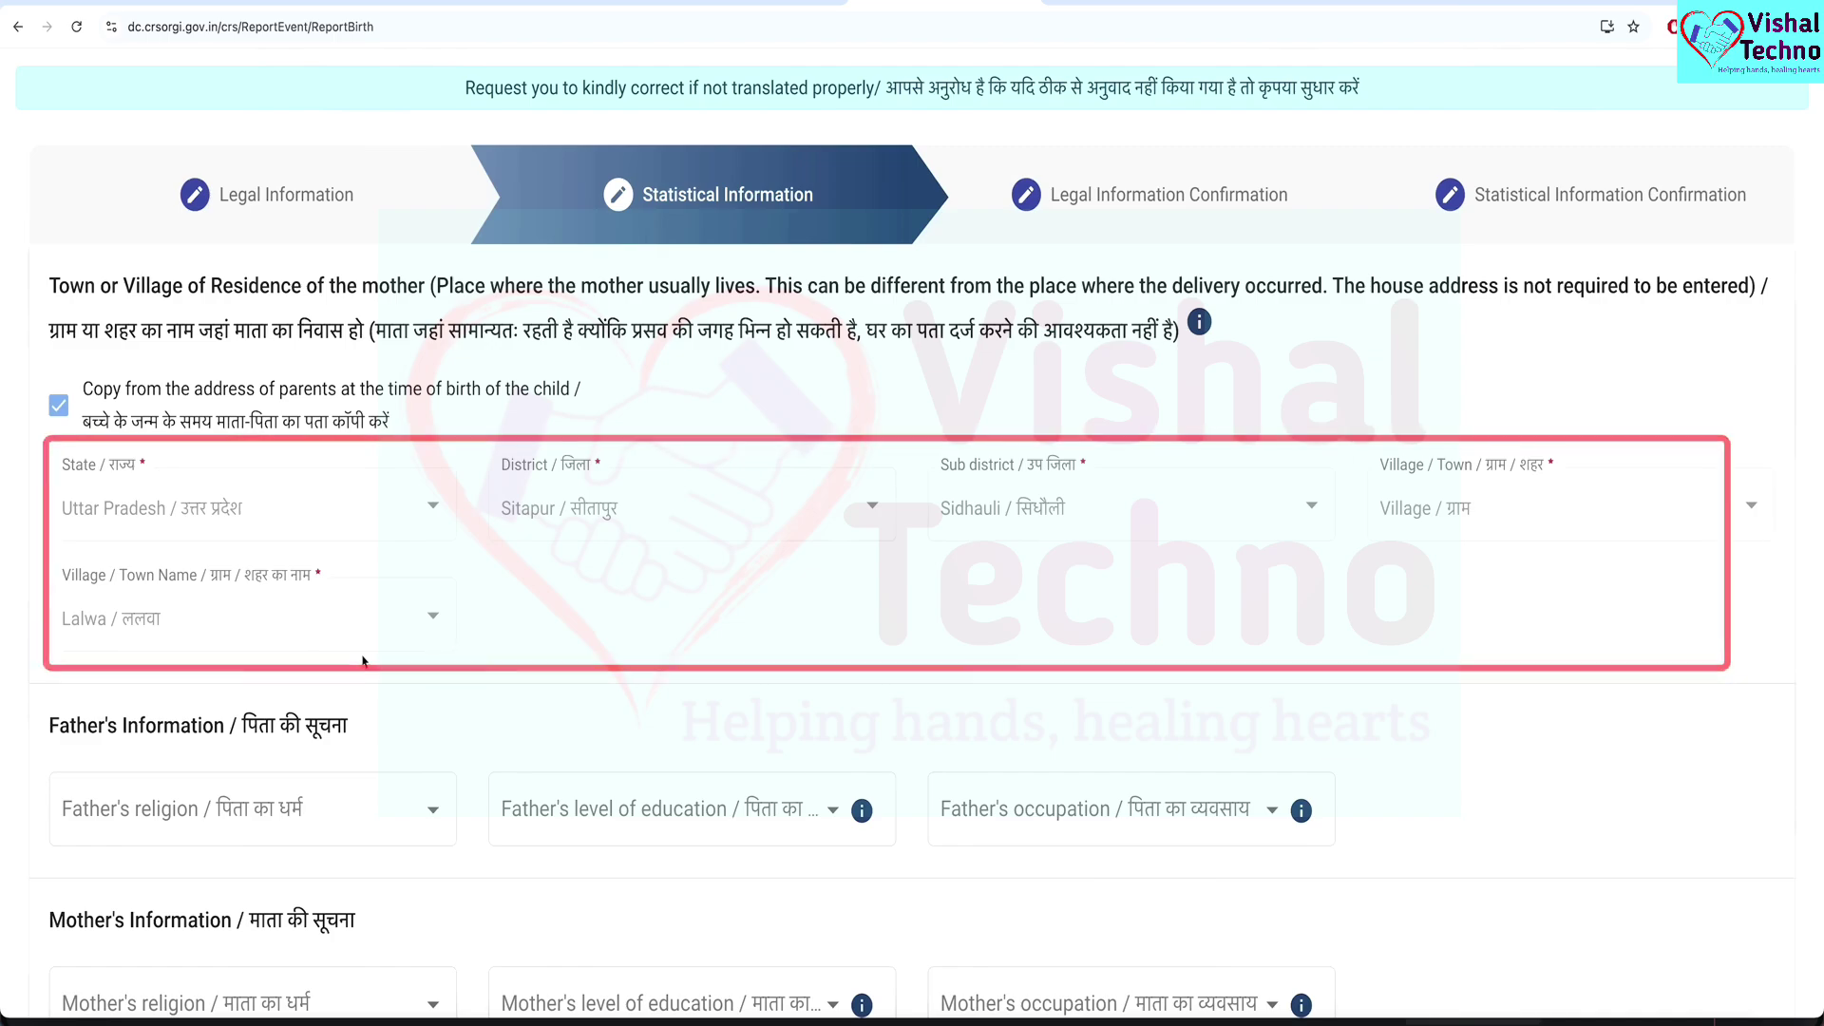
{"action": "scroll", "coordinate": [362, 662], "scroll_direction": "down", "scroll_amount": 3}
{"action": "scroll", "coordinate": [362, 662], "scroll_direction": "down", "scroll_amount": 1}
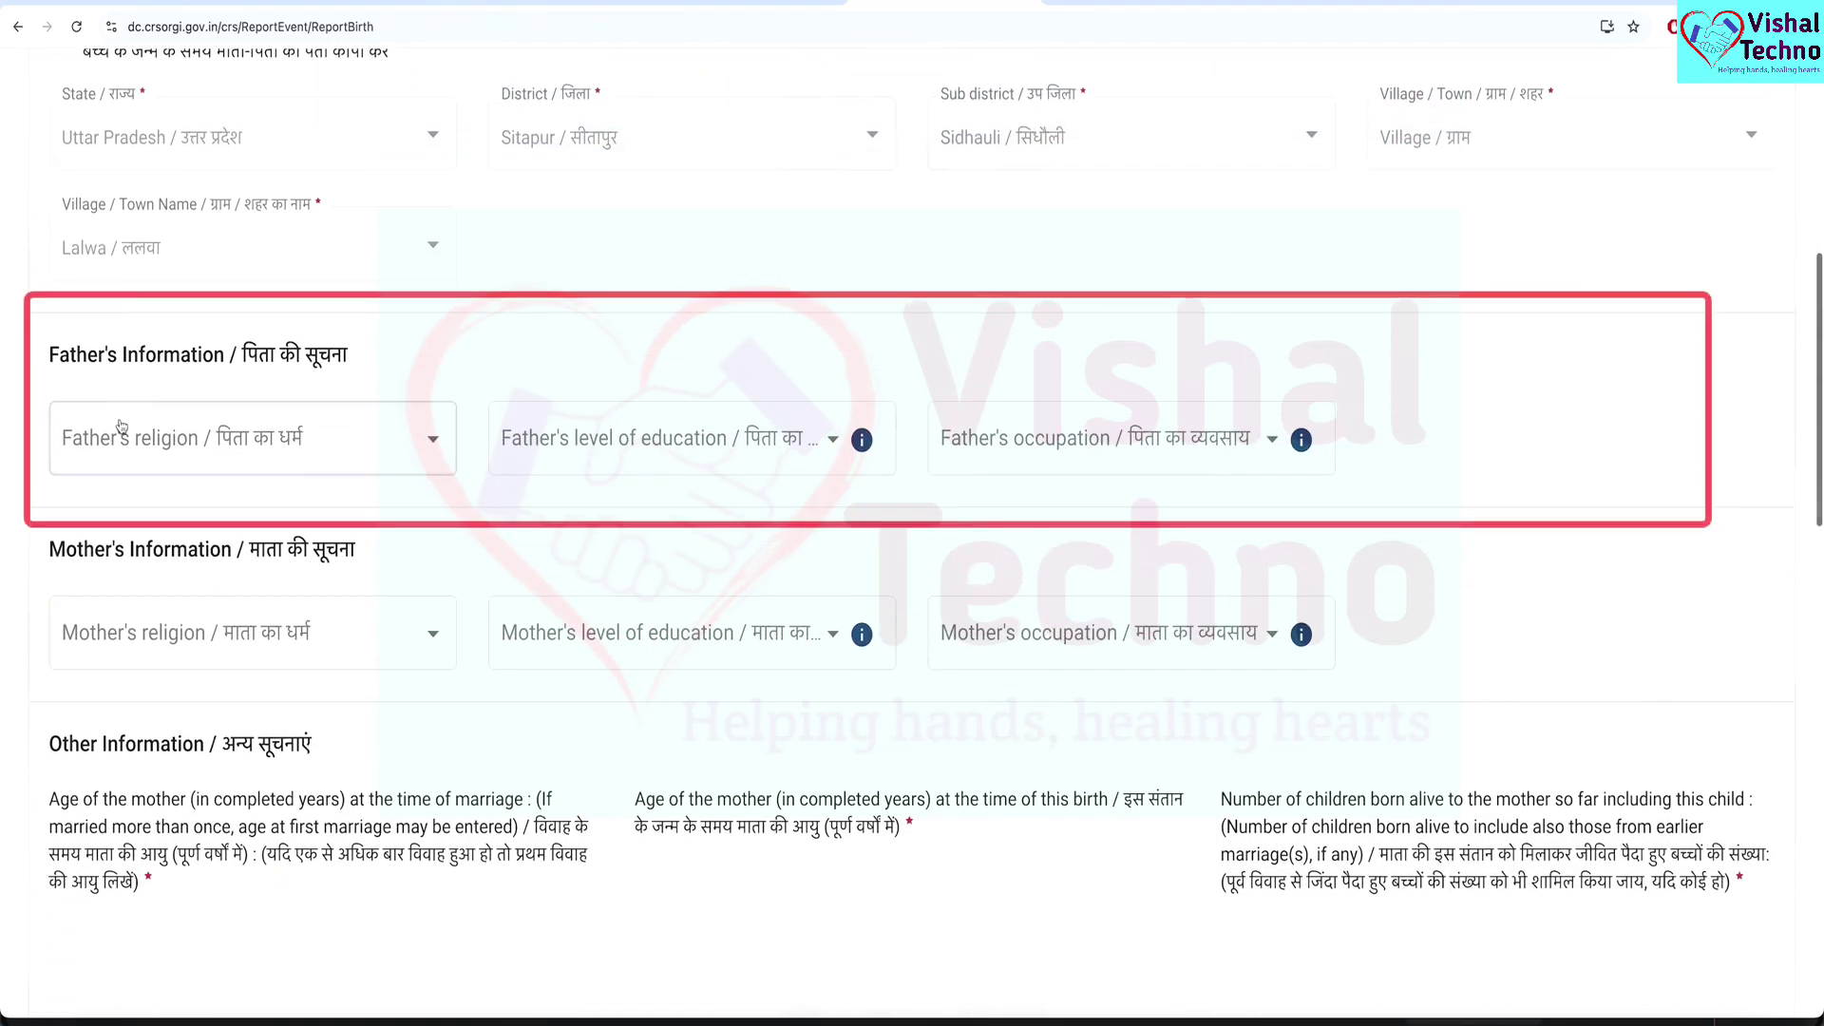
Set the father's religion to Hindu, education to Class 5 and occupation to Agriculture Labourer
{"action": "left_click", "coordinate": [429, 443]}
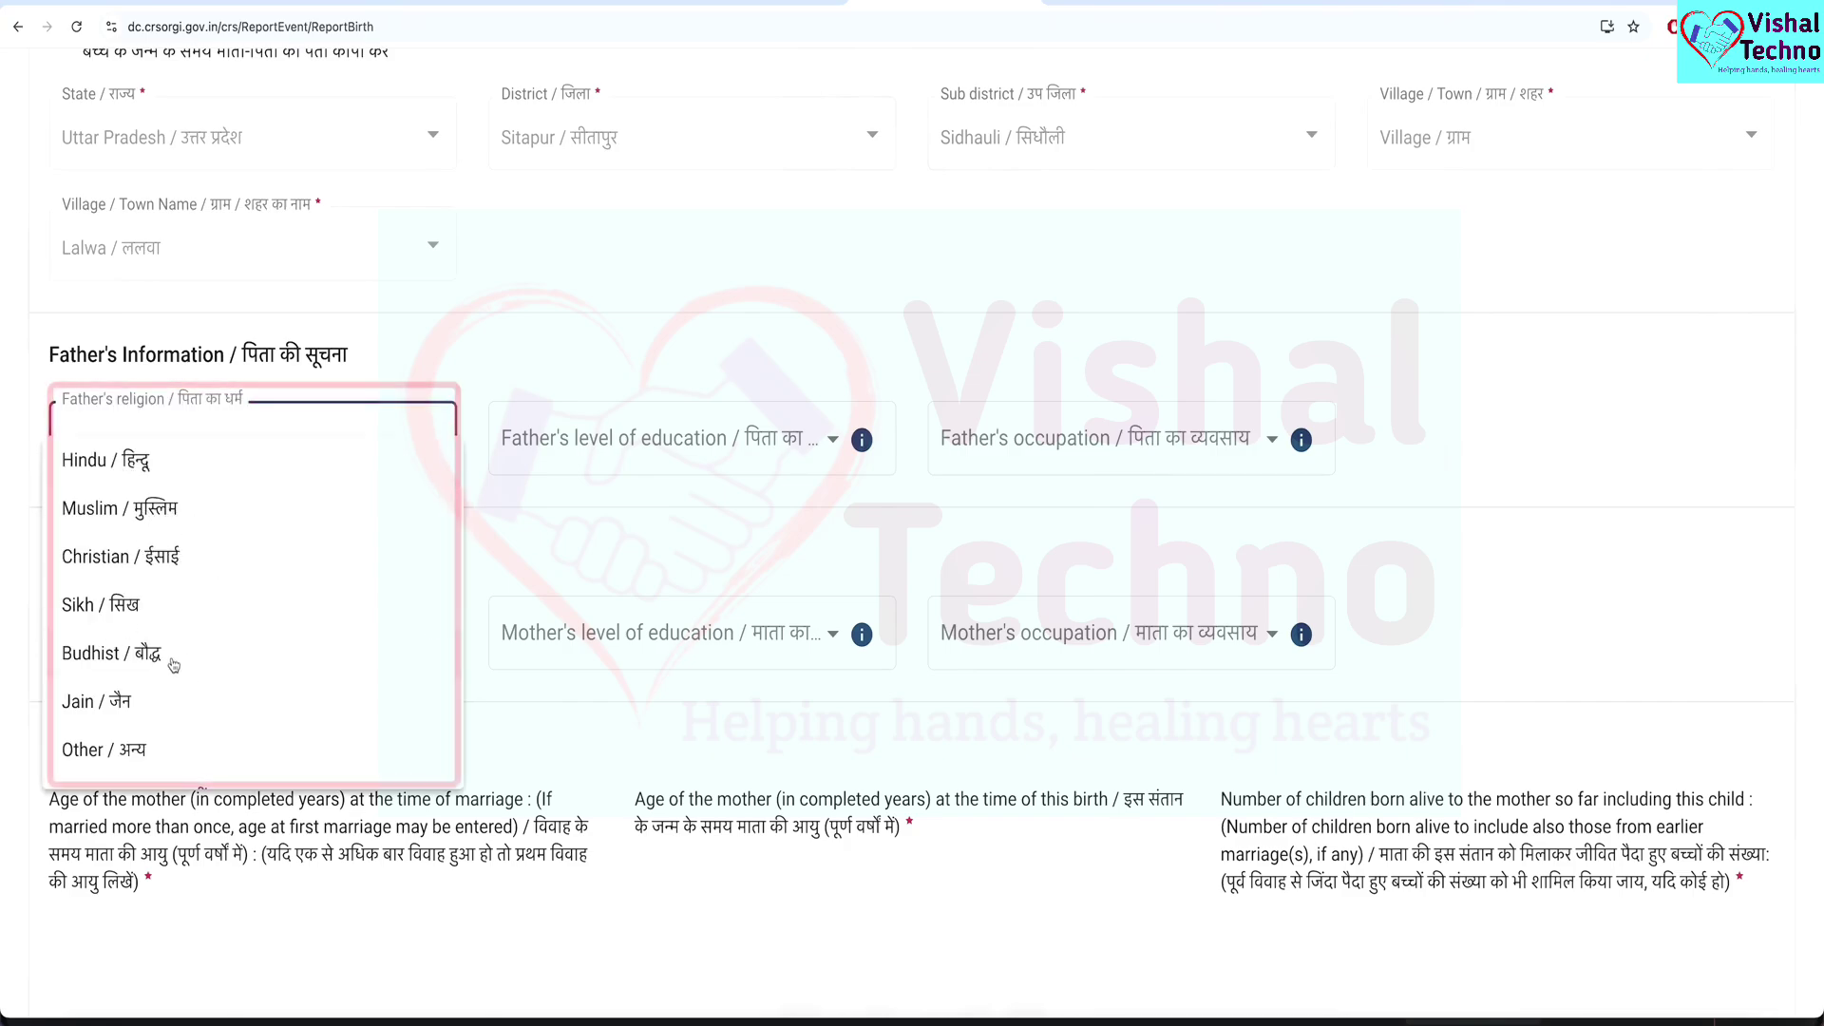
{"action": "left_click", "coordinate": [152, 467]}
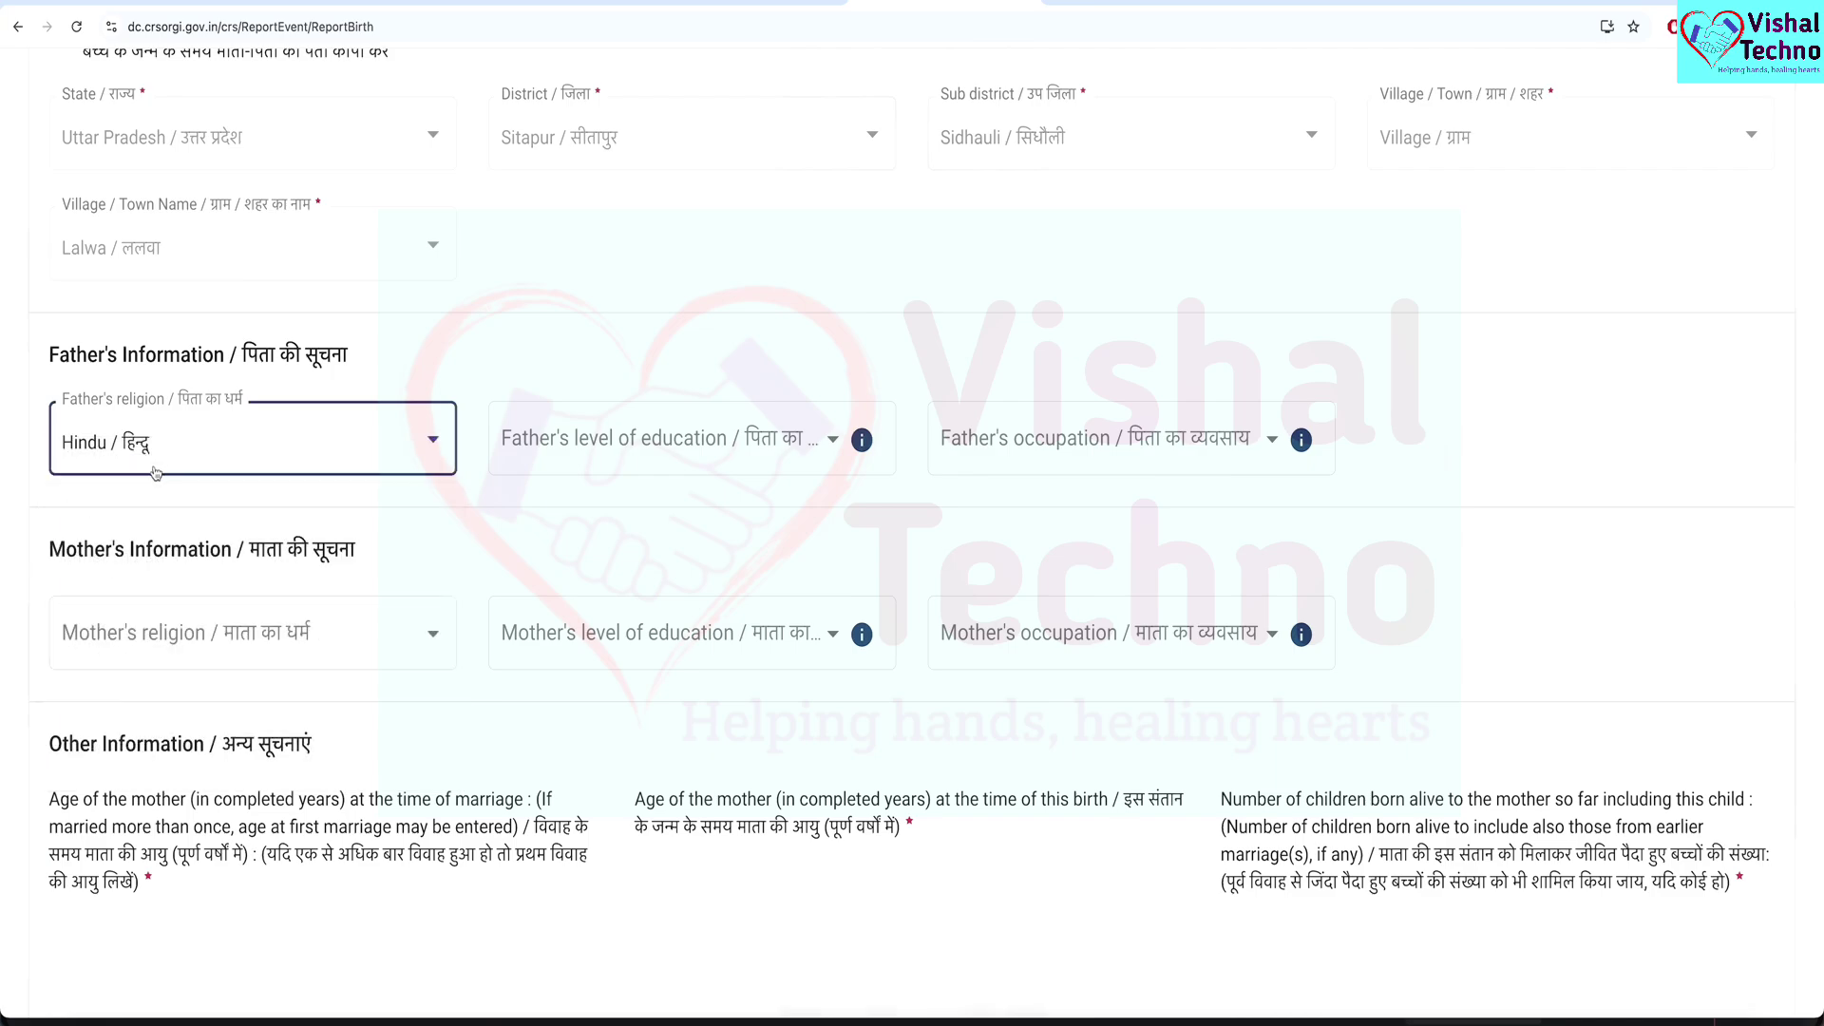
{"action": "left_click", "coordinate": [807, 454]}
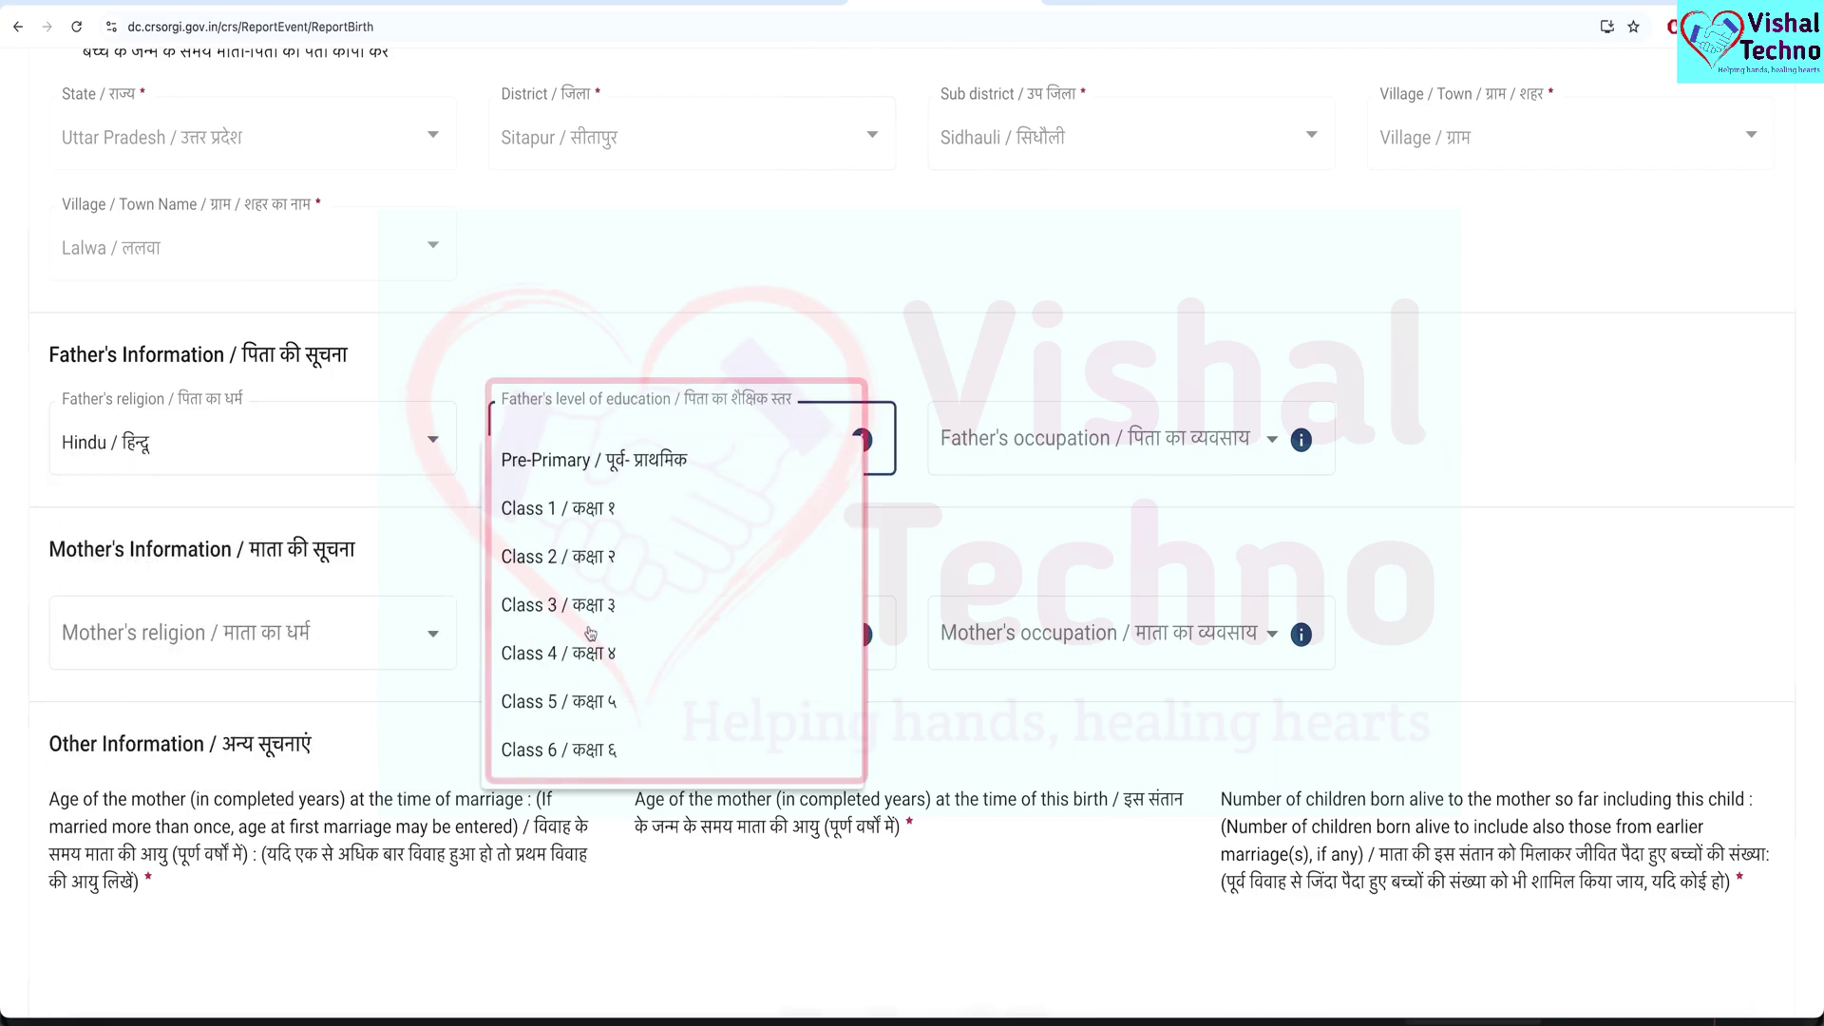
{"action": "left_click", "coordinate": [566, 703]}
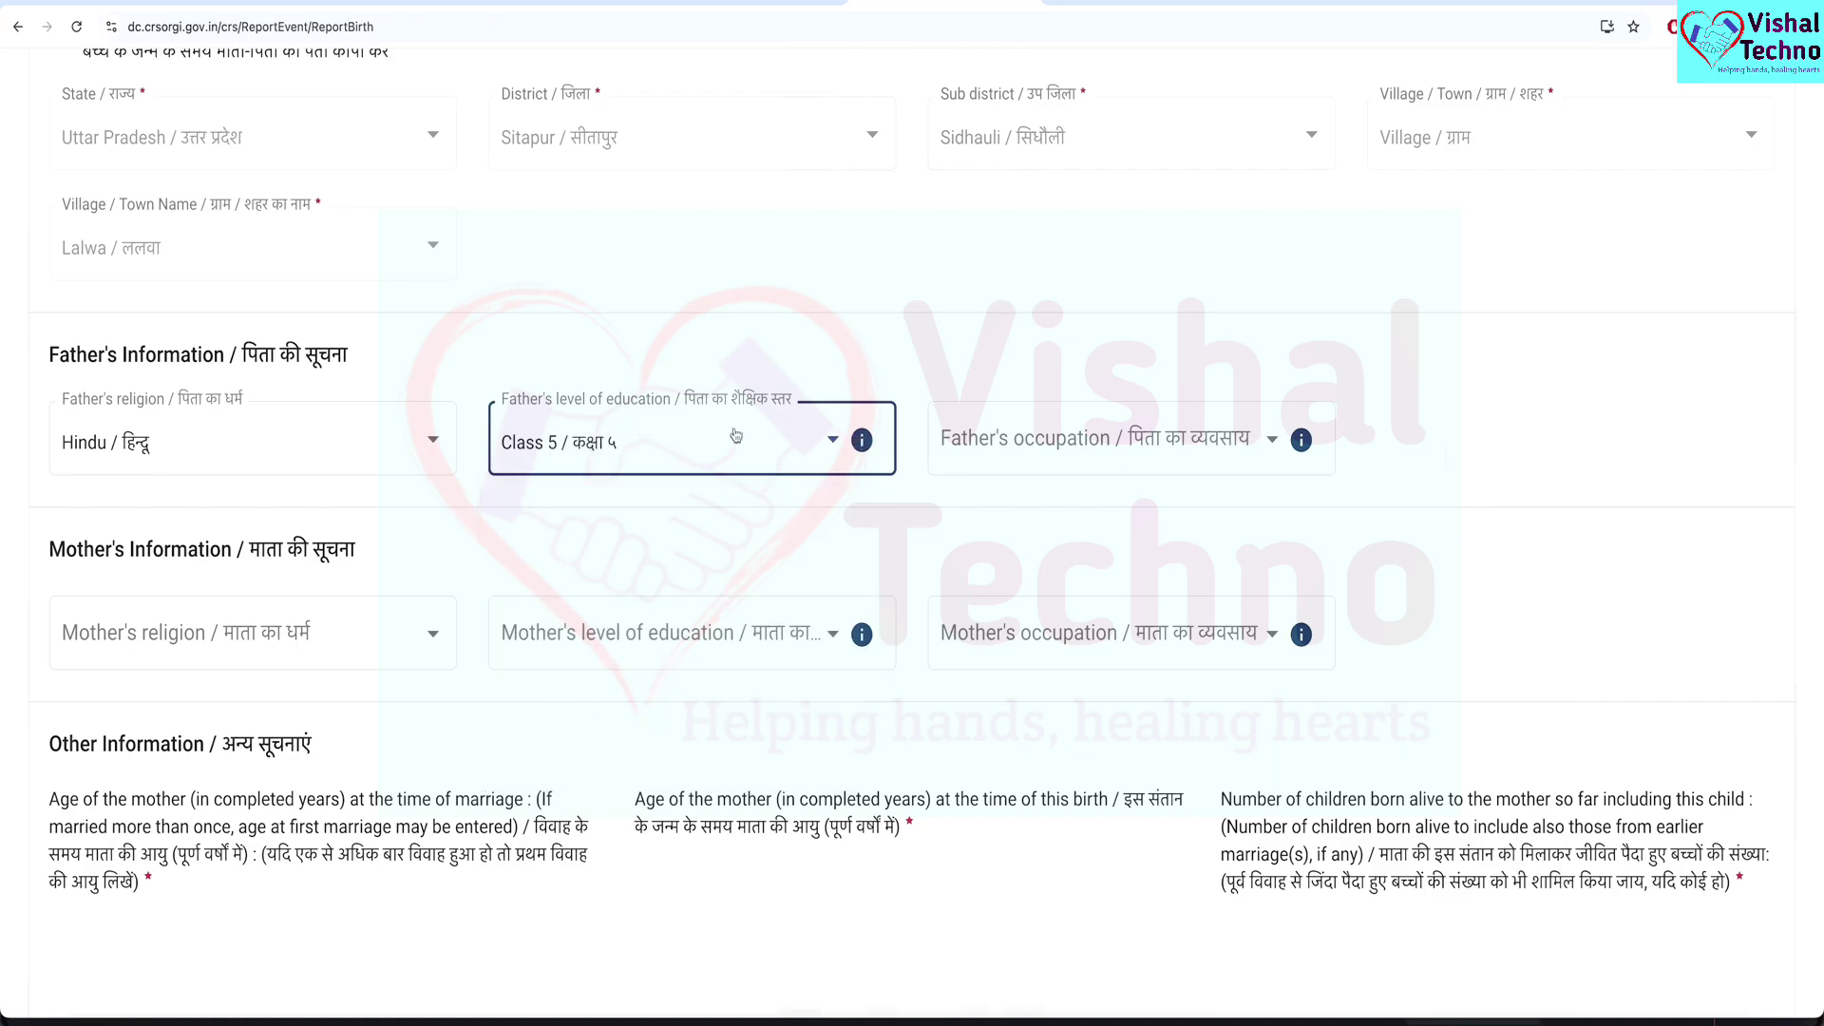
{"action": "left_click", "coordinate": [1264, 445]}
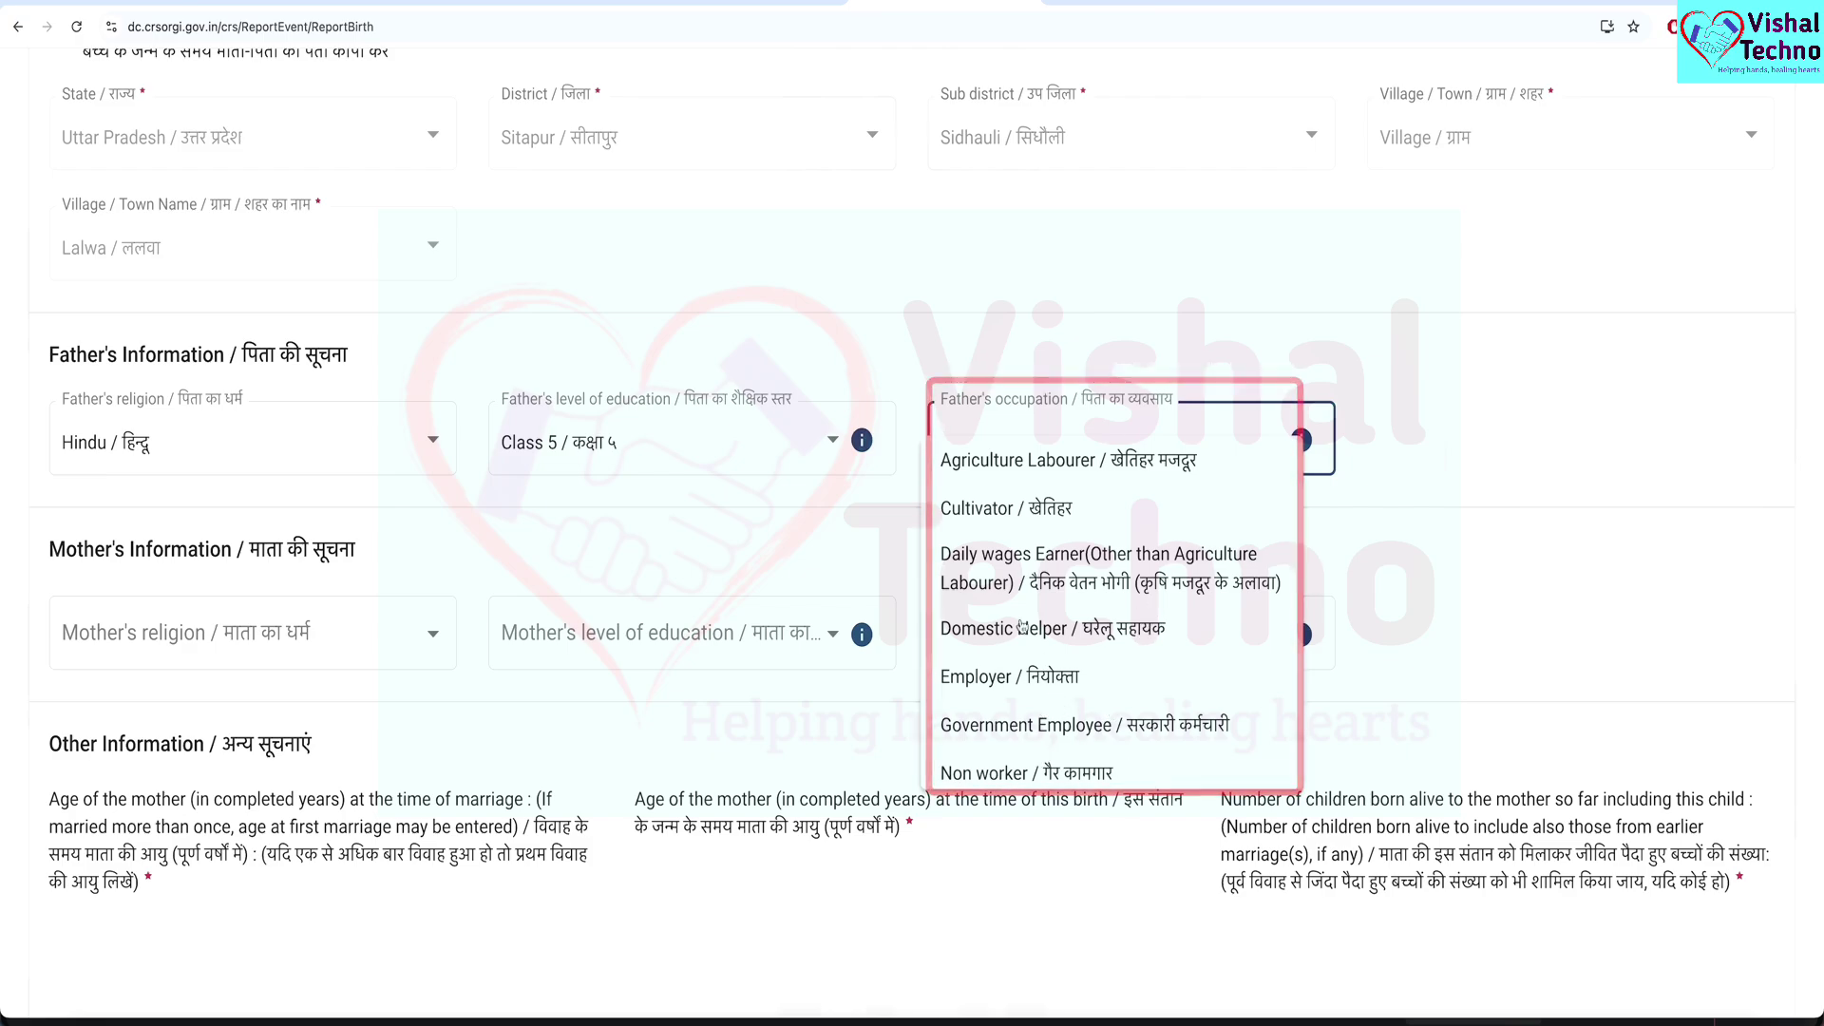
{"action": "left_click", "coordinate": [1152, 466]}
{"action": "scroll", "coordinate": [667, 620], "scroll_direction": "down", "scroll_amount": 3}
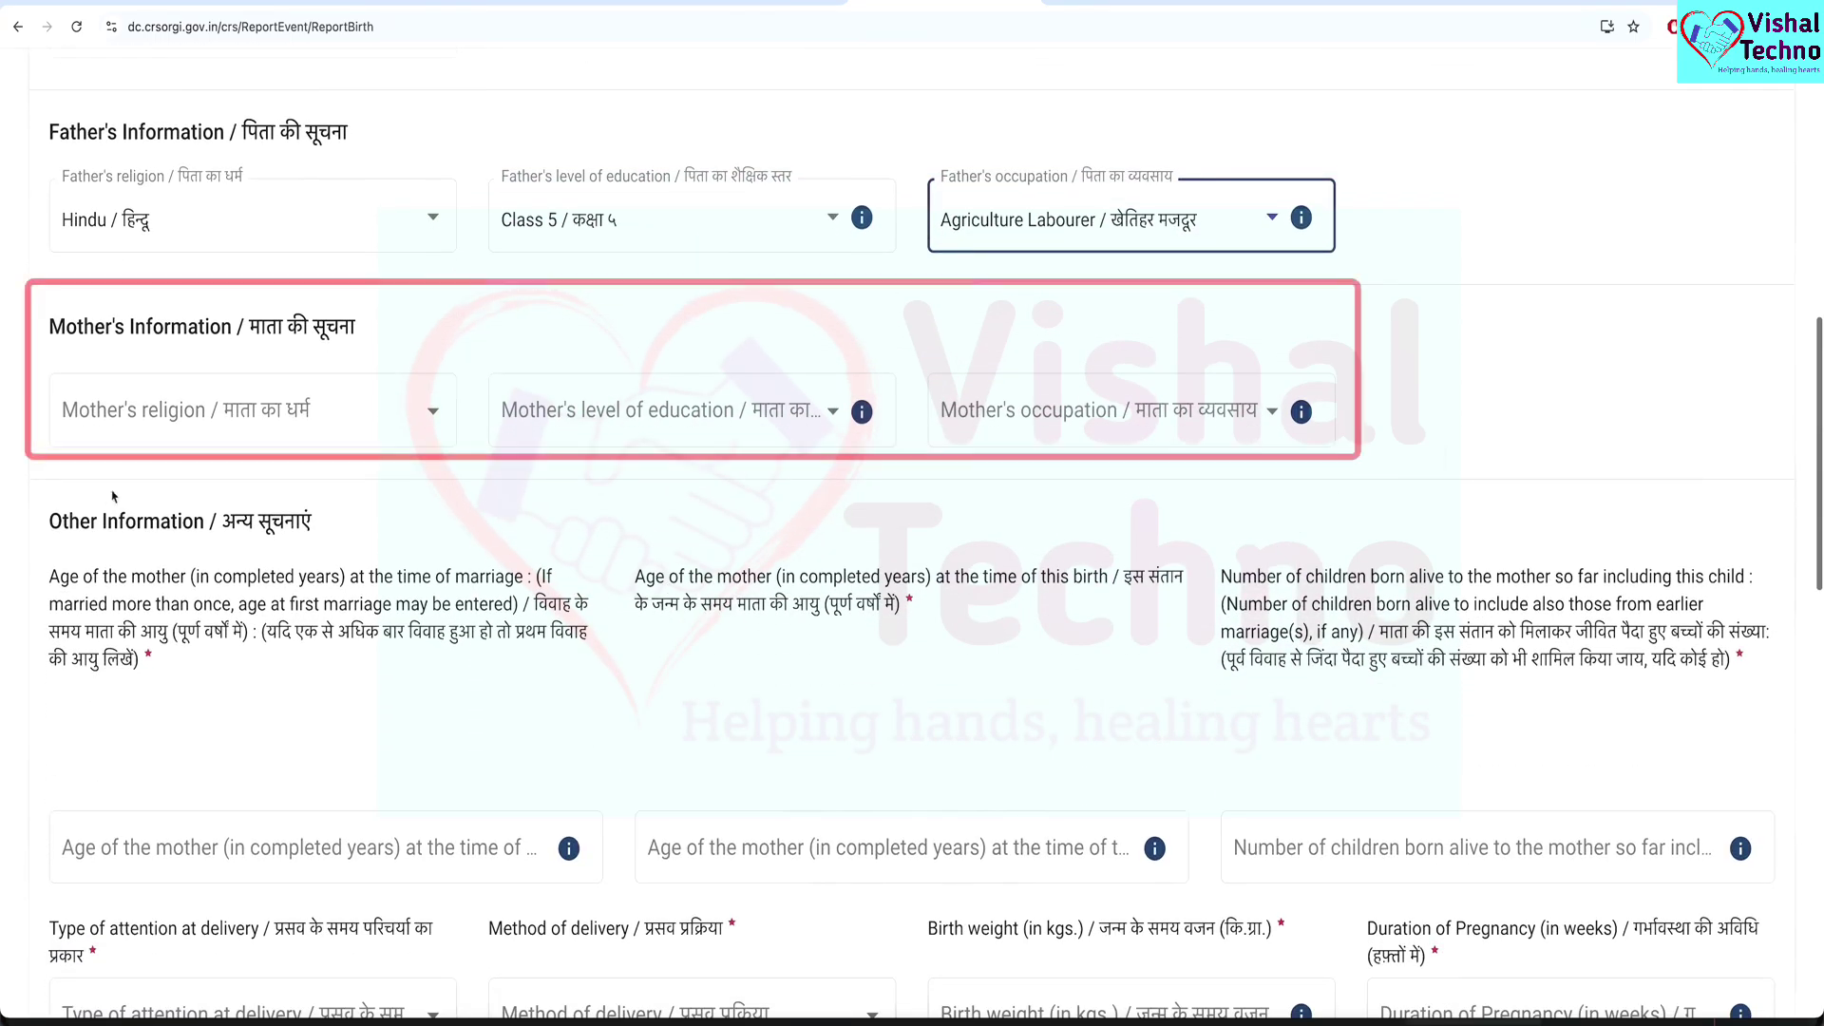
Set the mother's religion to Hindu, education to Class 5 and occupation to Non worker
{"action": "left_click", "coordinate": [428, 412]}
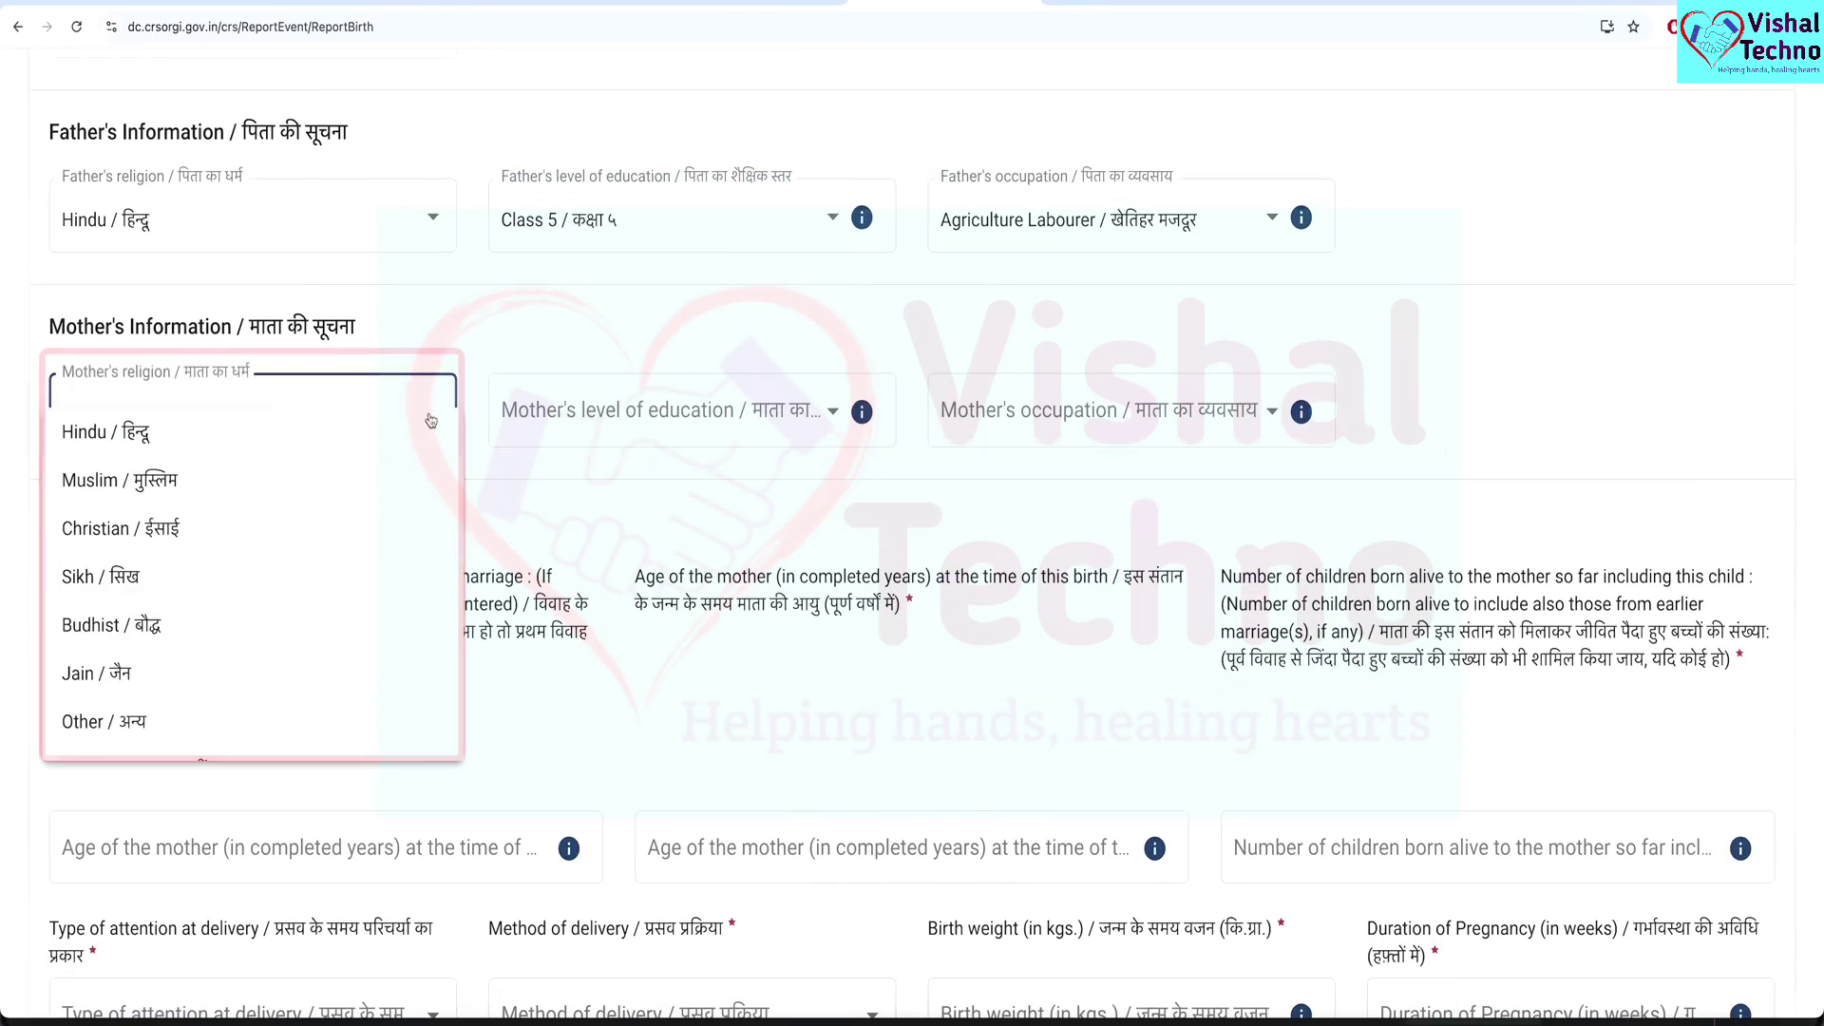
{"action": "left_click", "coordinate": [142, 435]}
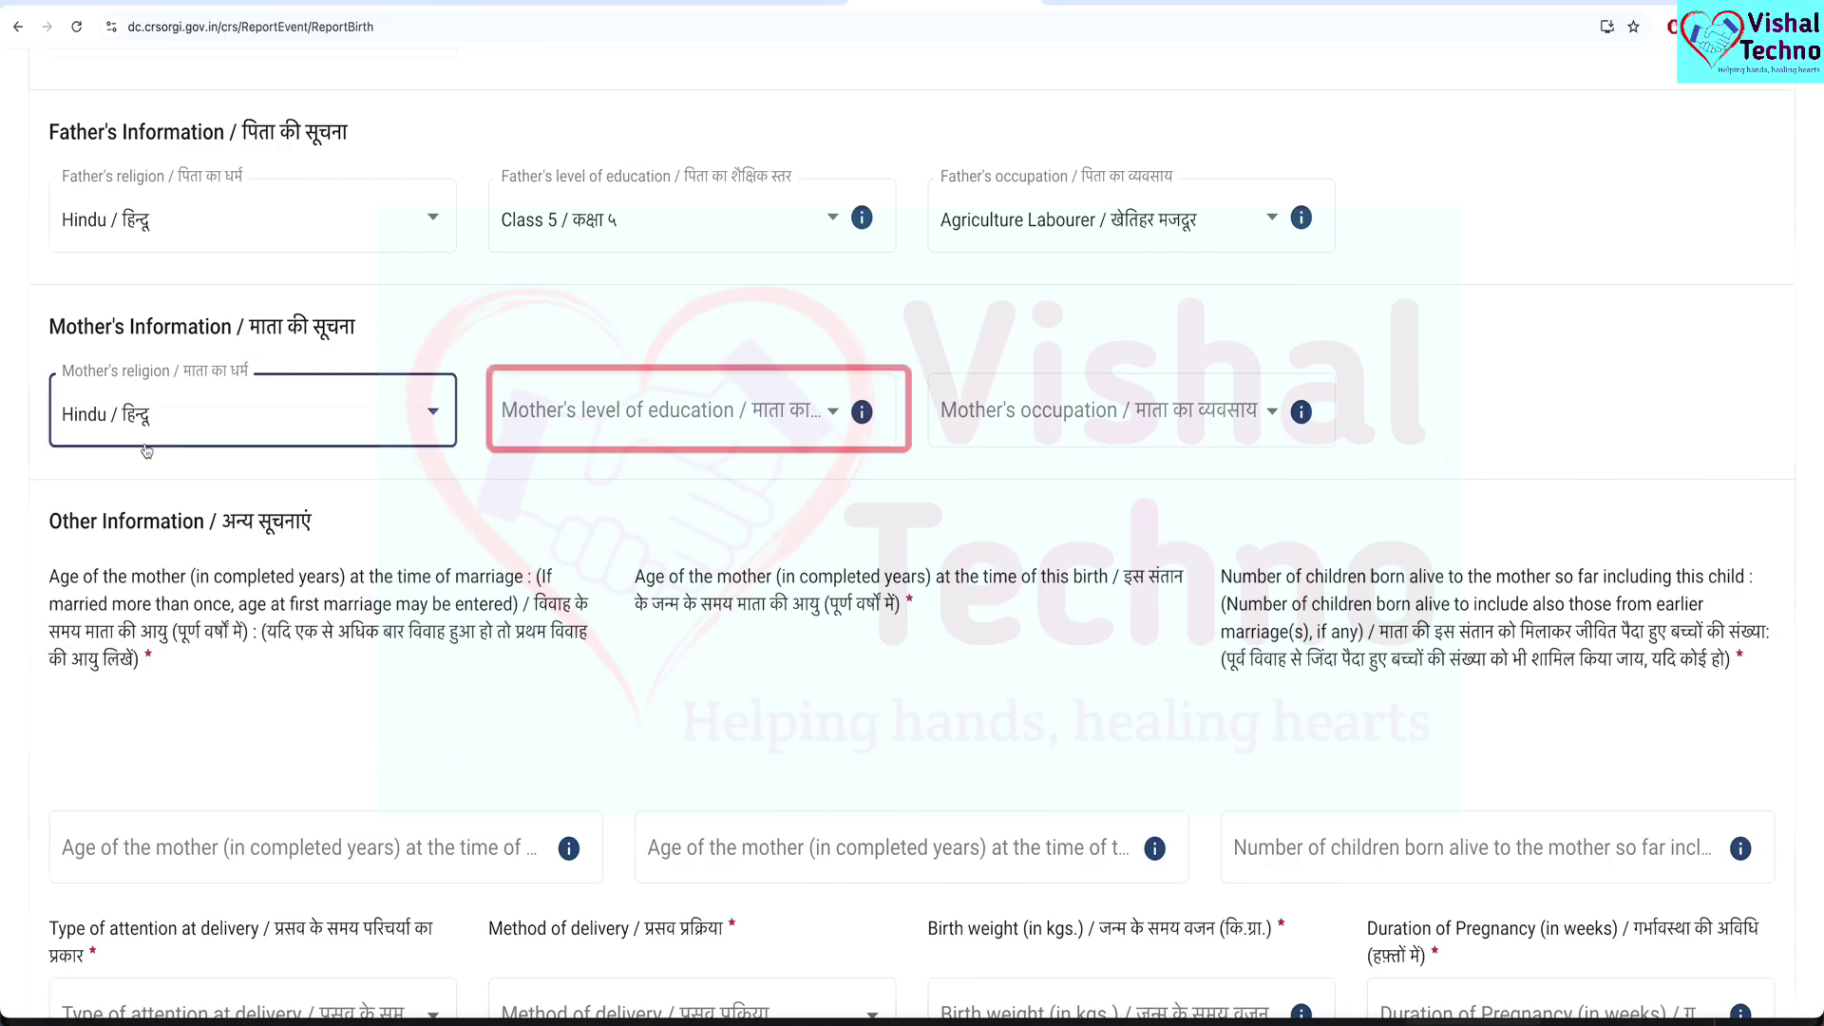
{"action": "left_click", "coordinate": [592, 435]}
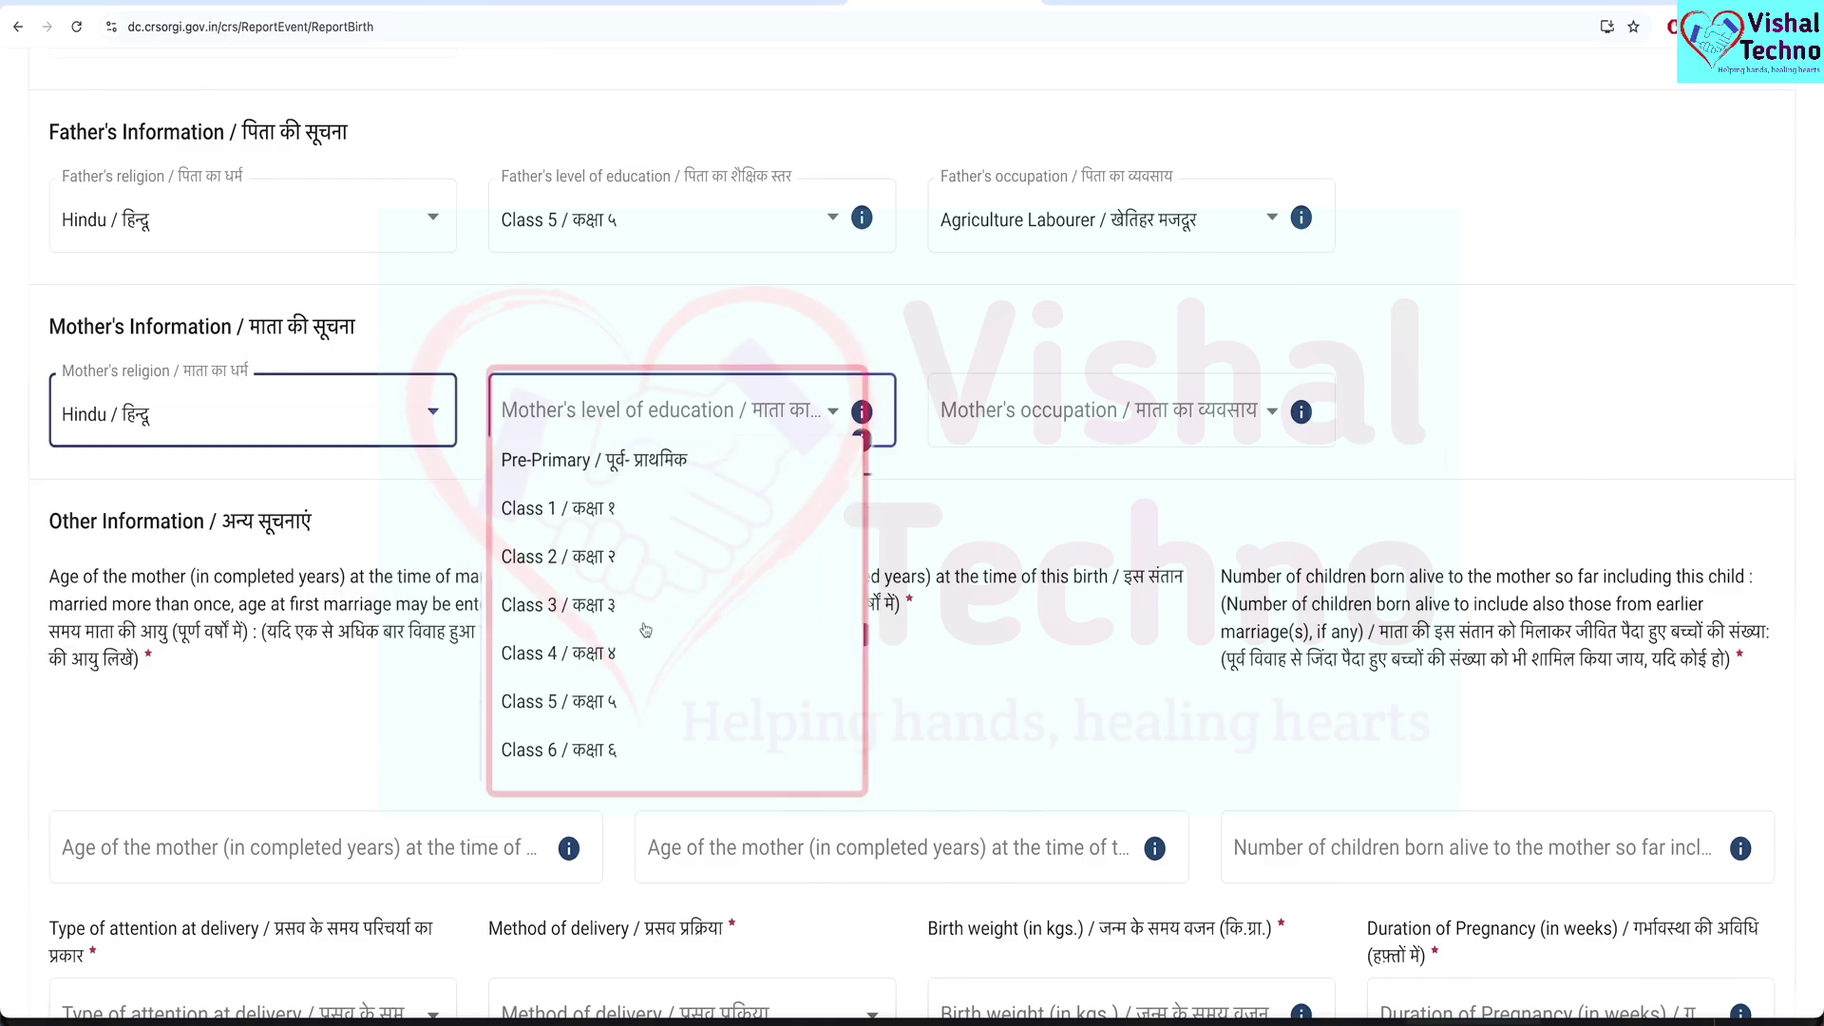
{"action": "left_click", "coordinate": [580, 703]}
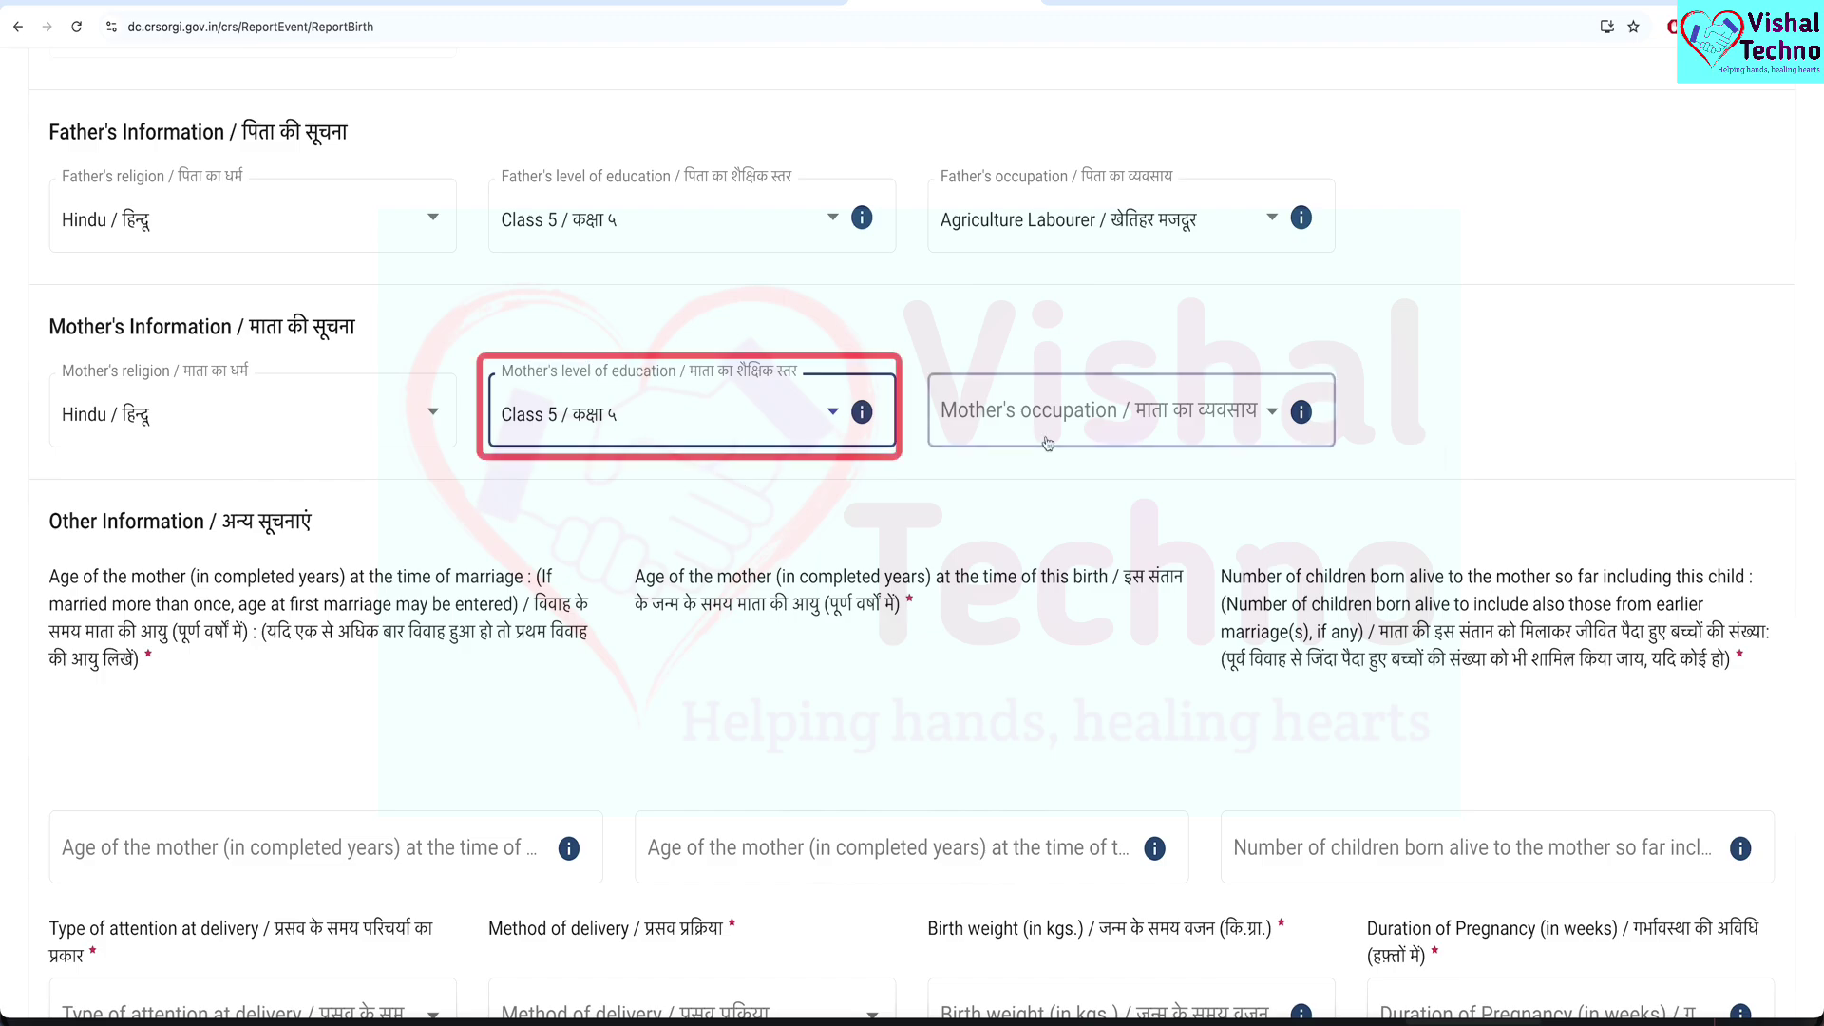
{"action": "left_click", "coordinate": [1092, 410]}
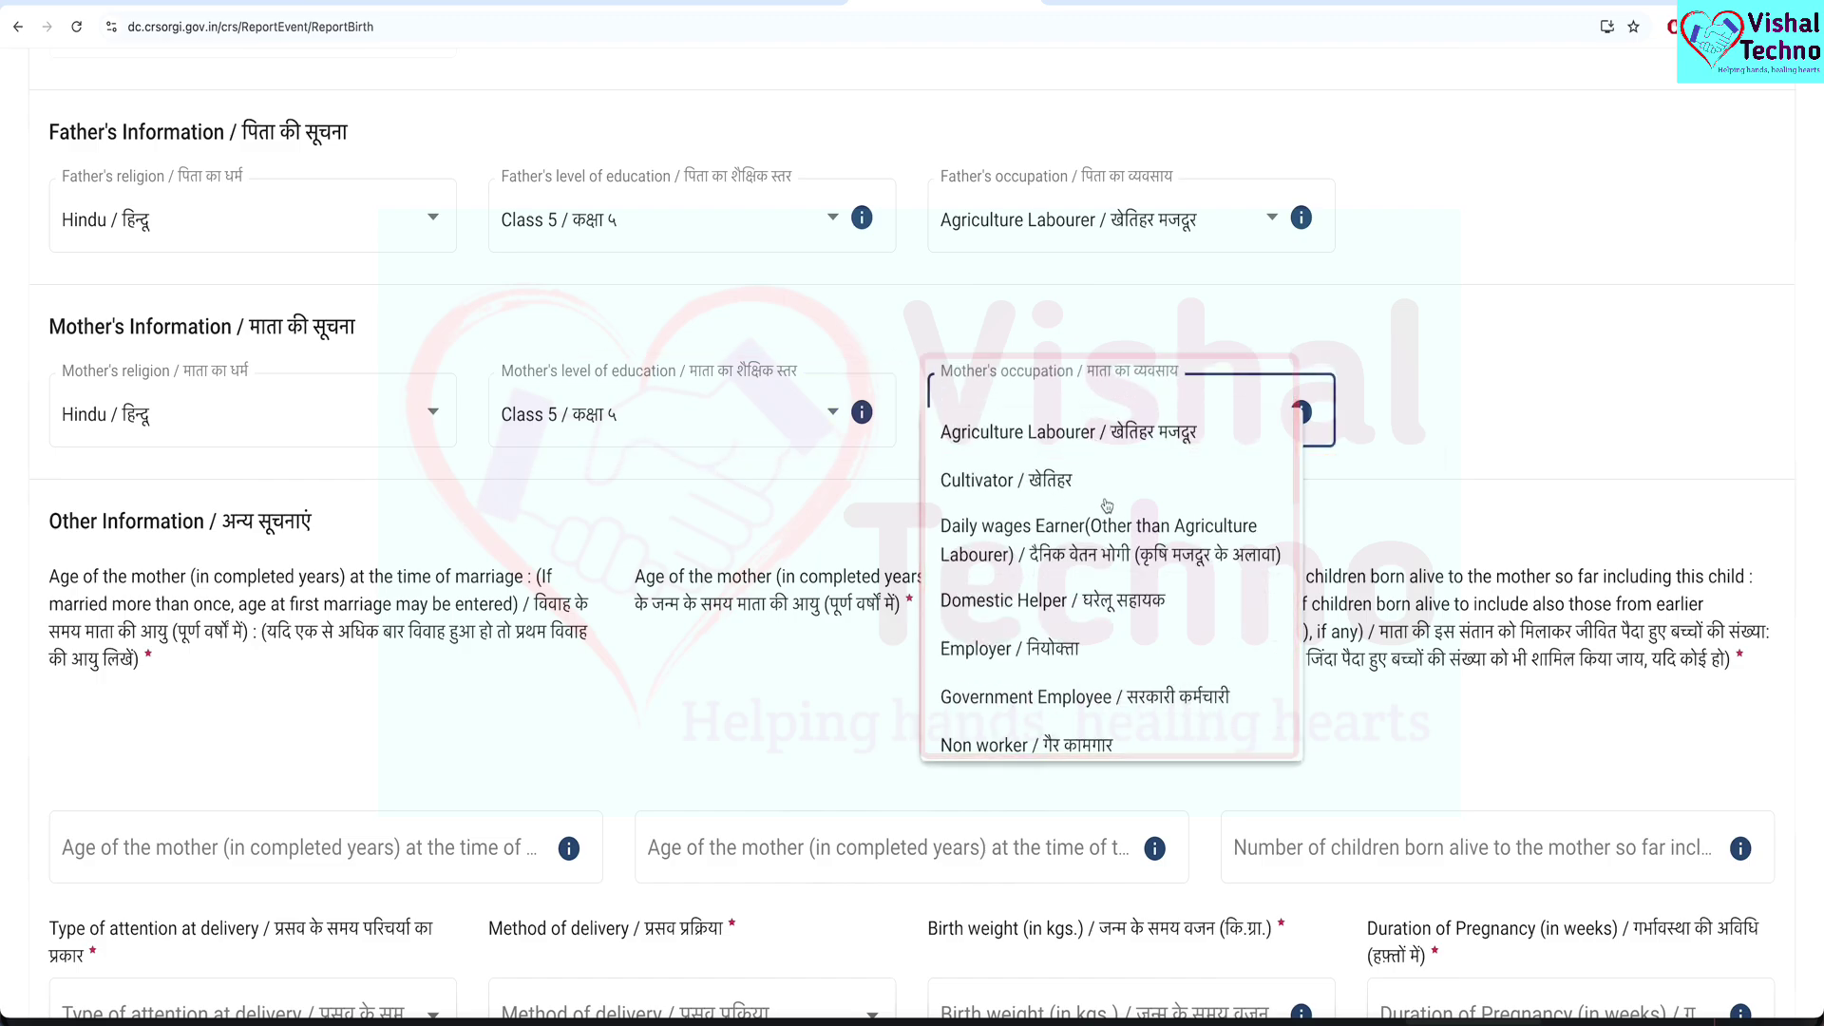
{"action": "scroll", "coordinate": [1062, 634], "scroll_direction": "down", "scroll_amount": 2}
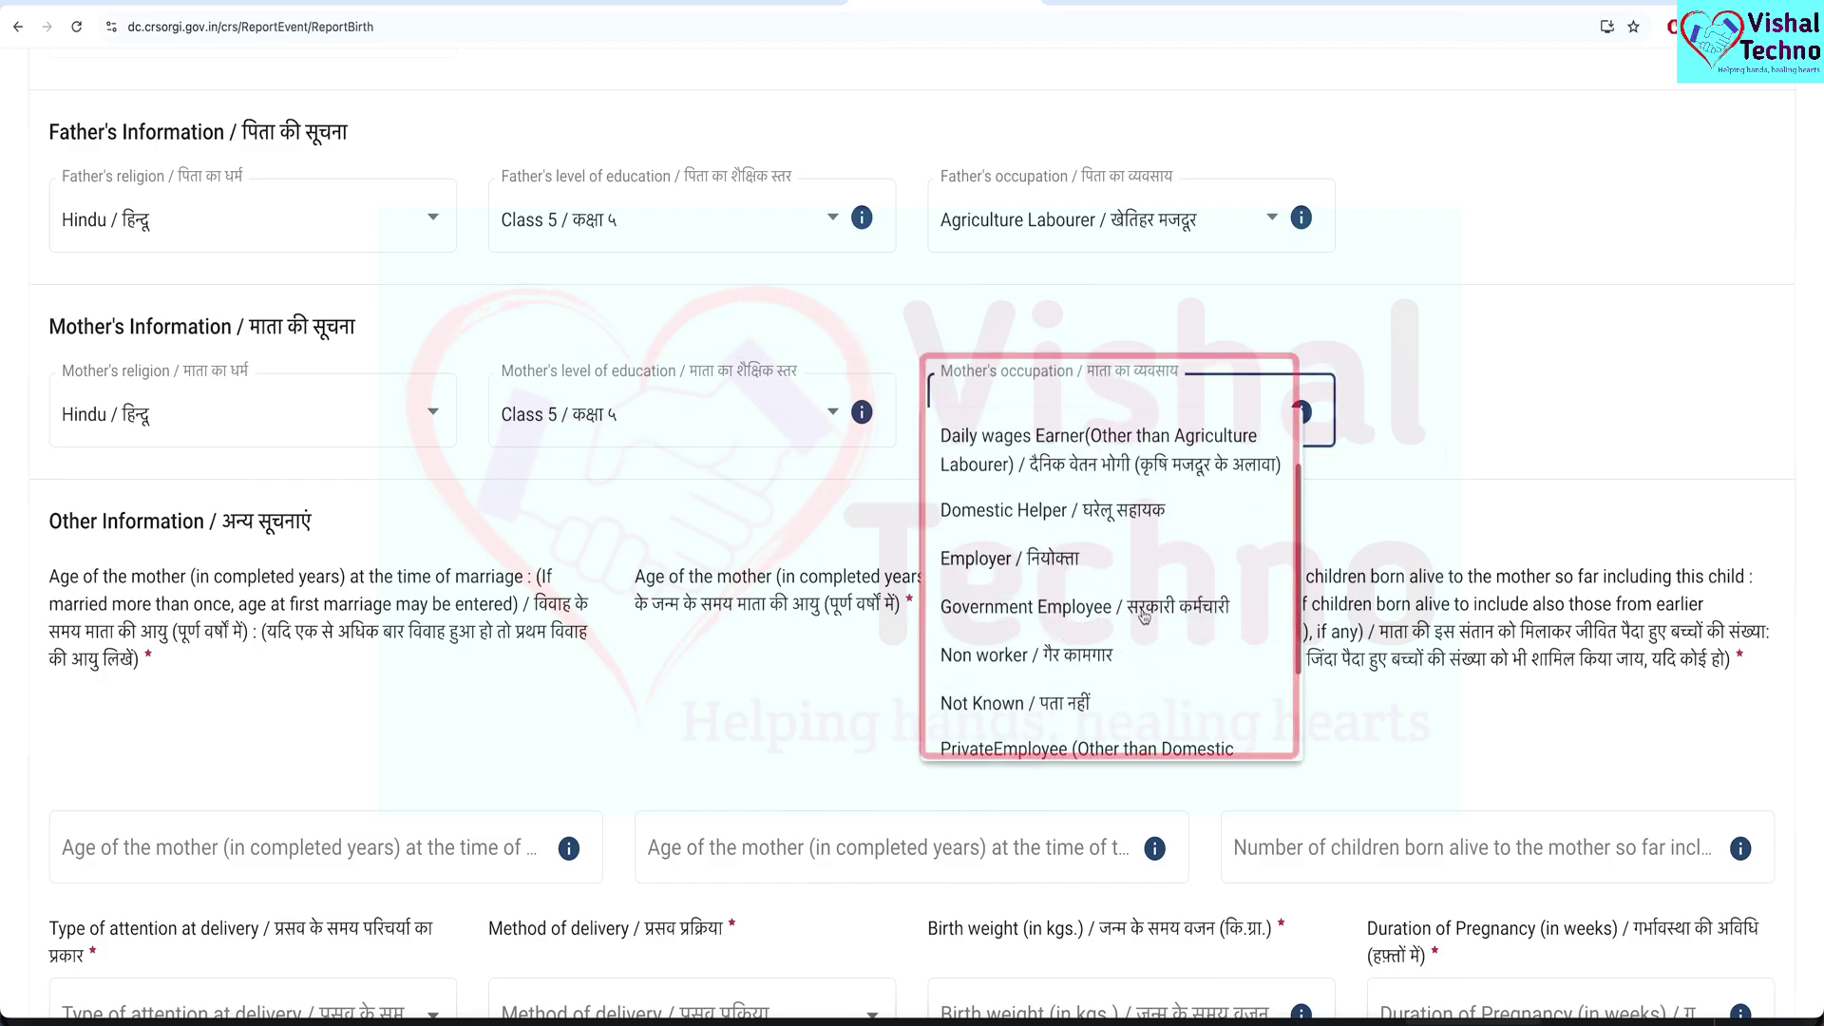
{"action": "scroll", "coordinate": [1045, 682], "scroll_direction": "down", "scroll_amount": 2}
{"action": "scroll", "coordinate": [1062, 691], "scroll_direction": "down", "scroll_amount": 2}
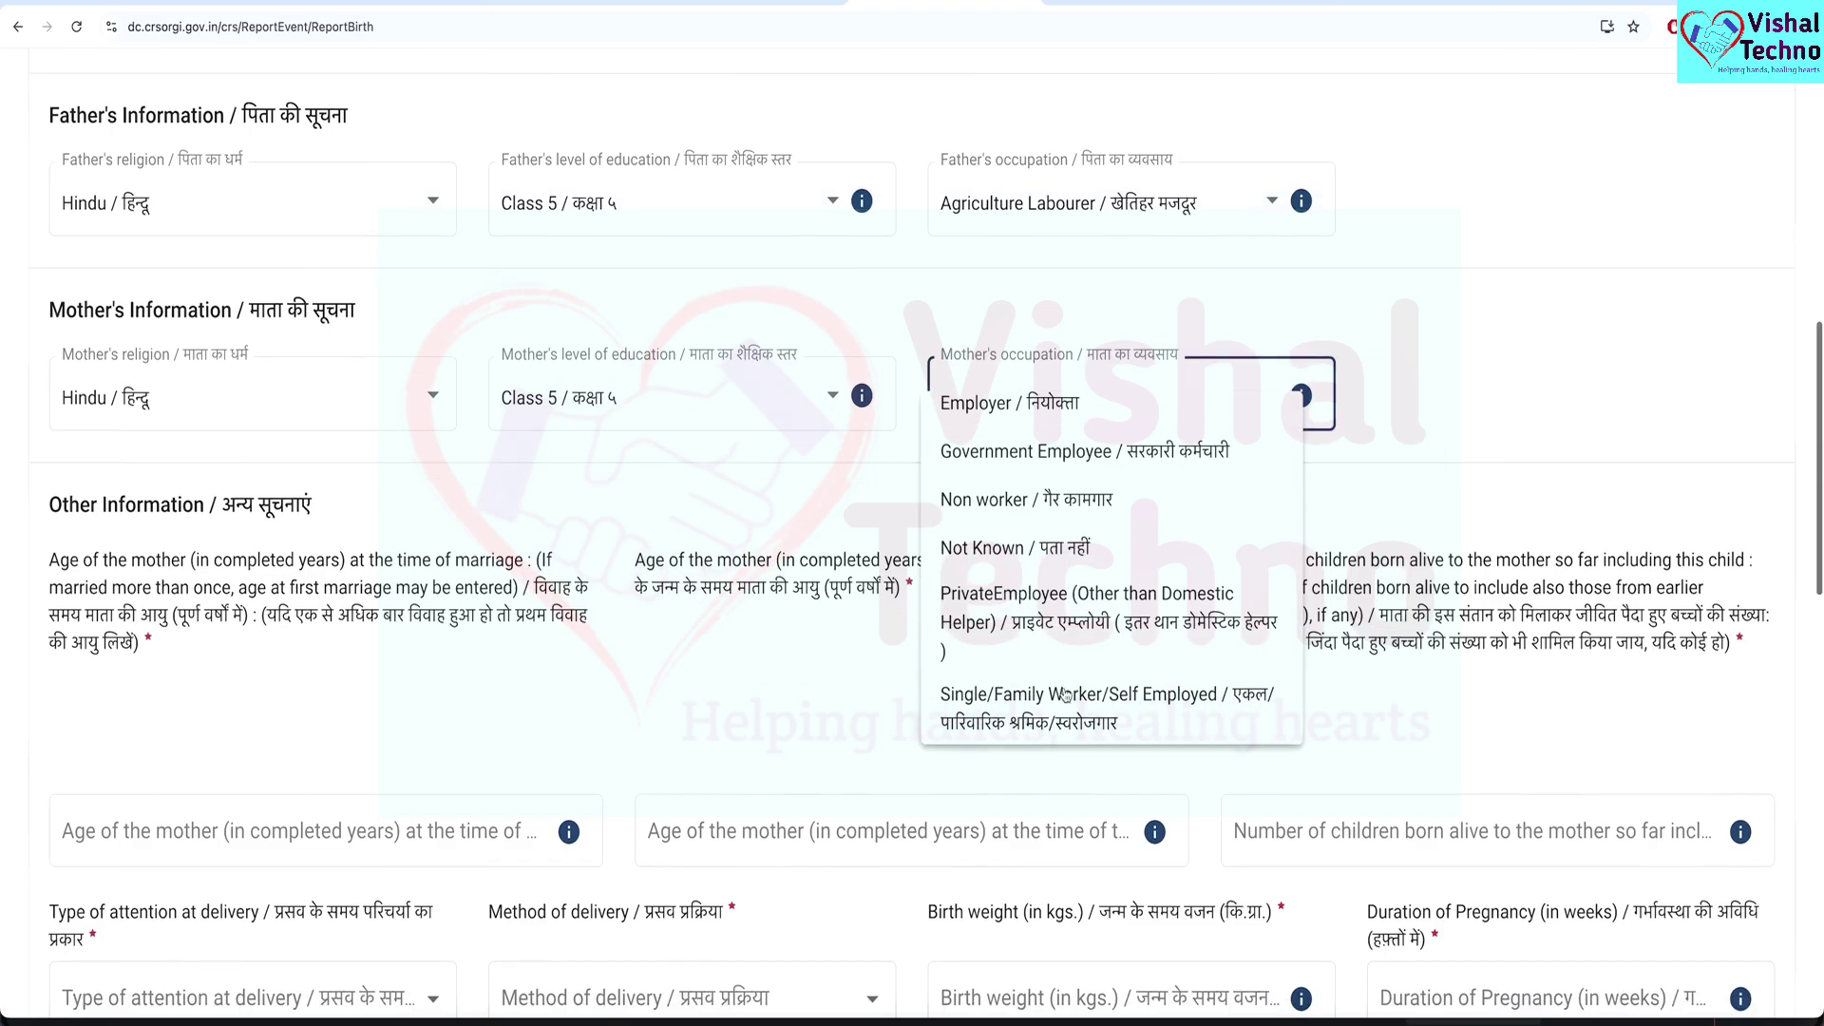
{"action": "scroll", "coordinate": [1066, 691], "scroll_direction": "up", "scroll_amount": 2}
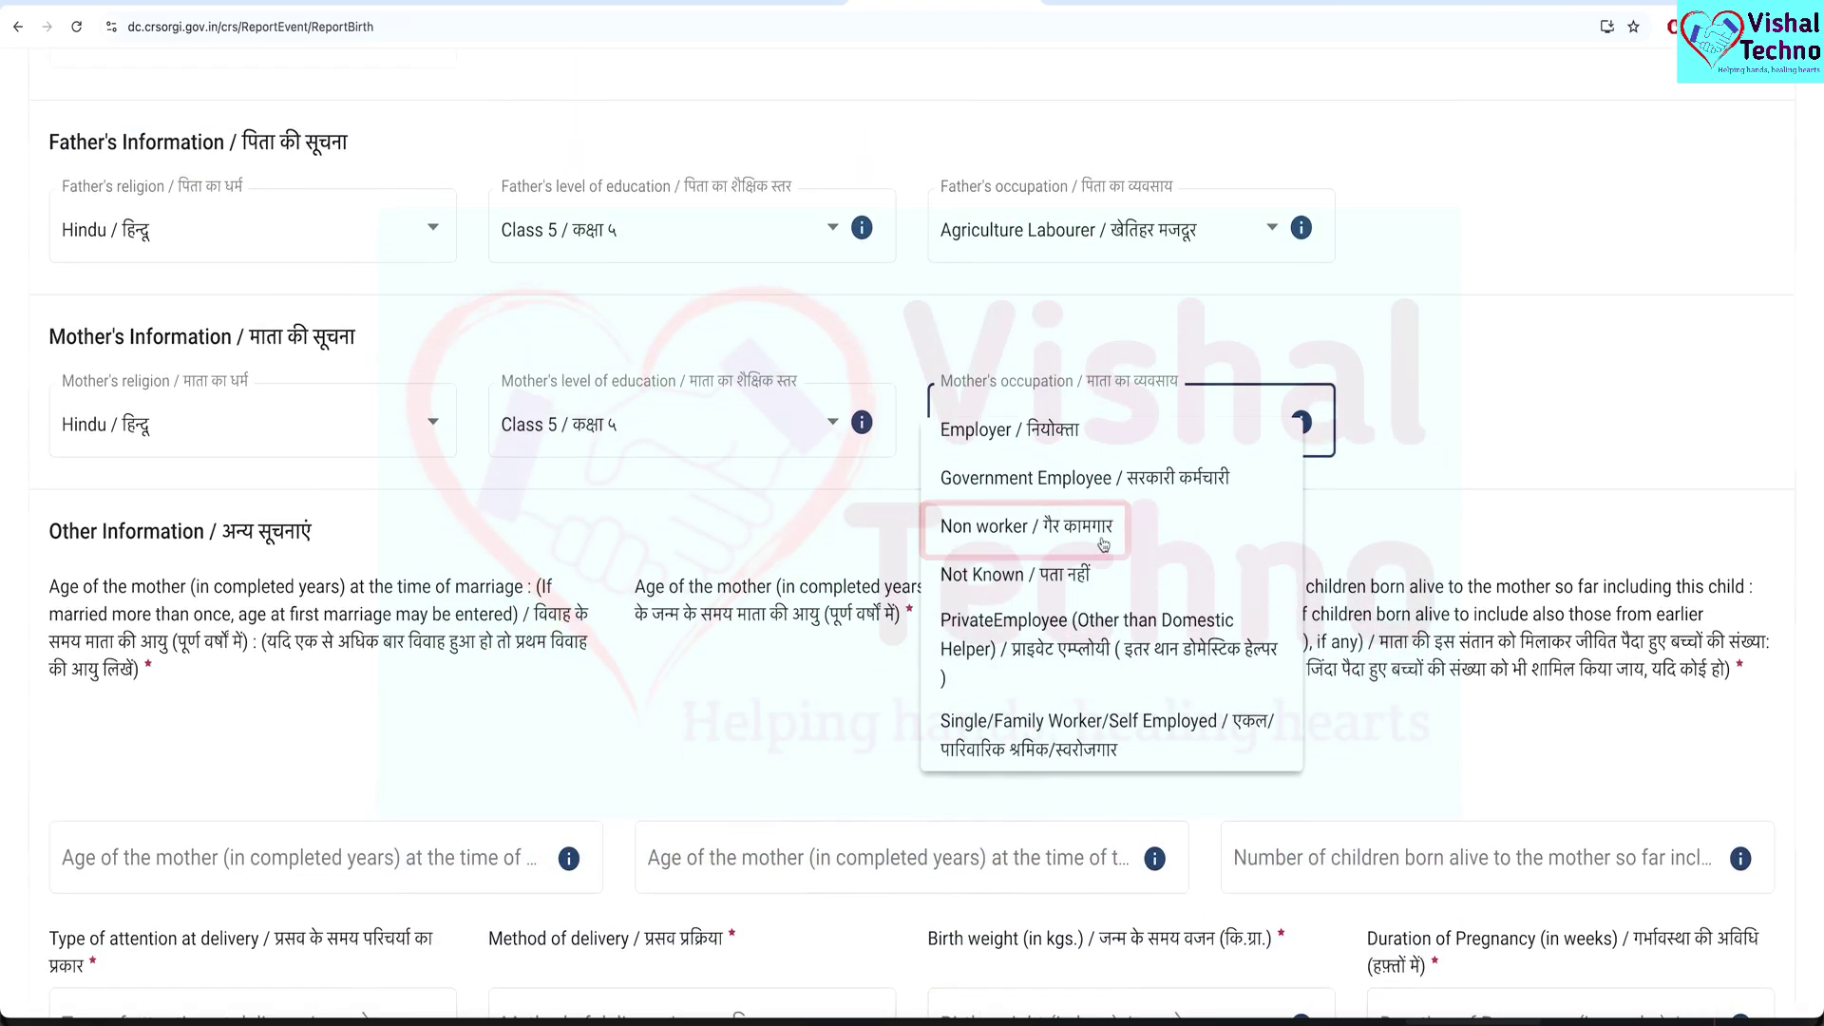
{"action": "left_click", "coordinate": [1103, 544]}
{"action": "scroll", "coordinate": [1103, 543], "scroll_direction": "down", "scroll_amount": 5}
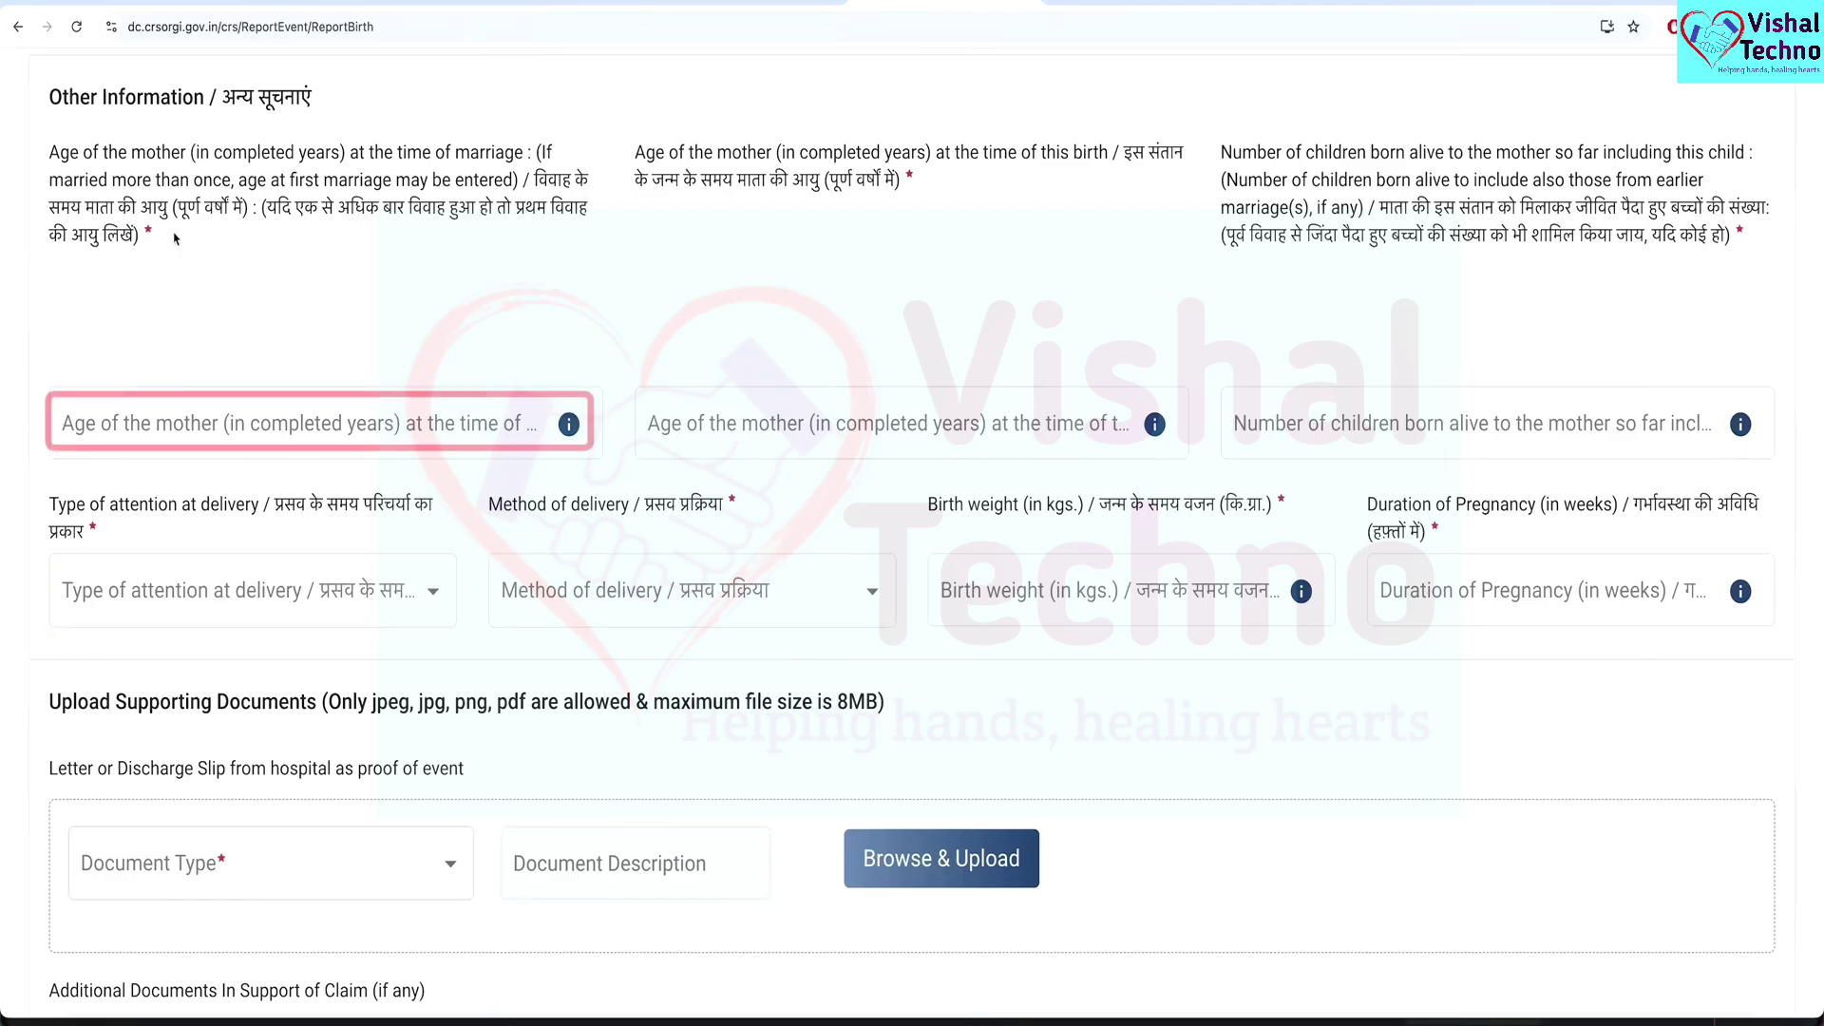
Enter the mother's age at marriage 21, age at this birth 29, and 5 children born alive
{"action": "type", "text": "21"}
{"action": "left_click", "coordinate": [844, 419]}
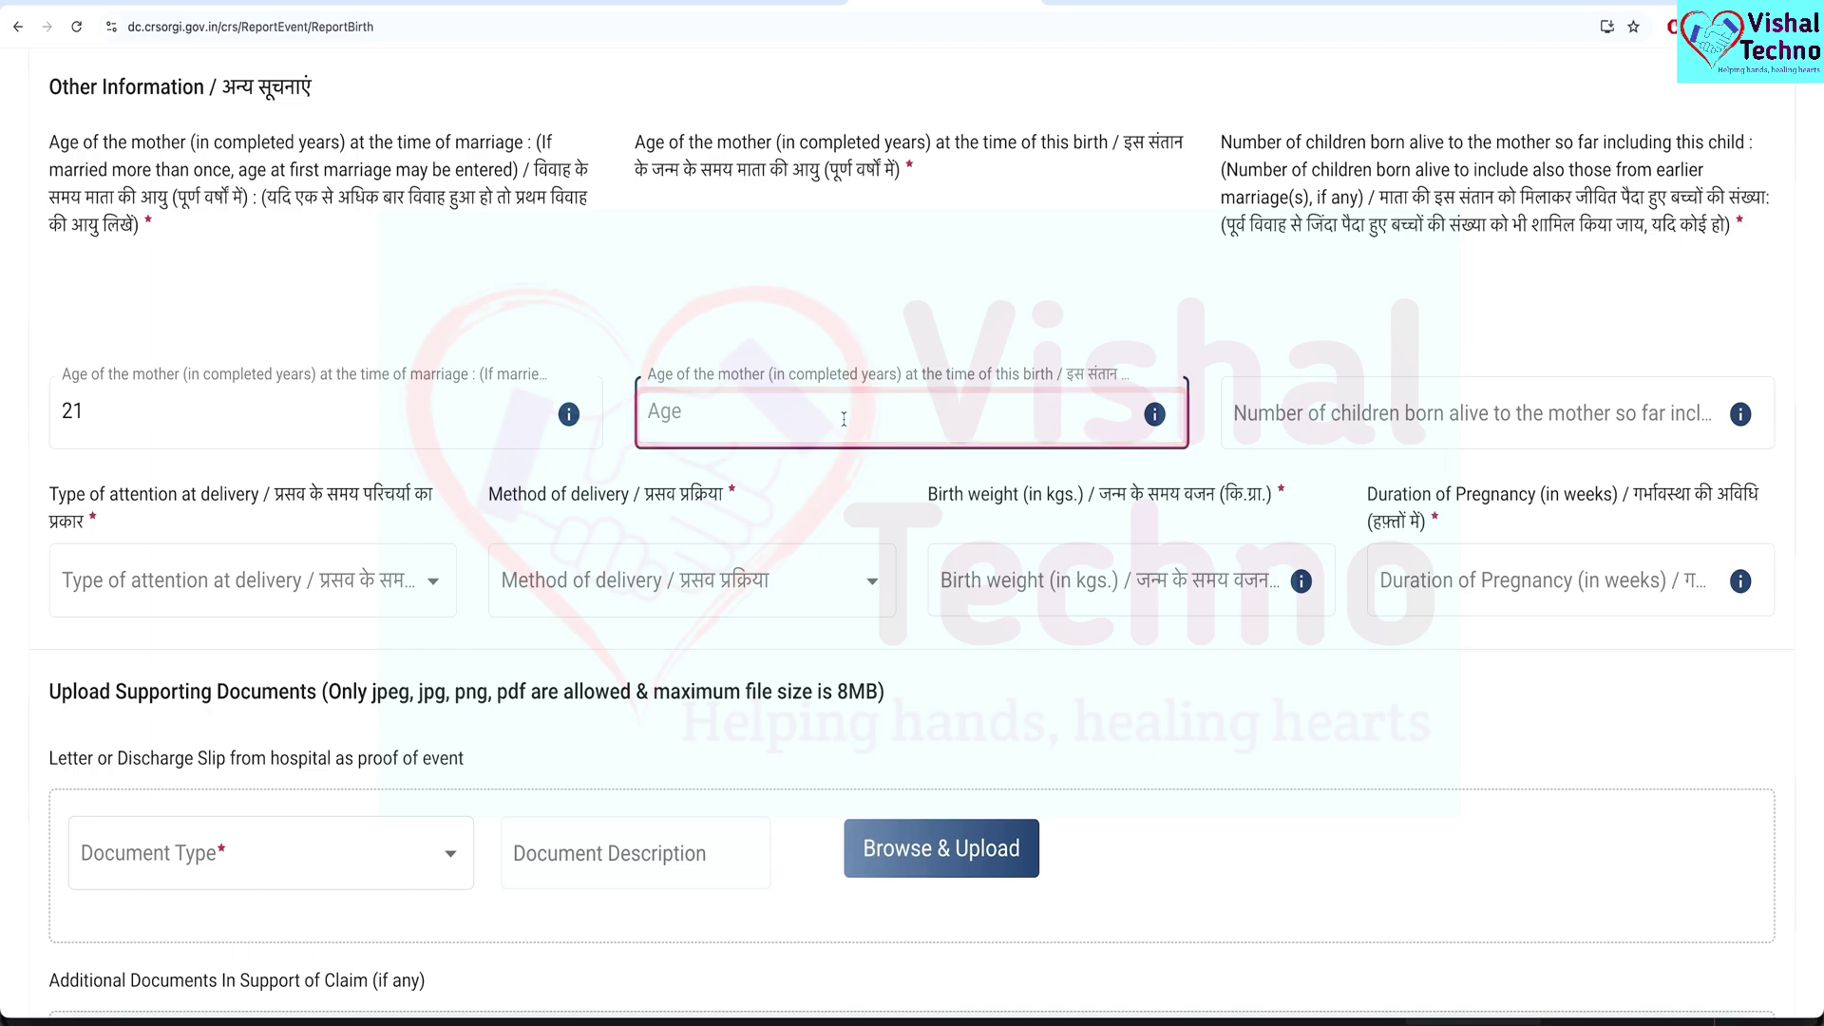
{"action": "type", "text": "29"}
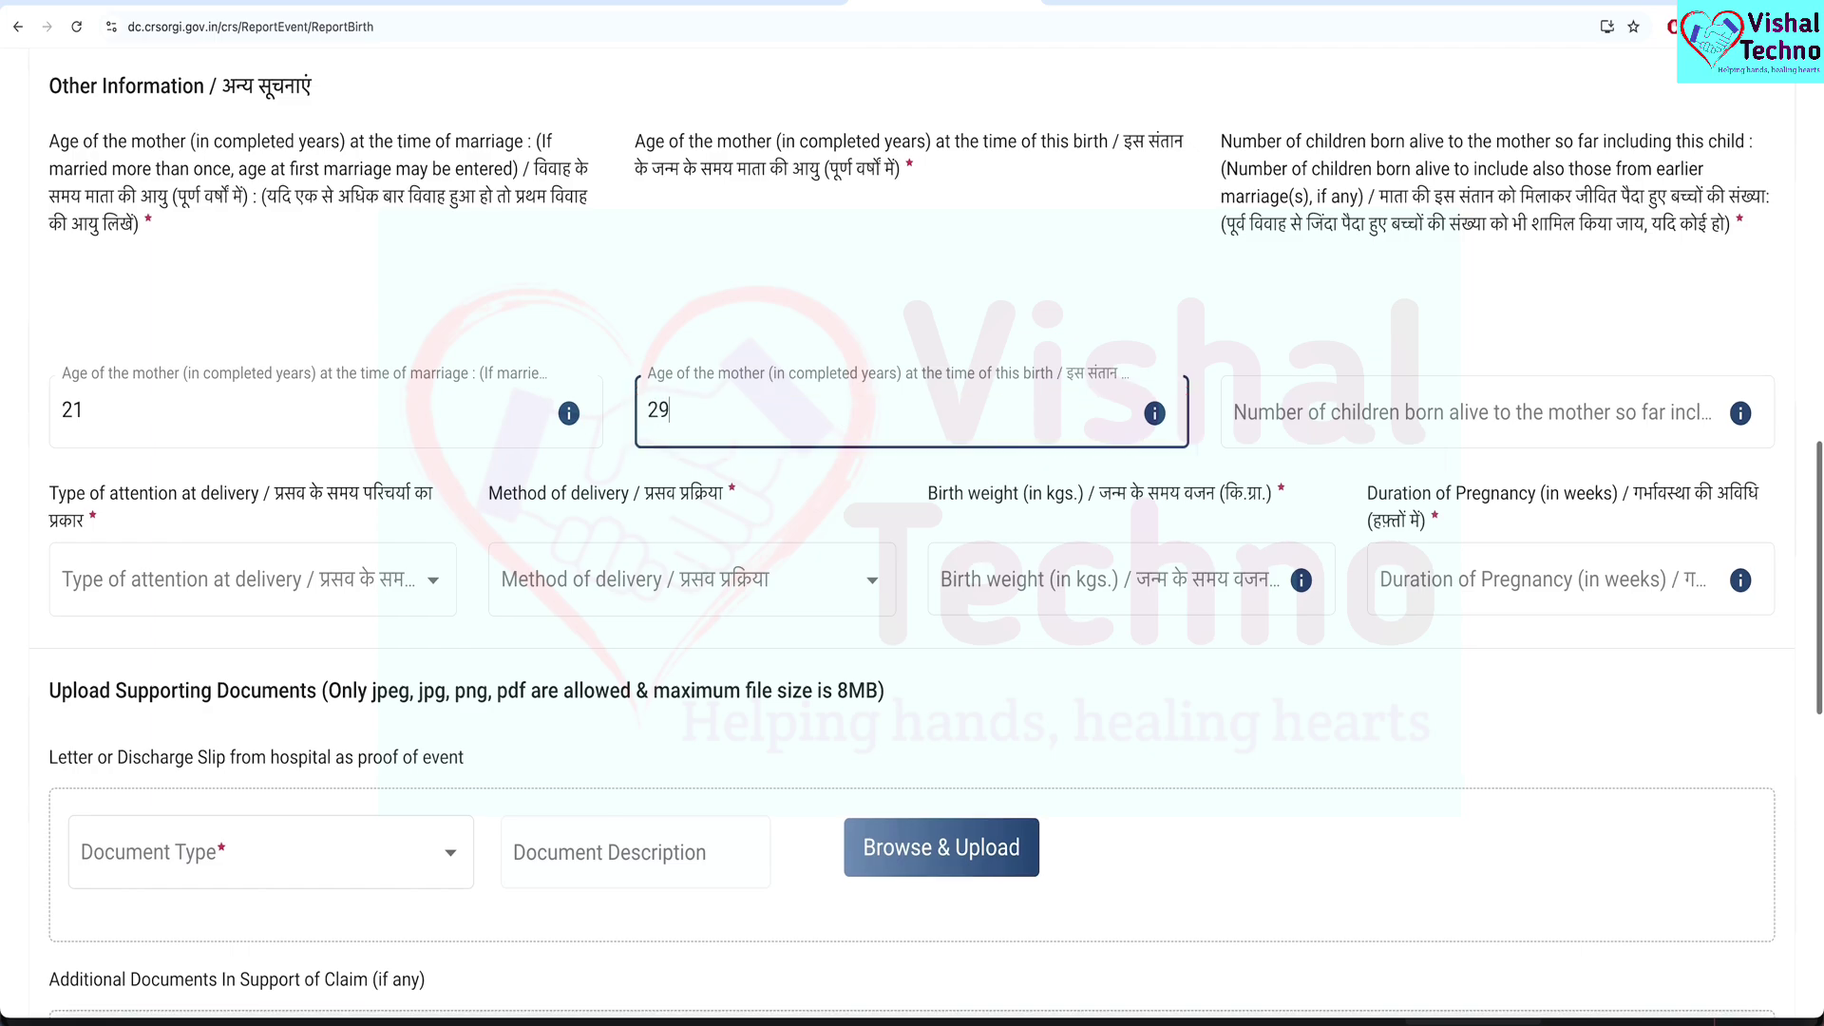
{"action": "left_click", "coordinate": [1390, 415]}
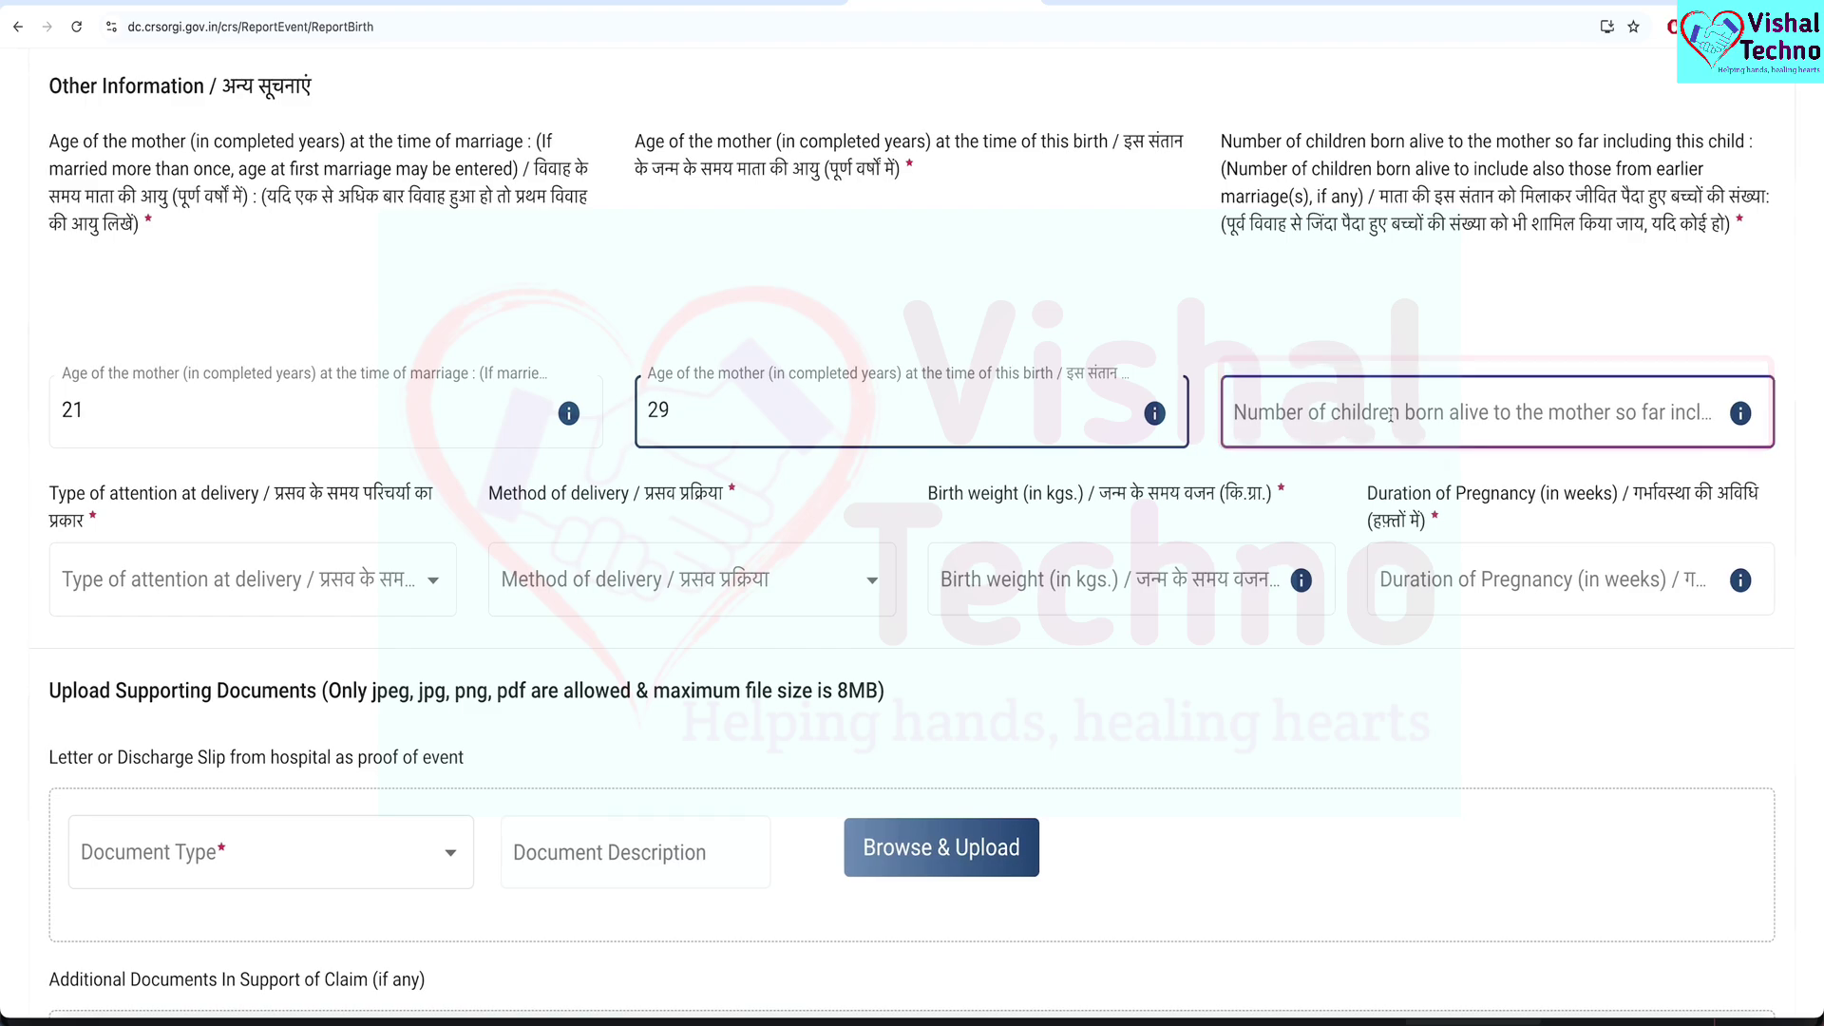
{"action": "left_click", "coordinate": [1390, 415]}
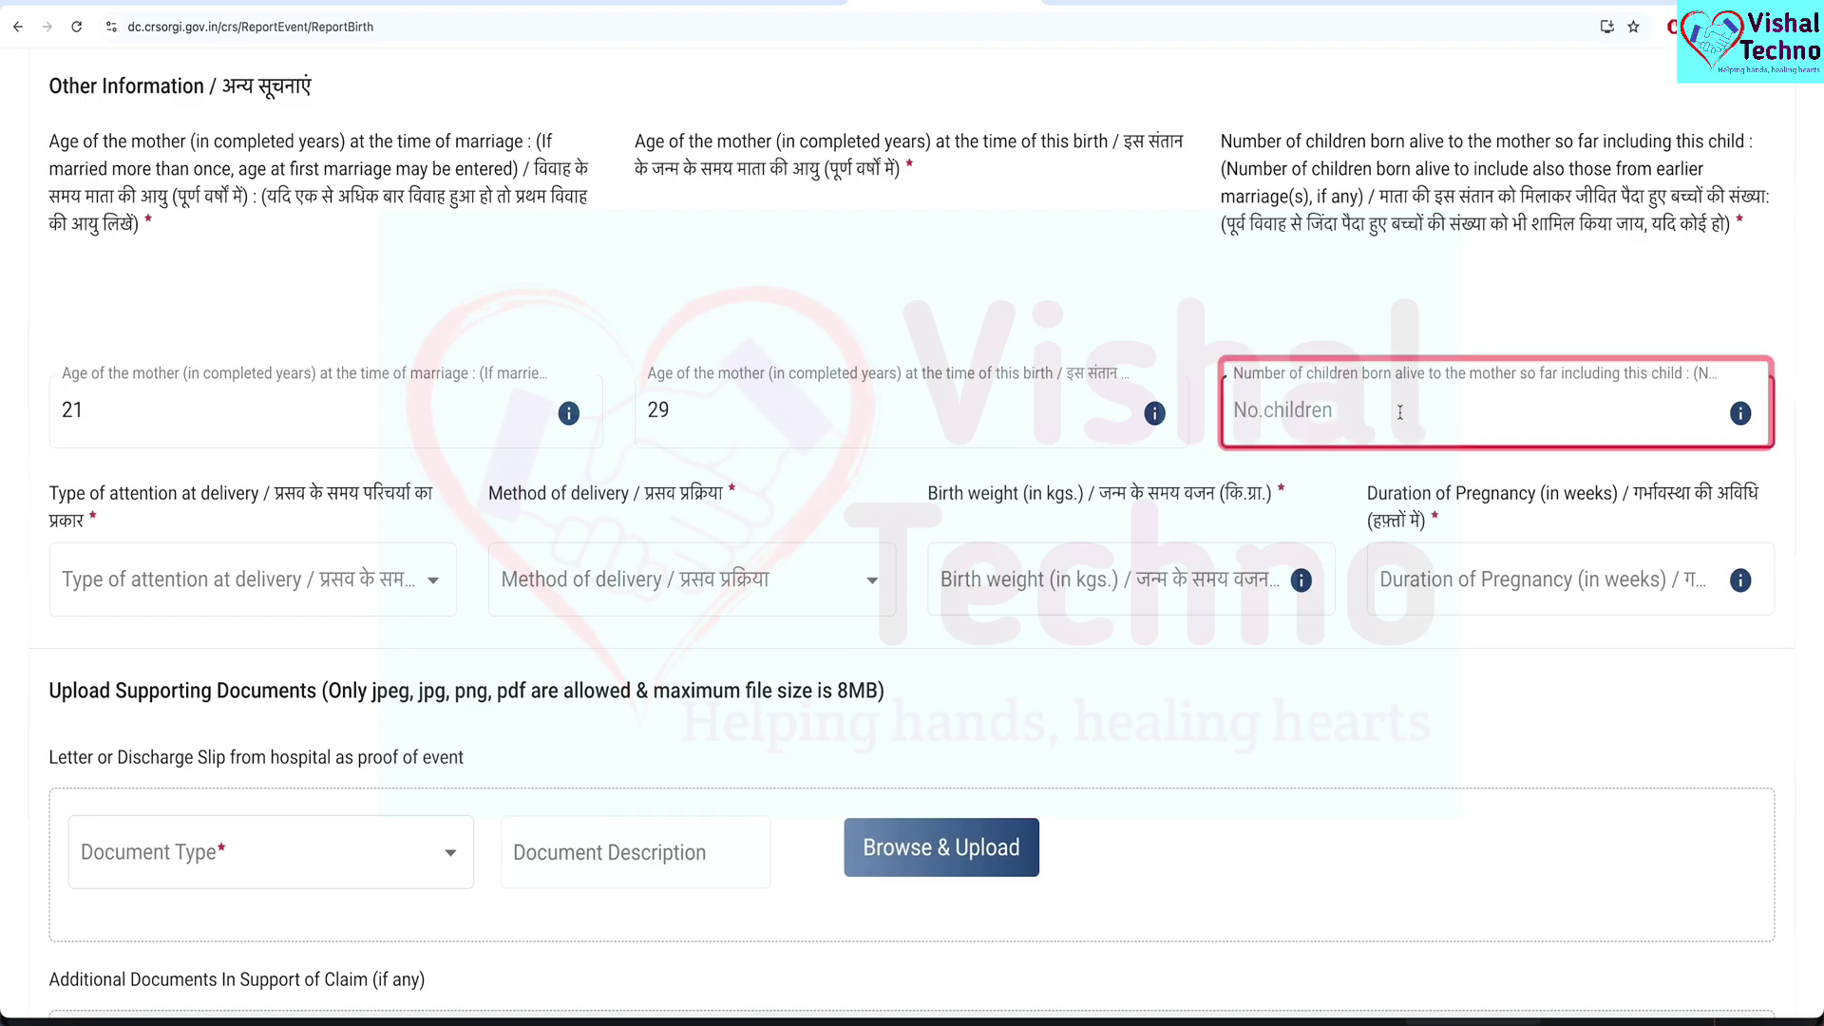
{"action": "type", "text": "5"}
{"action": "scroll", "coordinate": [410, 296], "scroll_direction": "down", "scroll_amount": 2}
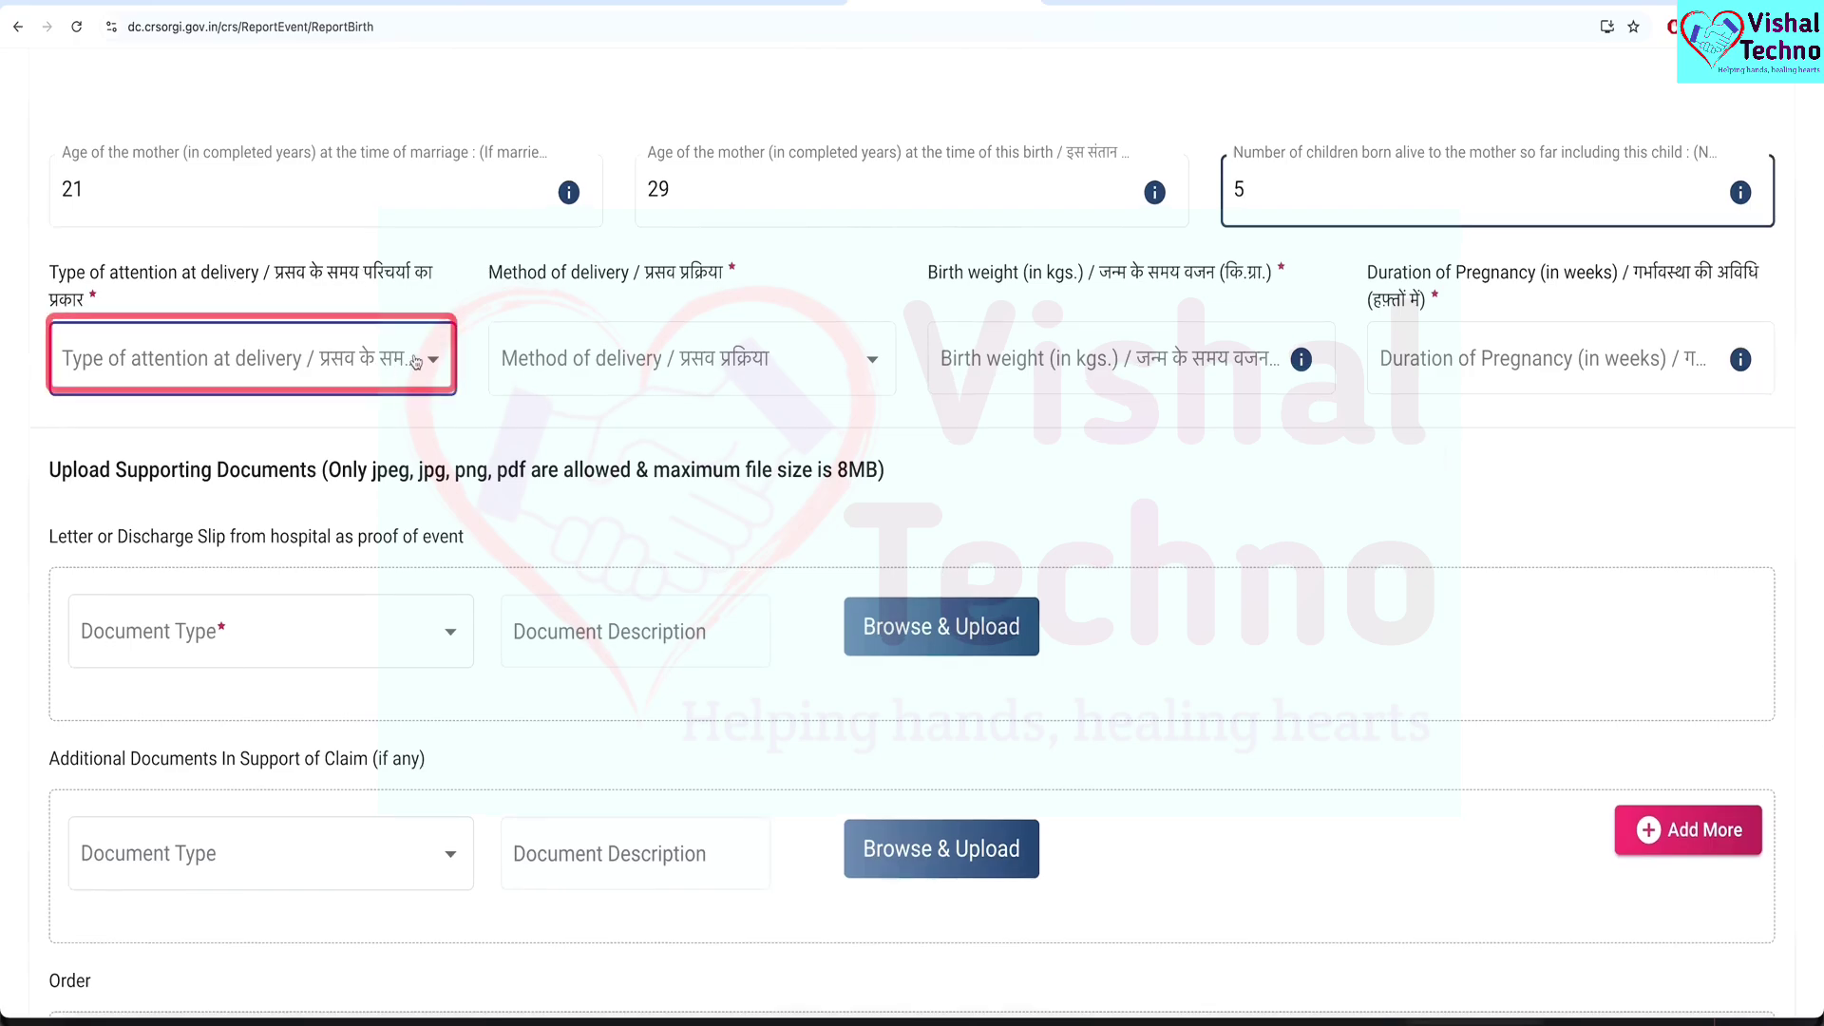
Set attention at delivery to Institutional - Governments and the delivery method to Normal
{"action": "left_click", "coordinate": [416, 359]}
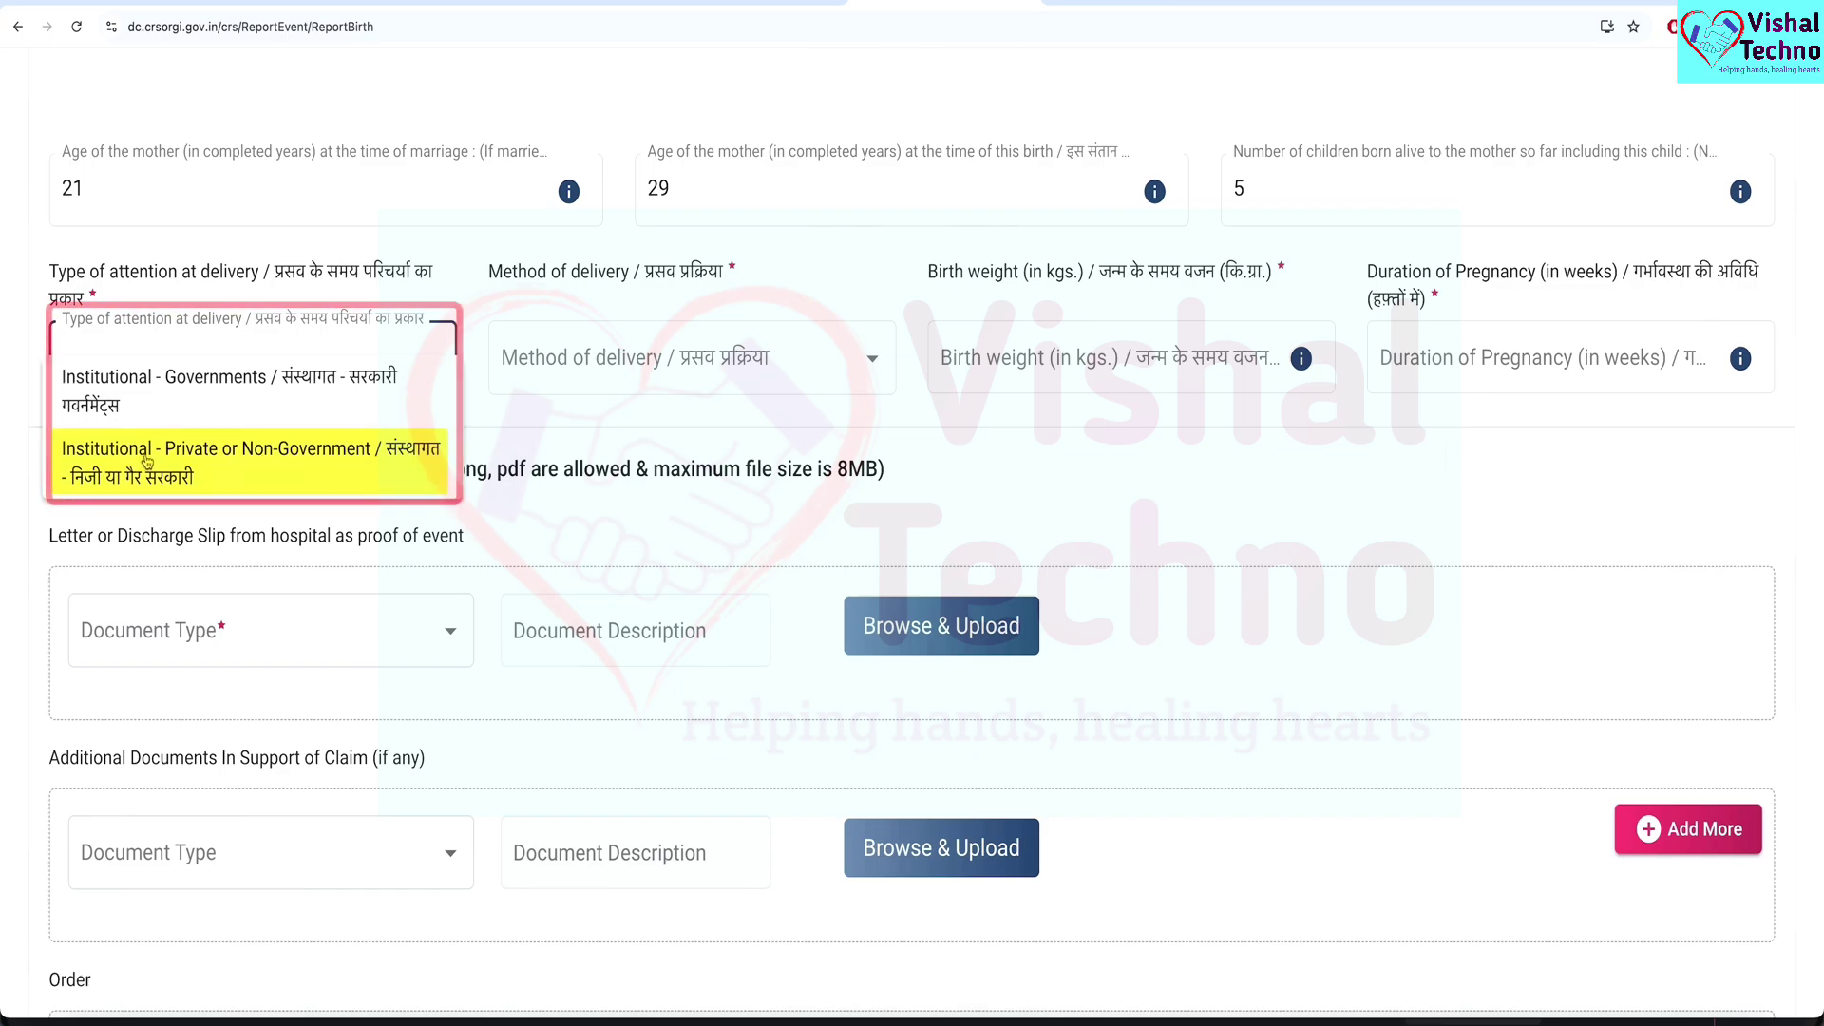
{"action": "left_click", "coordinate": [211, 390]}
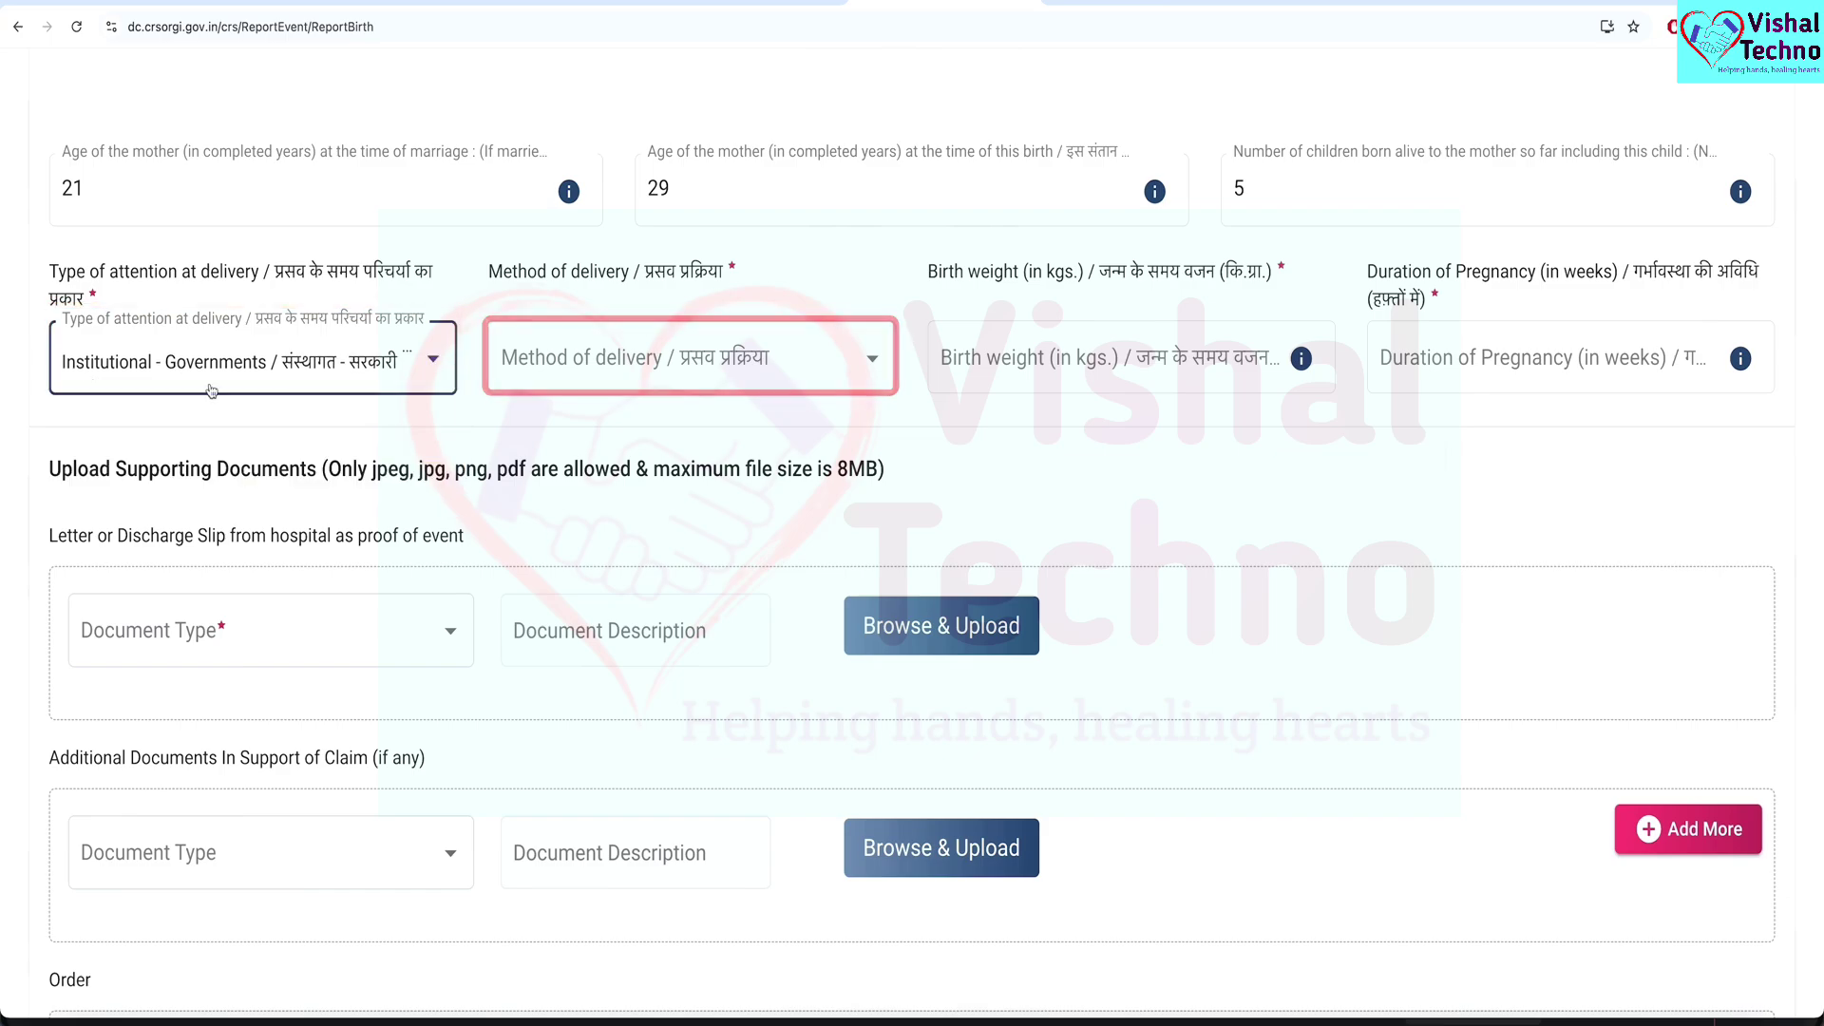
{"action": "left_click", "coordinate": [765, 368]}
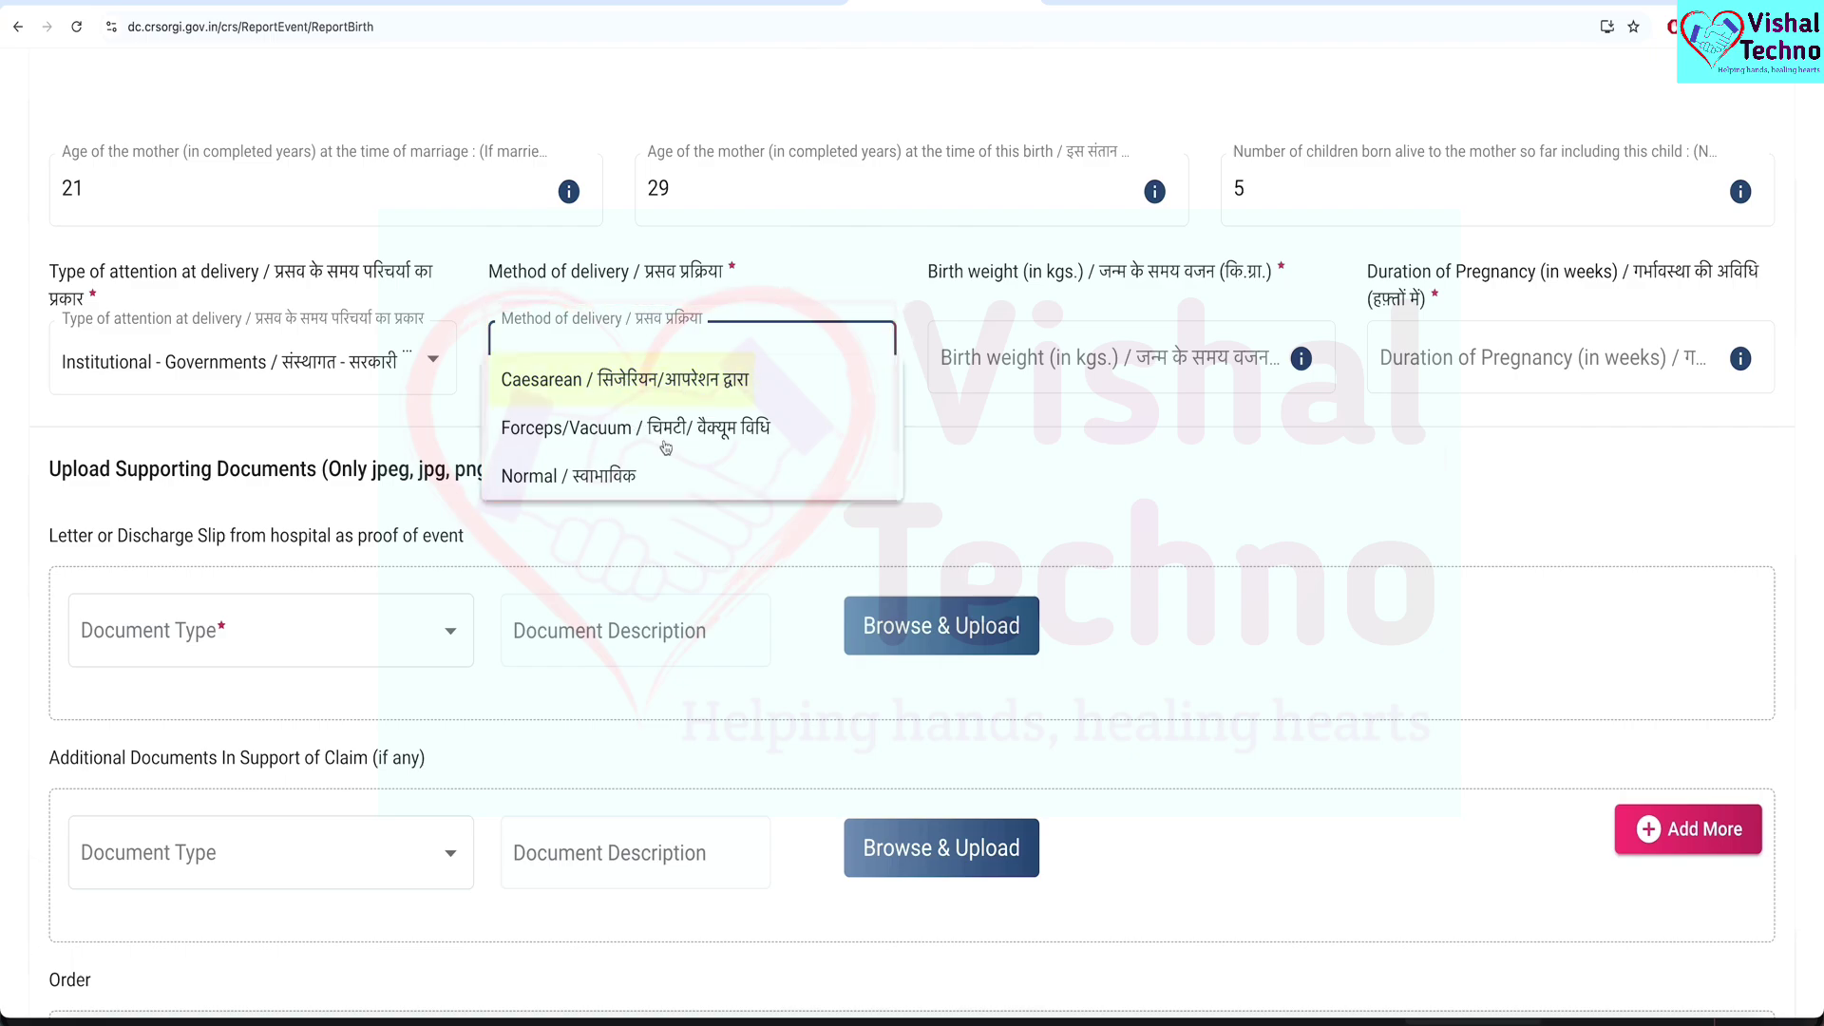
{"action": "left_click", "coordinate": [592, 484]}
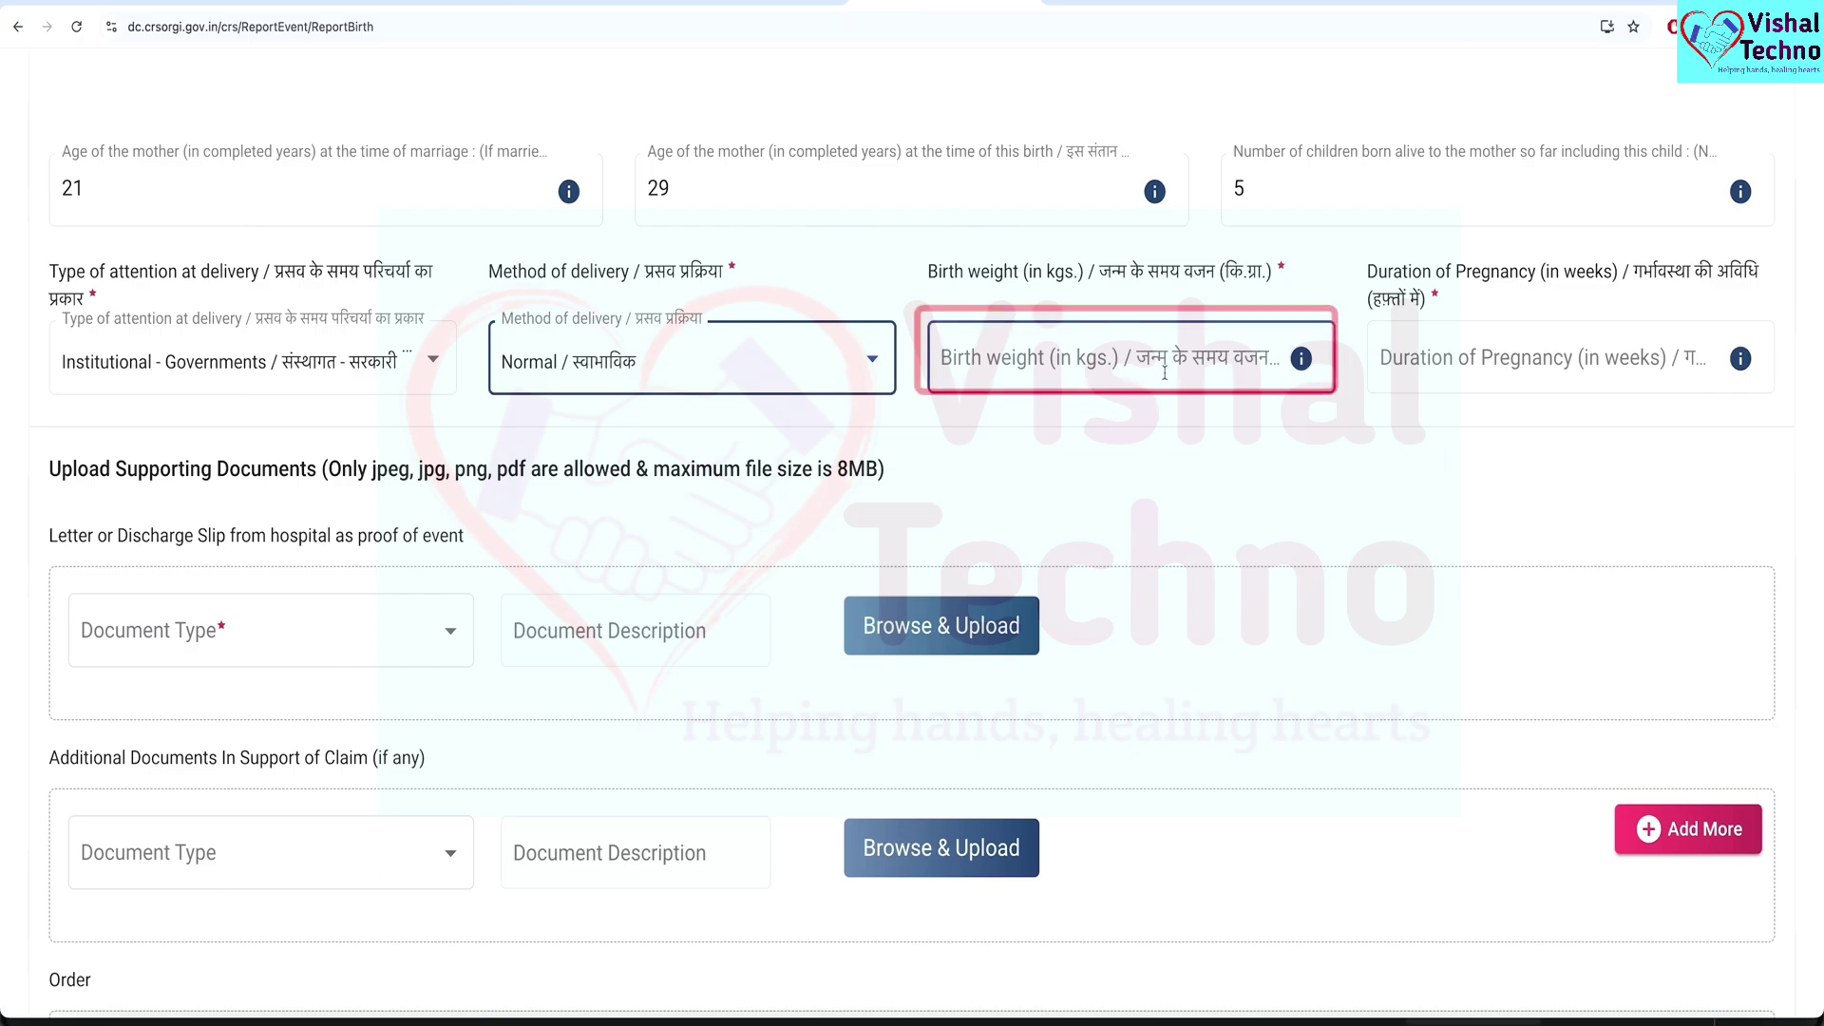
Enter a birth weight of 3 kg and a pregnancy duration of 36 weeks
{"action": "left_click", "coordinate": [1244, 363]}
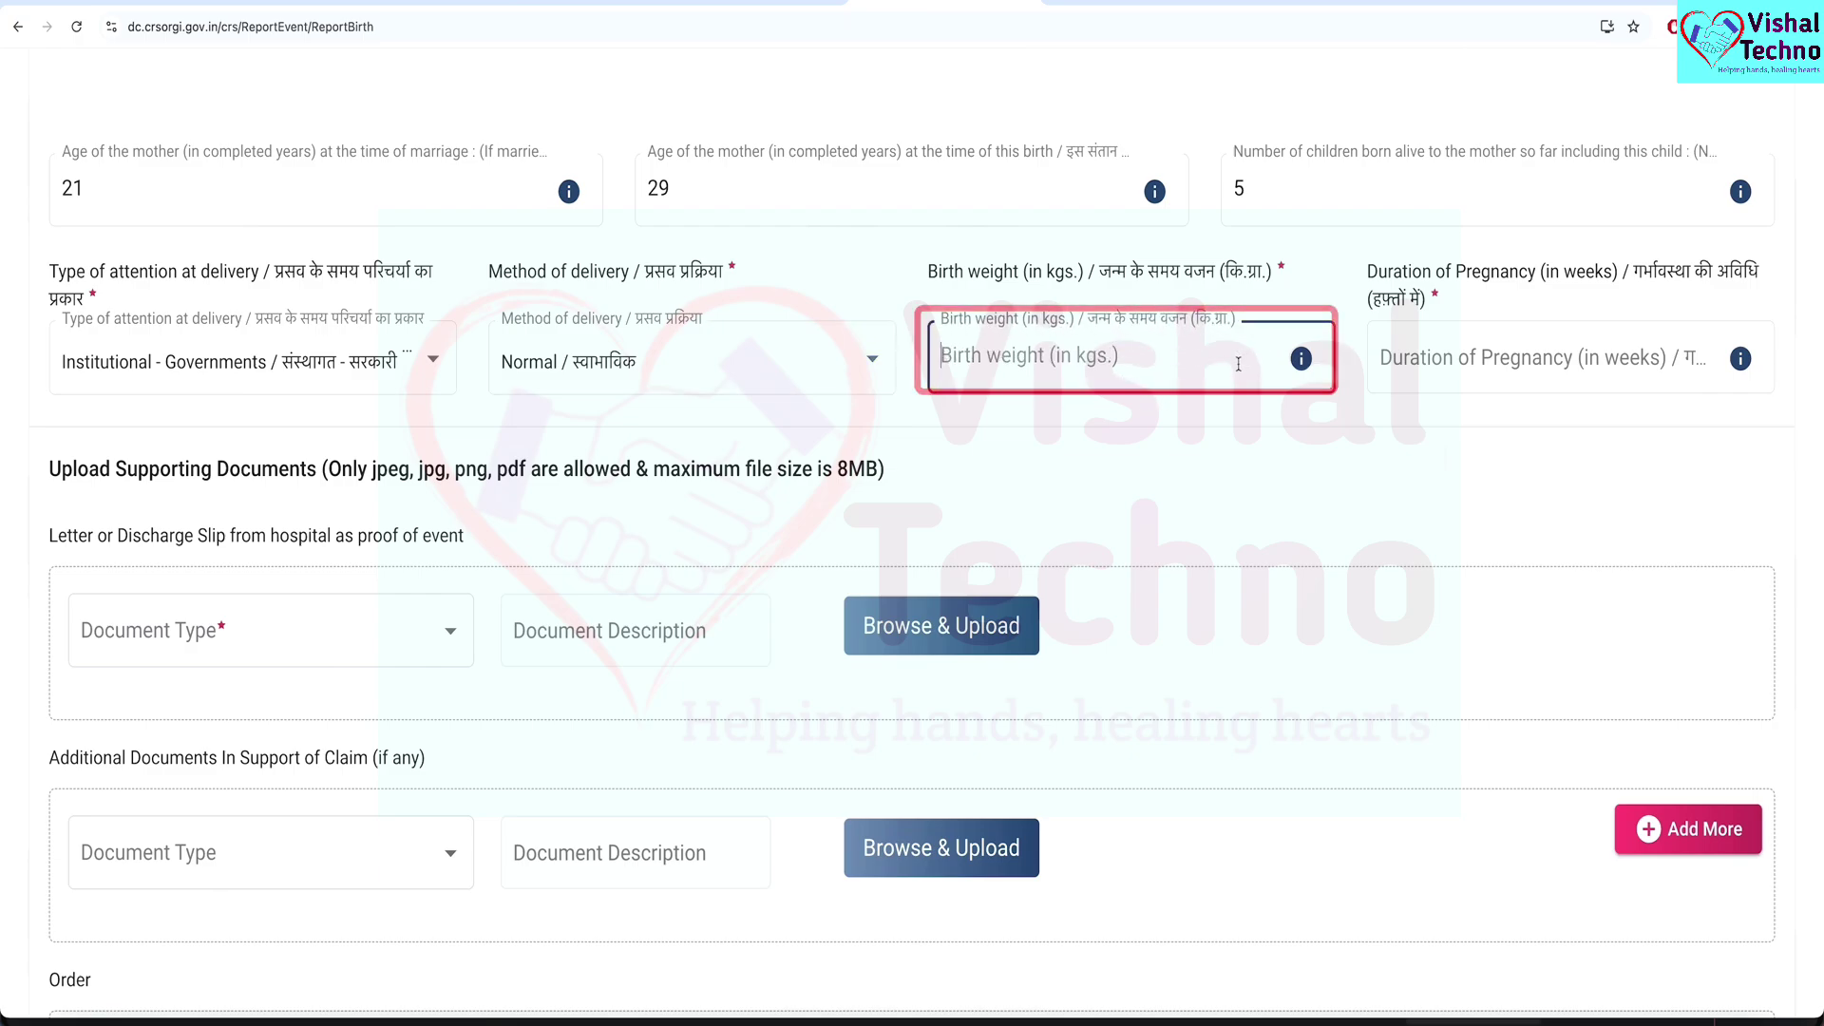
{"action": "type", "text": "3"}
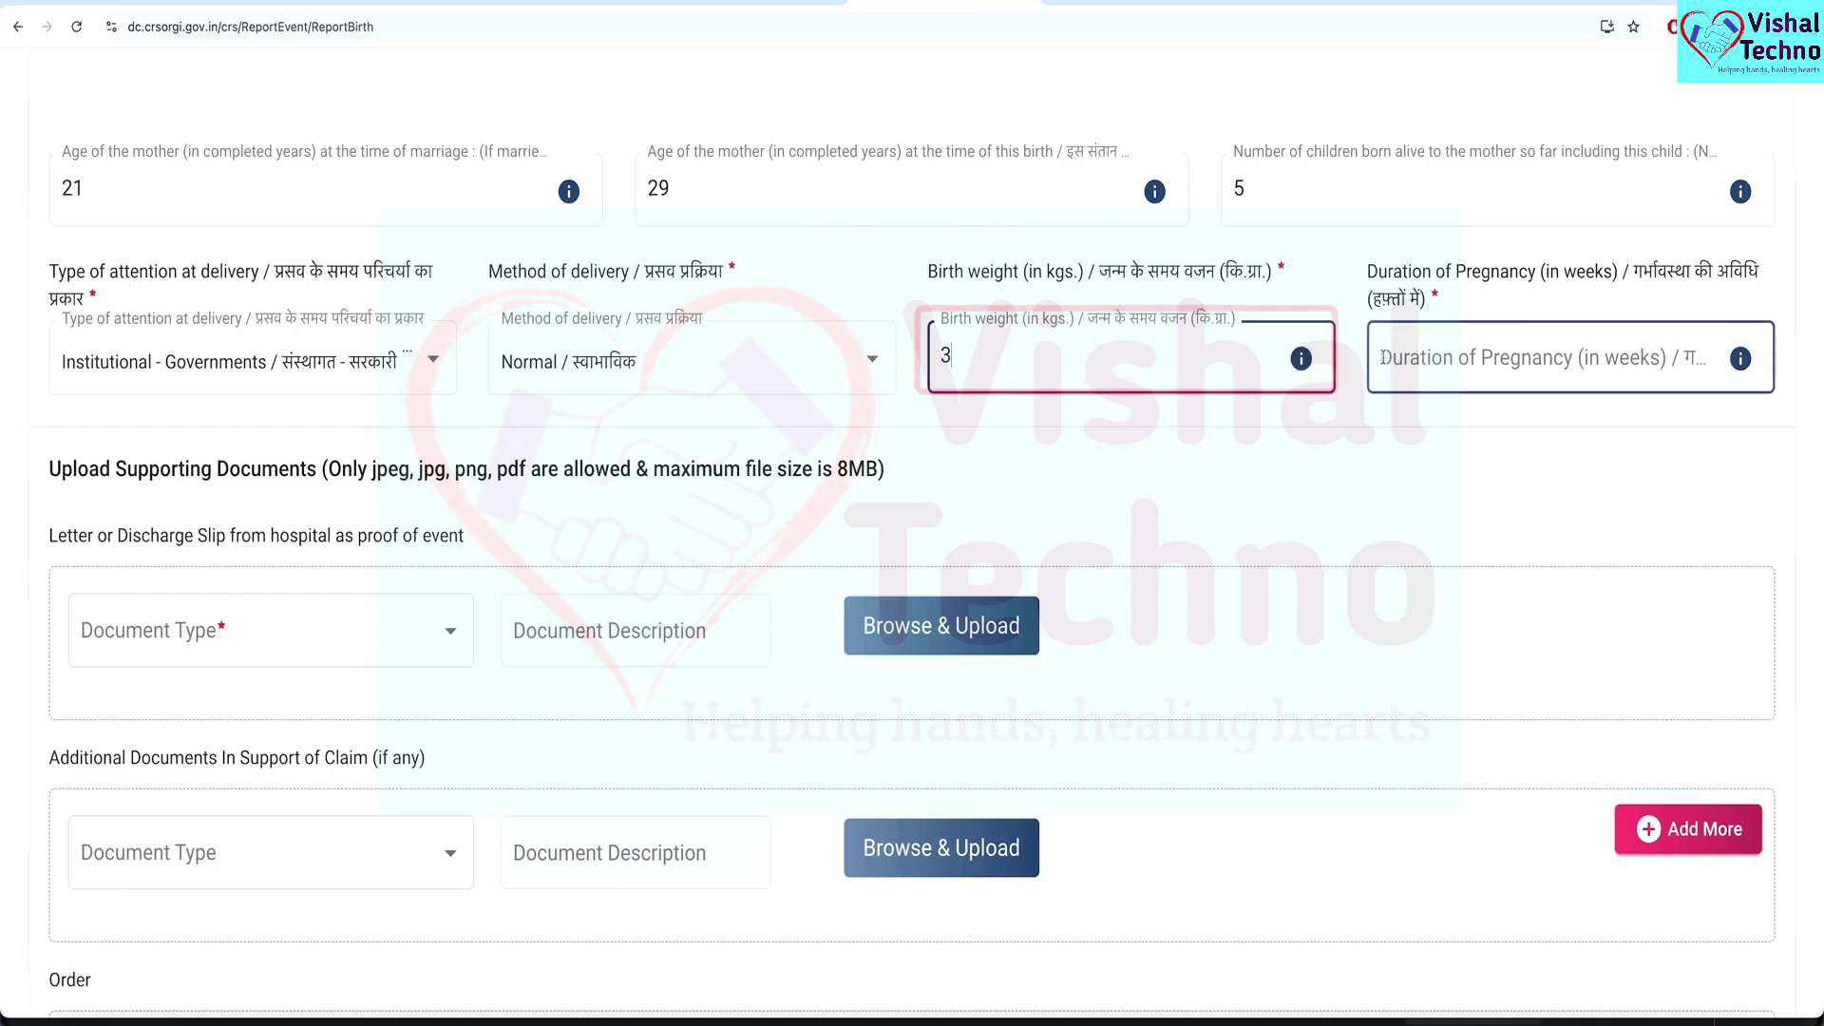
{"action": "left_click", "coordinate": [1562, 357]}
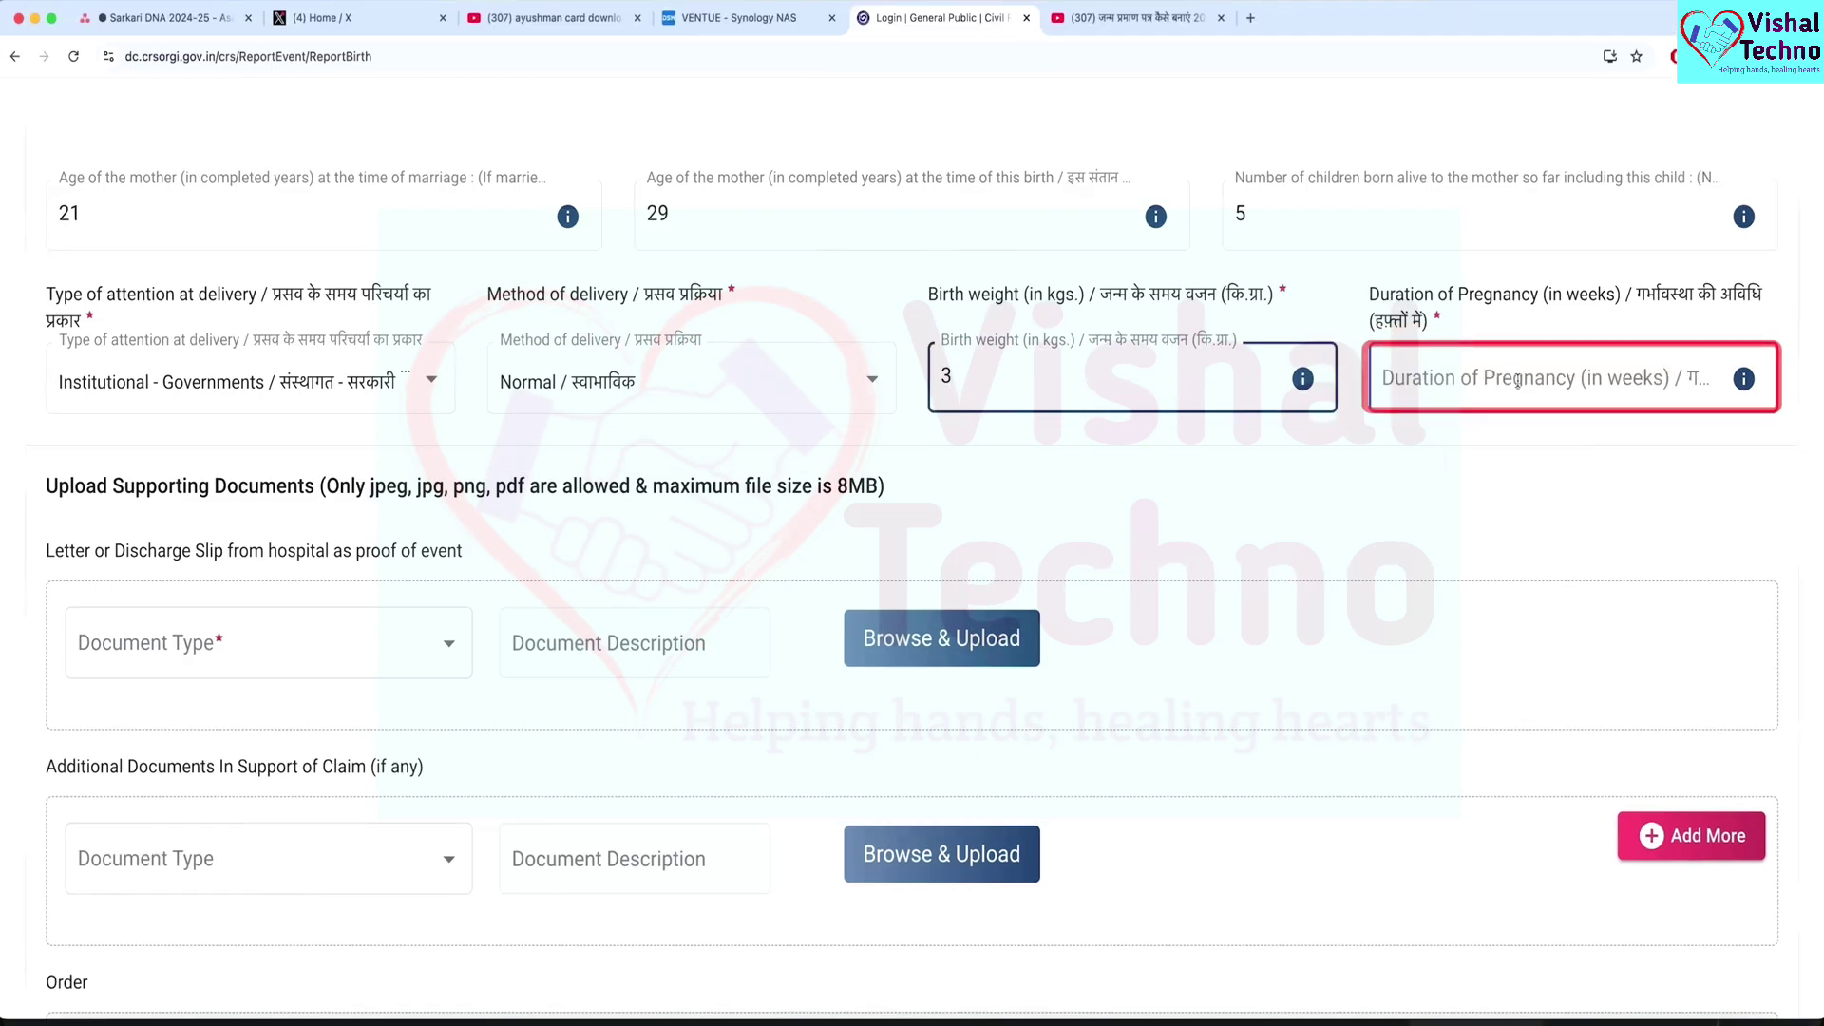
{"action": "left_click", "coordinate": [1562, 356]}
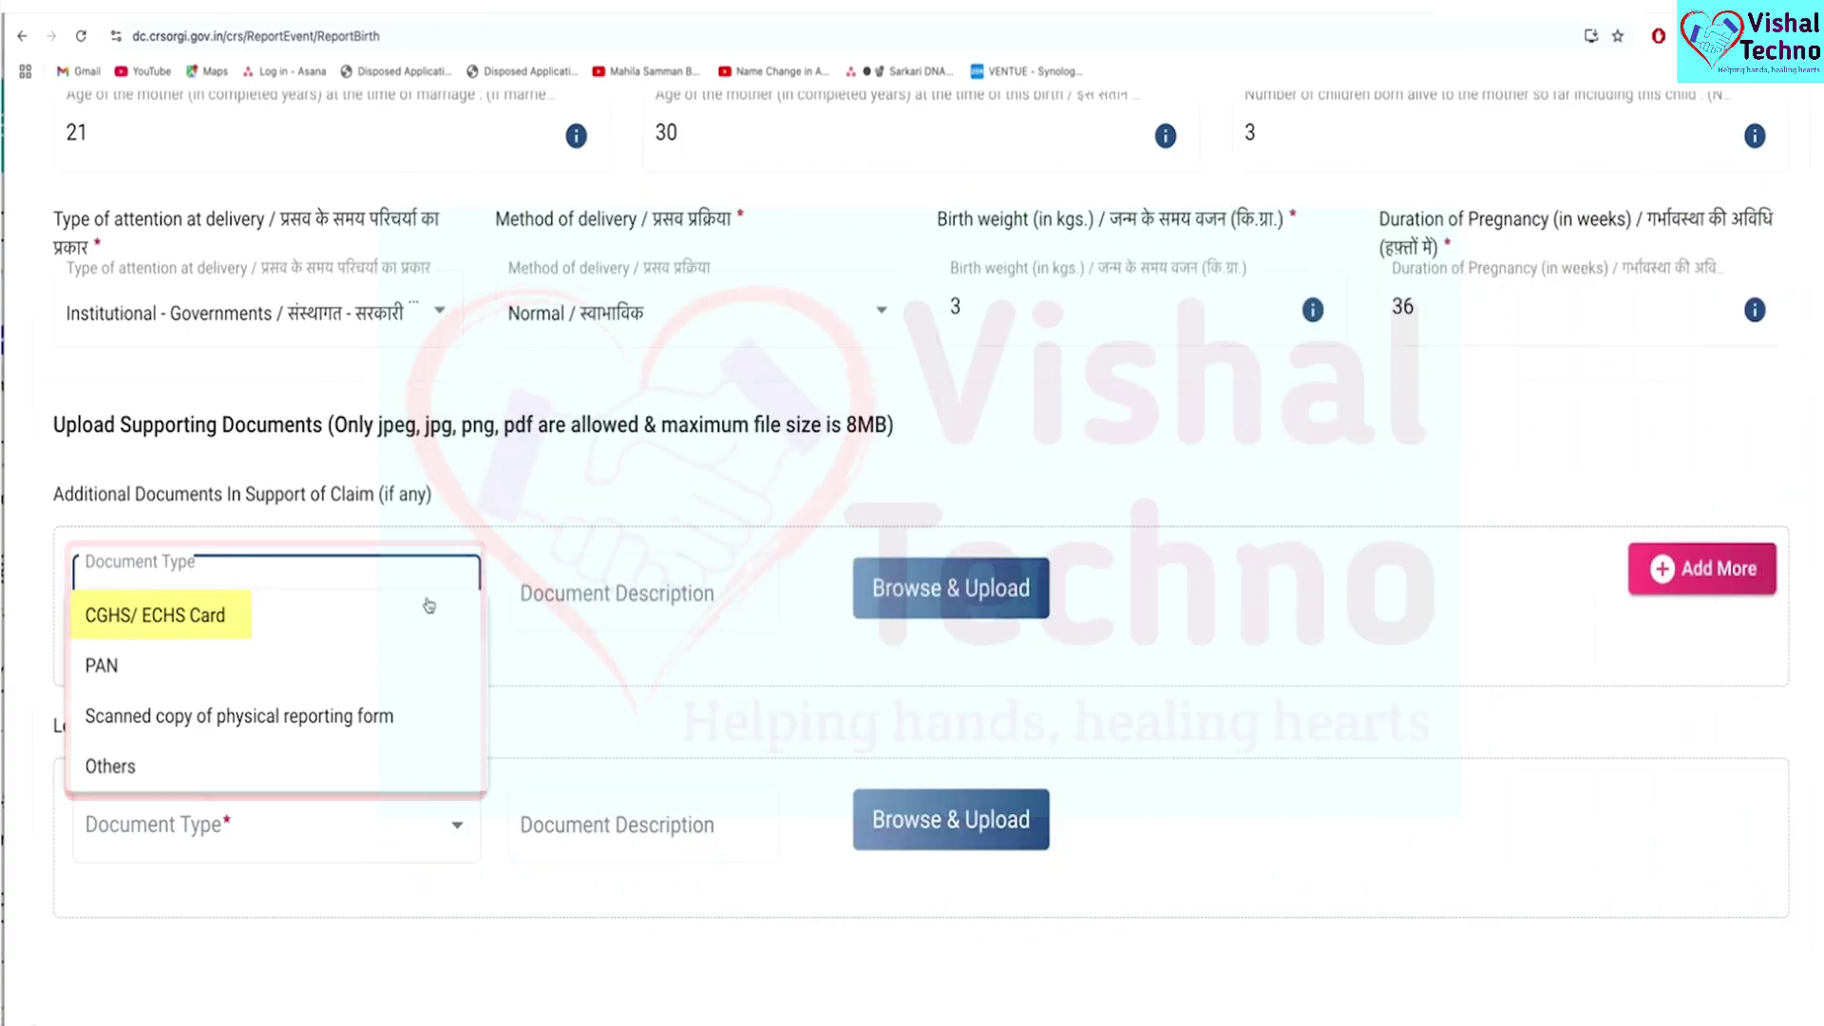
Upload tikacard.jpg as a CGHS/ ECHS Card document, then pick the hospital letter's document type
{"action": "left_click", "coordinate": [429, 608]}
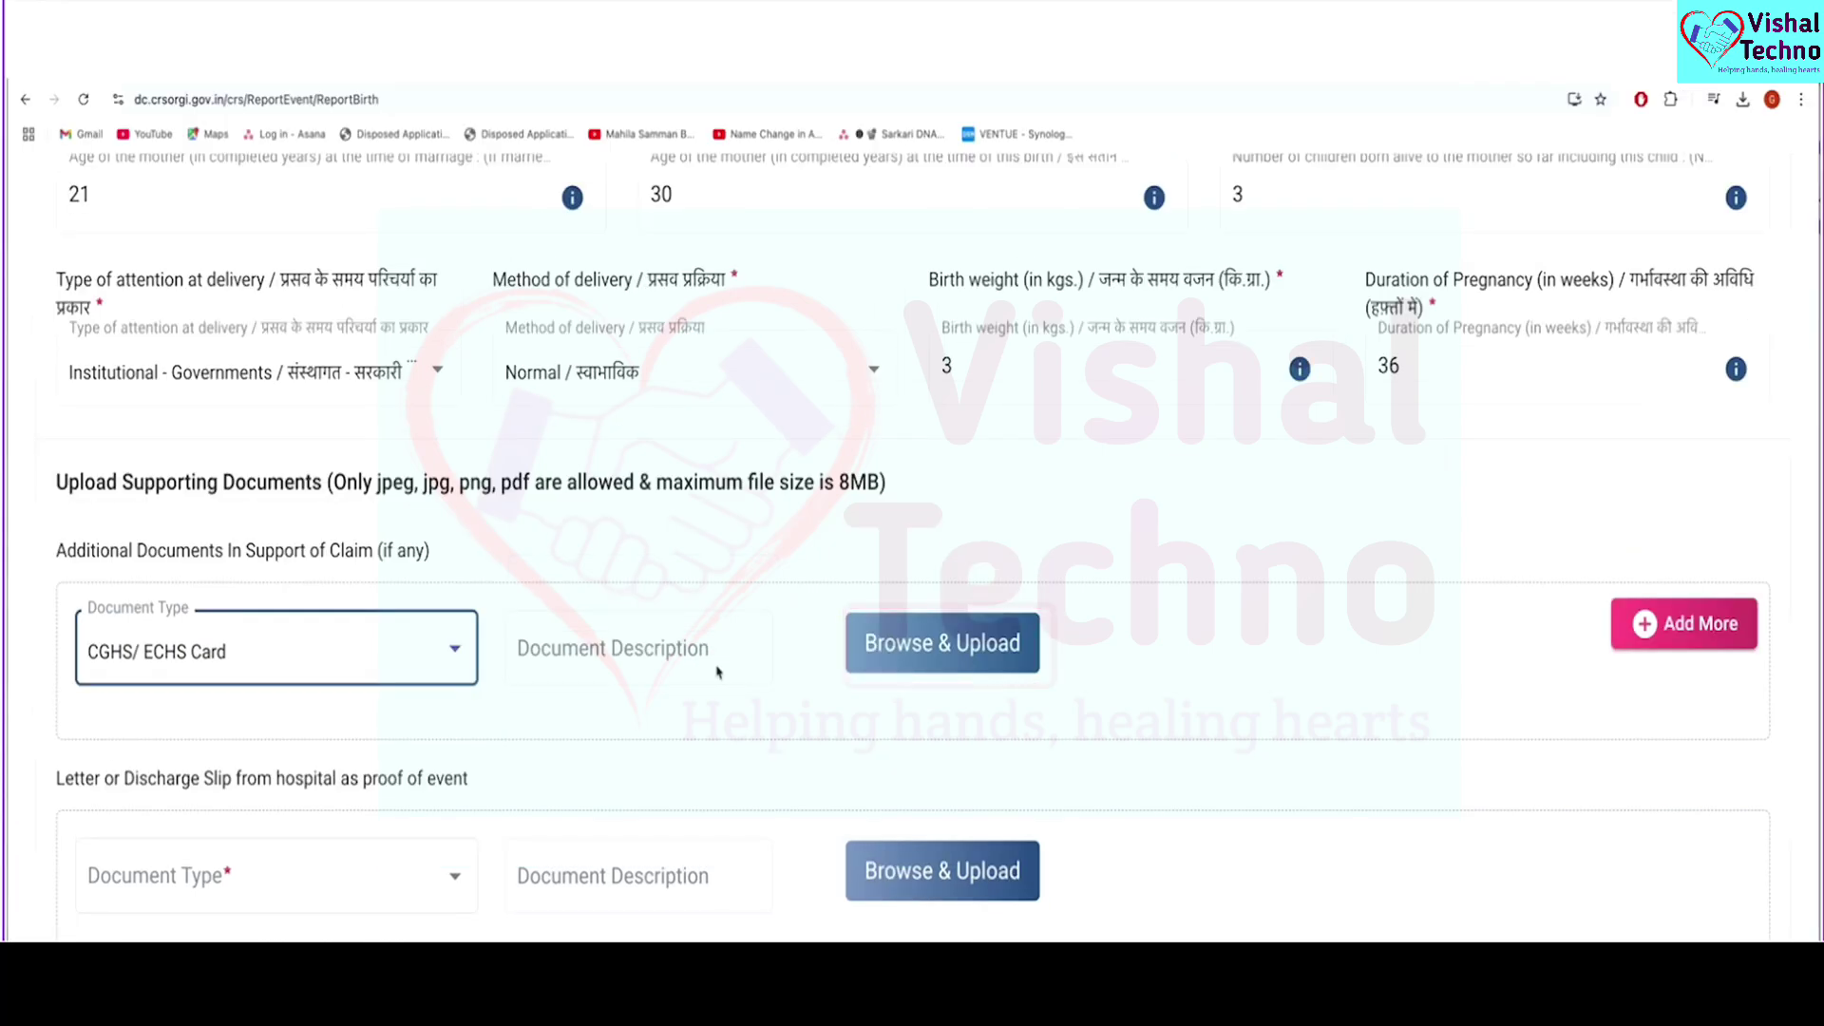
{"action": "left_click", "coordinate": [951, 588]}
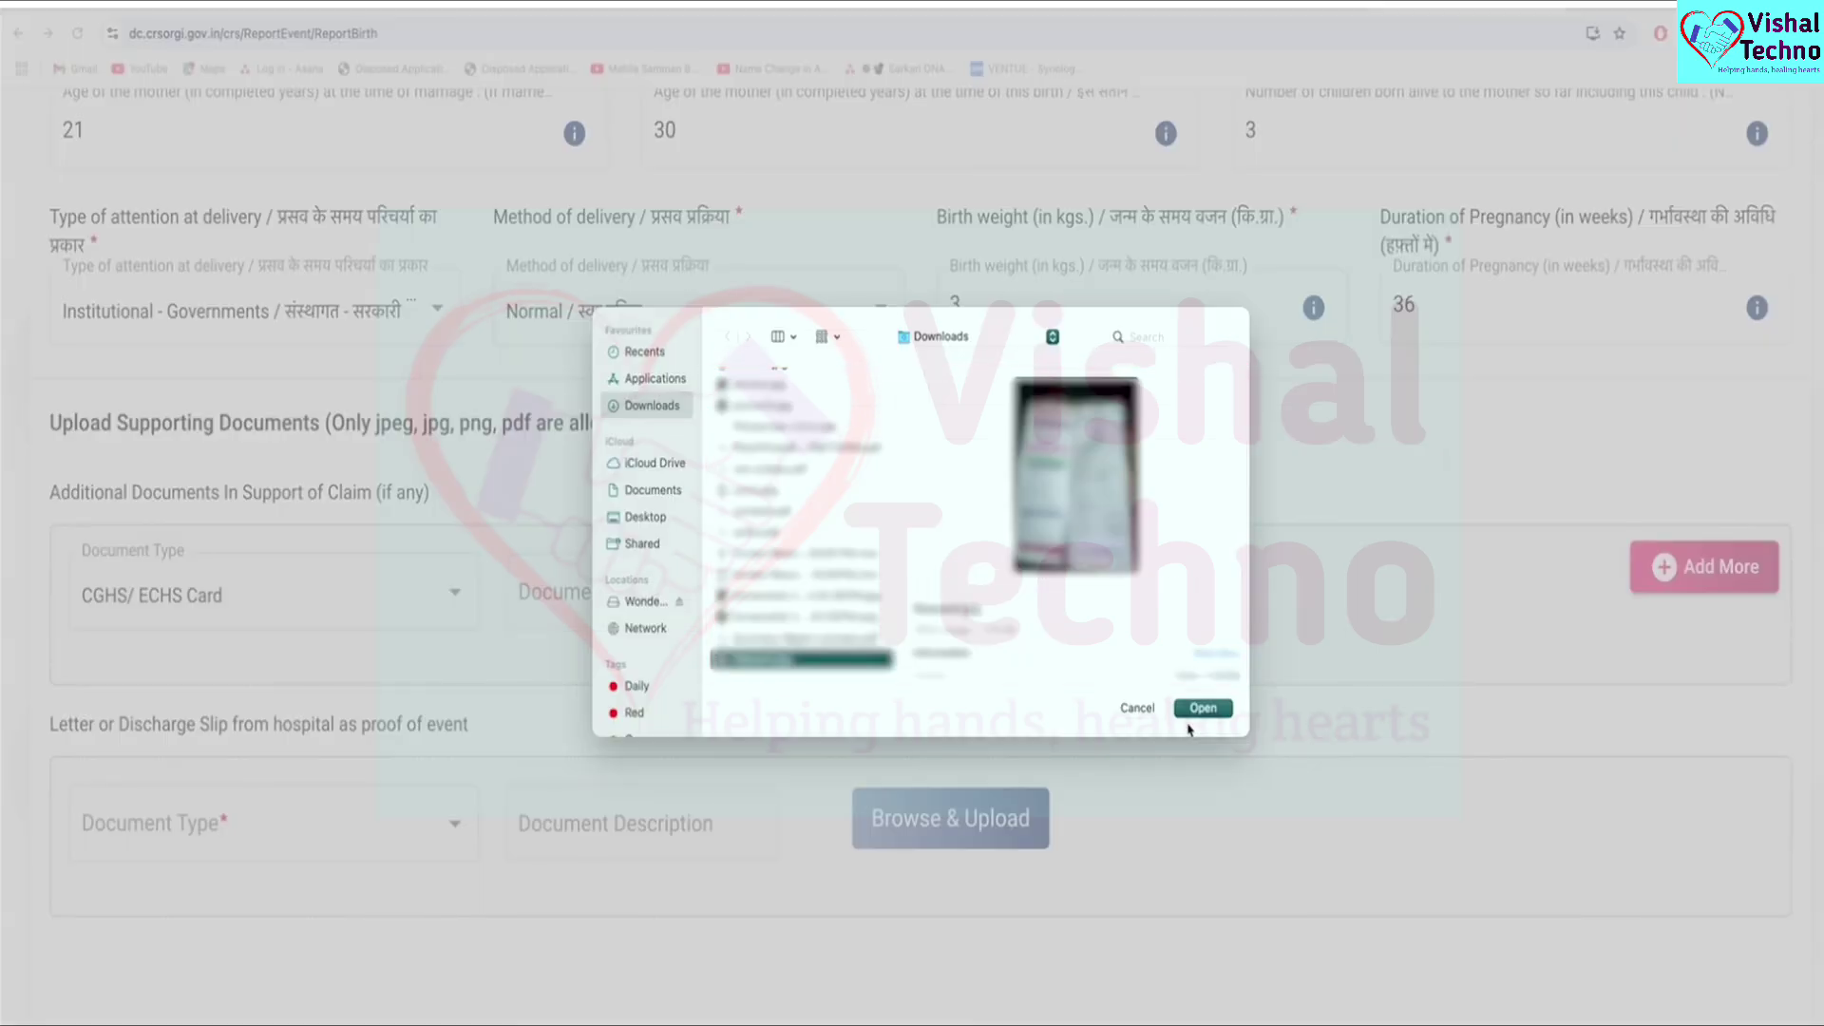
{"action": "left_click", "coordinate": [1201, 709]}
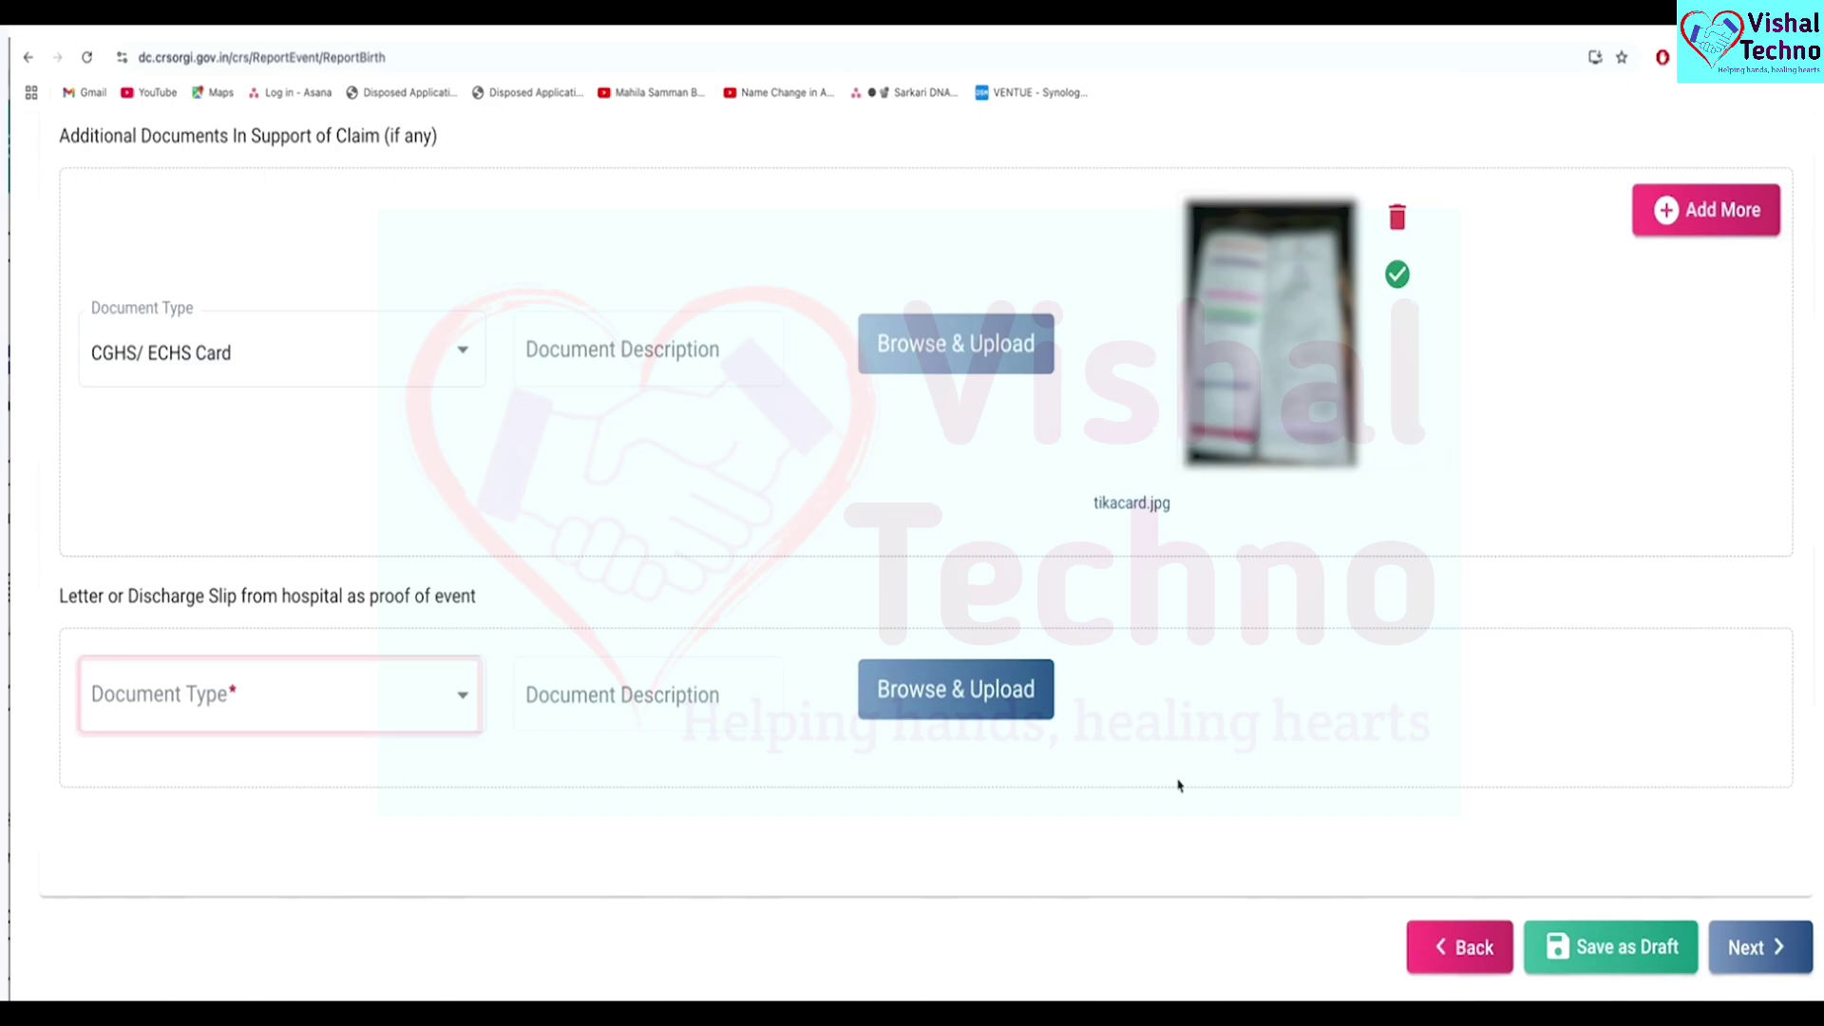
{"action": "left_click", "coordinate": [380, 701]}
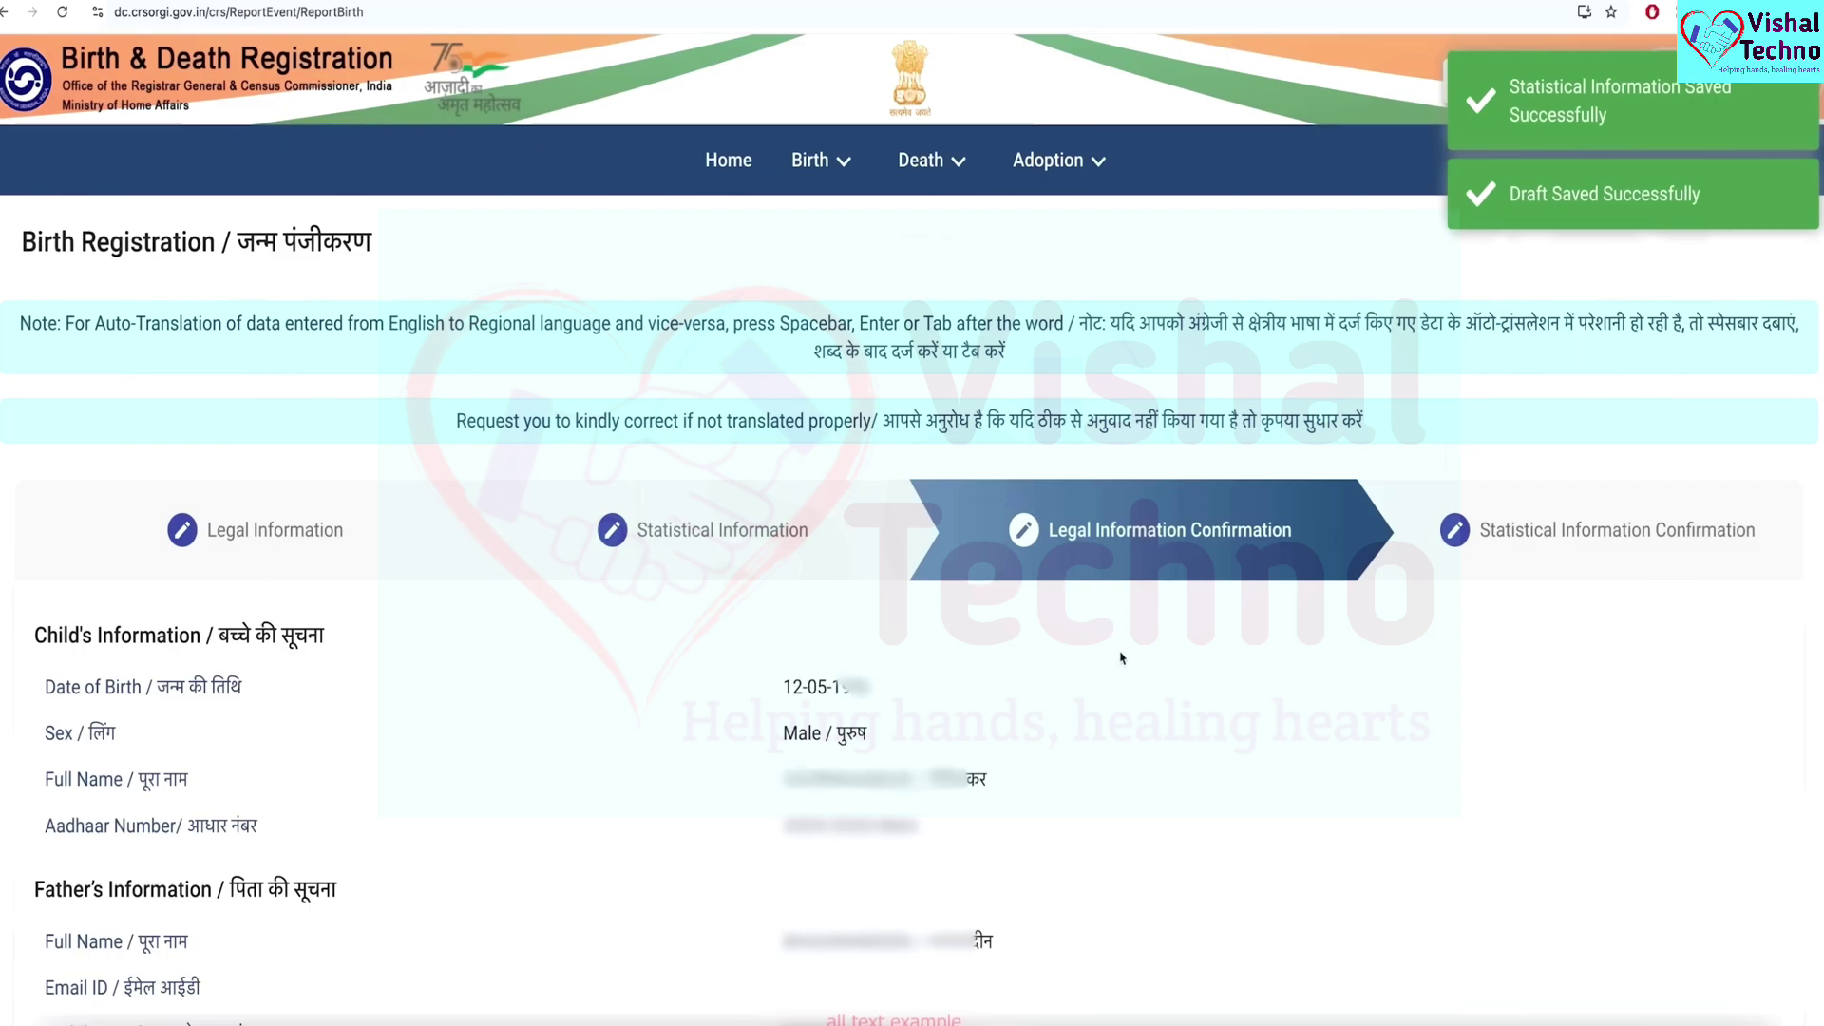
Scroll through the legal information summary, then continue to Statistical Information Confirmation
{"action": "scroll", "coordinate": [1121, 657], "scroll_direction": "down", "scroll_amount": 2}
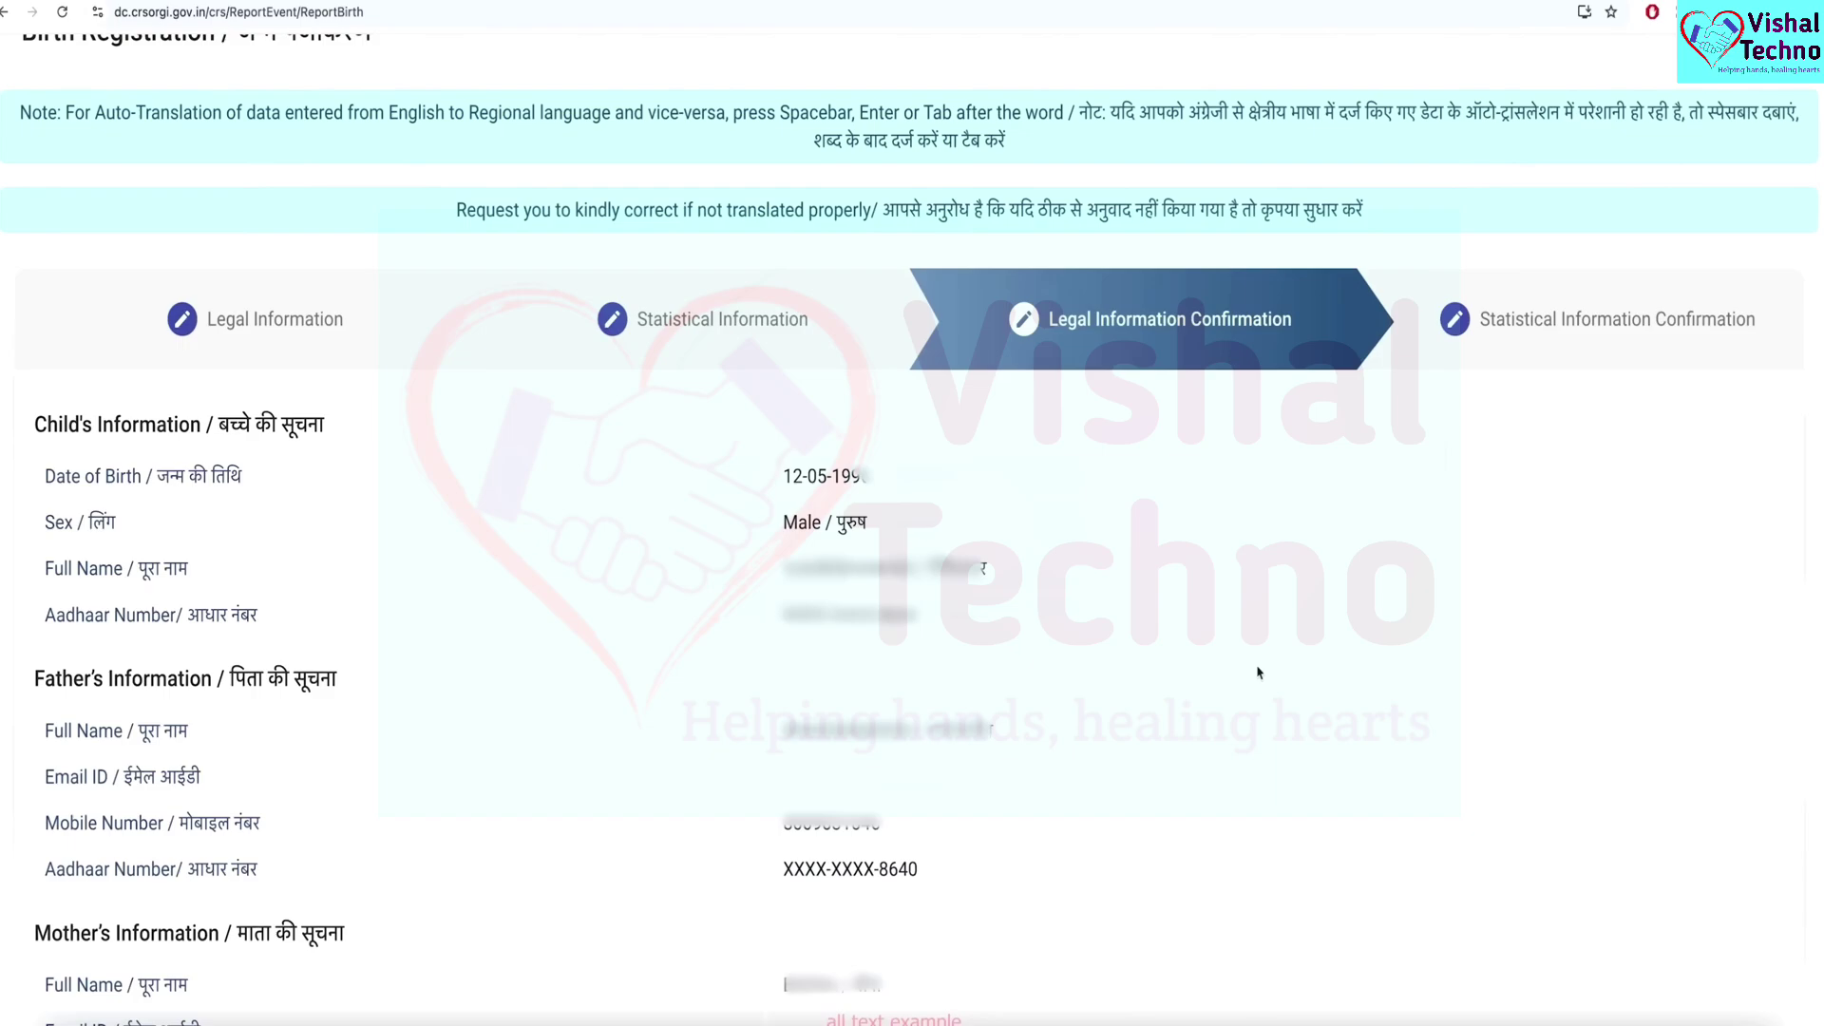
{"action": "scroll", "coordinate": [1258, 673], "scroll_direction": "down", "scroll_amount": 15}
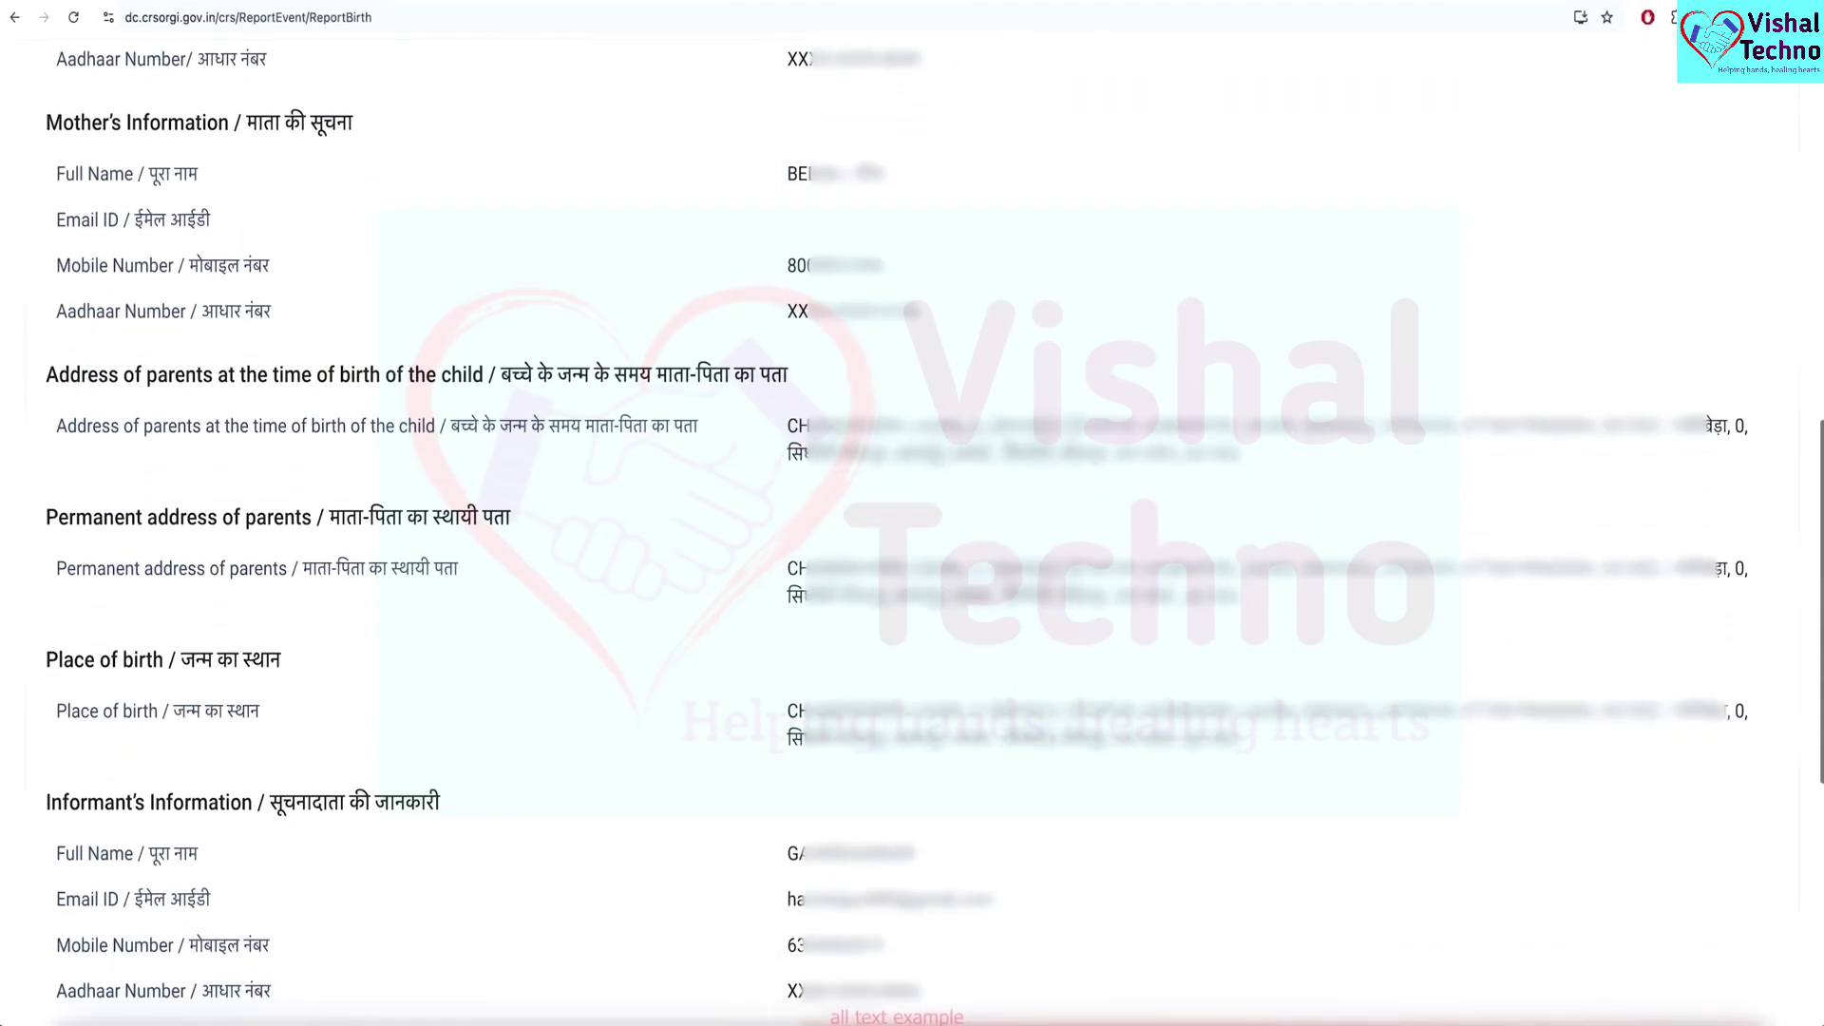
{"action": "scroll", "coordinate": [1470, 589], "scroll_direction": "up", "scroll_amount": 1}
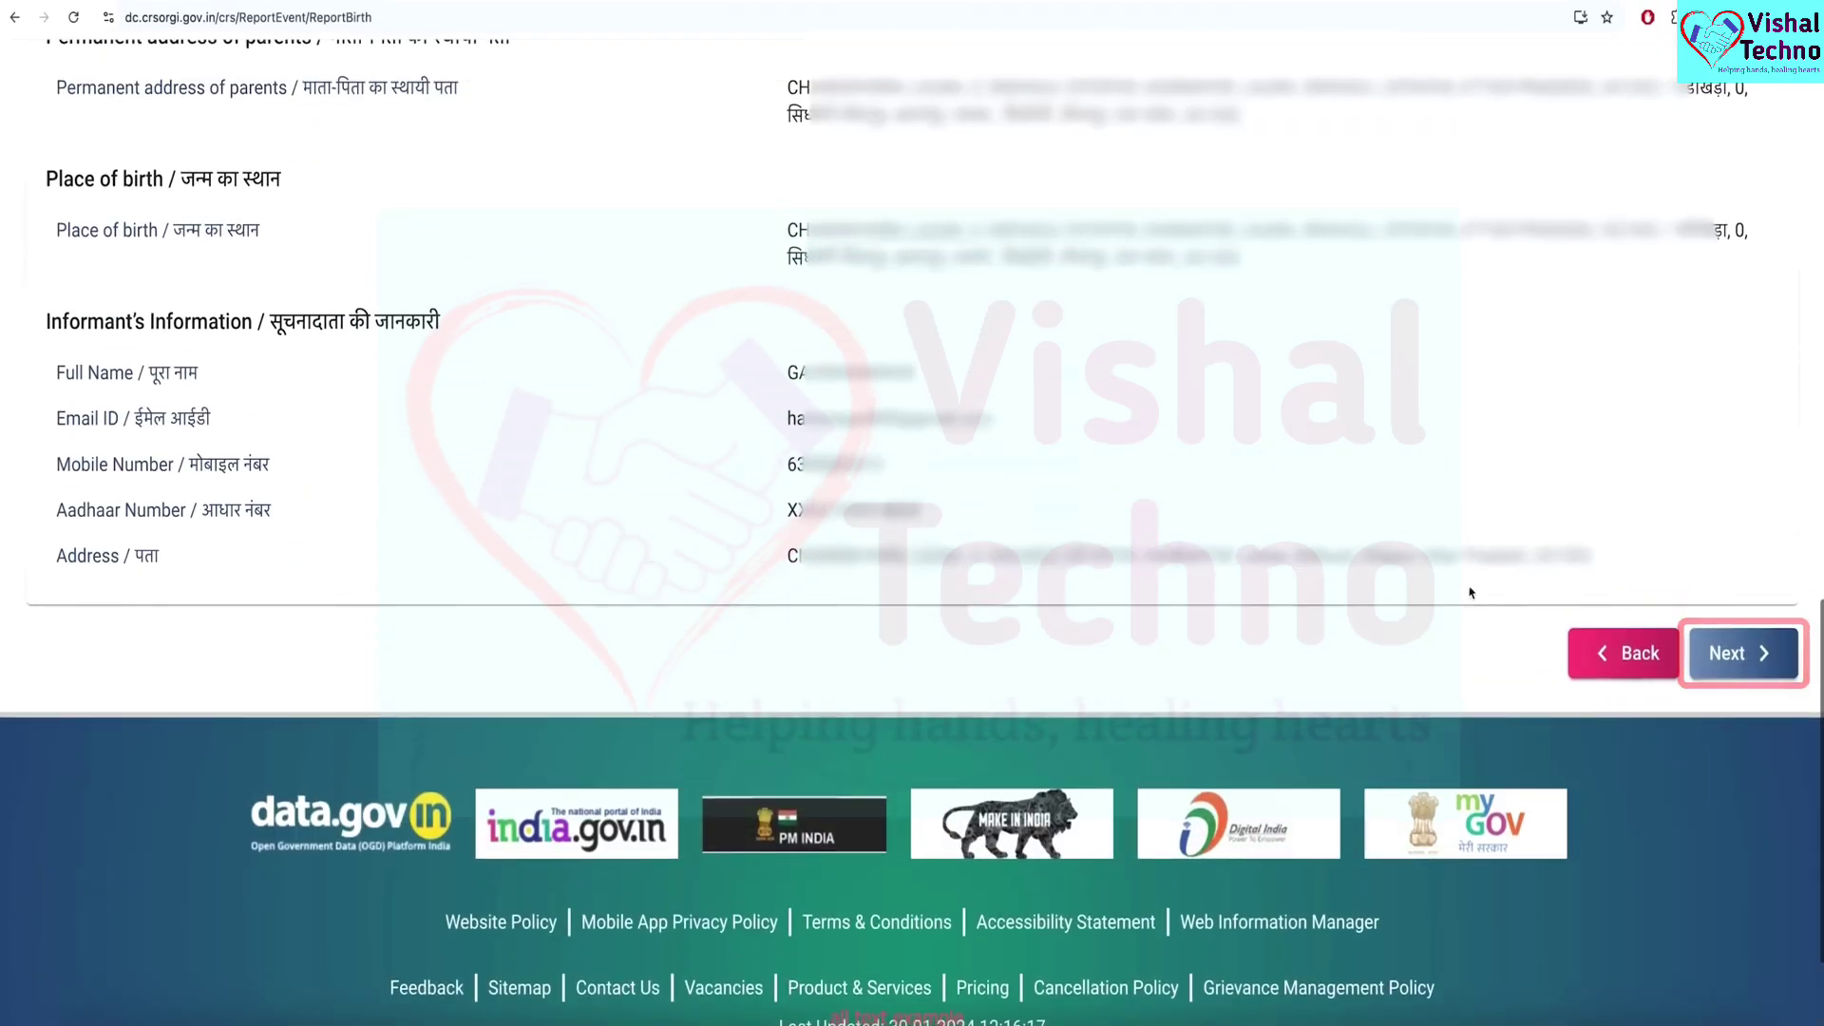
{"action": "scroll", "coordinate": [1470, 592], "scroll_direction": "up", "scroll_amount": 1}
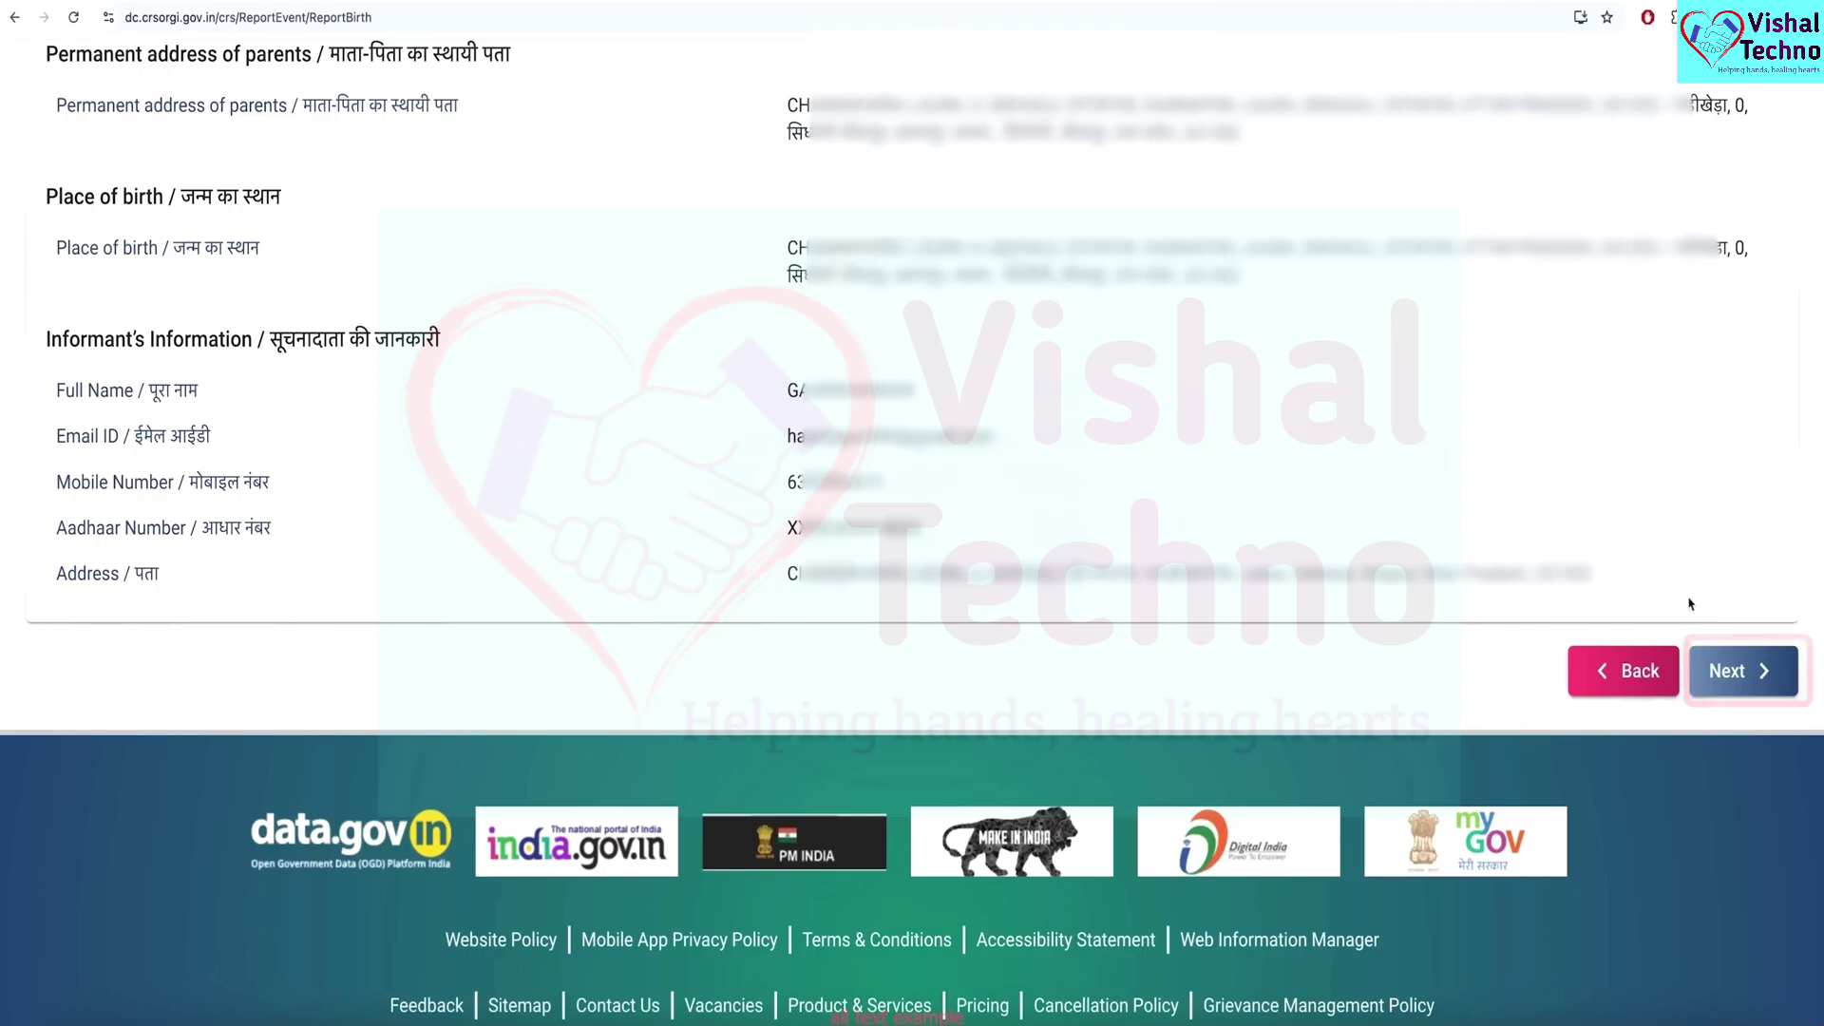
{"action": "left_click", "coordinate": [1738, 670]}
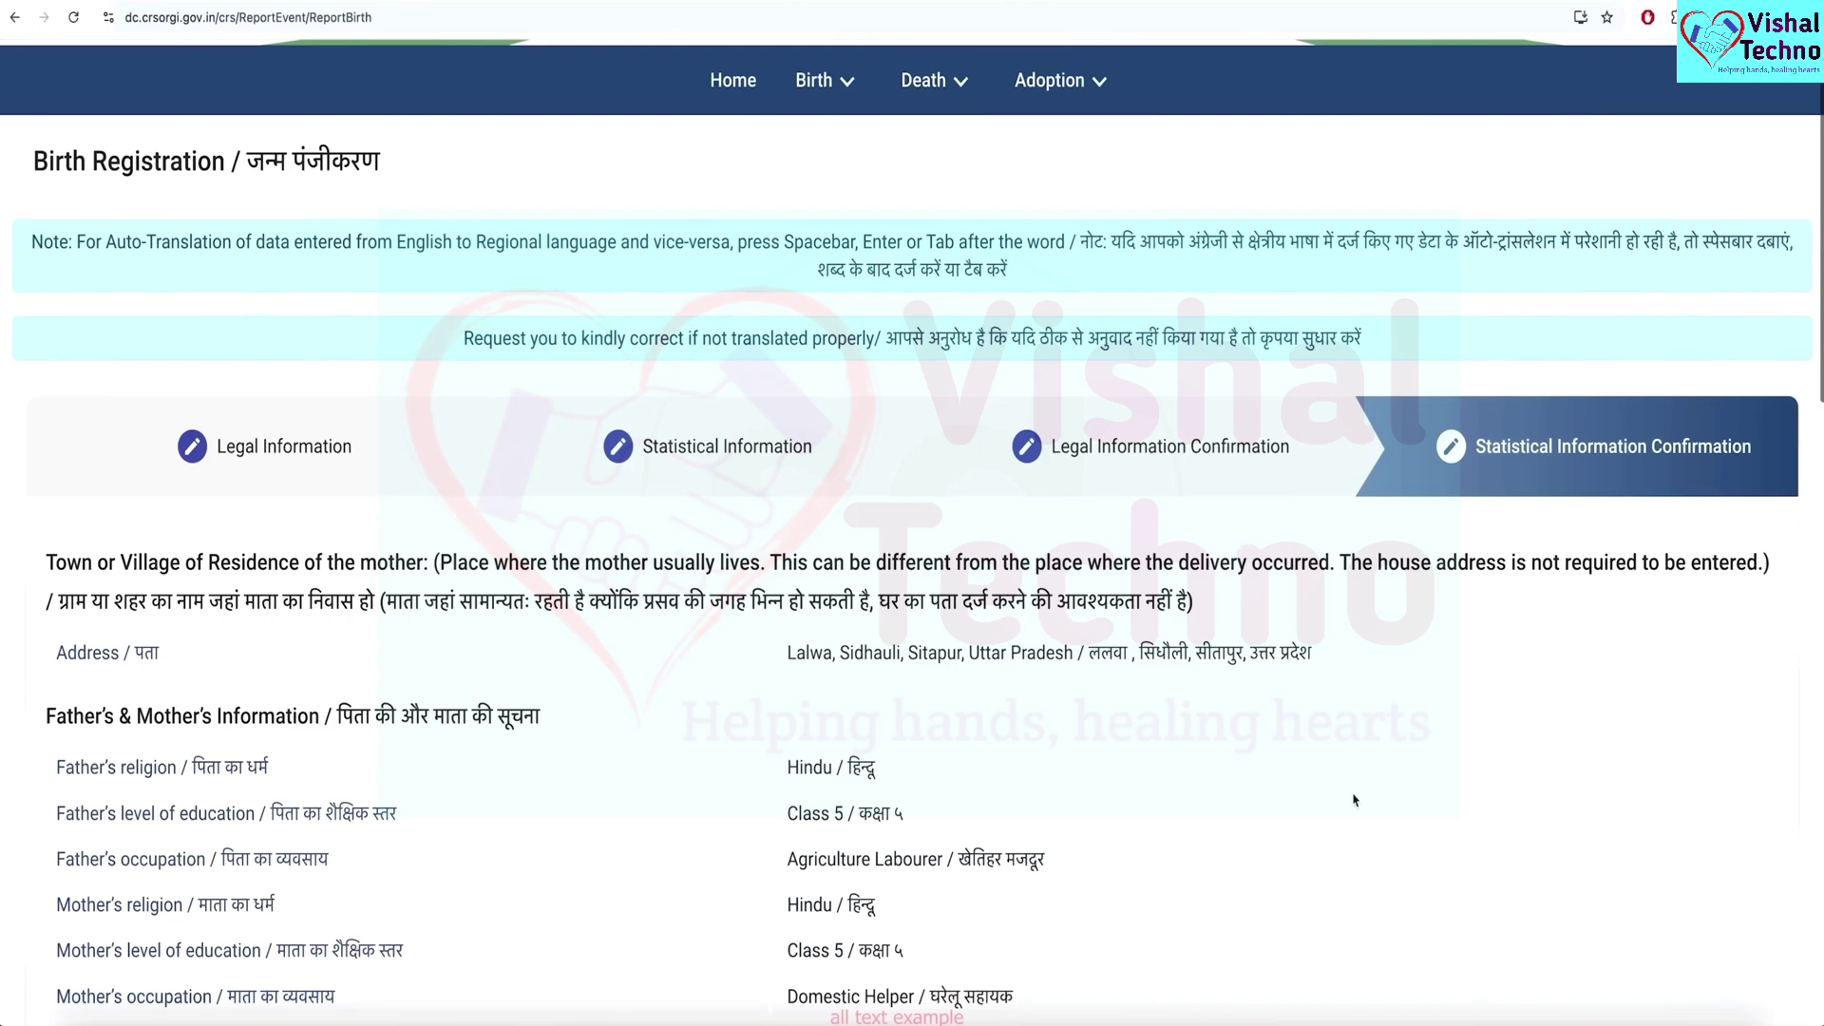
Submit the application with the ENGLISH certificate option and the declaration ticked
{"action": "scroll", "coordinate": [1354, 800], "scroll_direction": "down", "scroll_amount": 15}
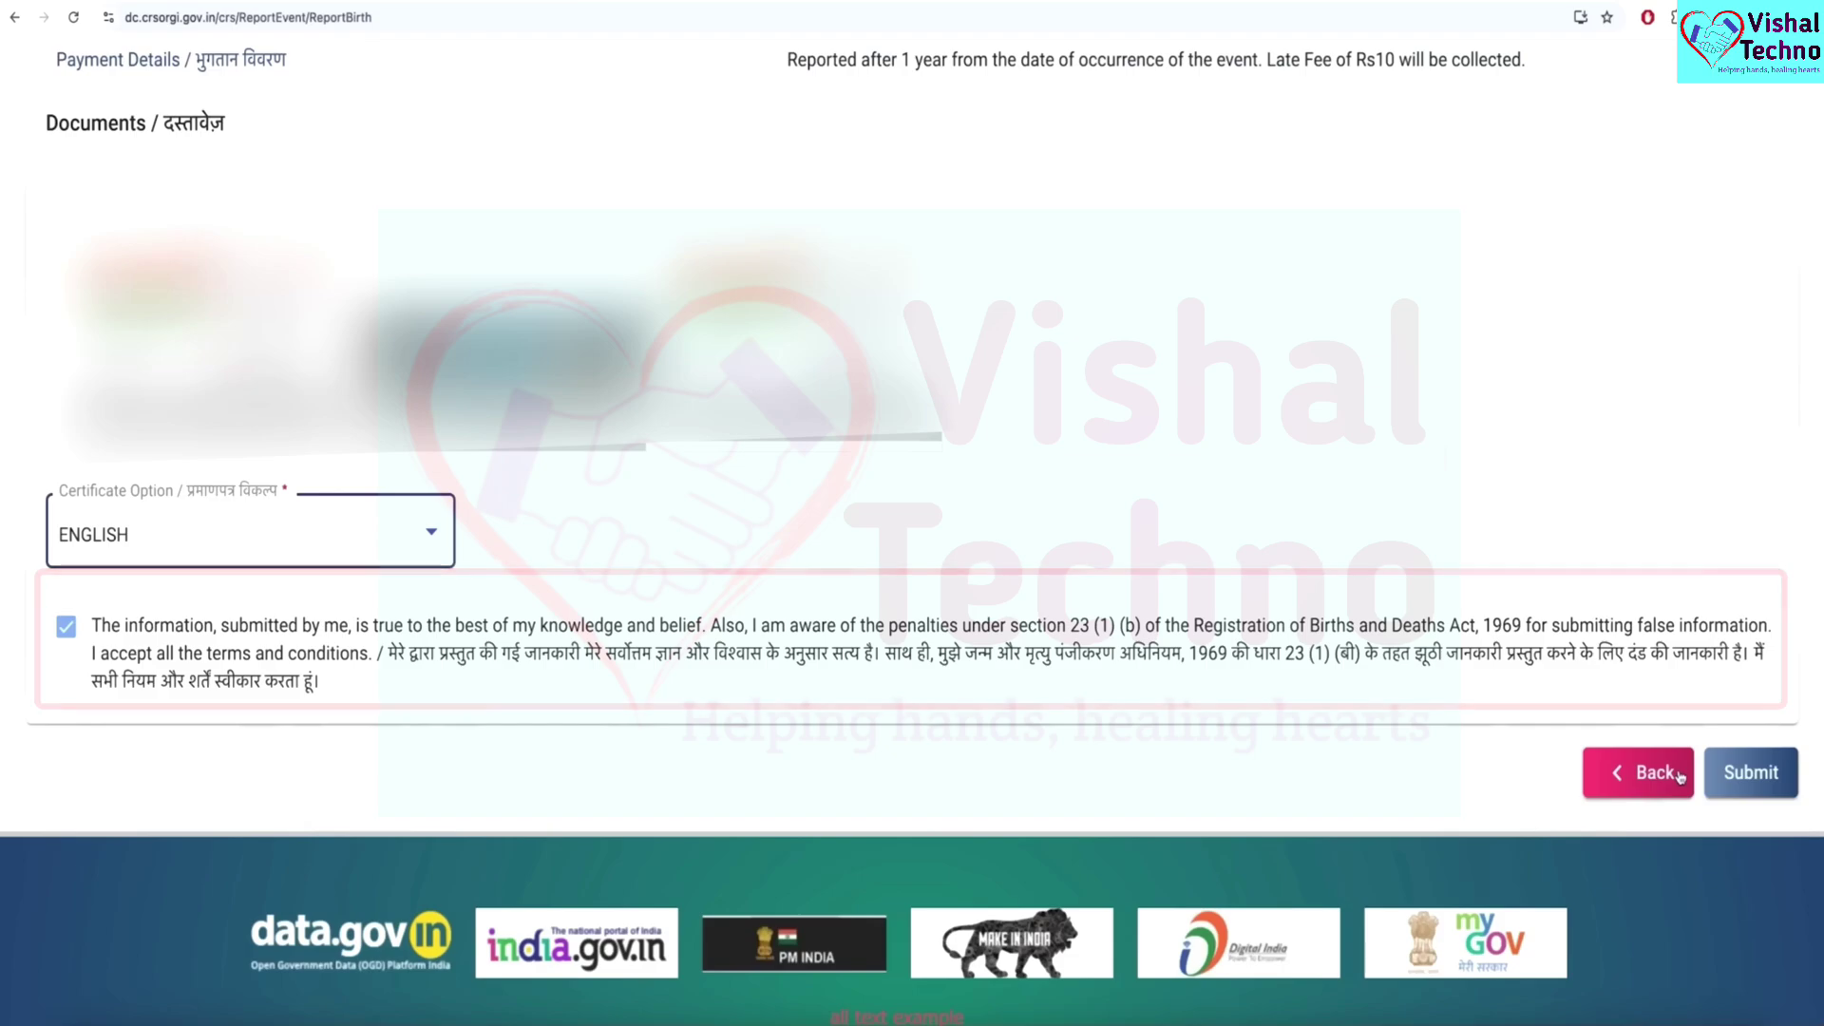
{"action": "left_click", "coordinate": [1751, 772]}
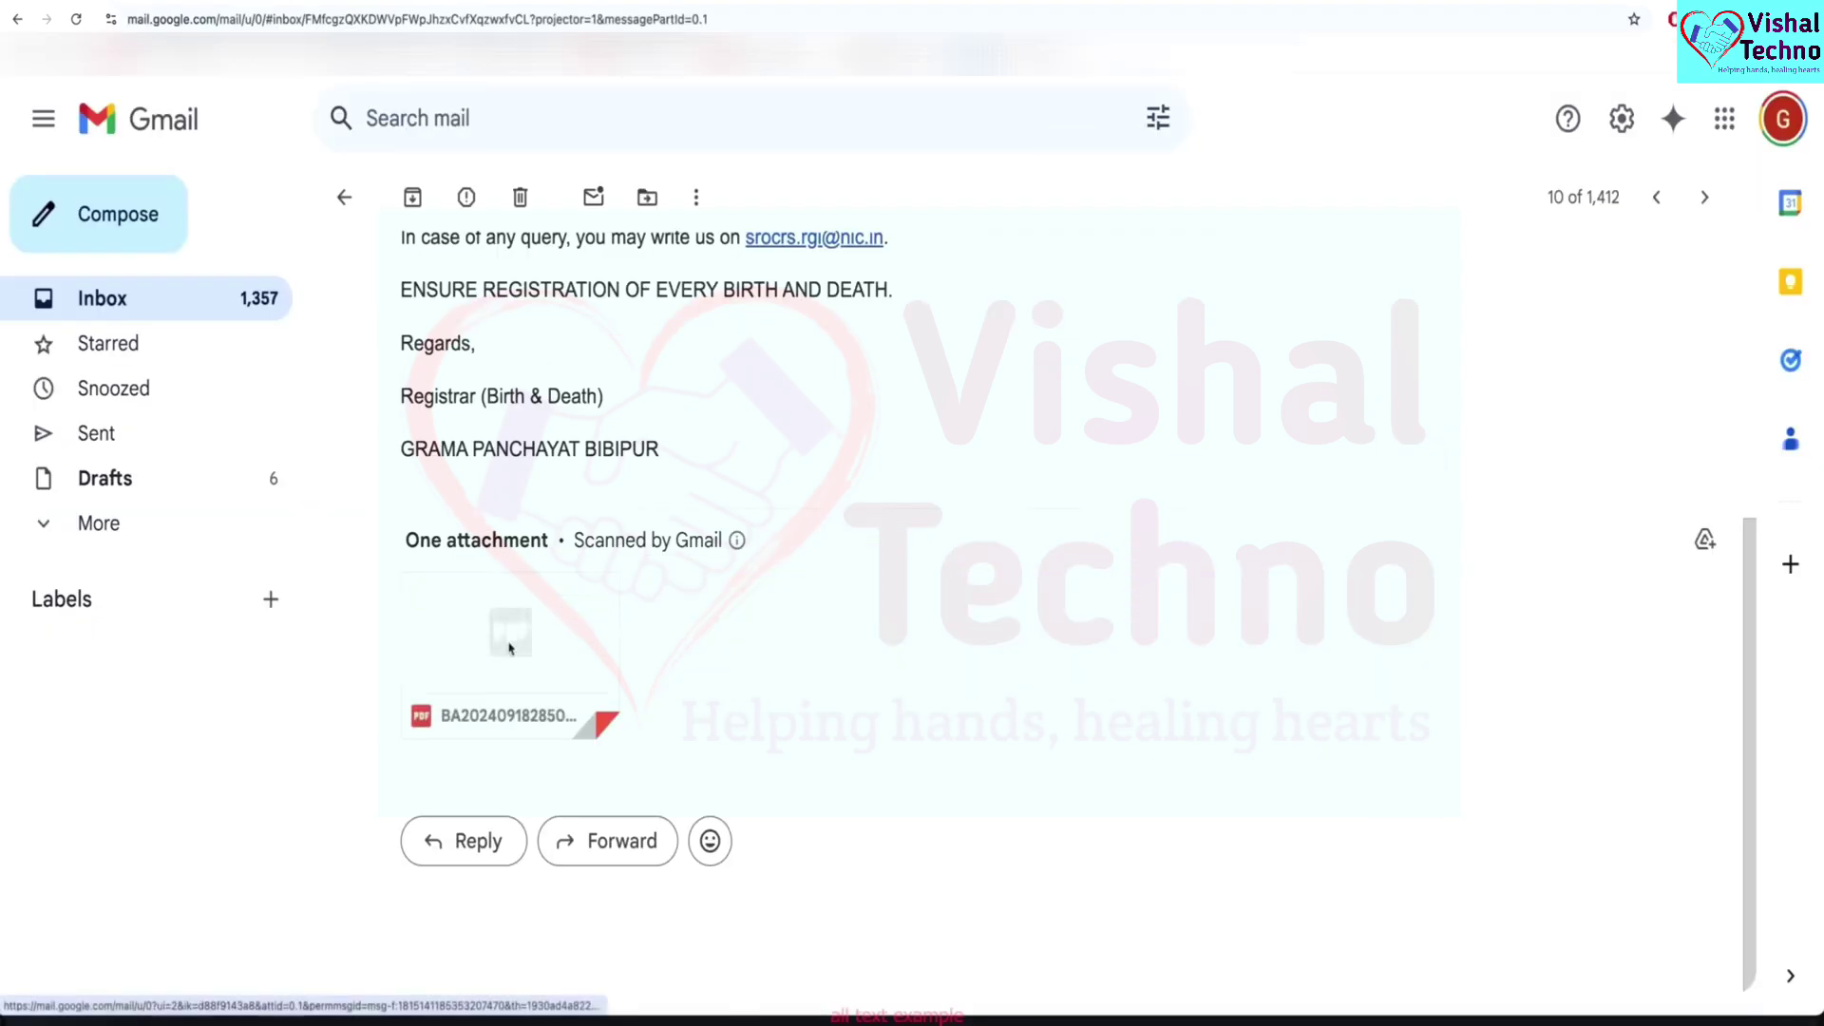
{"action": "left_click", "coordinate": [510, 638]}
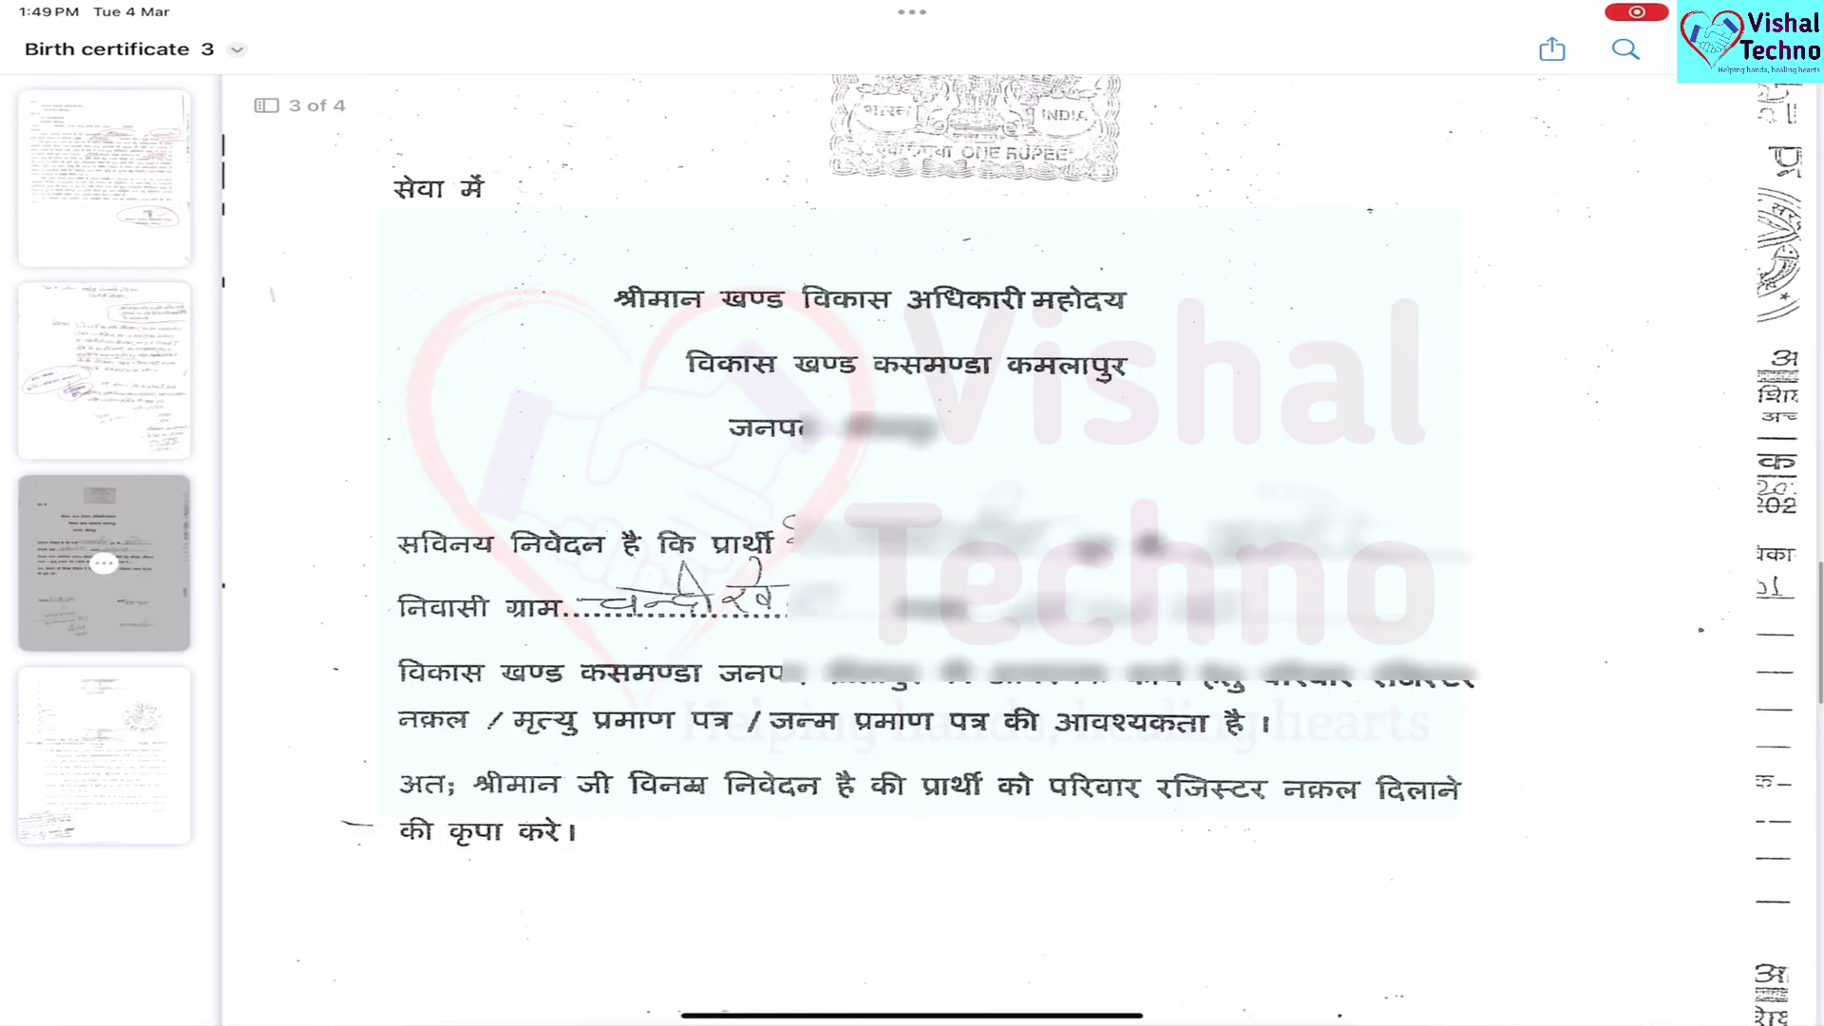
Scroll page 3 of Birth certificate 3 down to the 3-8-24 date line and signatures
{"action": "scroll", "coordinate": [1009, 548], "scroll_direction": "down", "scroll_amount": 5}
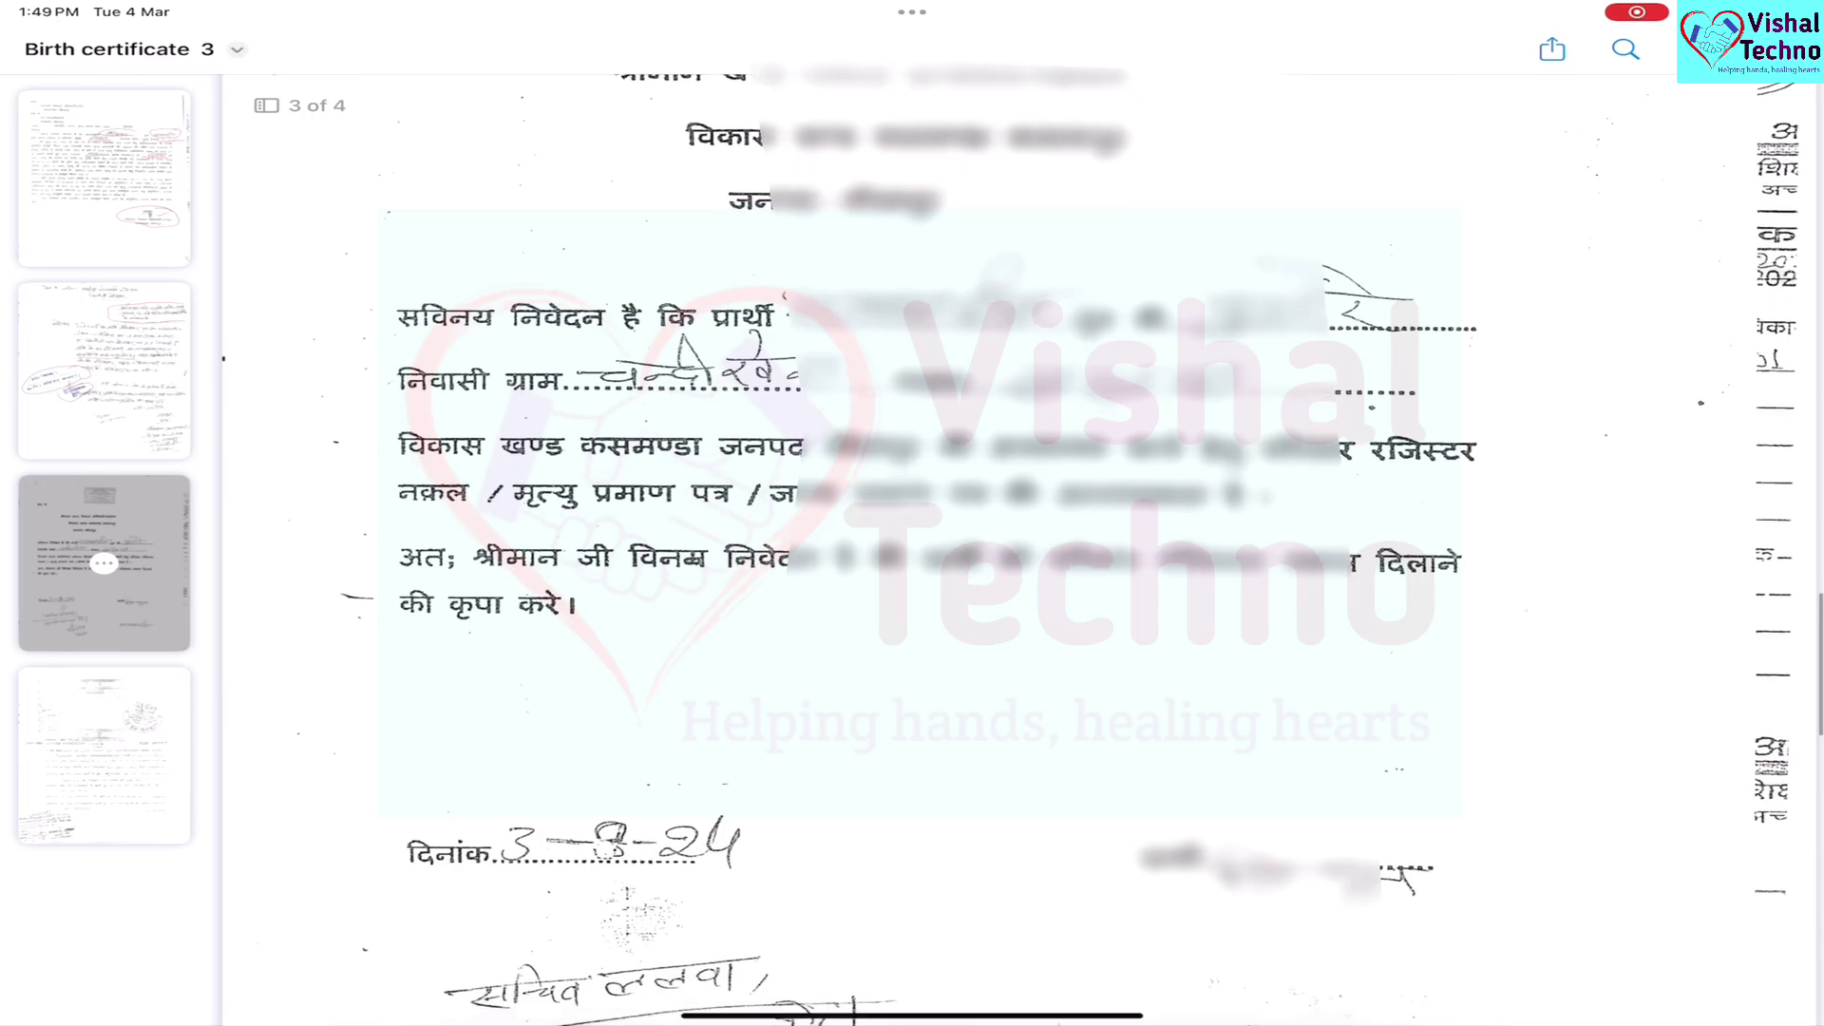
{"action": "scroll", "coordinate": [1009, 548], "scroll_direction": "down", "scroll_amount": 2}
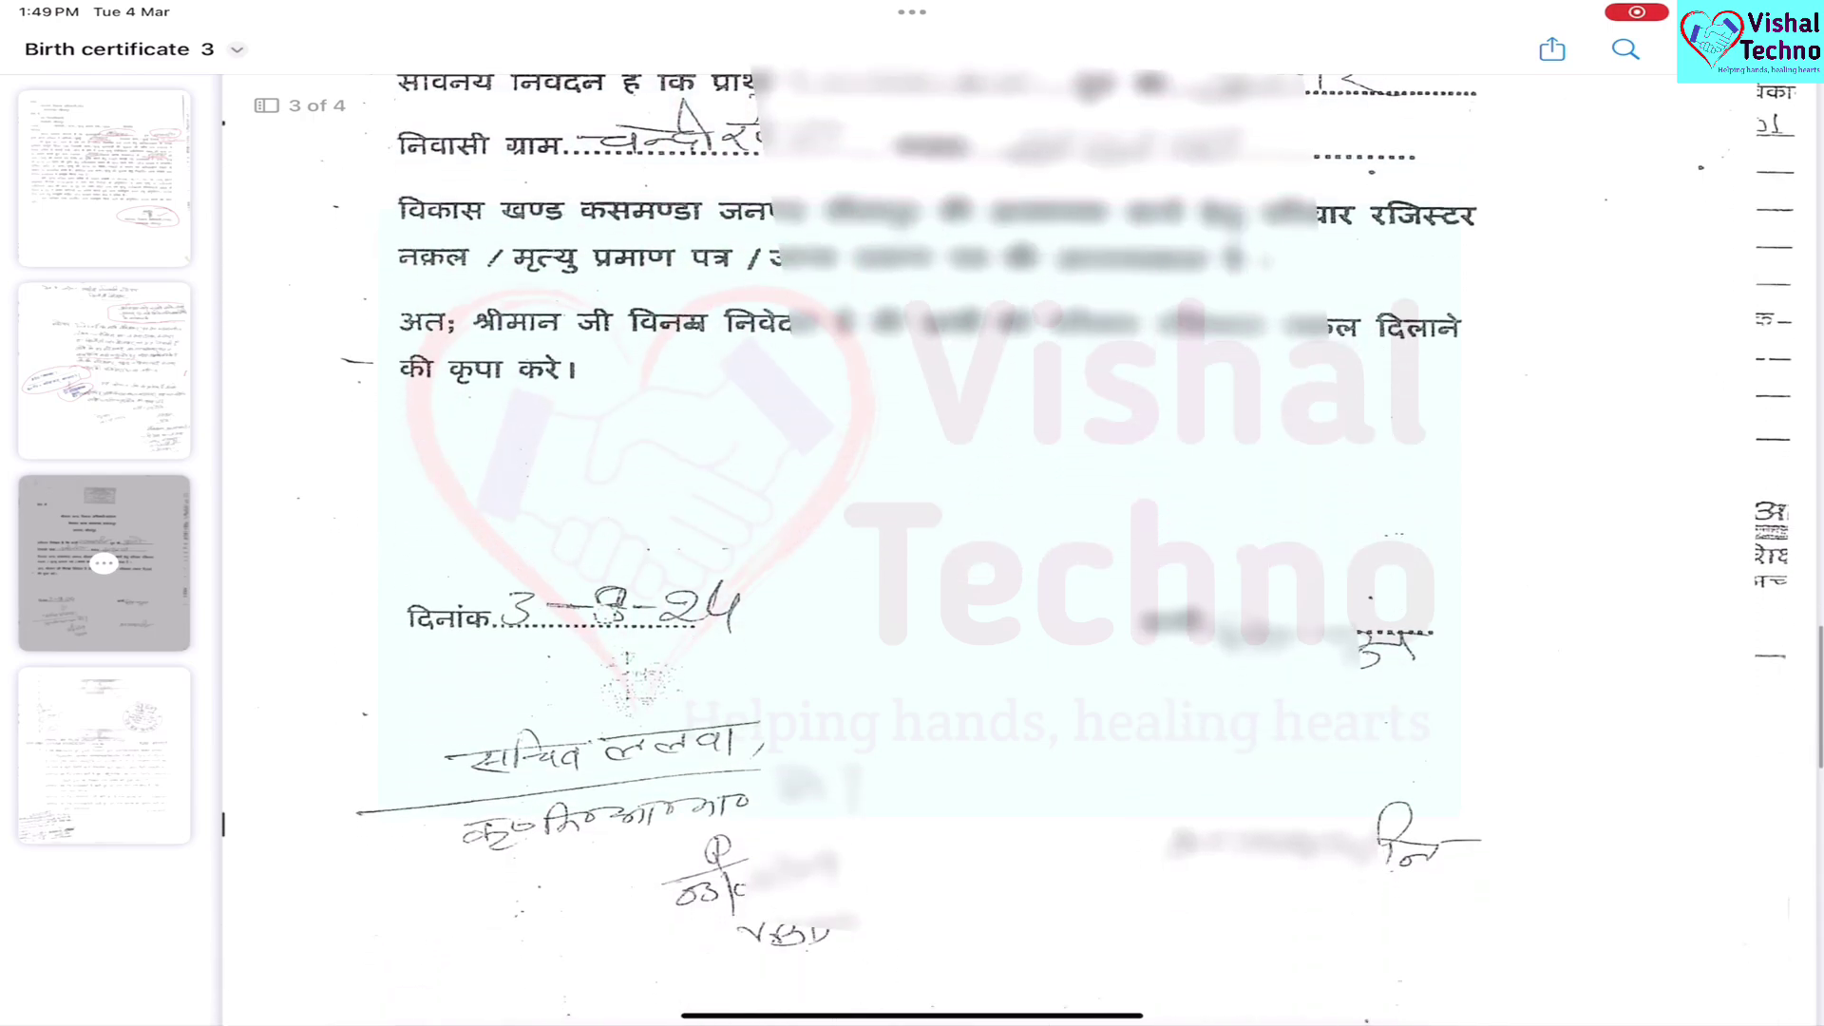